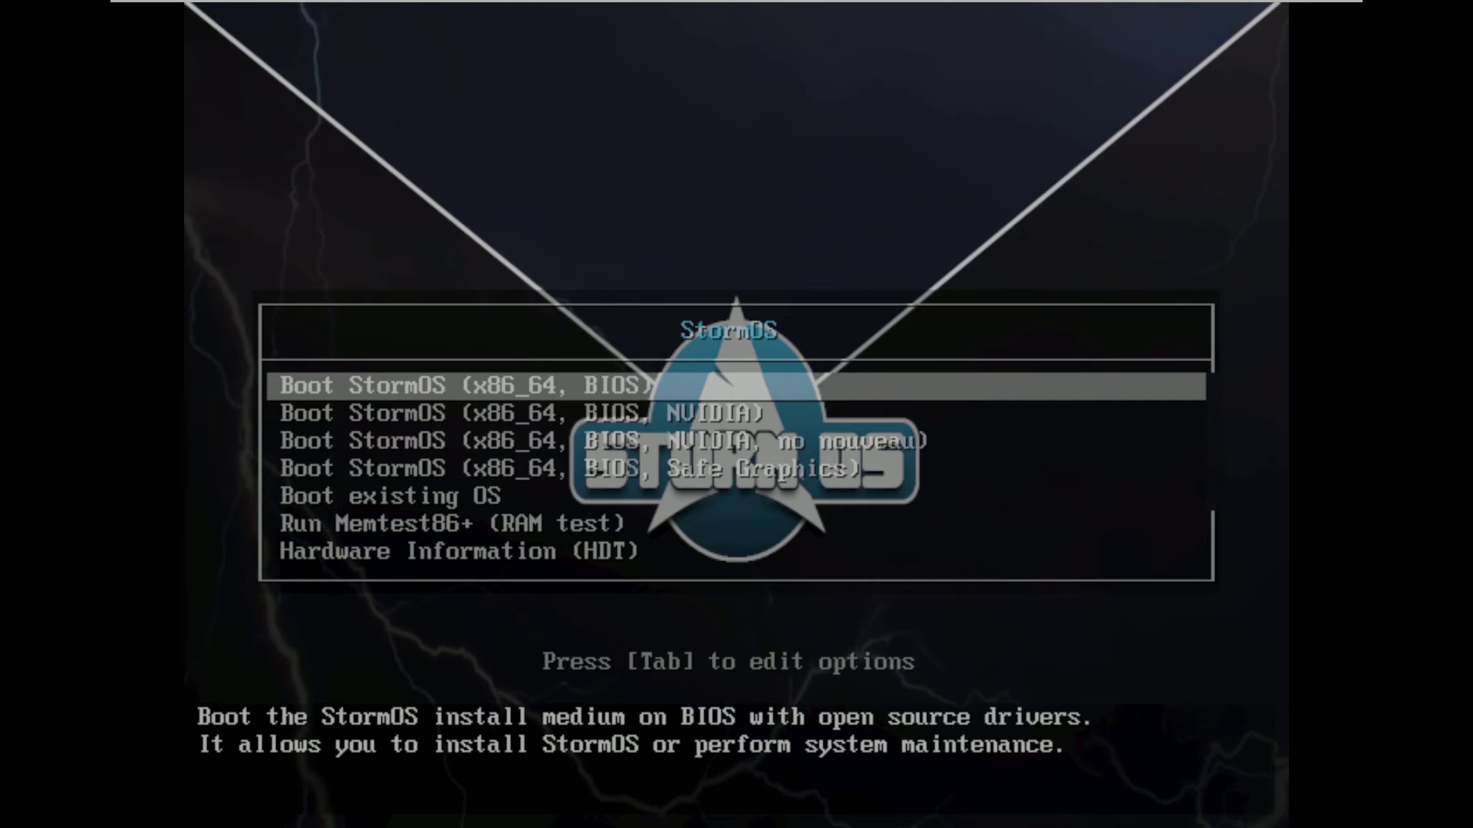
# - Boot the live system from the 'Boot StormOS (x86_64, BIOS)' entry in the boot menu
pyautogui.press('Down')
pyautogui.press('Down')
pyautogui.press('Down')
pyautogui.press('Down')
pyautogui.press('Down')
pyautogui.press('Down')
pyautogui.press('Down')
pyautogui.press('Down')
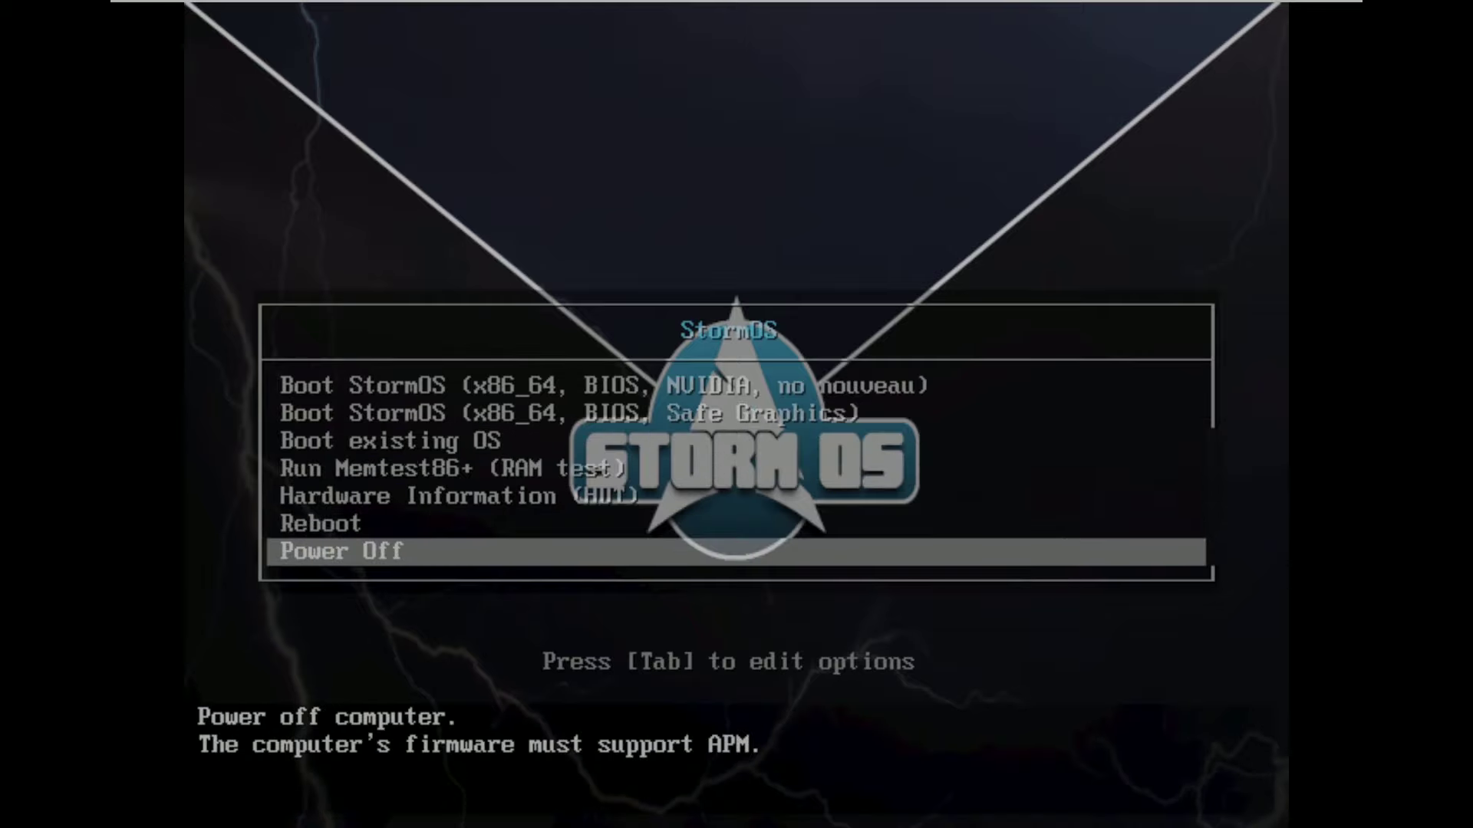
pyautogui.press('Up')
pyautogui.press('Up')
pyautogui.press('Up')
pyautogui.press('Up')
pyautogui.press('Up')
pyautogui.press('Up')
pyautogui.press('Up')
pyautogui.press('Up')
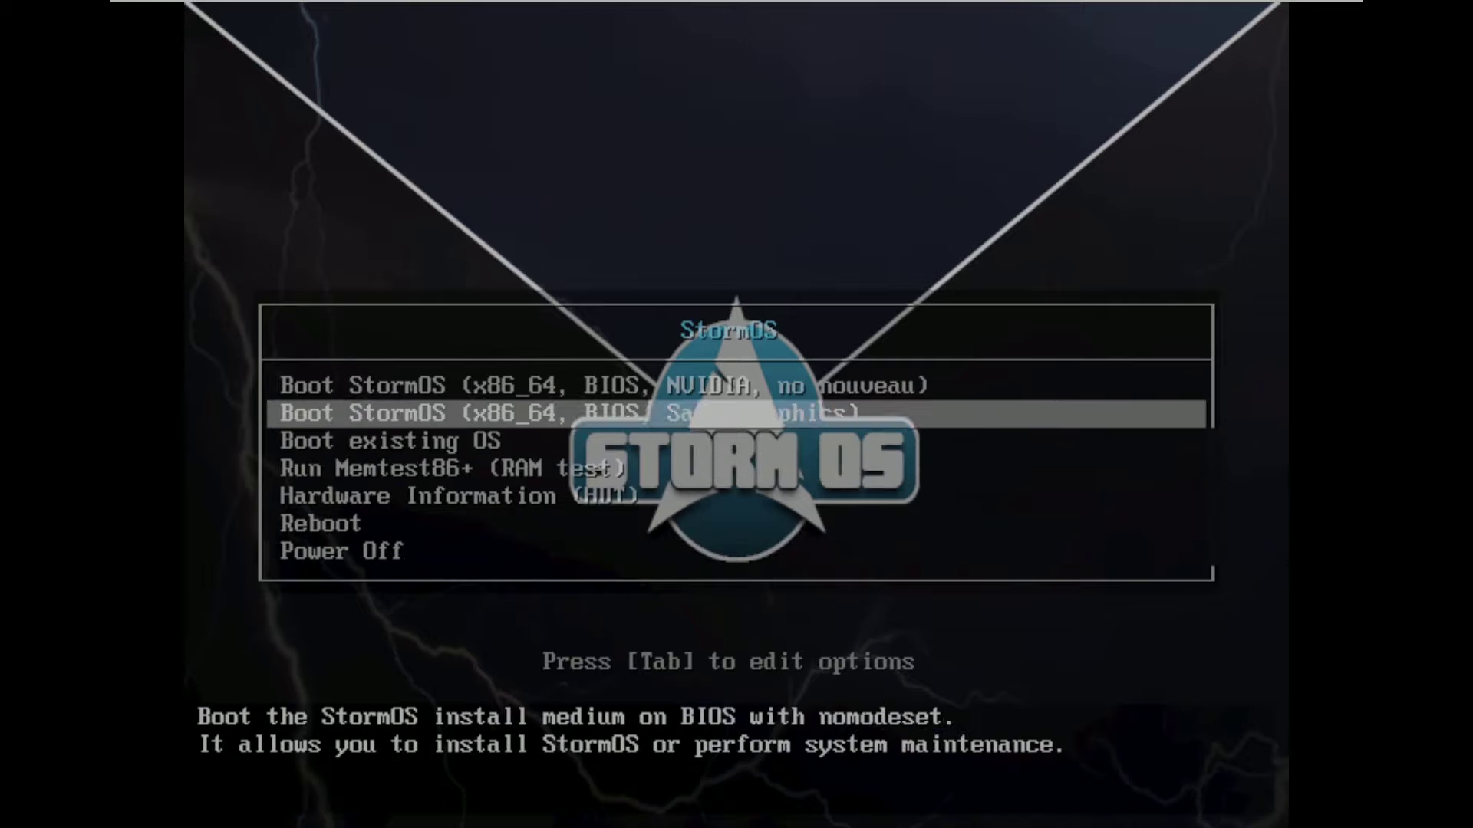
pyautogui.press('Return')
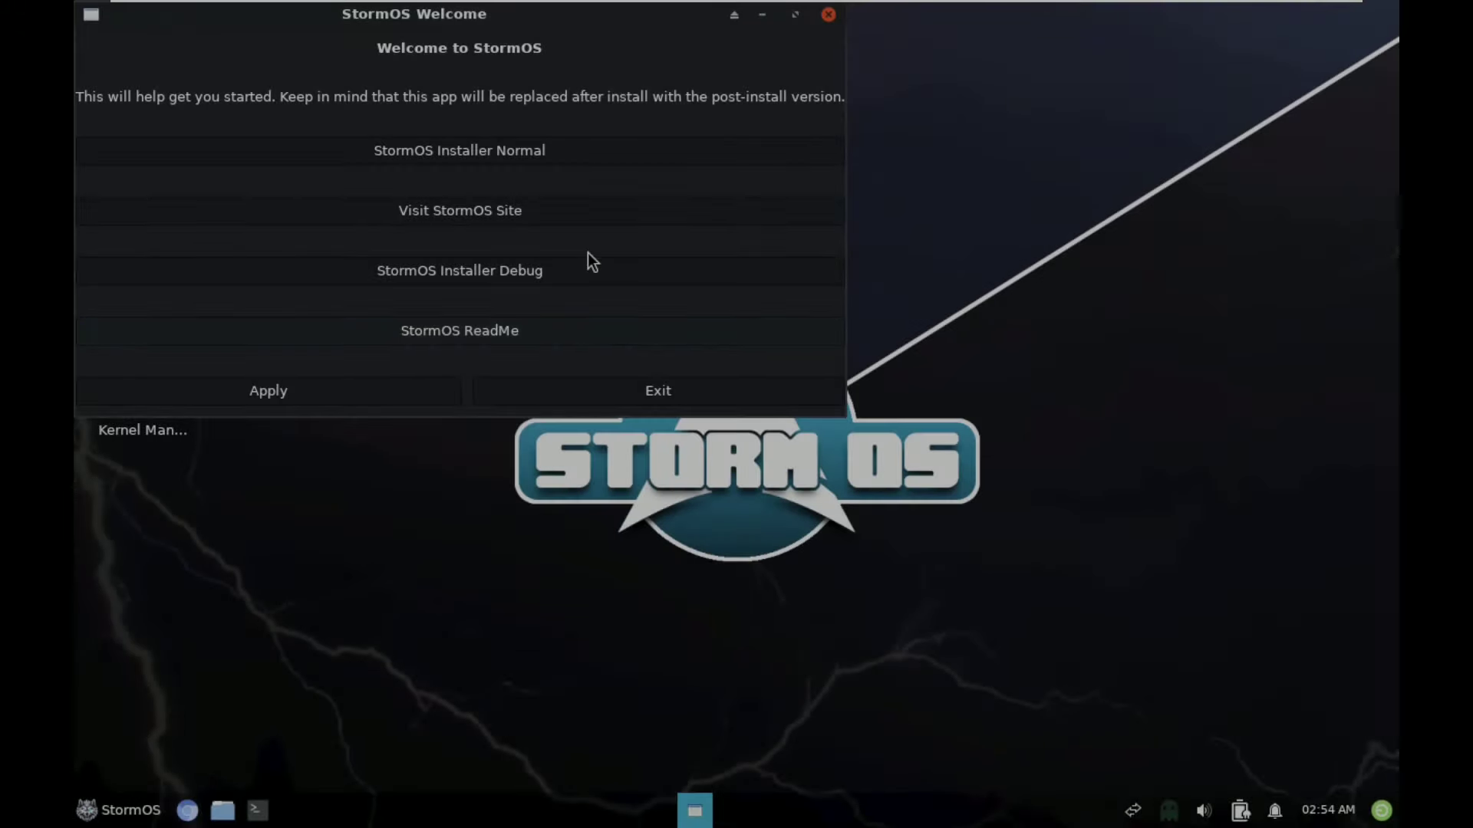
# - Centre the Welcome window and bring up the desktop menu's Applications > Settings submenu
pyautogui.moveTo(567, 22); pyautogui.dragTo(825, 173)
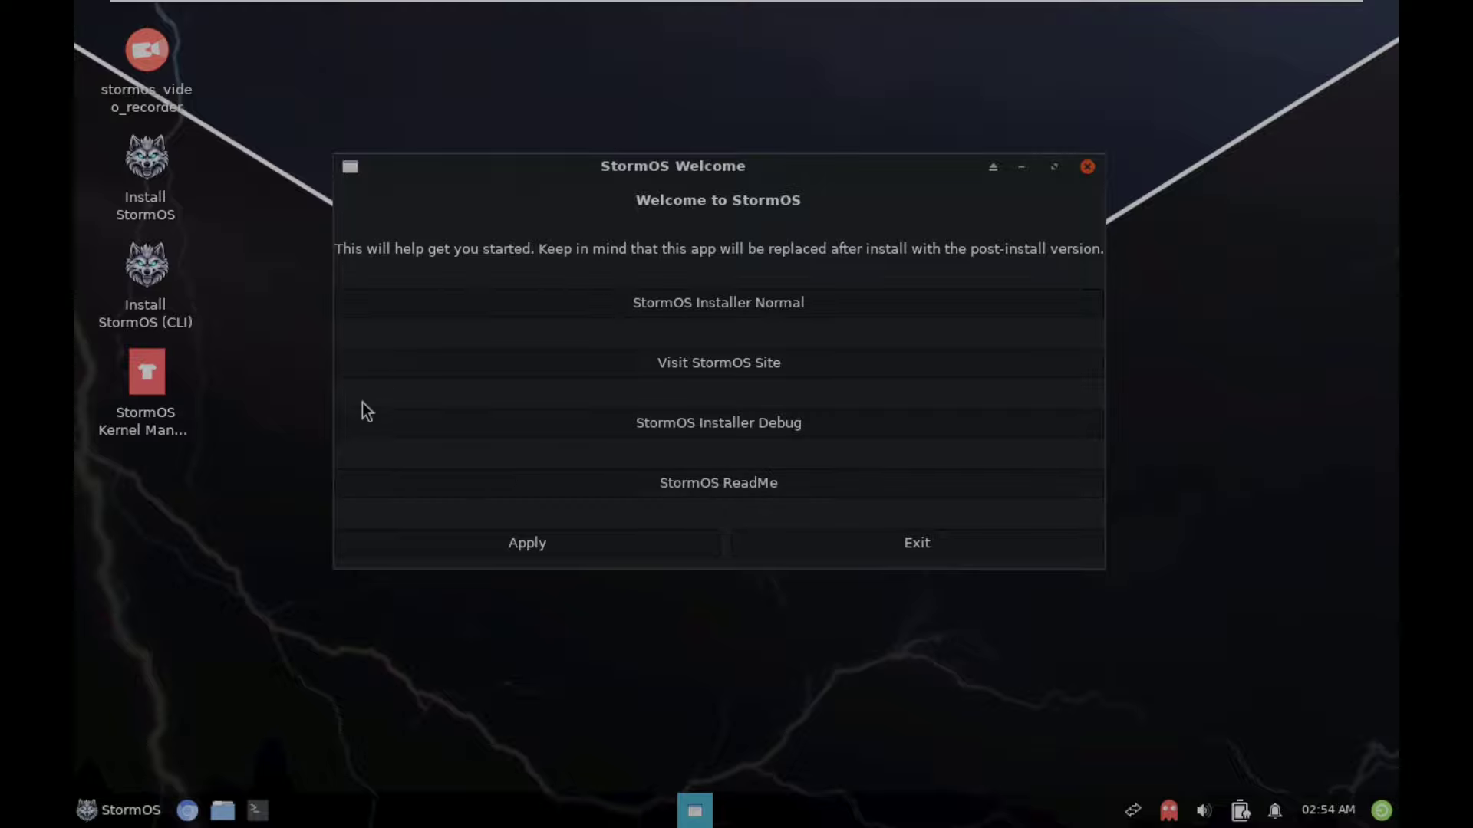
pyautogui.rightClick(1092, 99)
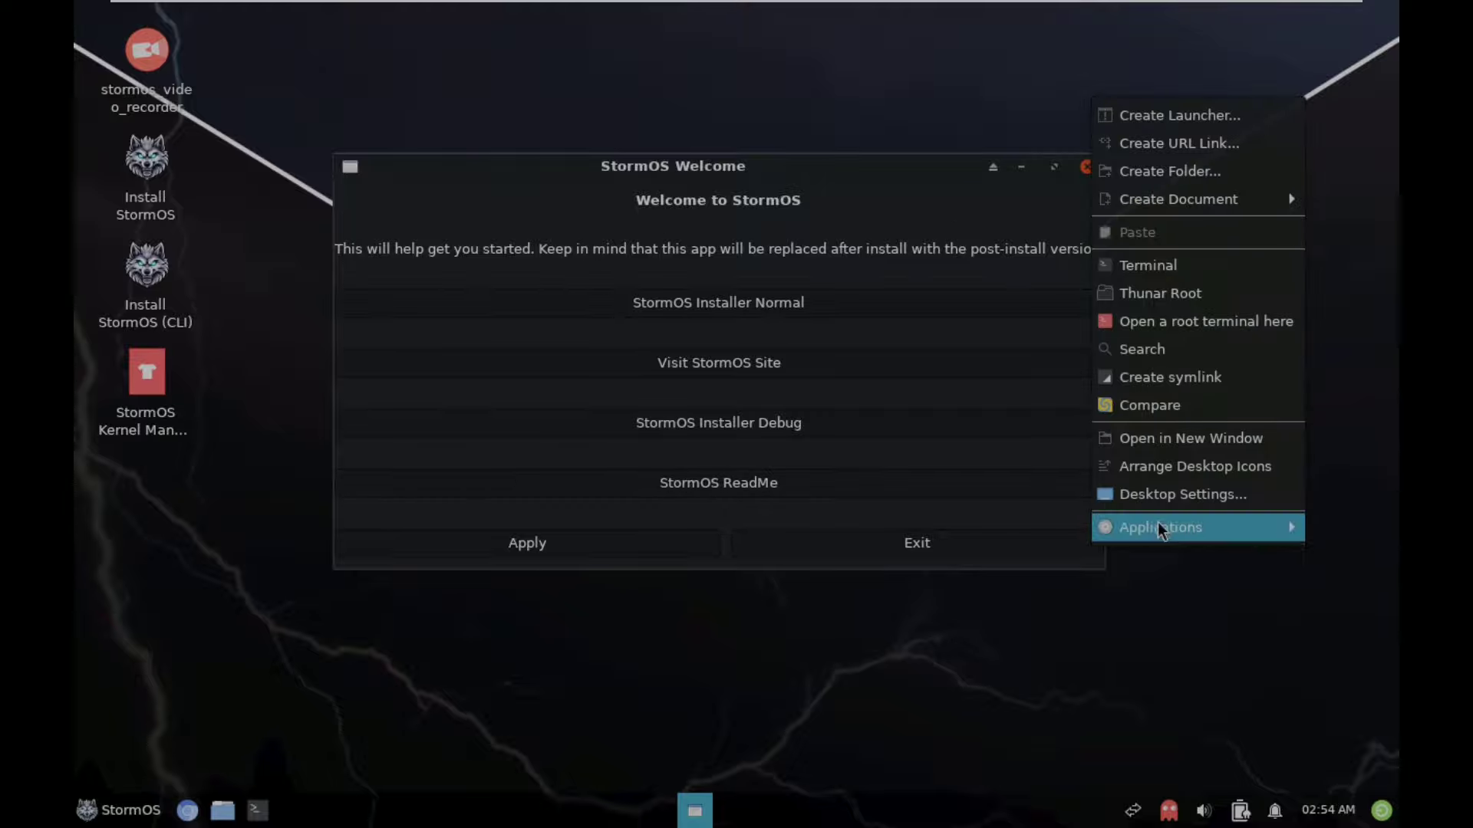
pyautogui.moveTo(1158, 524)
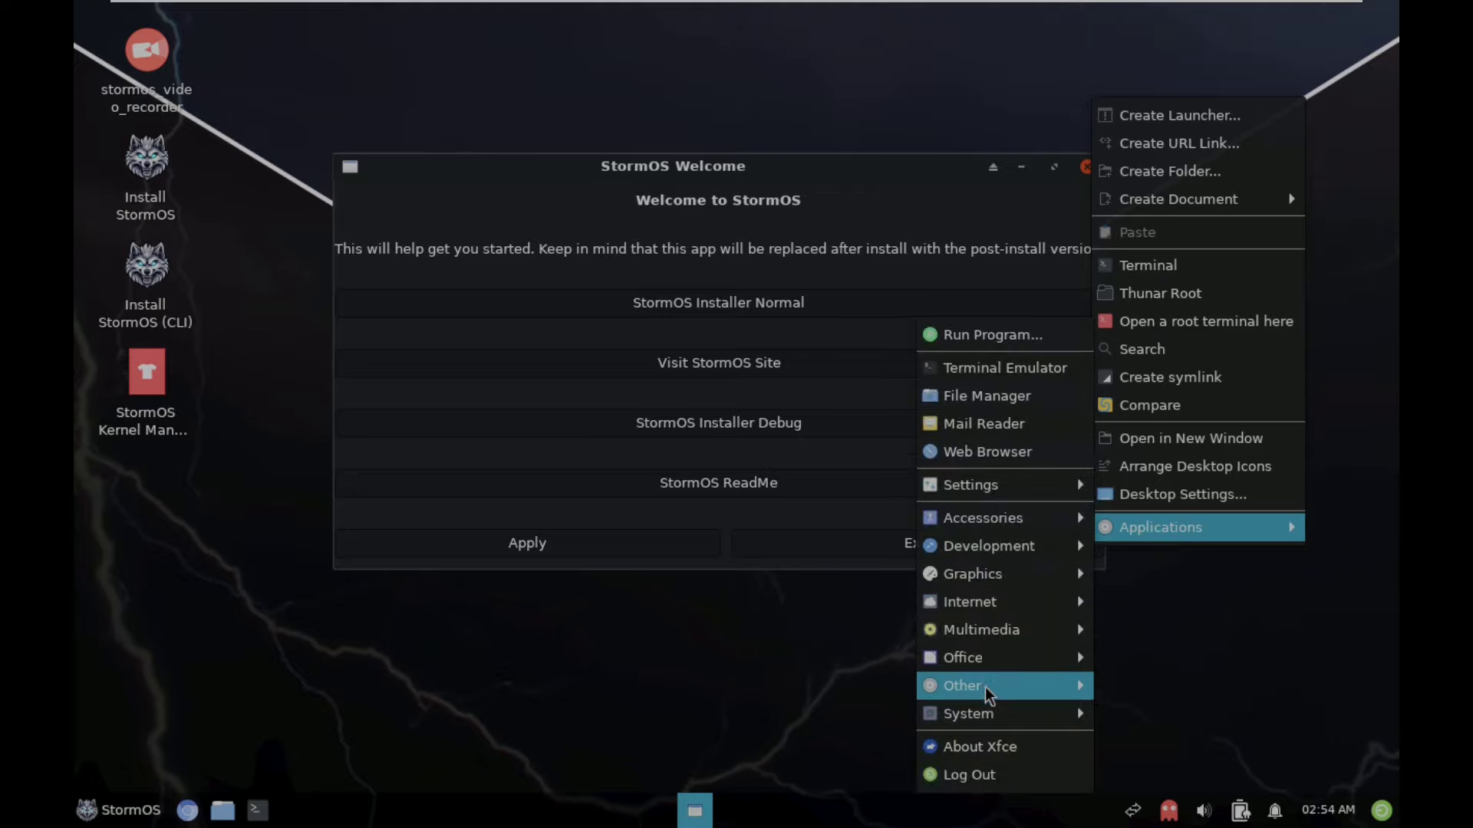
# - Set the Display resolution from 1280x800 to 1920x1080, keep the configuration, and close Display settings
pyautogui.moveTo(980, 499)
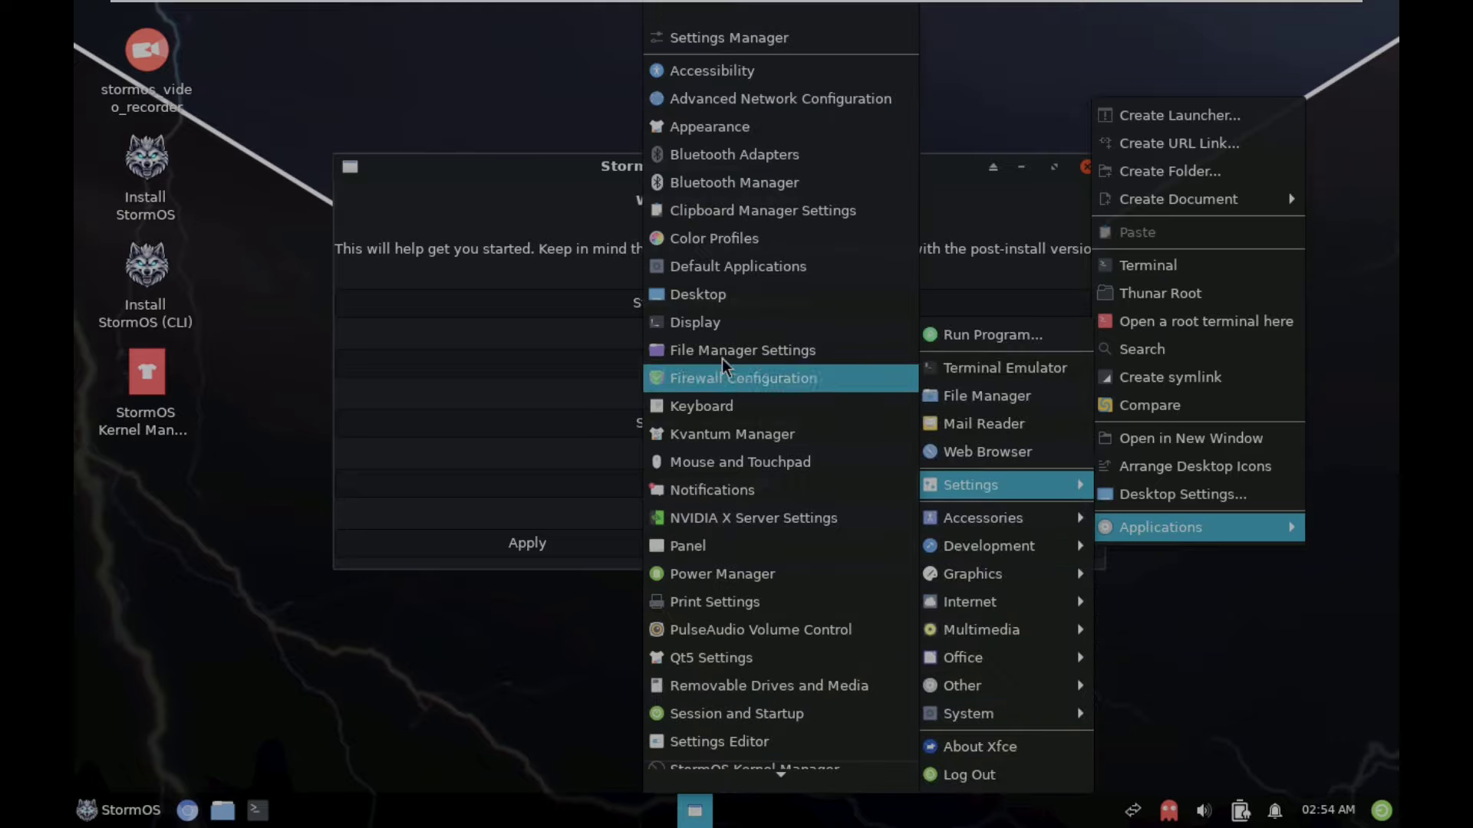
pyautogui.click(721, 334)
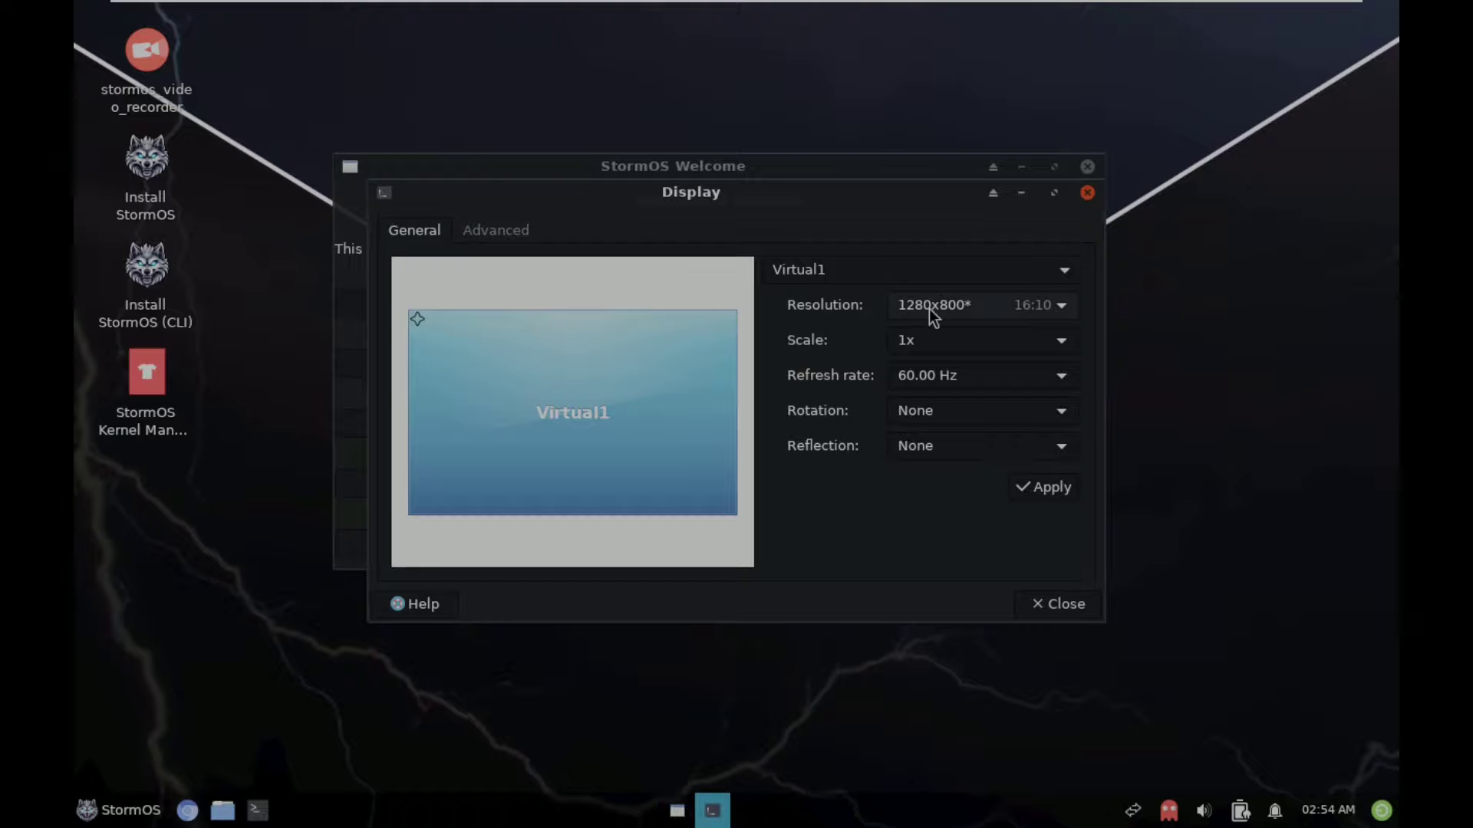
pyautogui.click(929, 308)
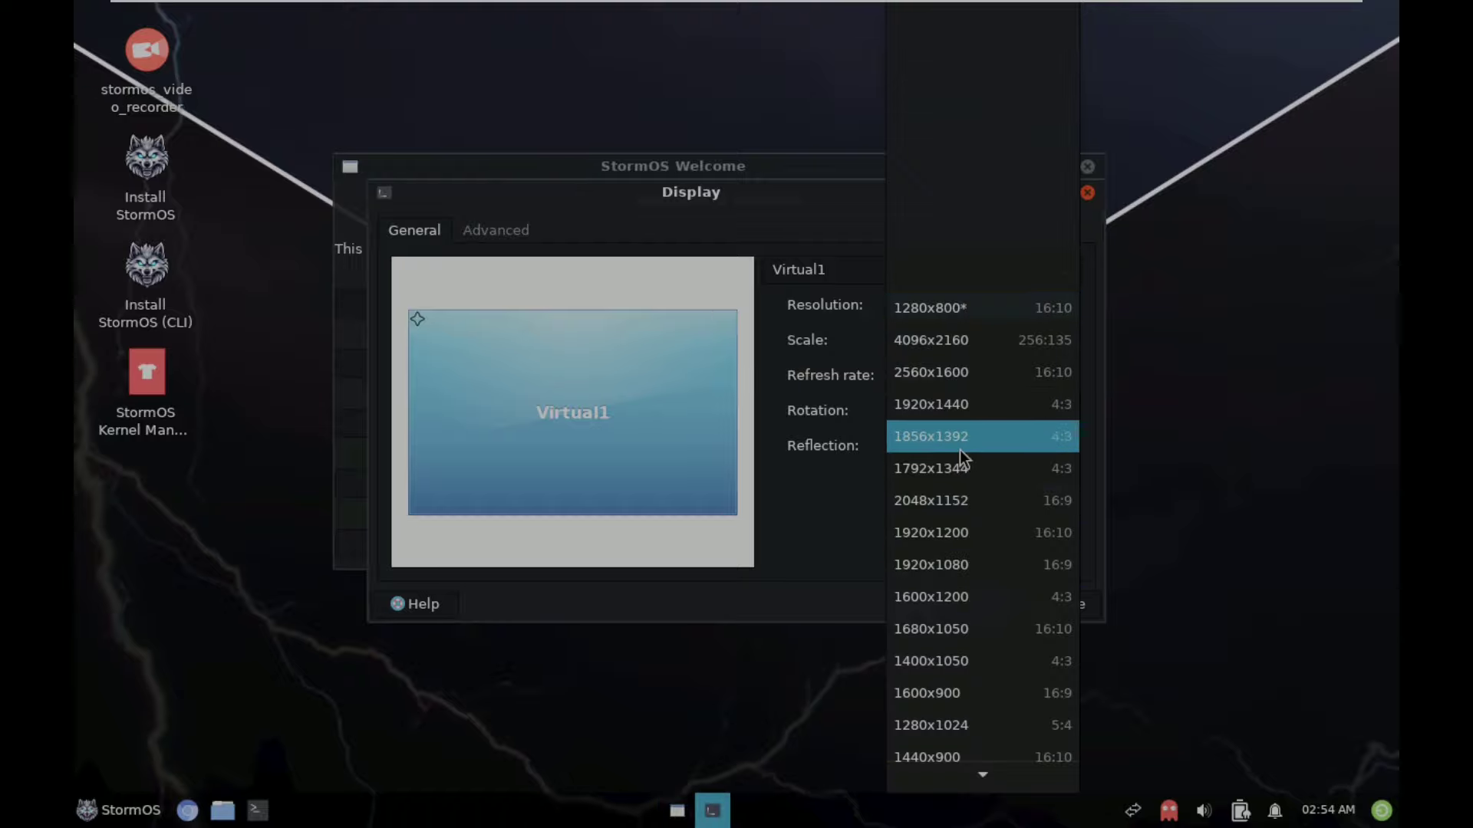
pyautogui.click(966, 565)
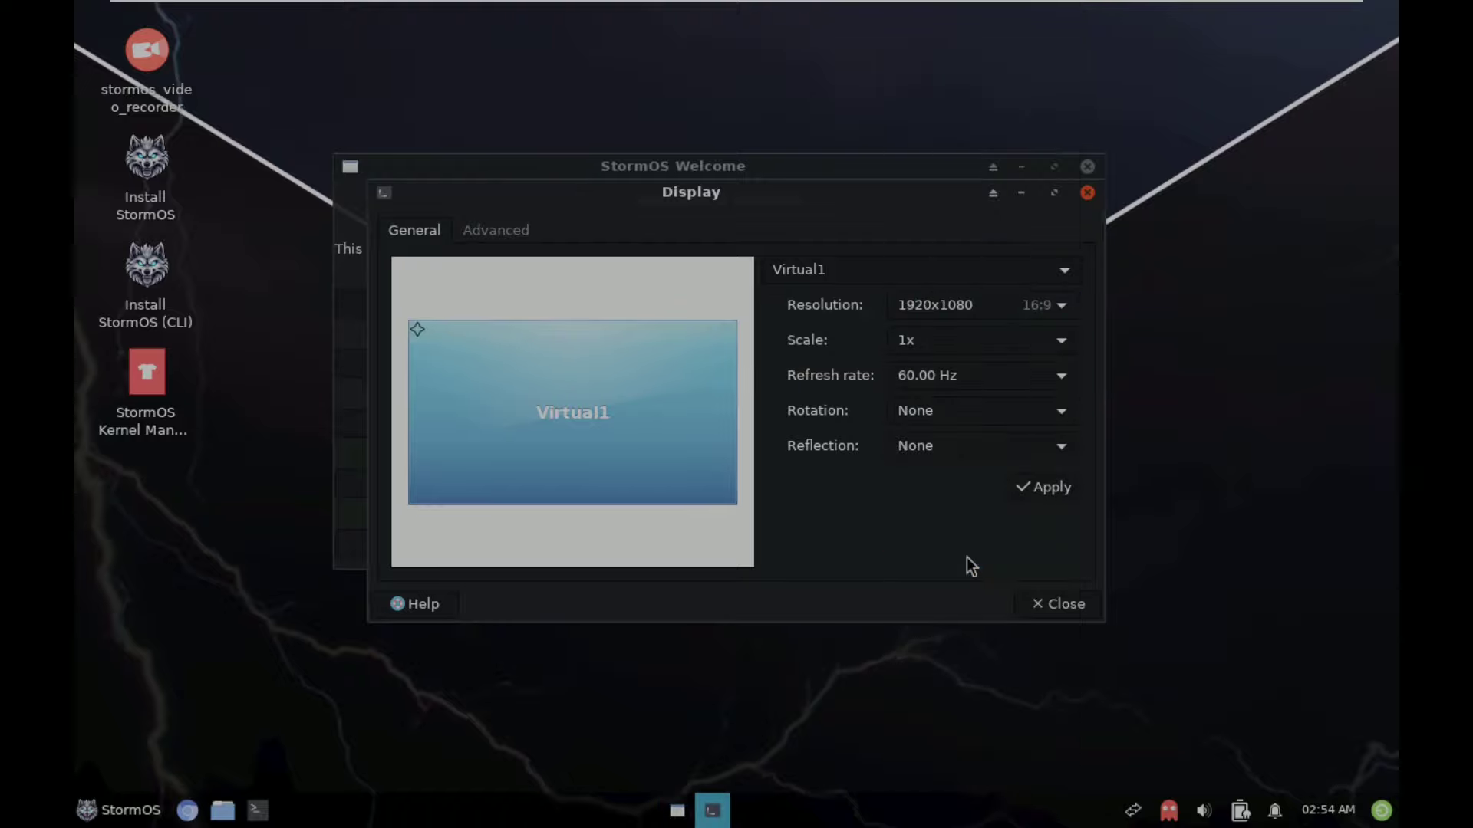
pyautogui.click(1057, 494)
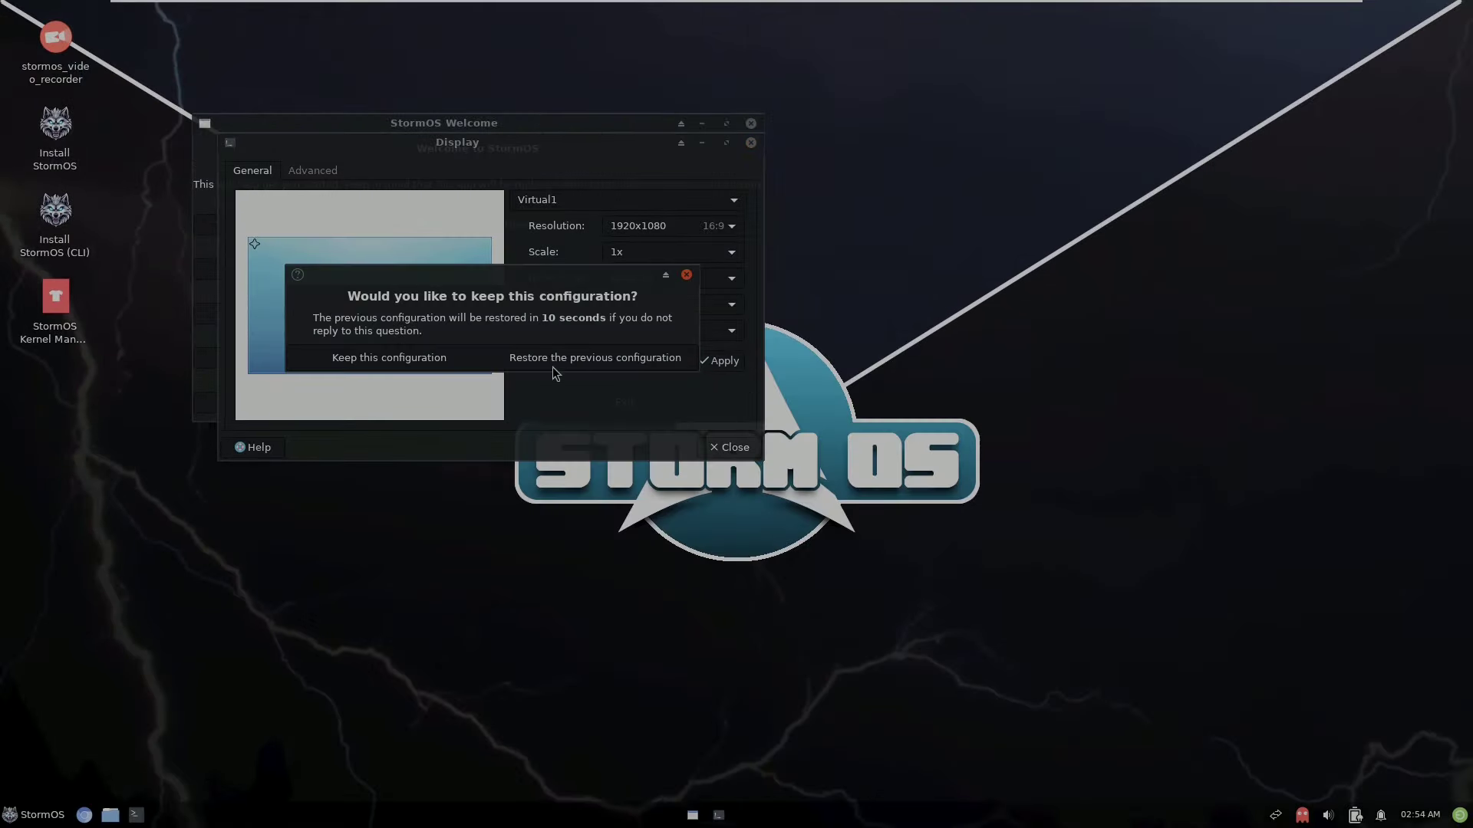
pyautogui.click(452, 358)
pyautogui.click(750, 144)
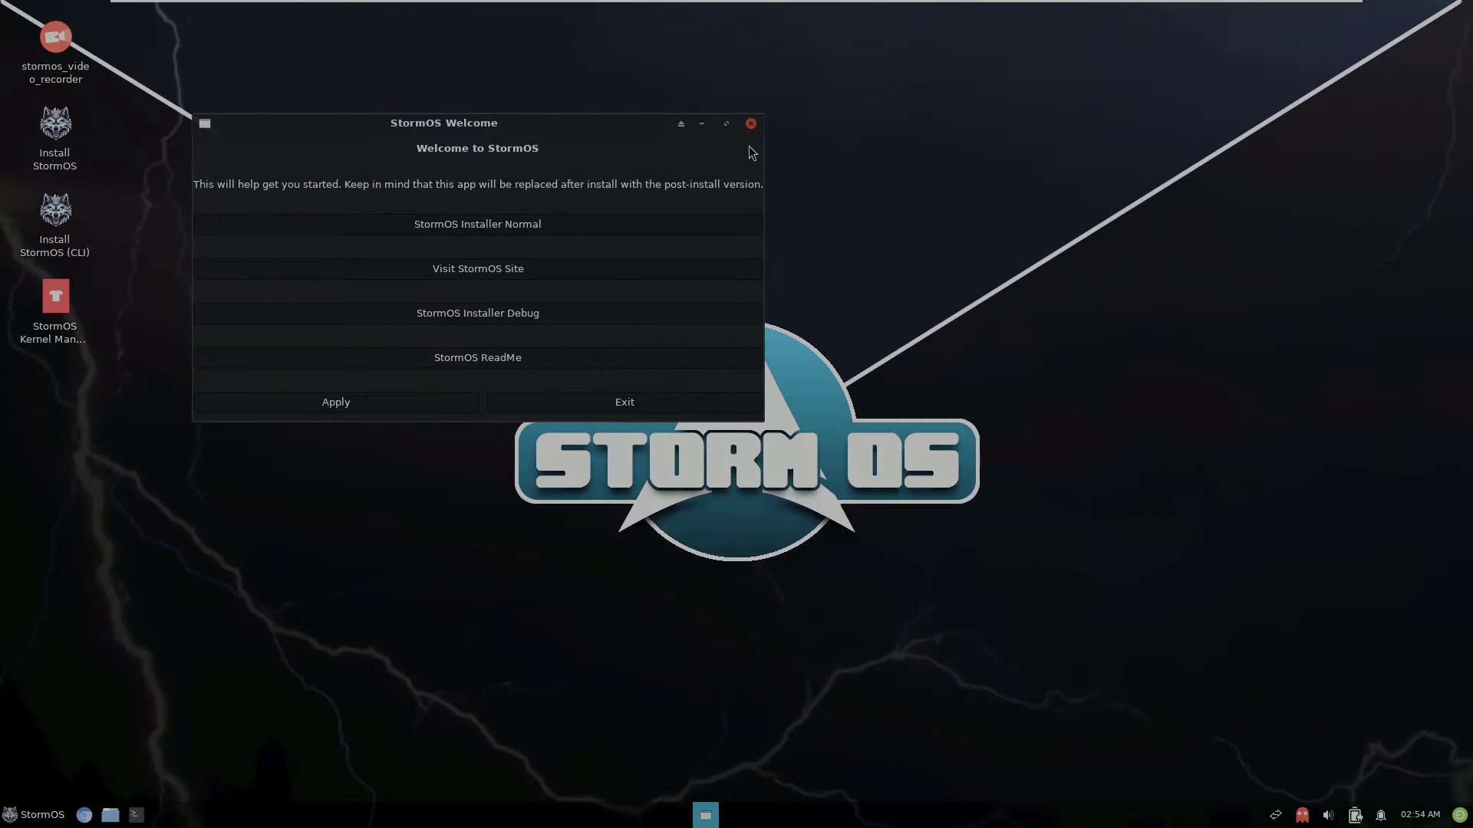
# - Launch Task Manager from Applications > System and maximize its window
pyautogui.rightClick(973, 124)
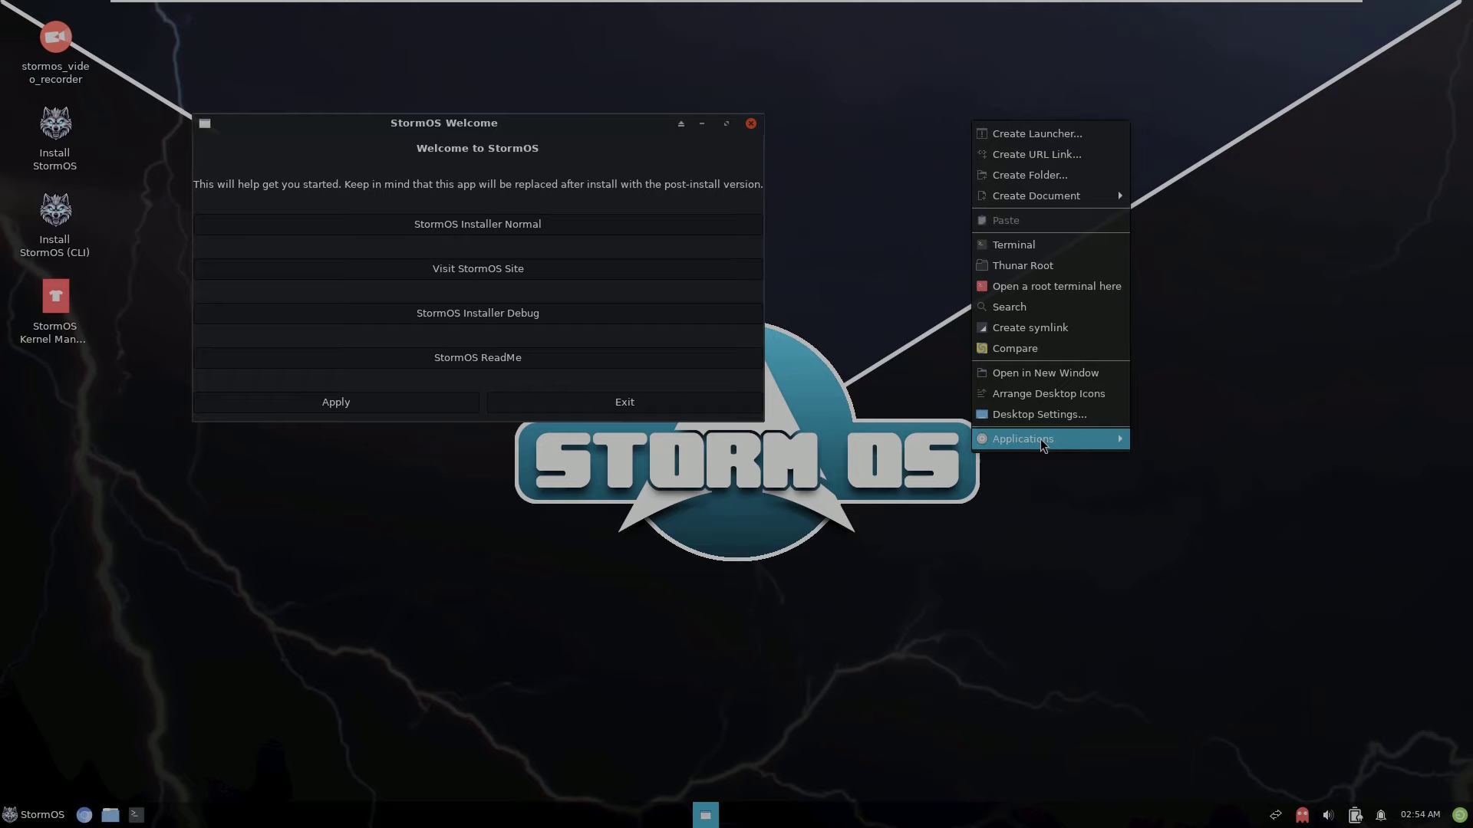
pyautogui.moveTo(1043, 441)
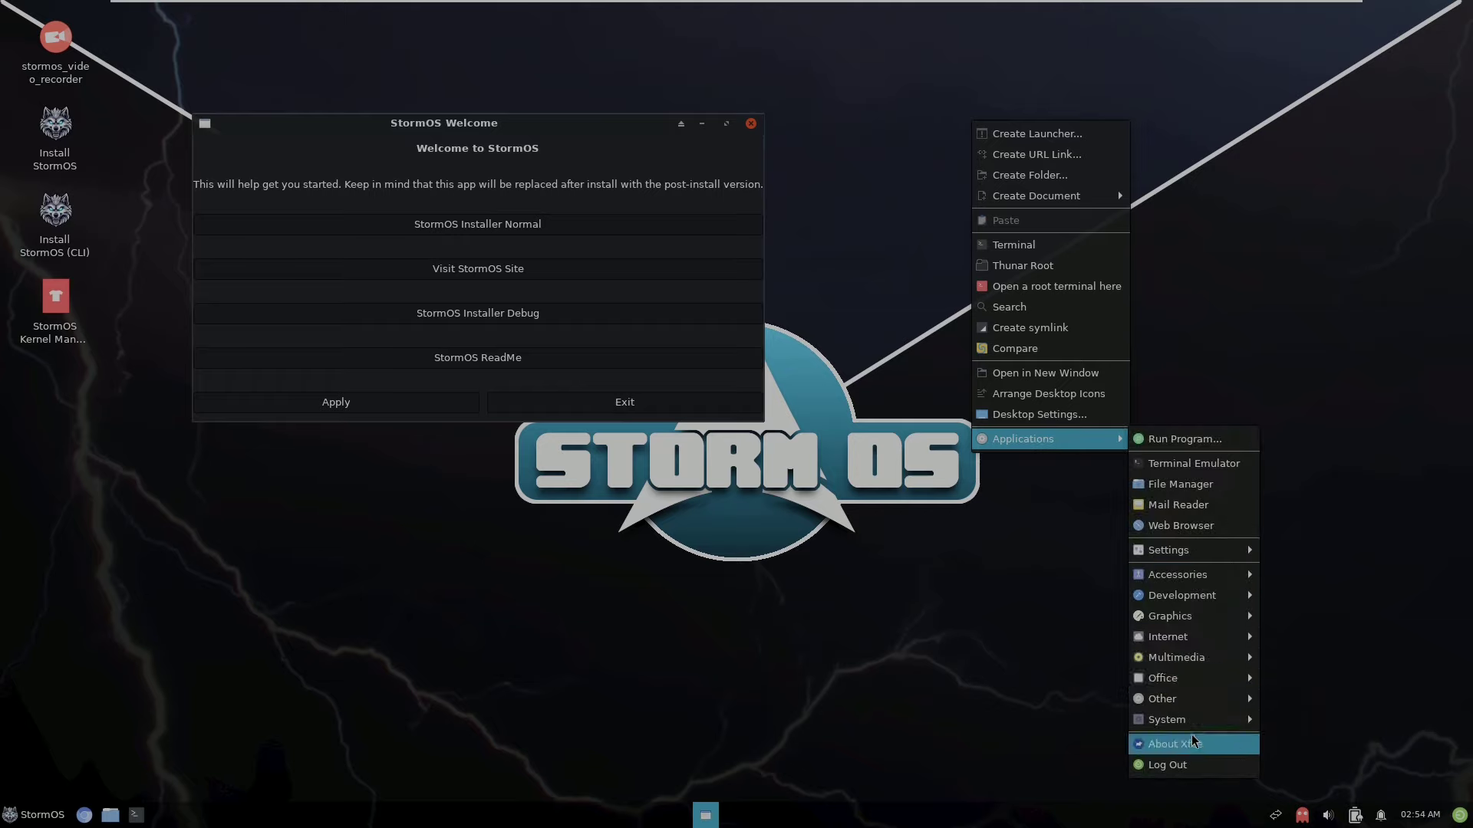
pyautogui.moveTo(1195, 721)
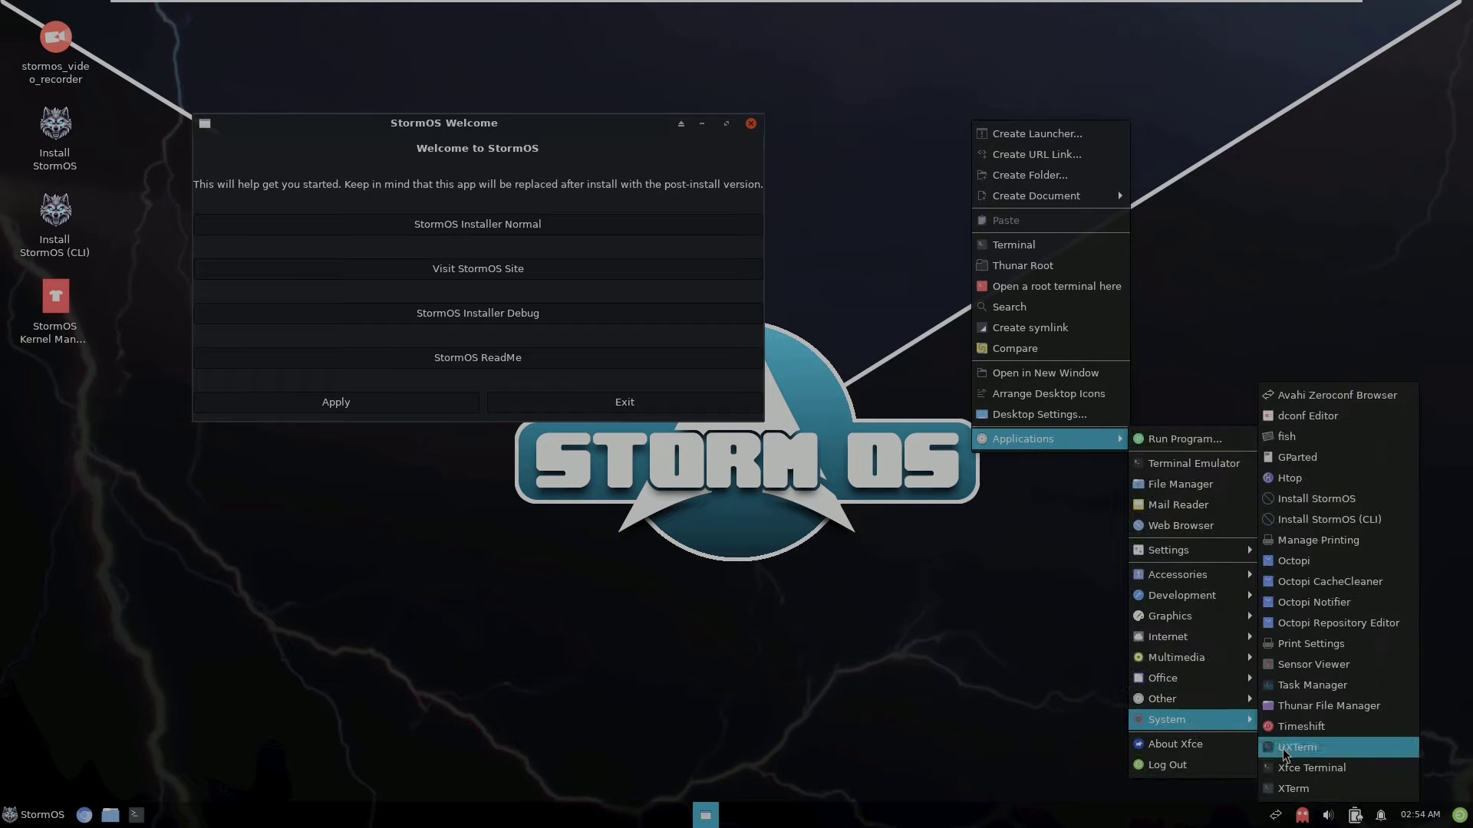
pyautogui.click(1311, 685)
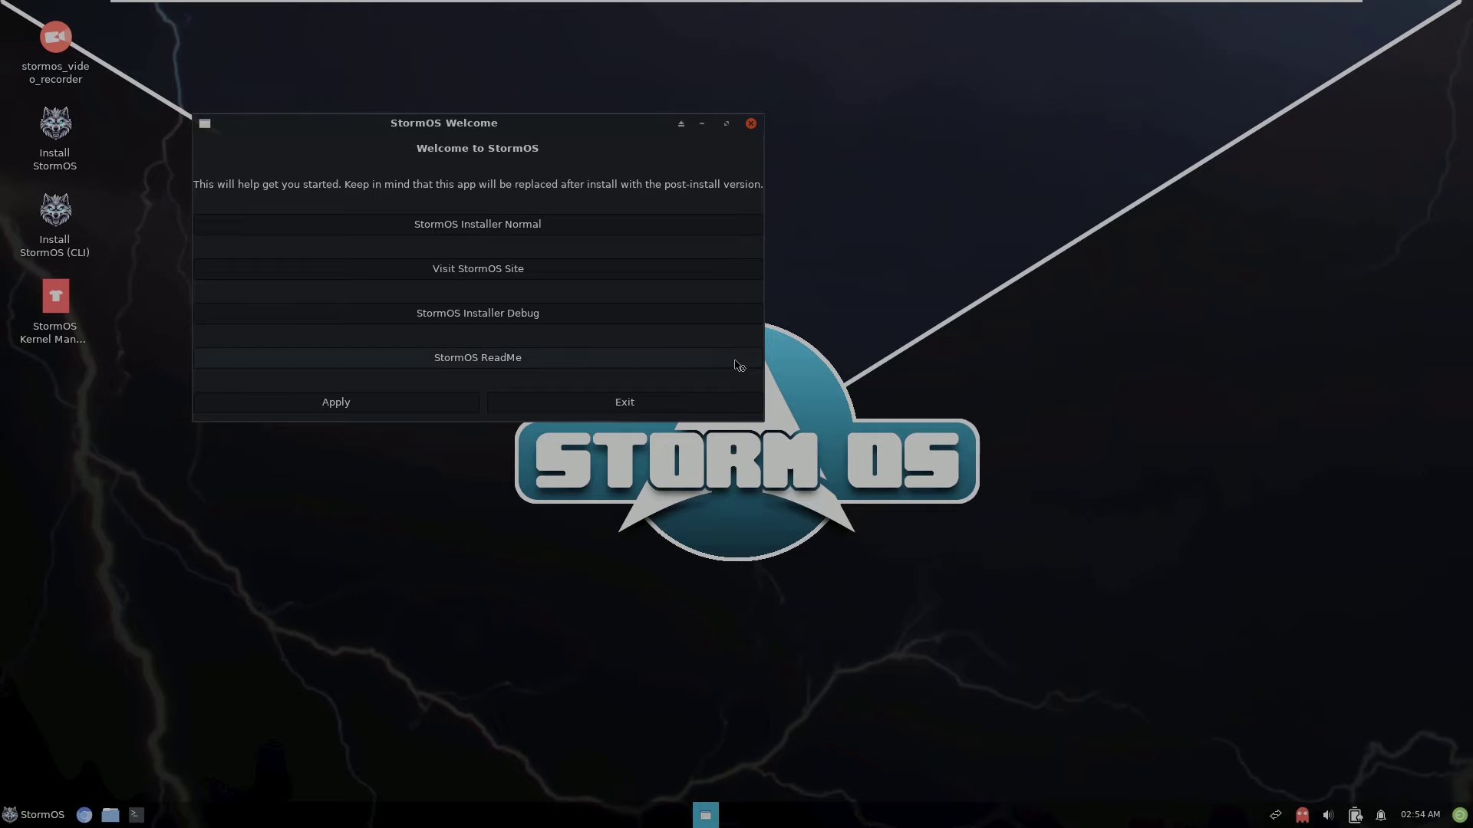
pyautogui.click(853, 177)
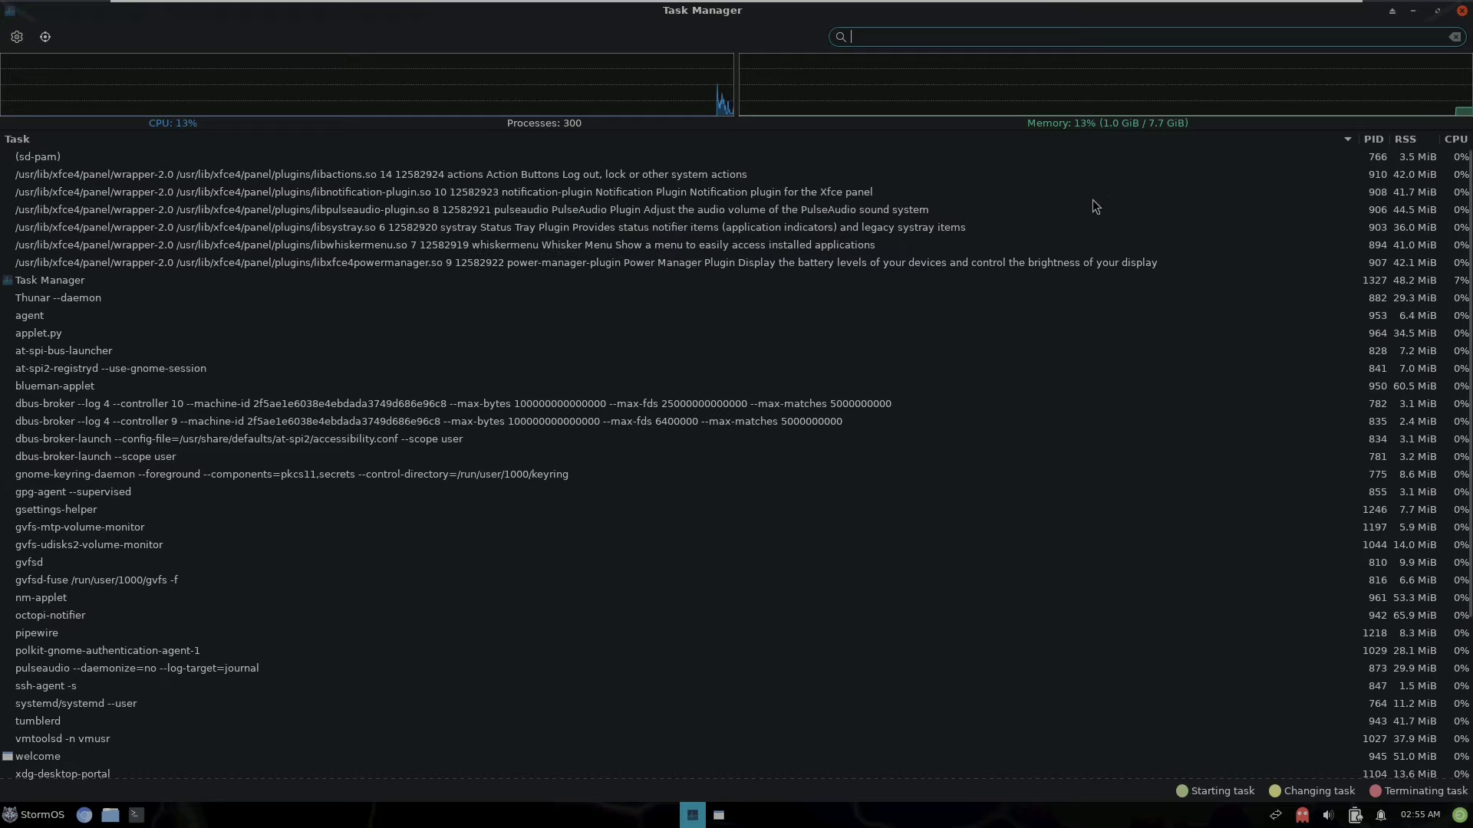
# - View Task Manager's About information from its settings, then close the settings
pyautogui.moveTo(1466, 201)
pyautogui.mouseDown()
pyautogui.moveTo(1467, 383)
pyautogui.moveTo(1466, 201)
pyautogui.mouseUp()
pyautogui.click(38, 40)
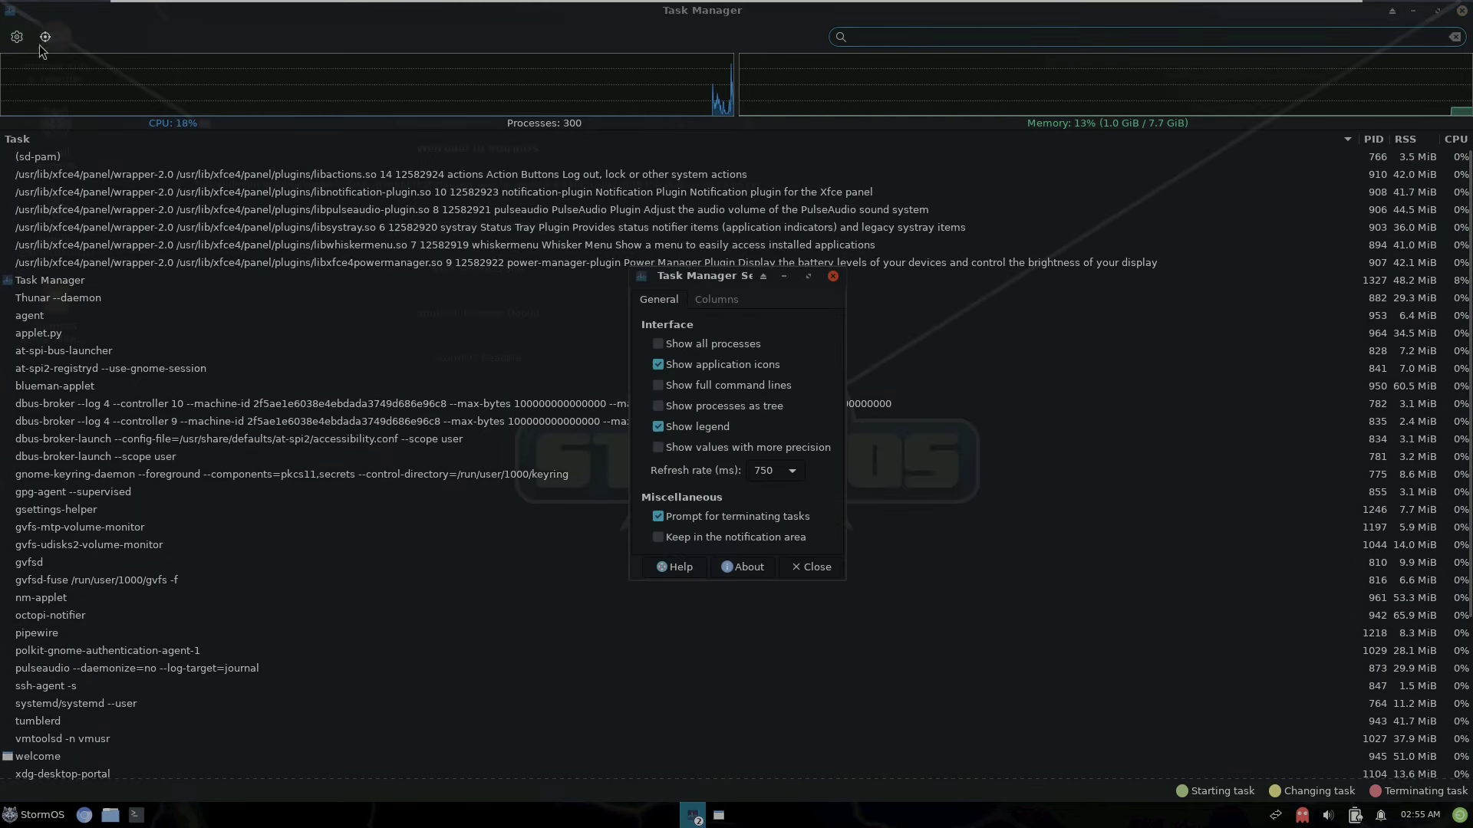
pyautogui.click(735, 555)
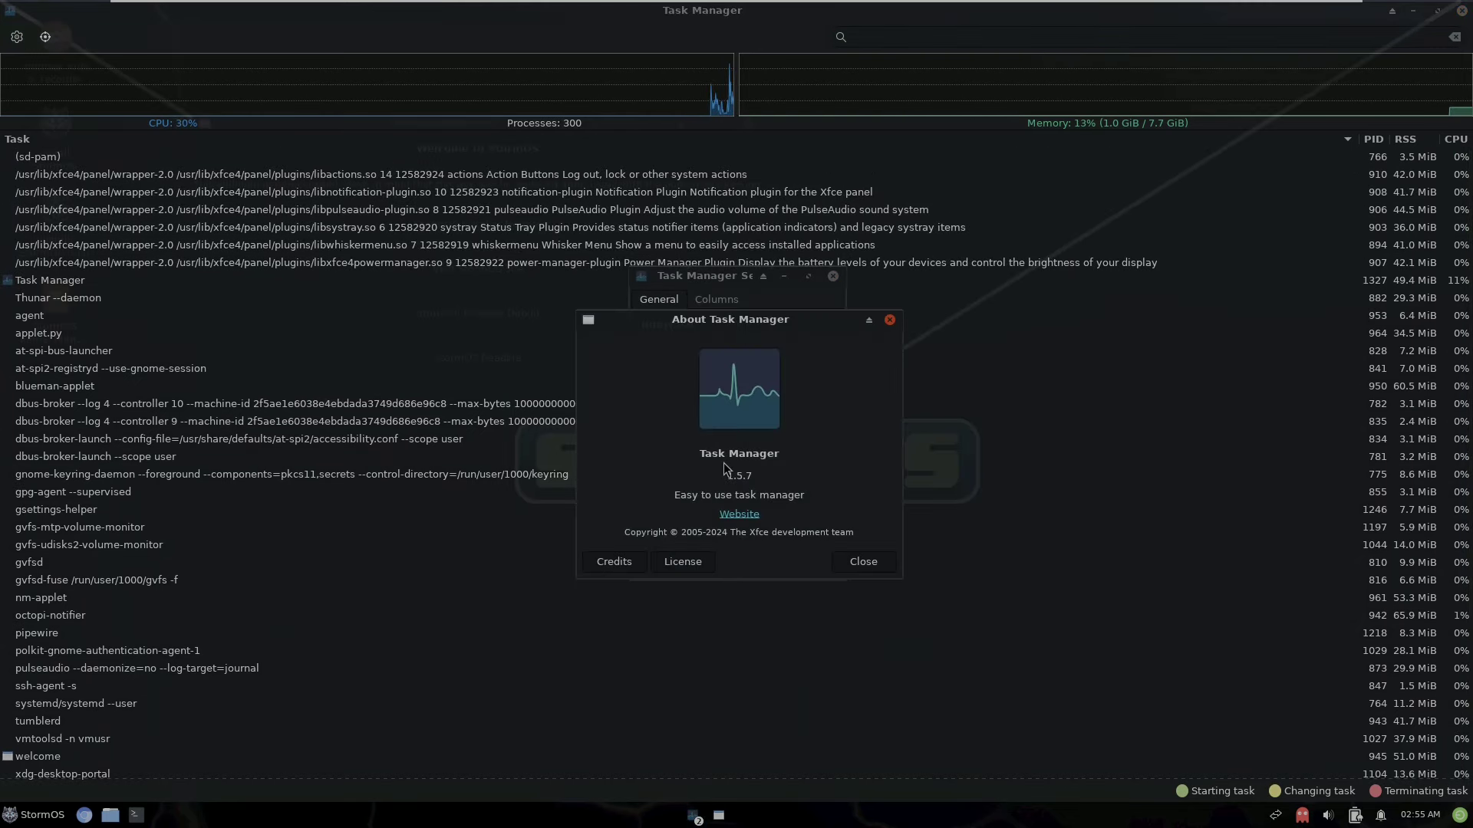
pyautogui.click(863, 561)
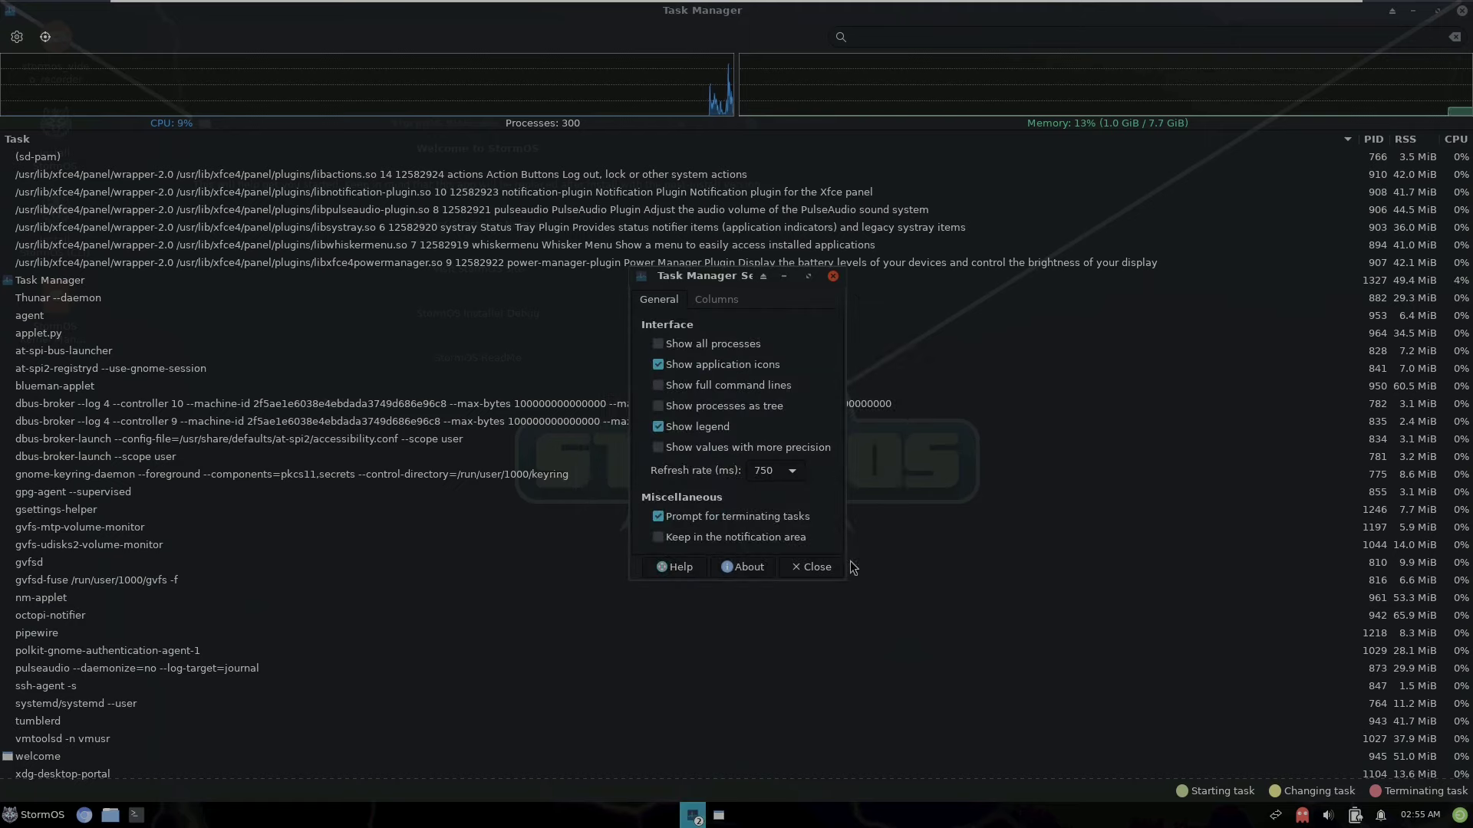
pyautogui.click(832, 276)
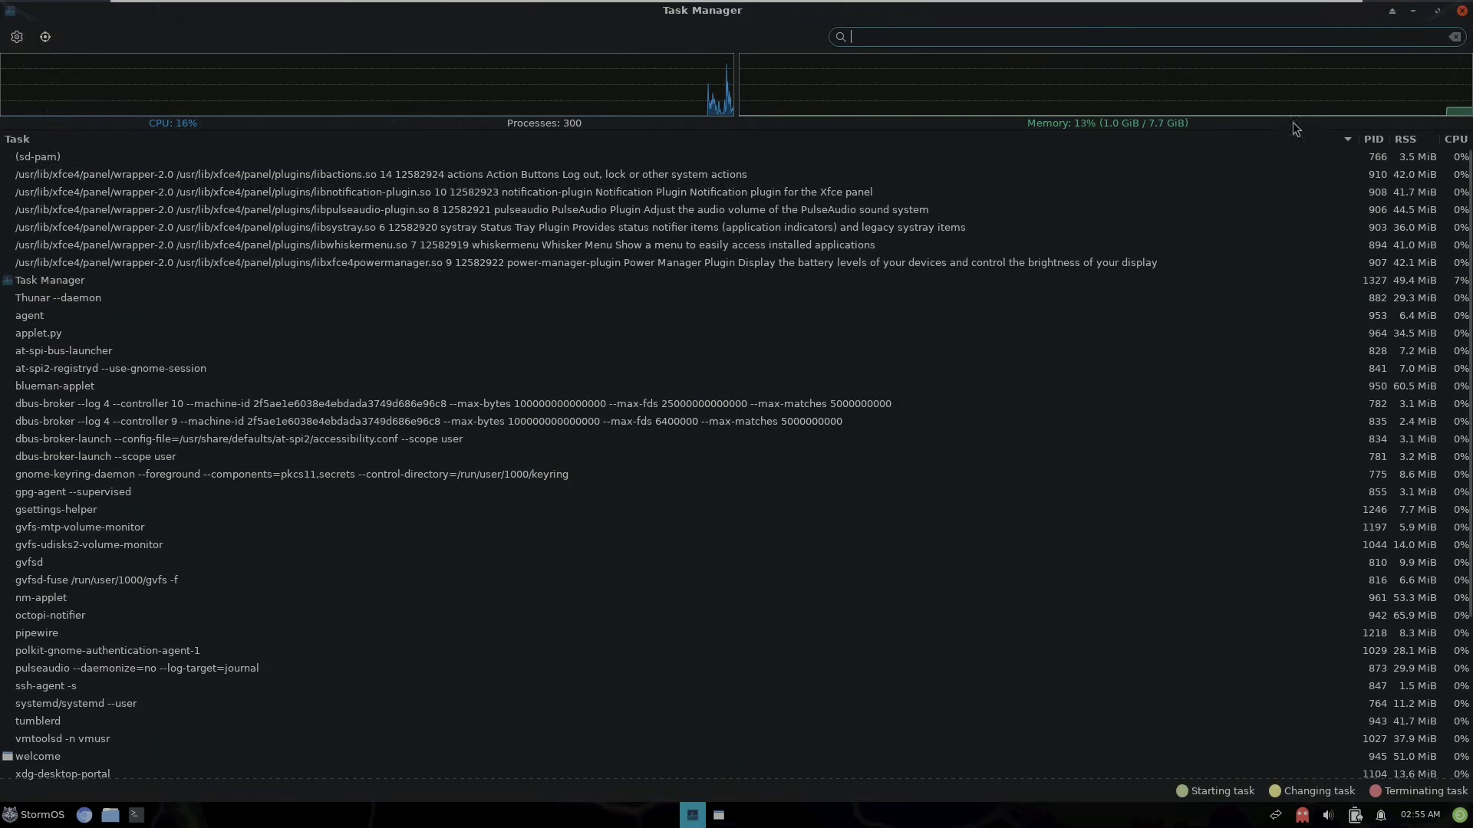
# - Restore Task Manager, tile it in the top-right quarter, and exit the StormOS Welcome window
pyautogui.click(1437, 11)
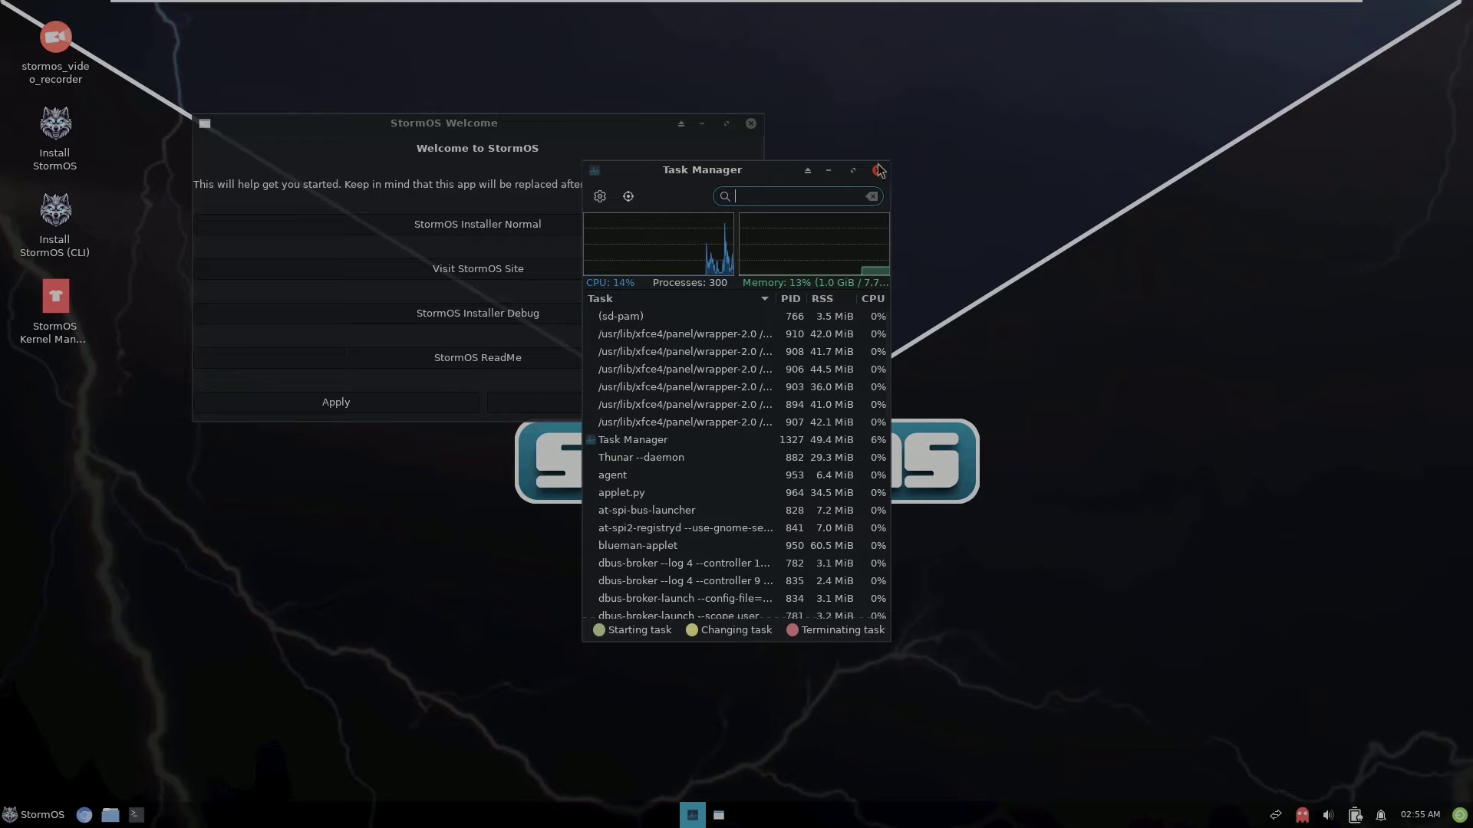
pyautogui.moveTo(767, 178); pyautogui.dragTo(1357, 12)
pyautogui.click(688, 215)
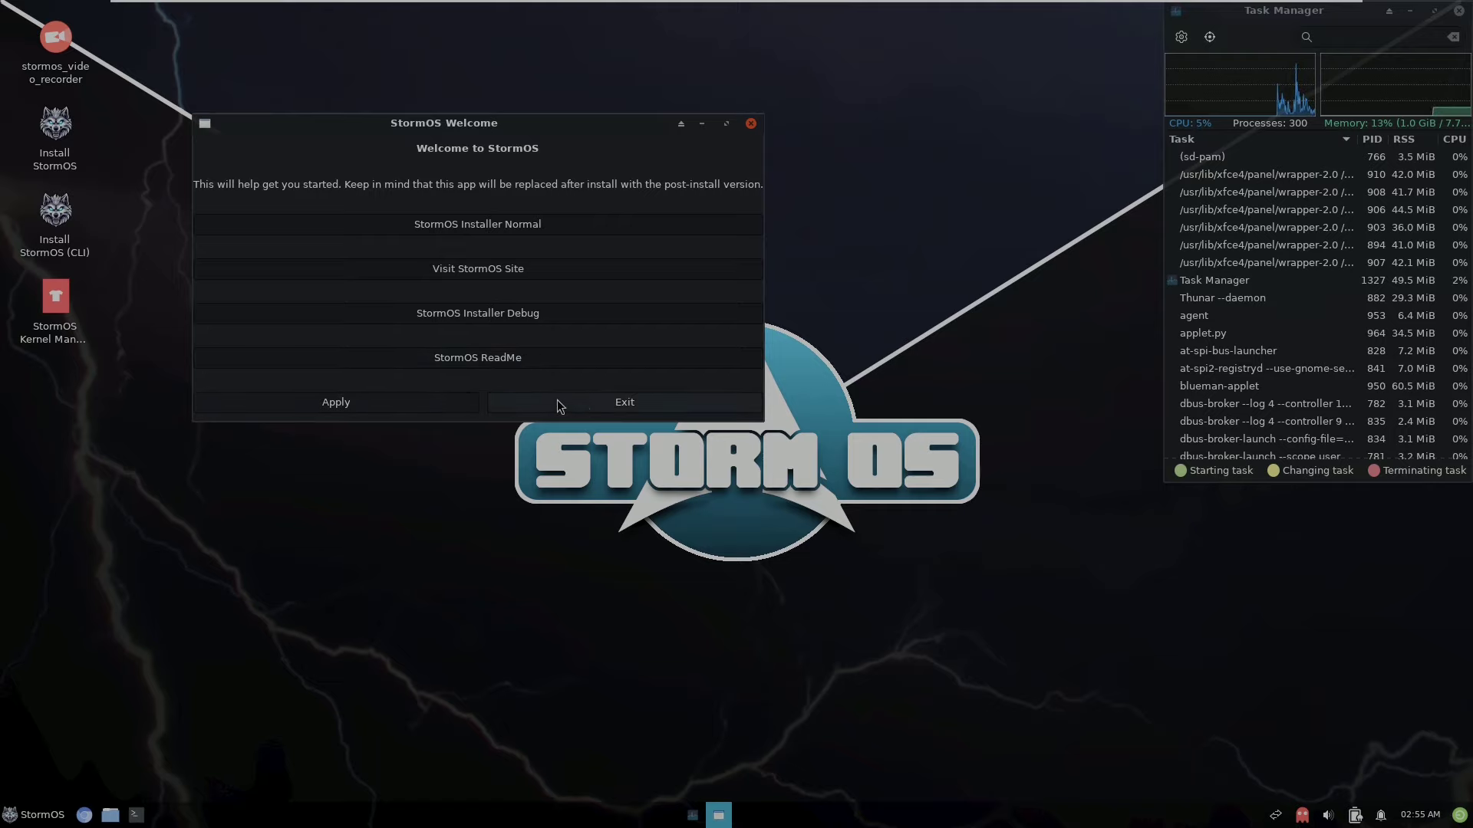
pyautogui.click(596, 401)
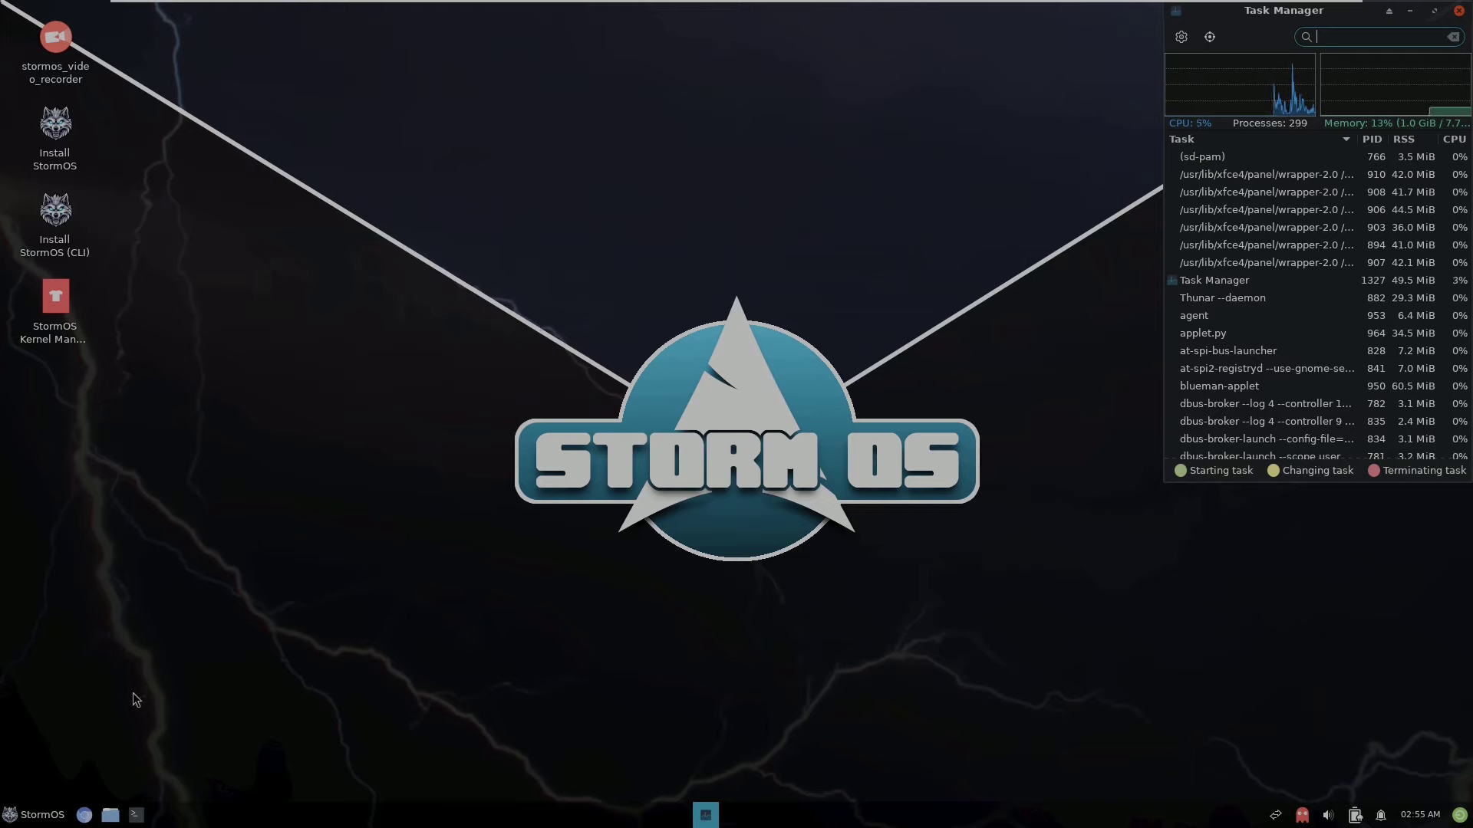
# - Launch Chromium from the Internet menu, cancel the keyring password prompt, and choose Don't sign in
pyautogui.click(38, 814)
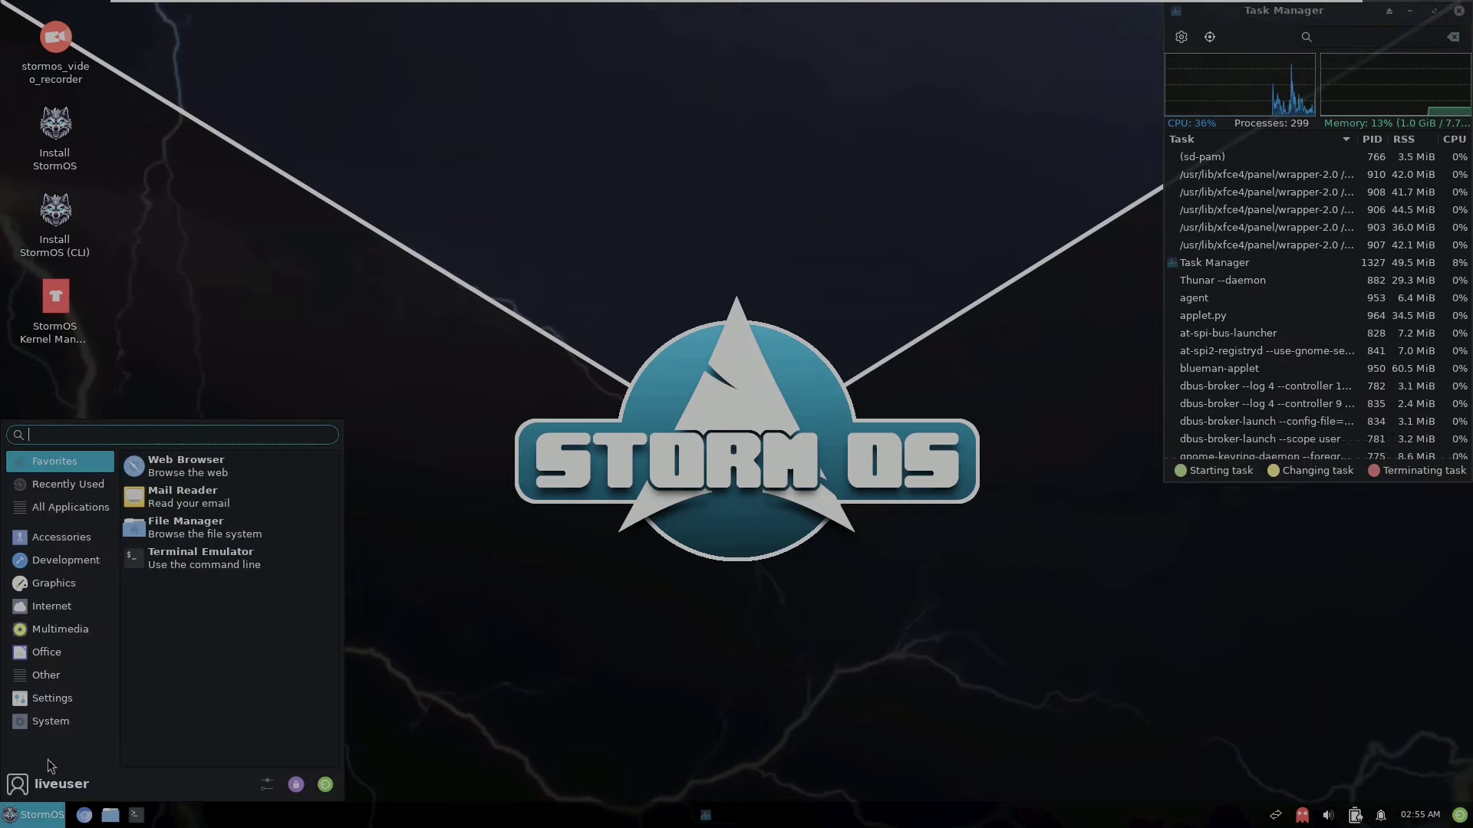
pyautogui.click(66, 605)
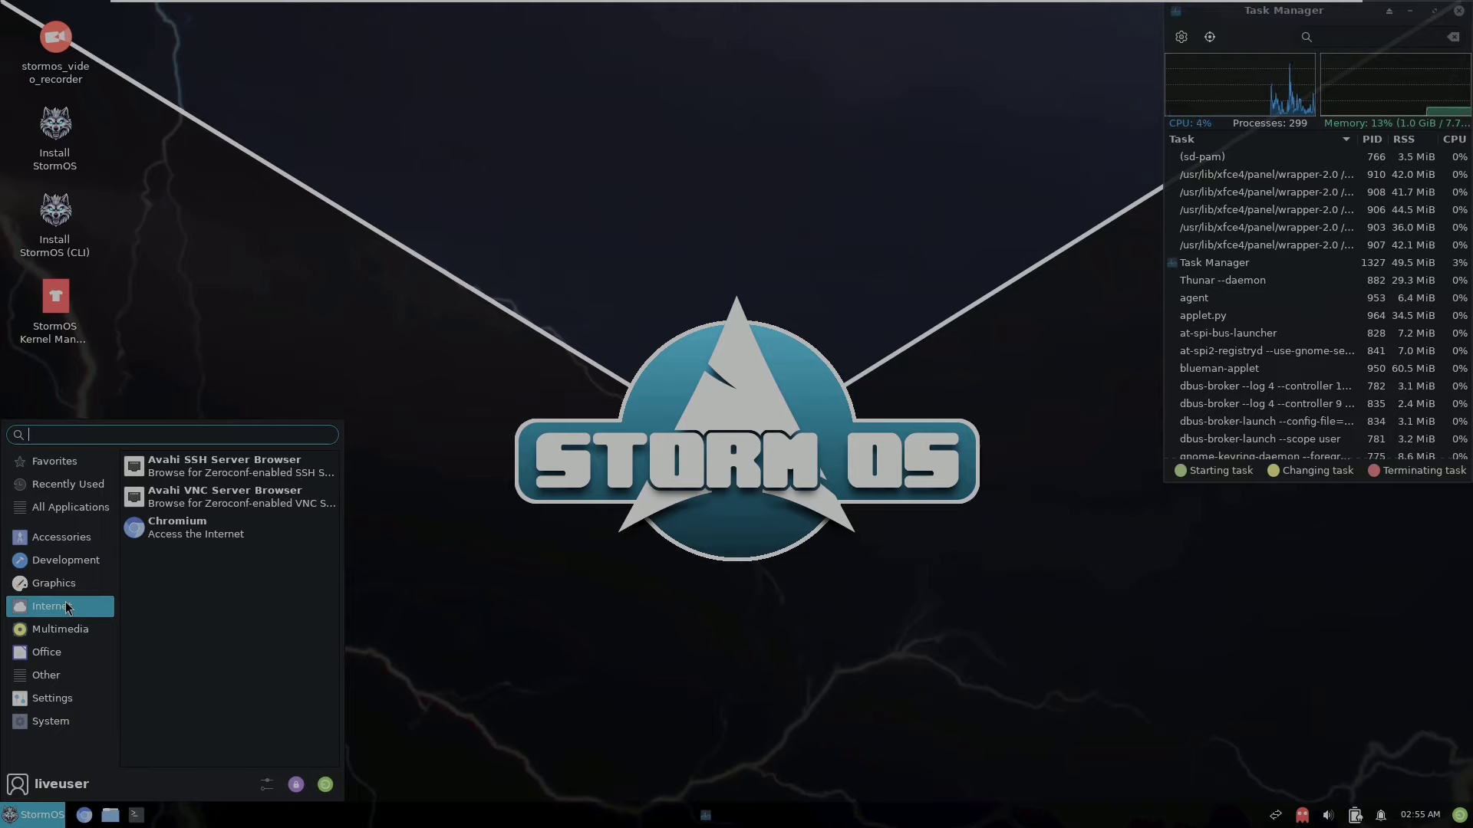
pyautogui.click(197, 538)
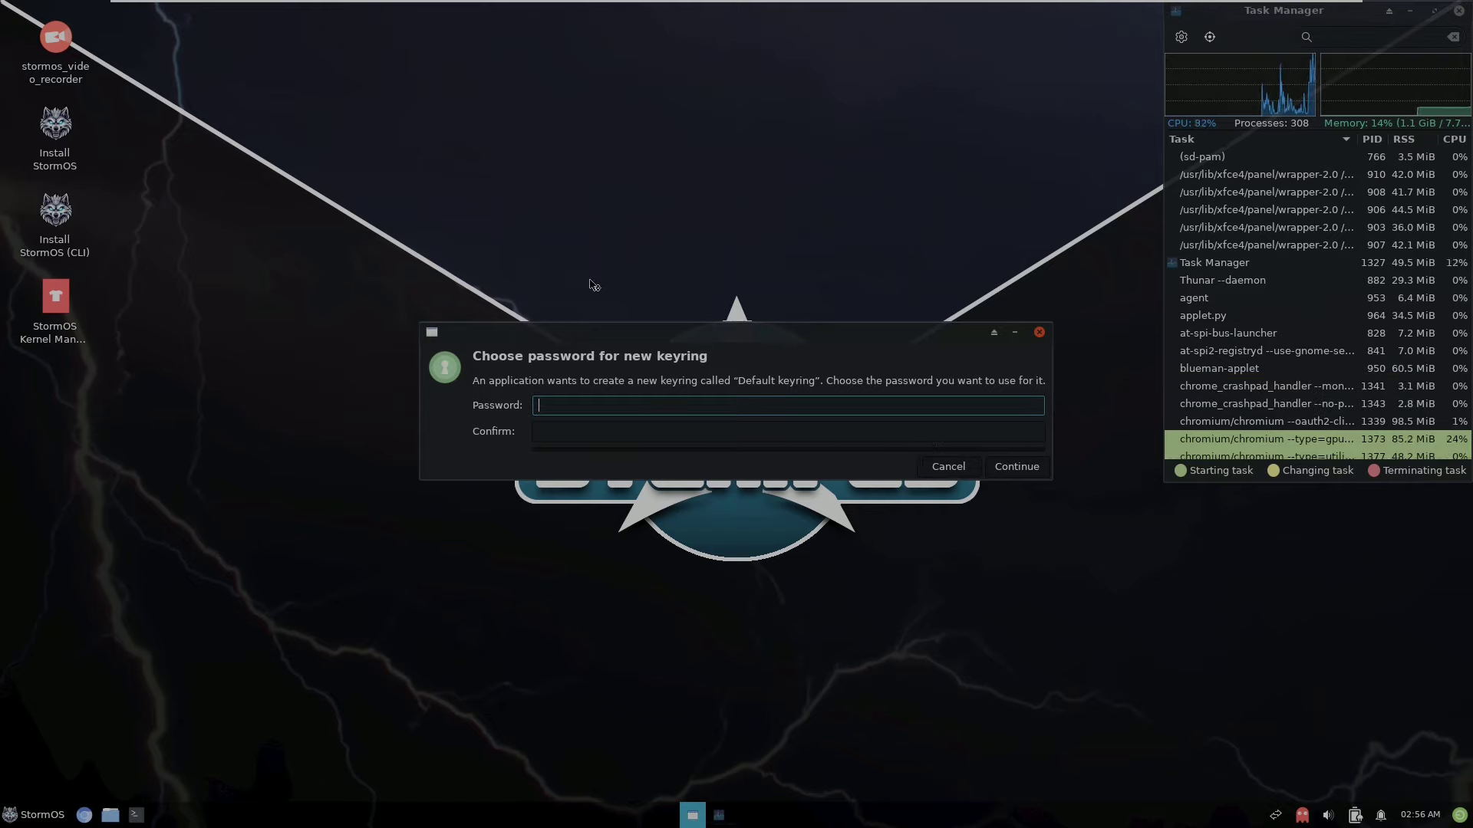
pyautogui.click(948, 468)
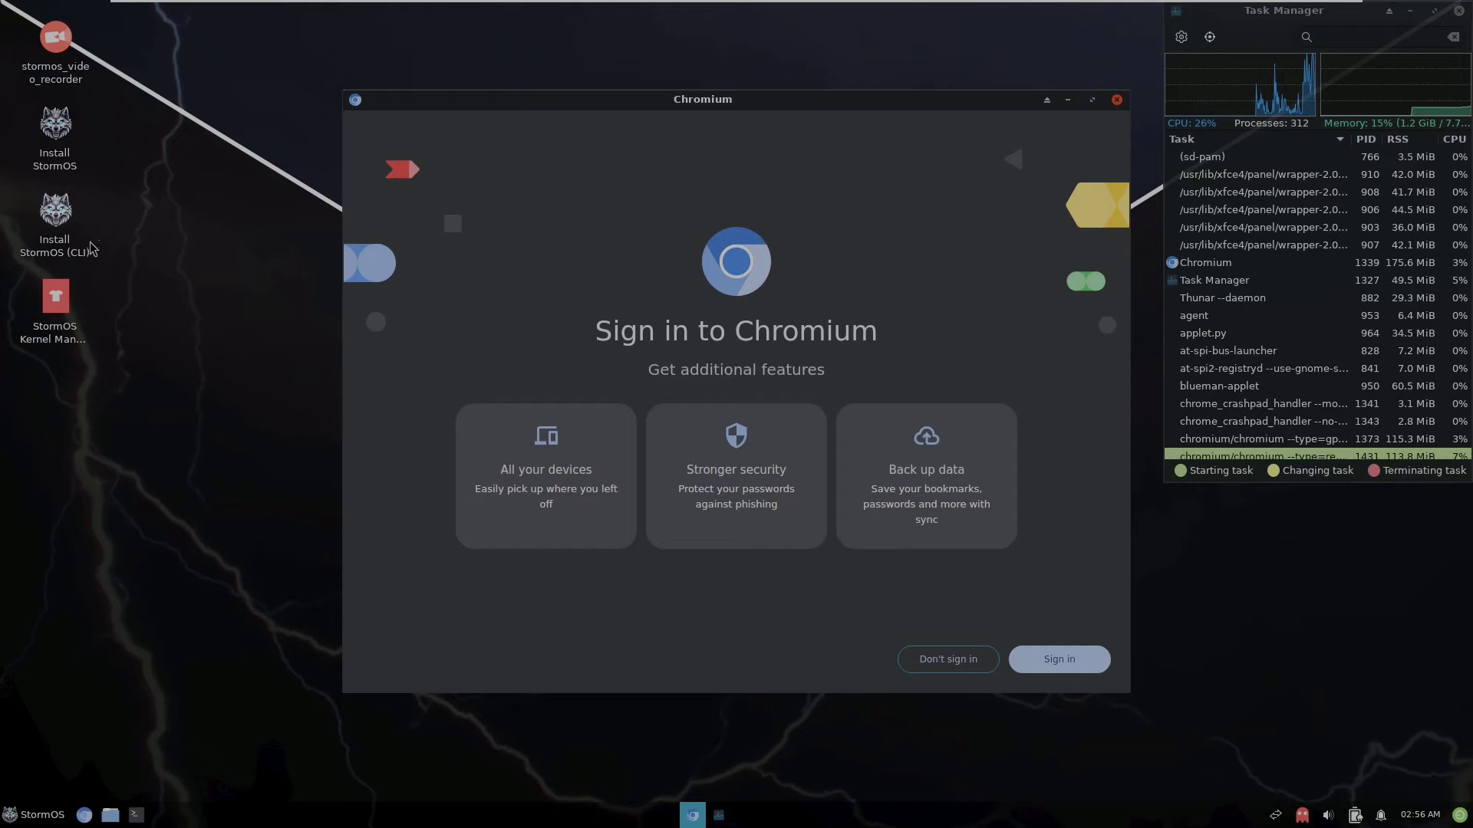
pyautogui.click(955, 659)
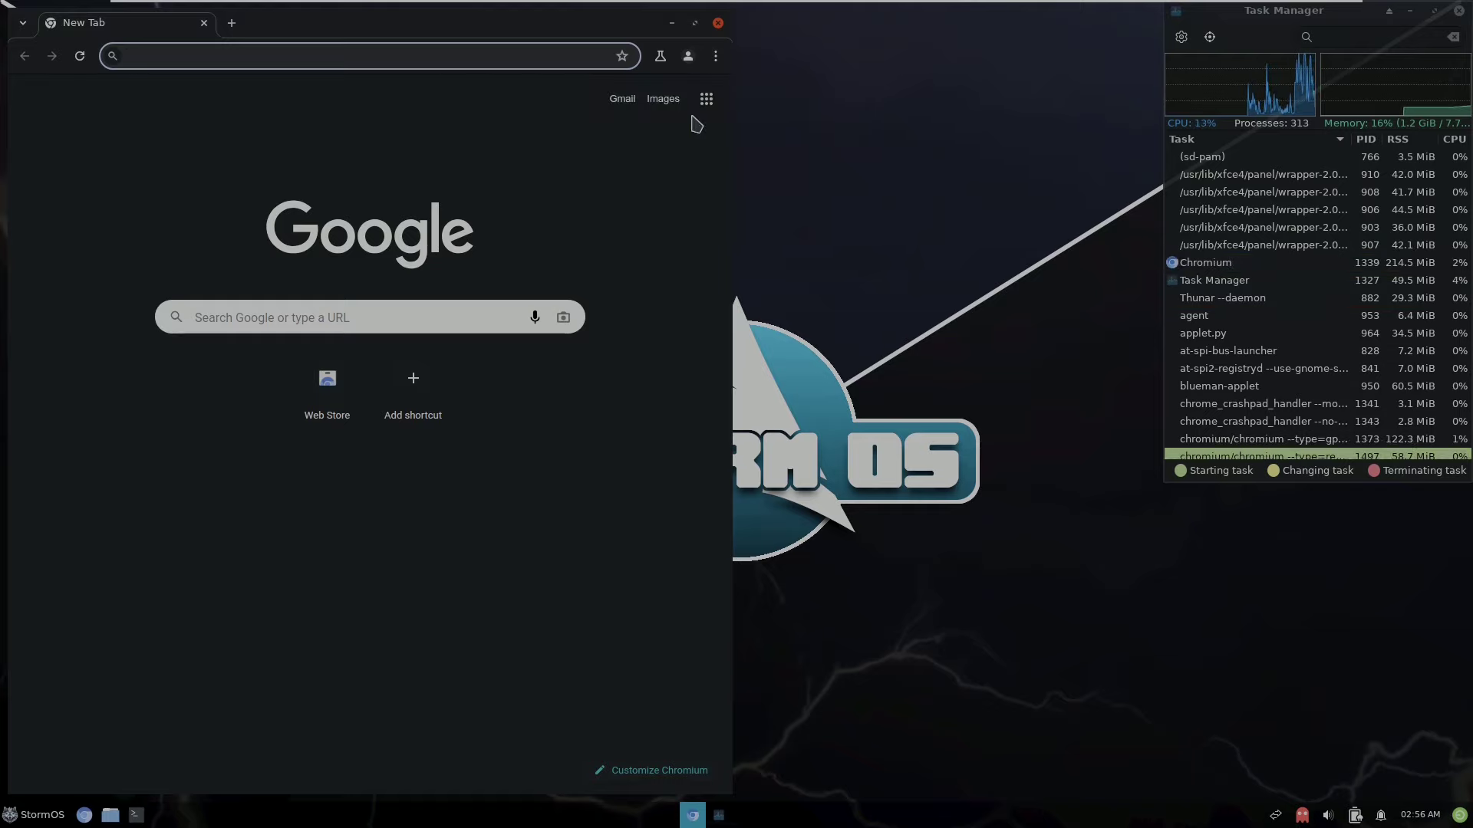
# - Maximize Chromium and open the About Chromium page via Help
pyautogui.click(695, 22)
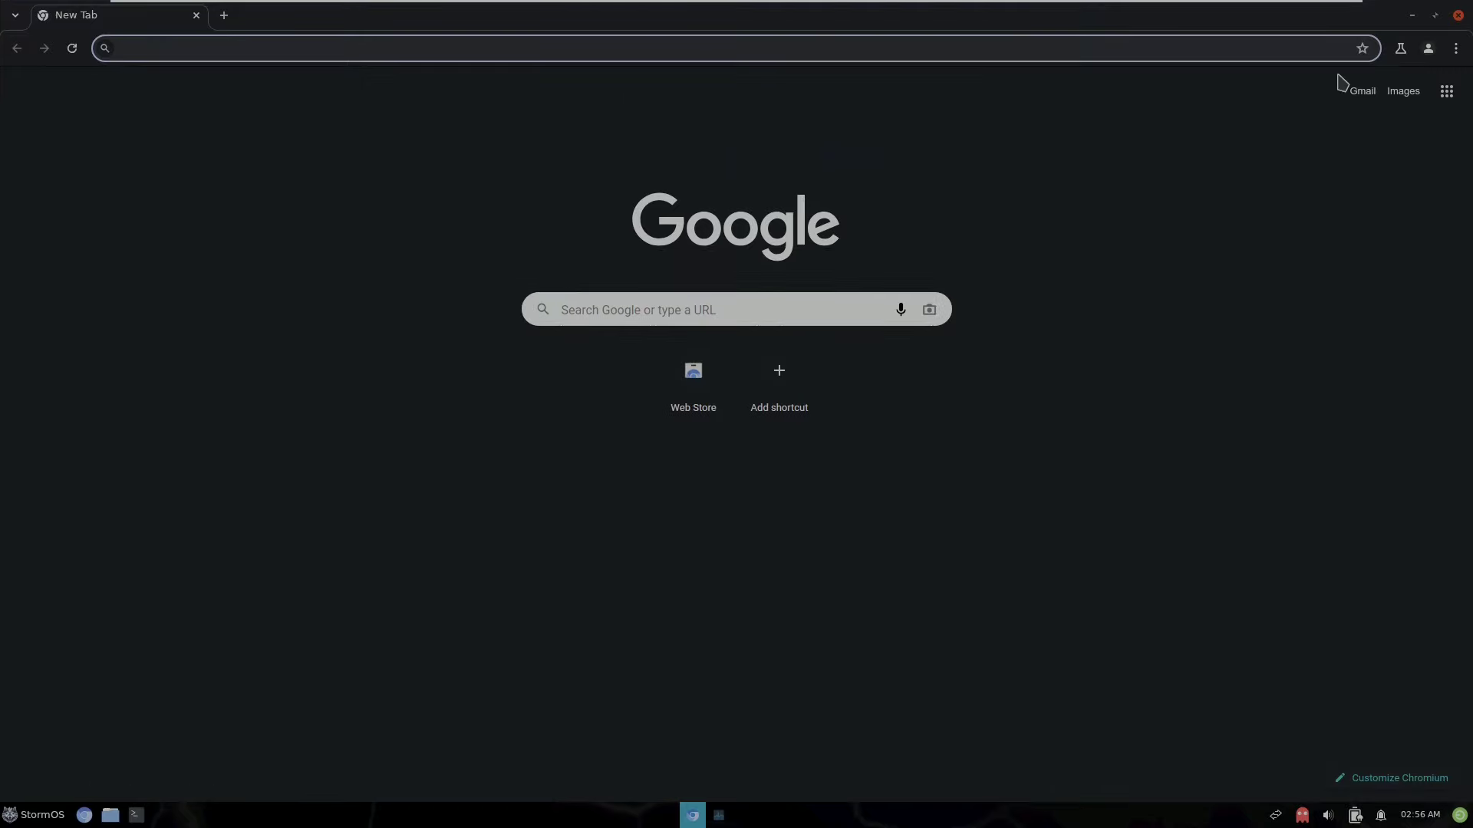
pyautogui.click(1456, 49)
pyautogui.click(1302, 500)
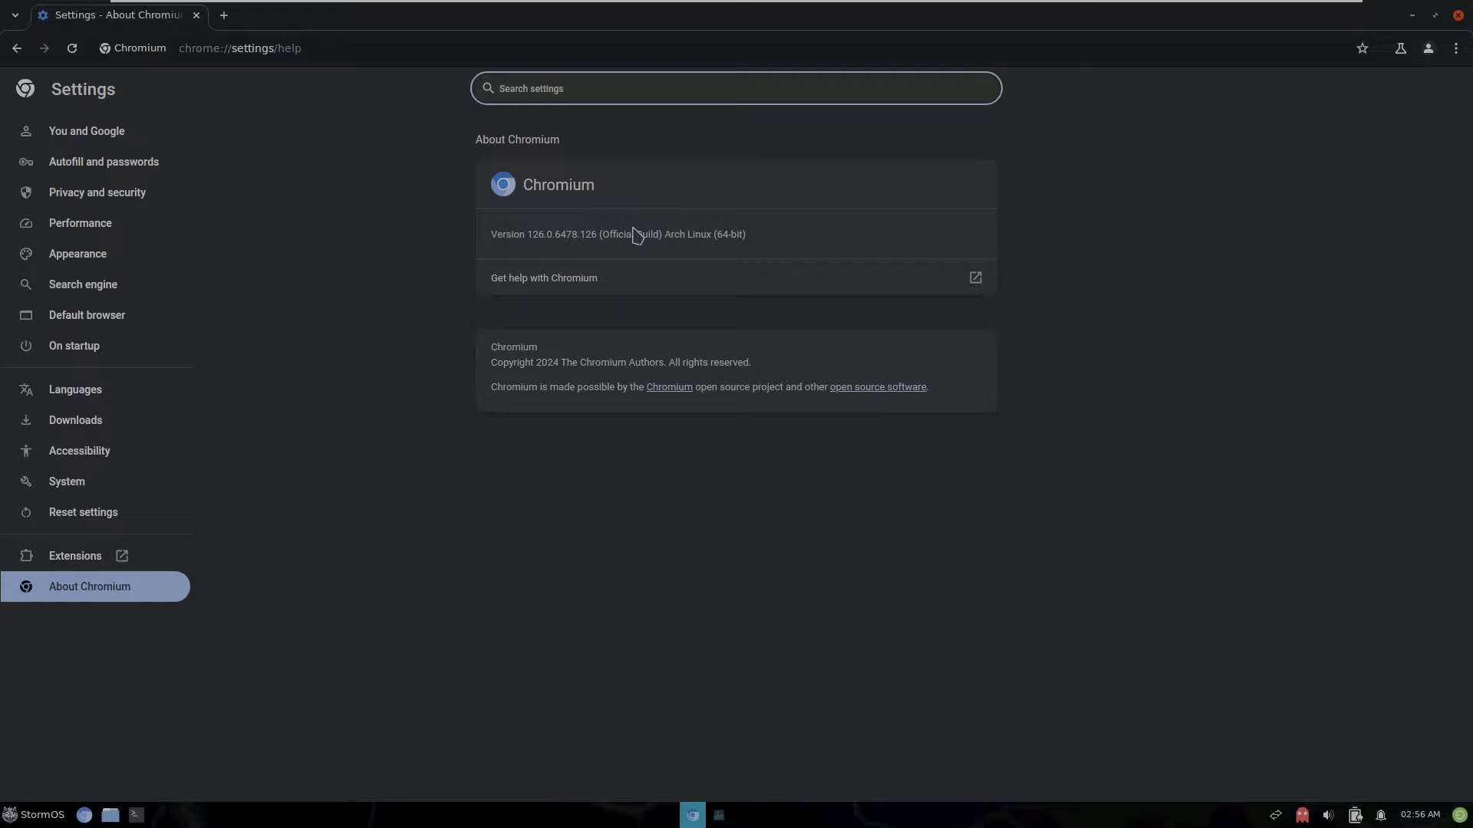
# - Select the version 126.0.6478.126, then 'Arch Linux (64-bit)' on the version line
pyautogui.moveTo(527, 237); pyautogui.dragTo(618, 247)
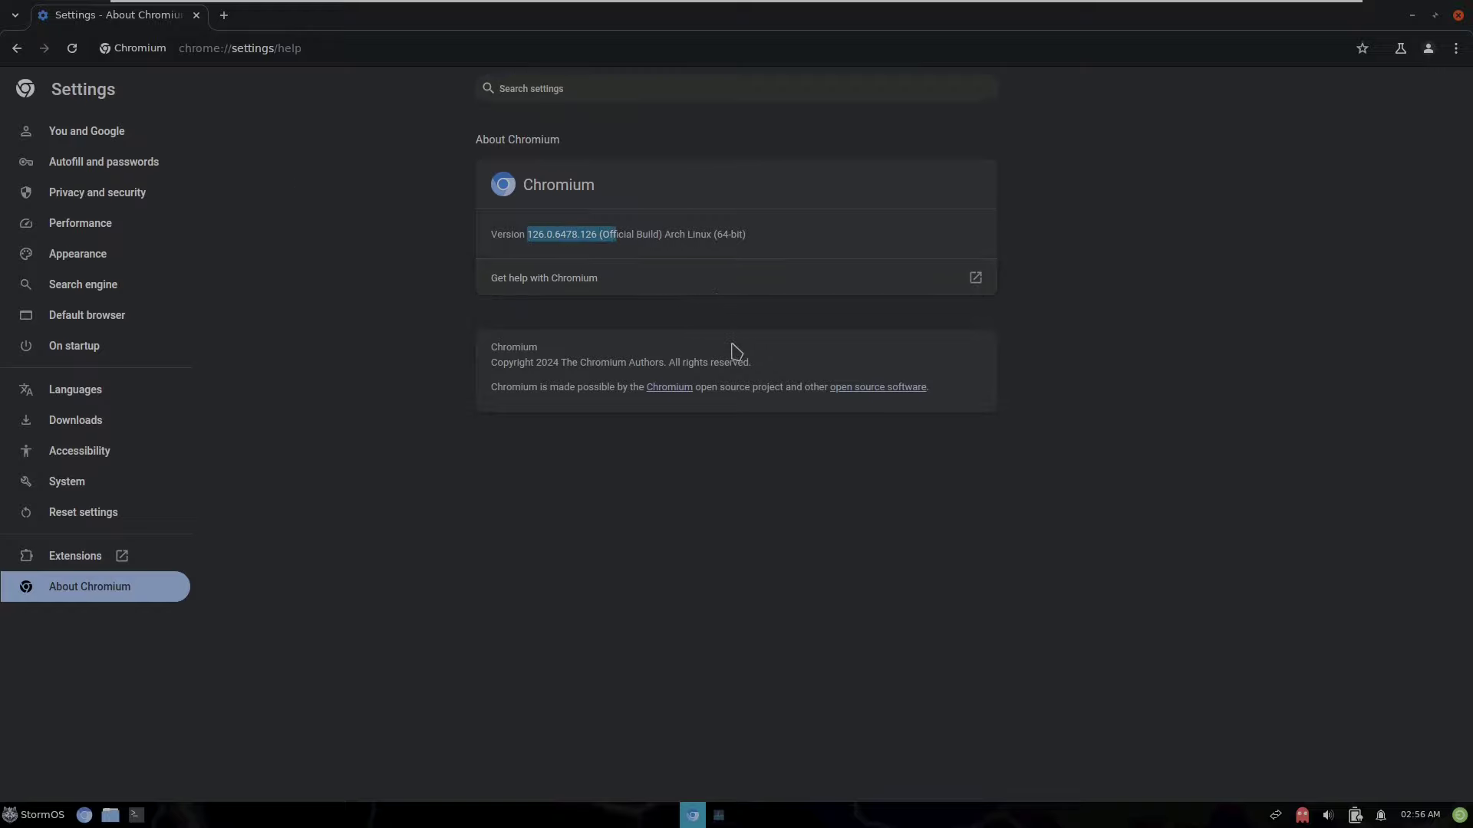
pyautogui.click(681, 234)
pyautogui.moveTo(681, 234); pyautogui.dragTo(794, 244)
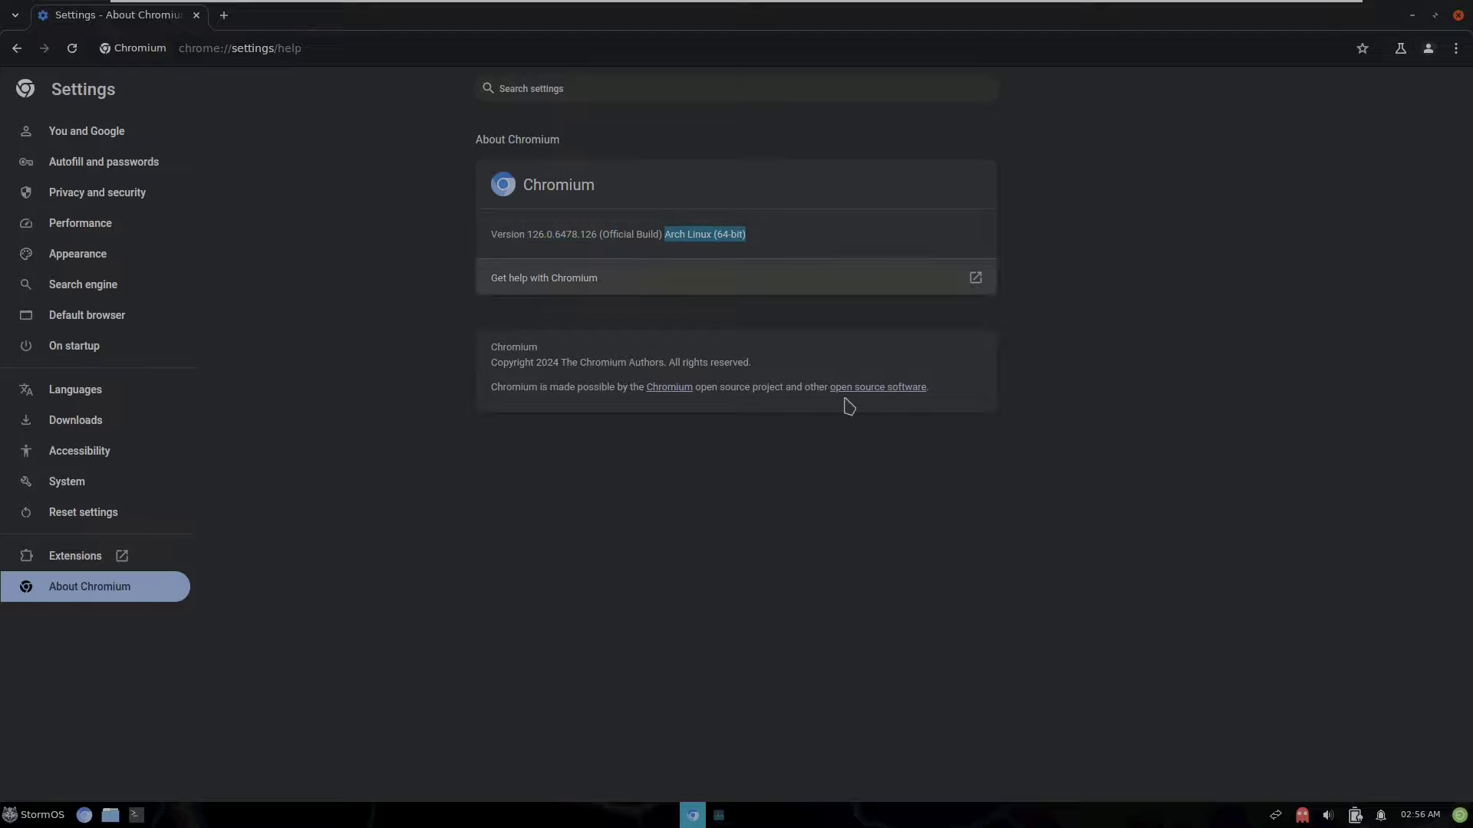
# - Replace the About tab with a new tab and search for 'storm os' from the address bar
pyautogui.click(223, 15)
pyautogui.click(193, 15)
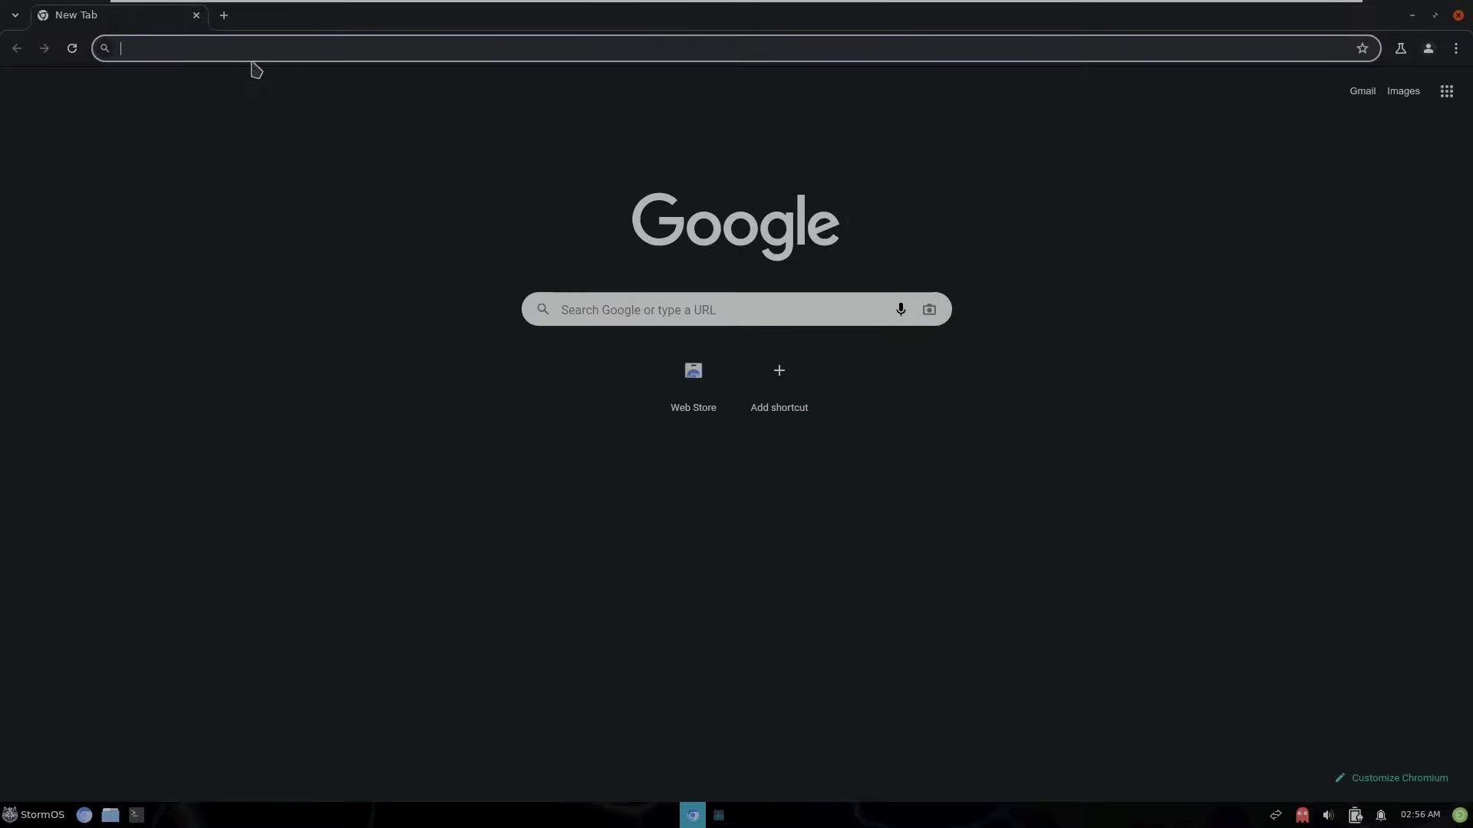
pyautogui.click(343, 44)
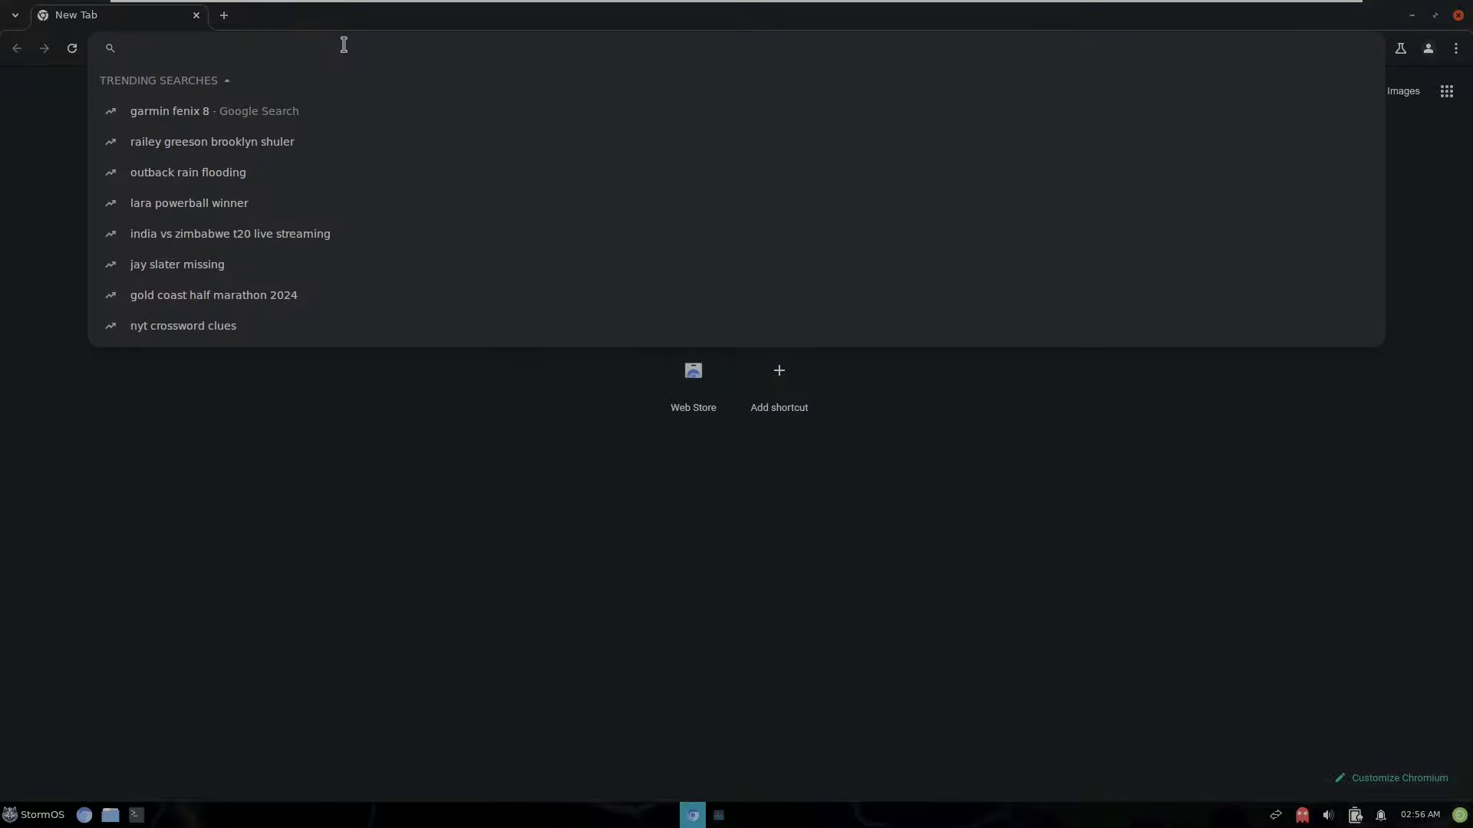
pyautogui.write('s')
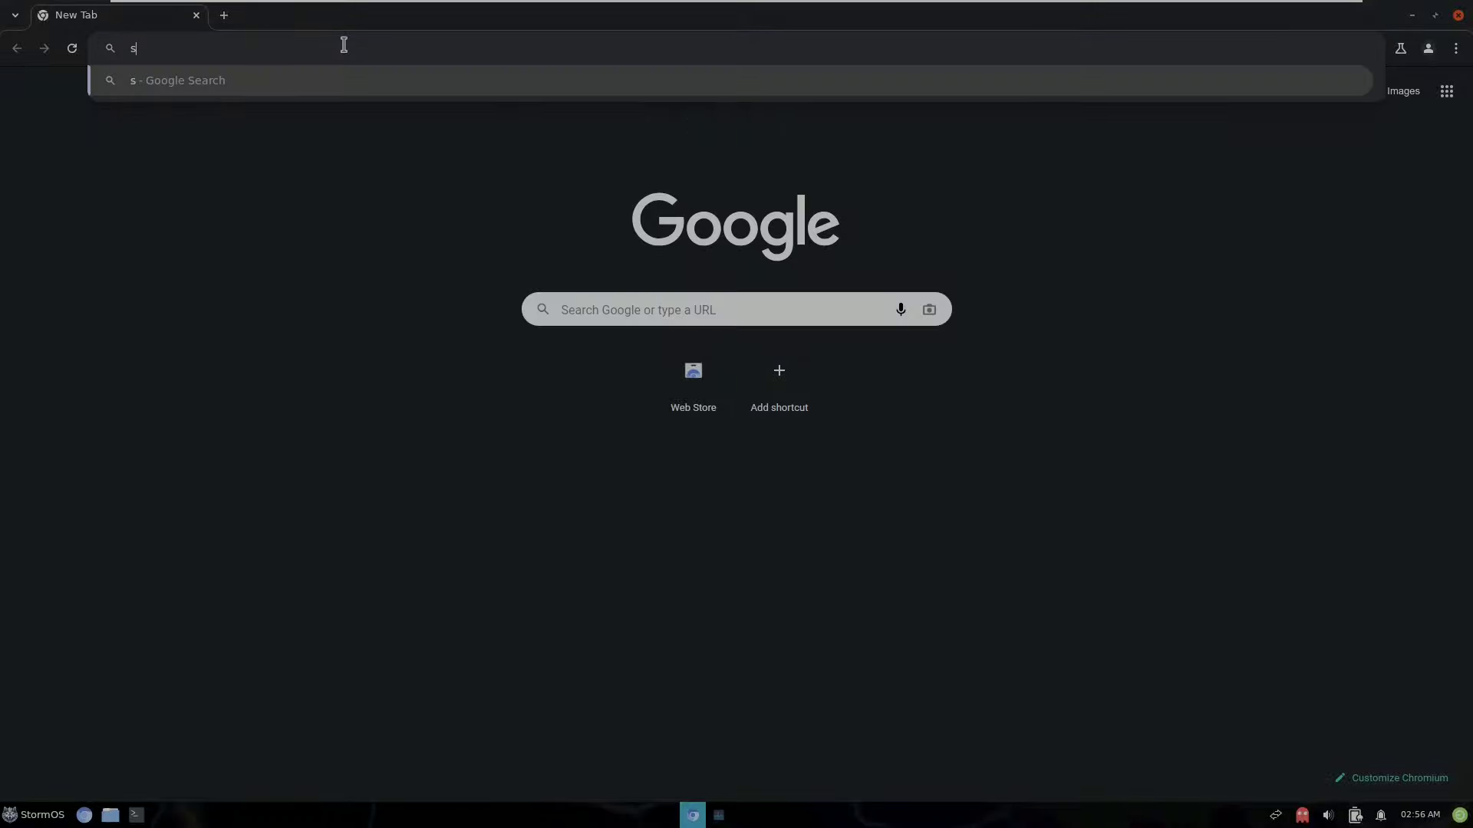
pyautogui.write('torm os')
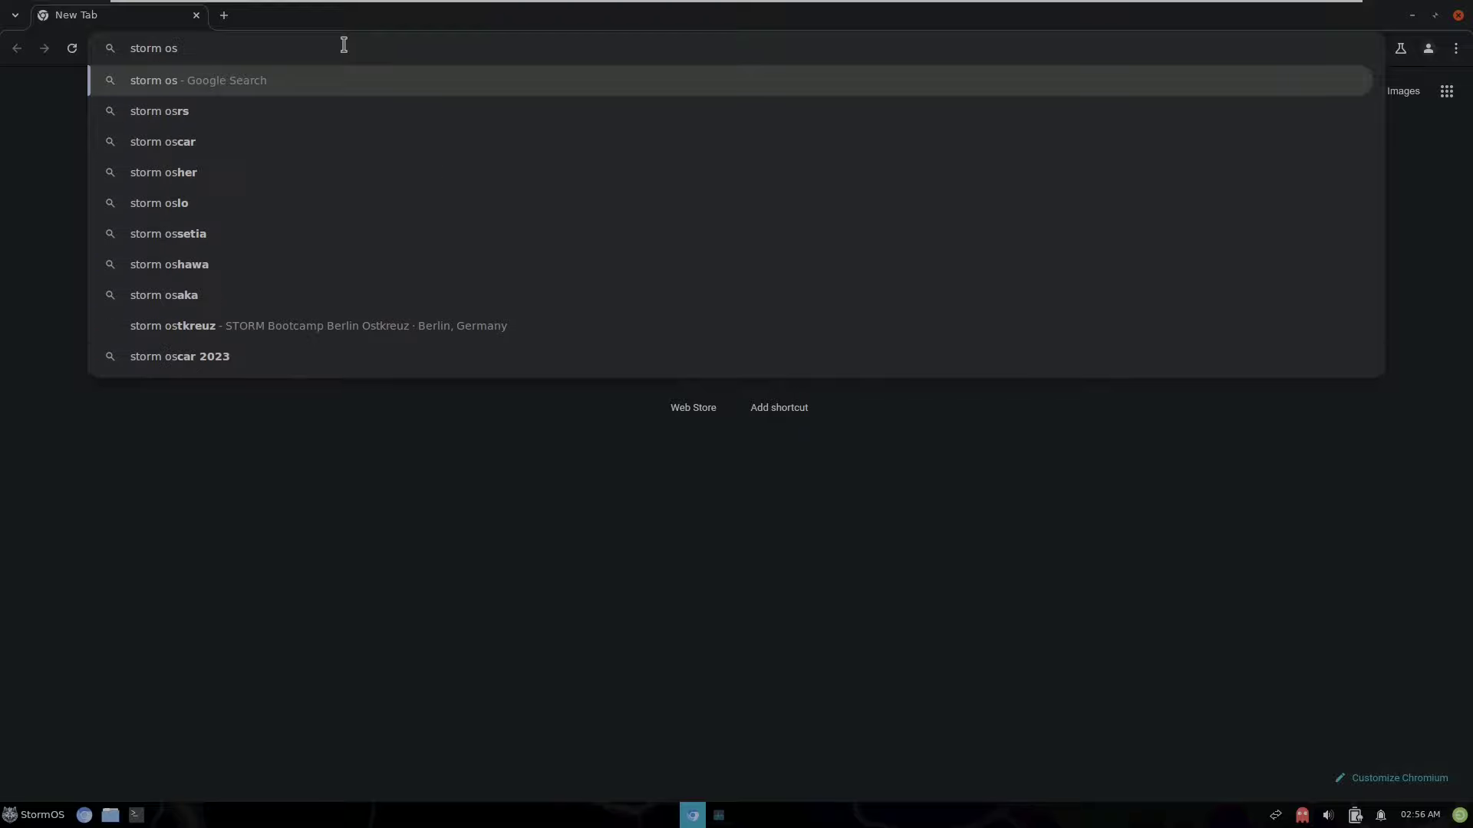
pyautogui.press('Return')
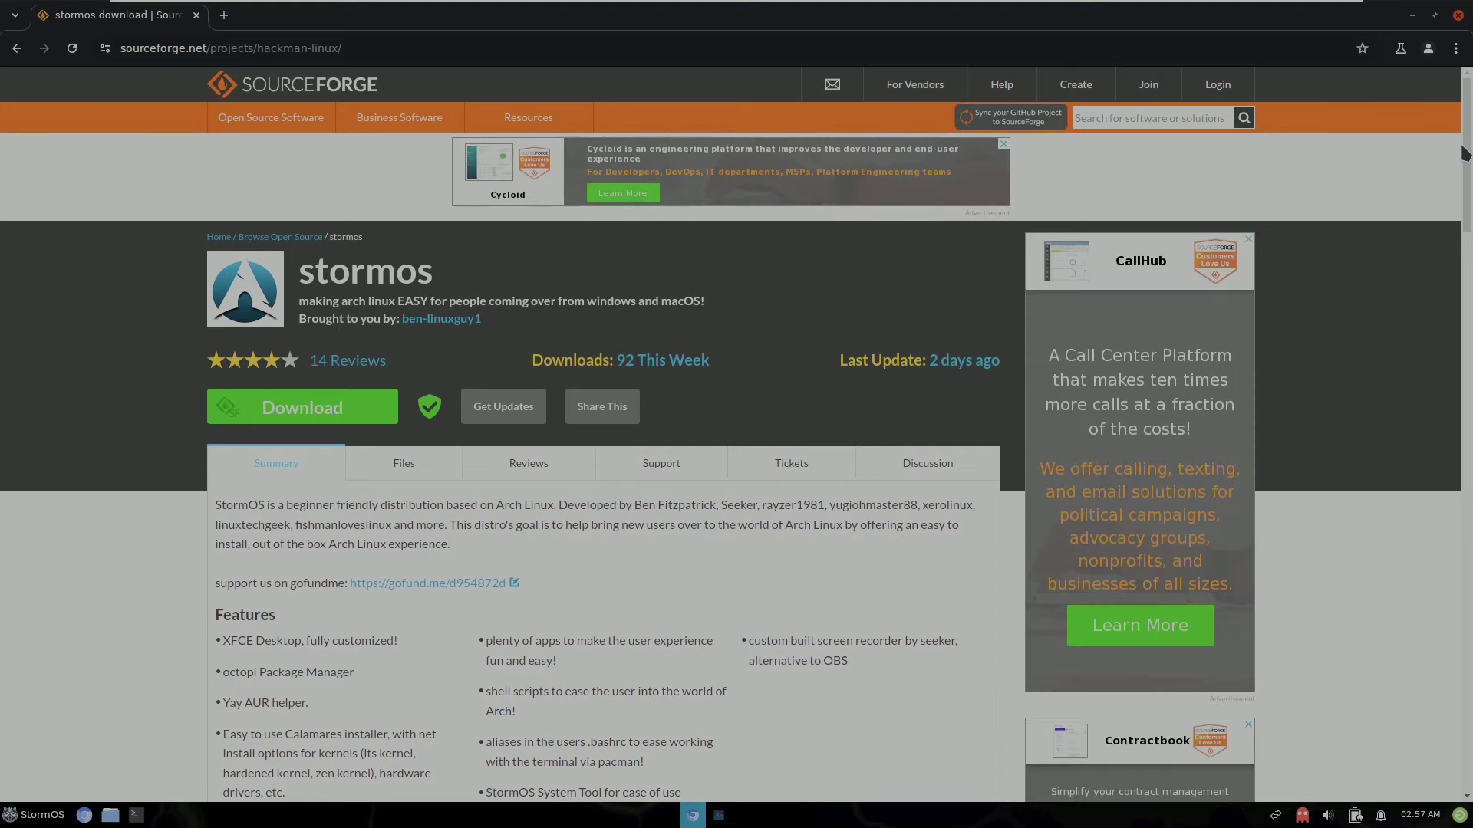
pyautogui.scroll(-3, 295, 411)
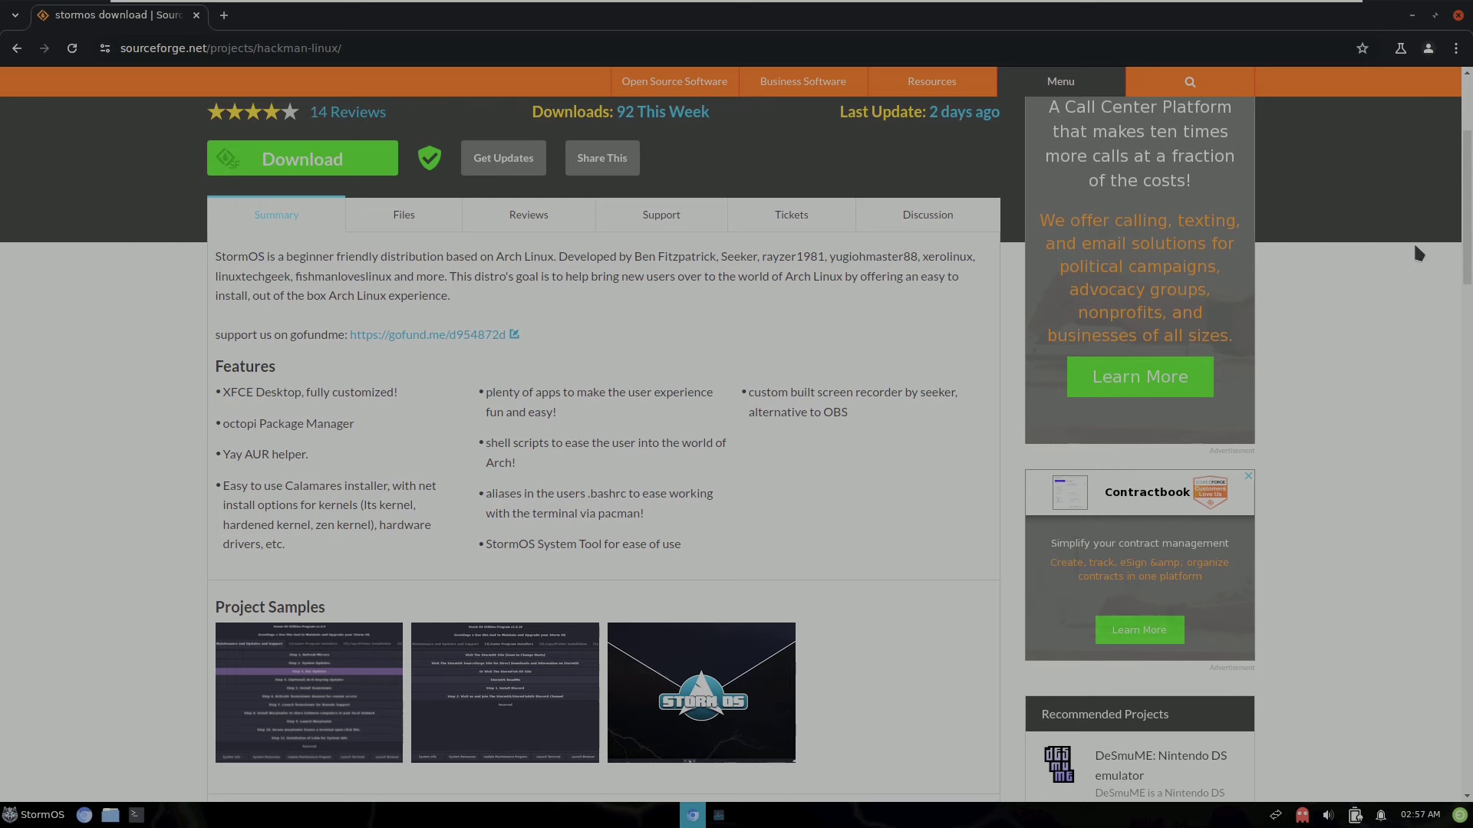
pyautogui.moveTo(1462, 258); pyautogui.dragTo(1464, 404)
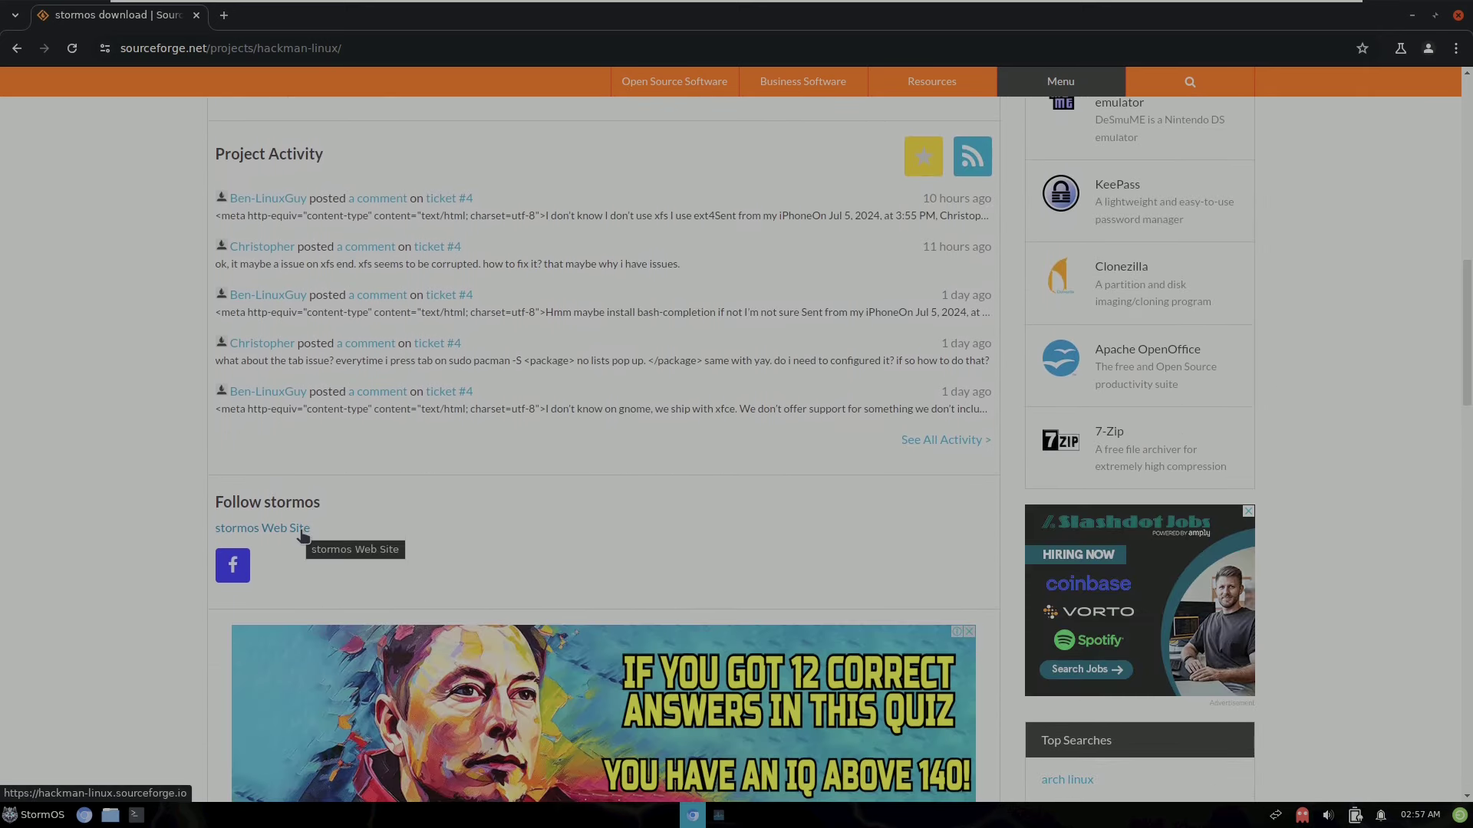
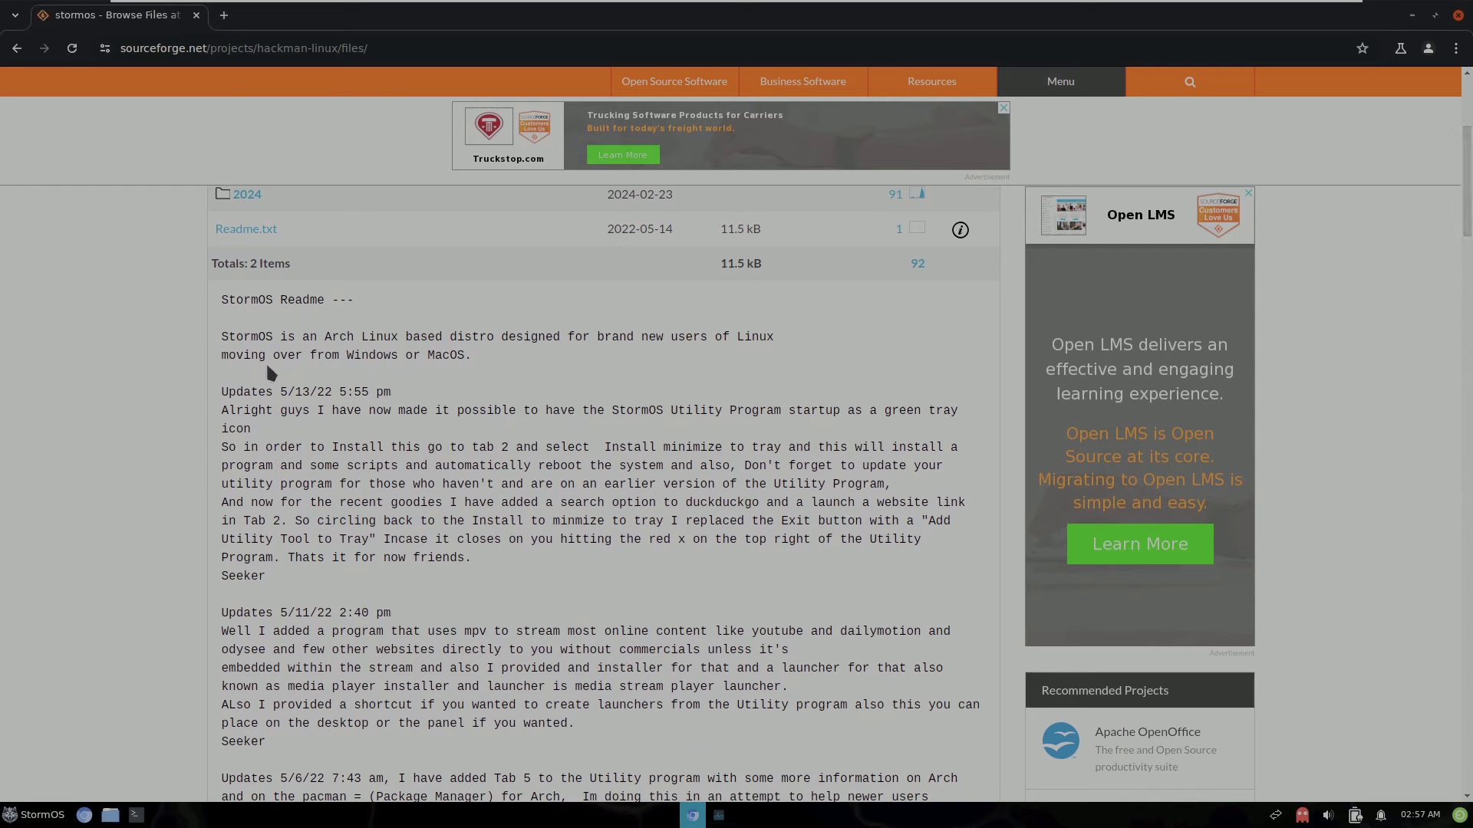
# - Highlight the 'Updates 5/13/22' line in the StormOS readme, then scroll back to the top
pyautogui.moveTo(336, 392); pyautogui.dragTo(218, 400)
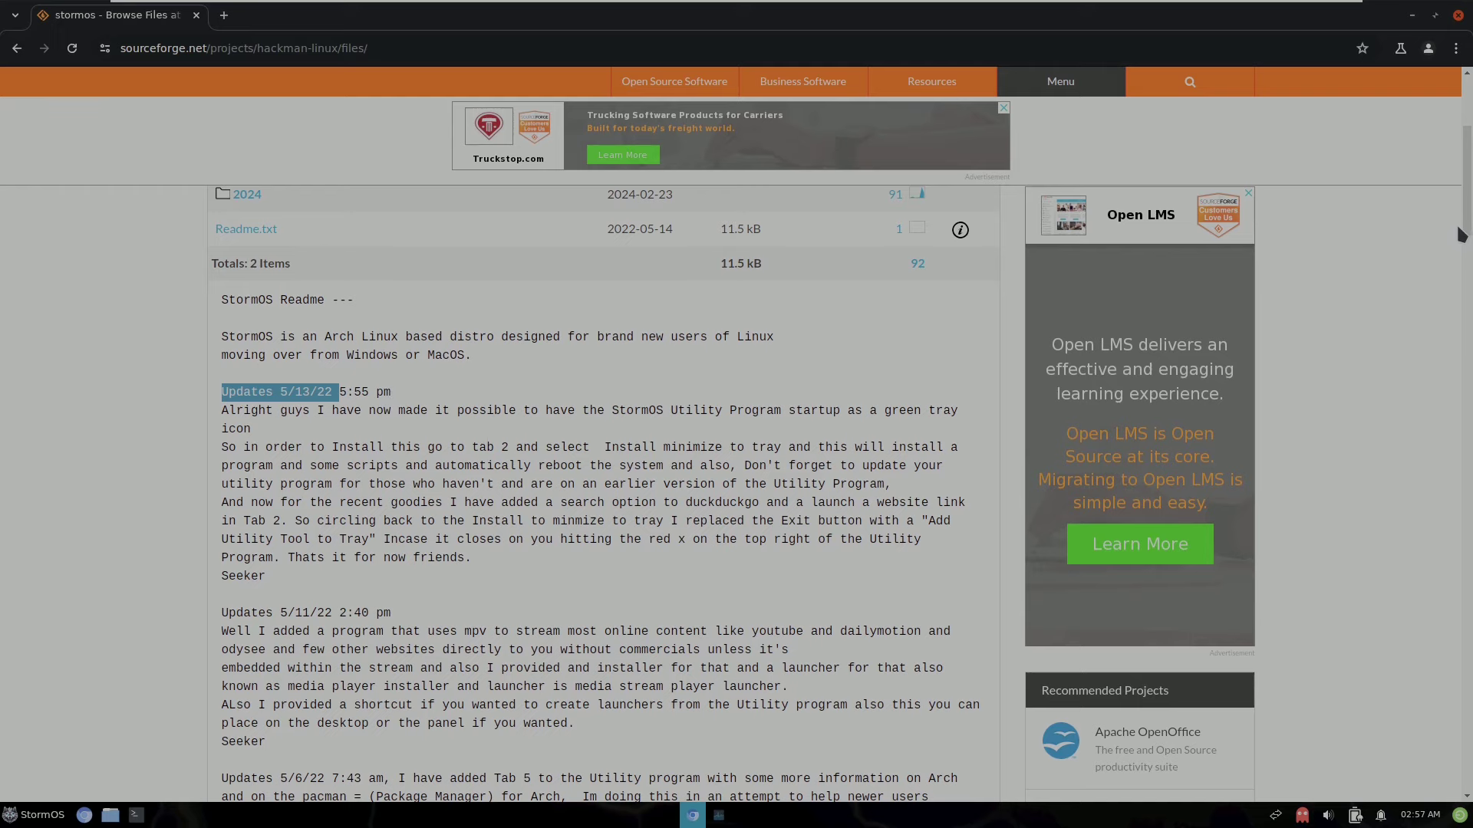
pyautogui.scroll(5, 1460, 234)
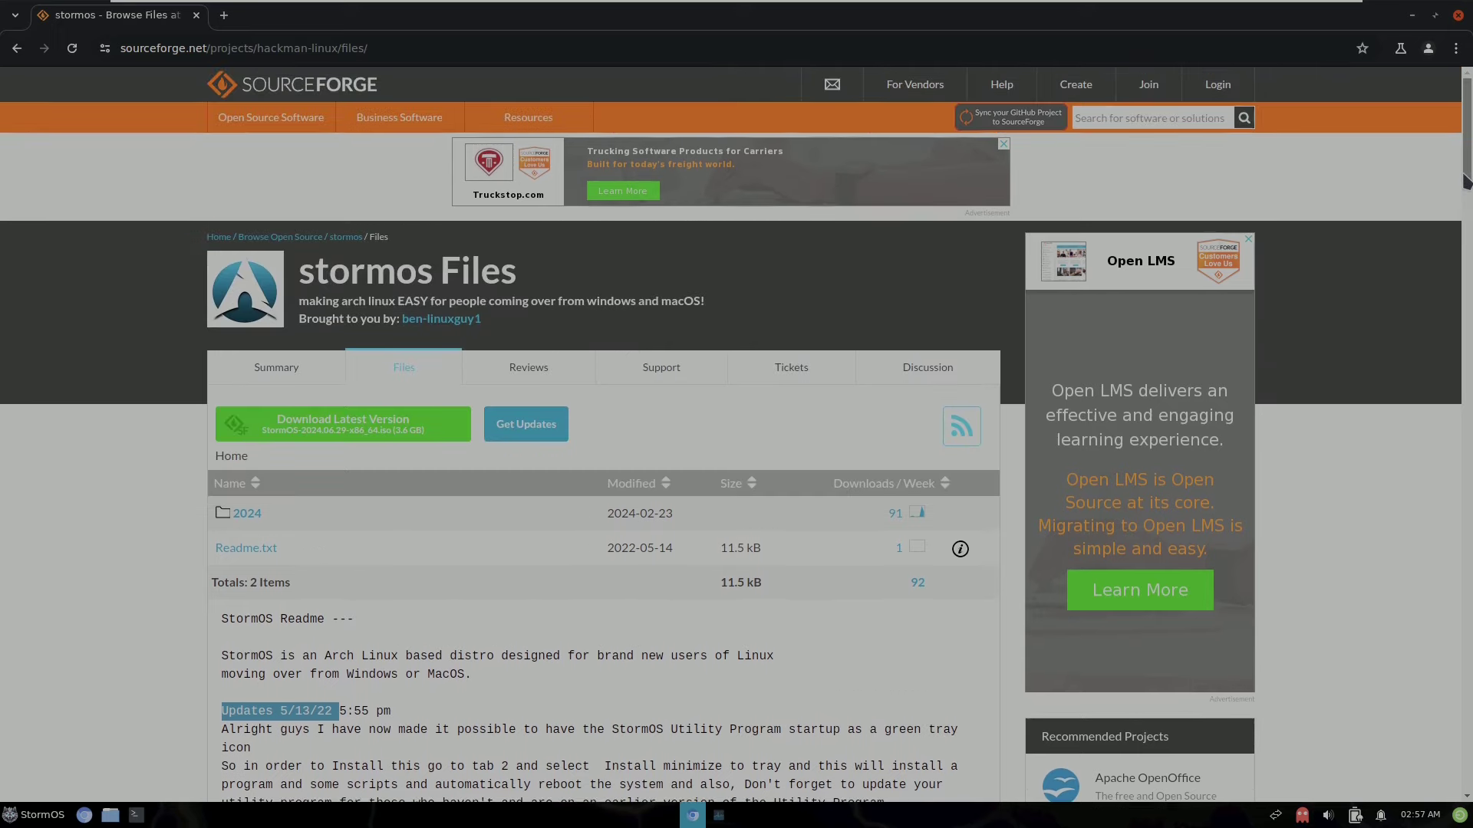
# - Browse into the 2024 folder and highlight the iso's 3.6 GB size
pyautogui.click(247, 514)
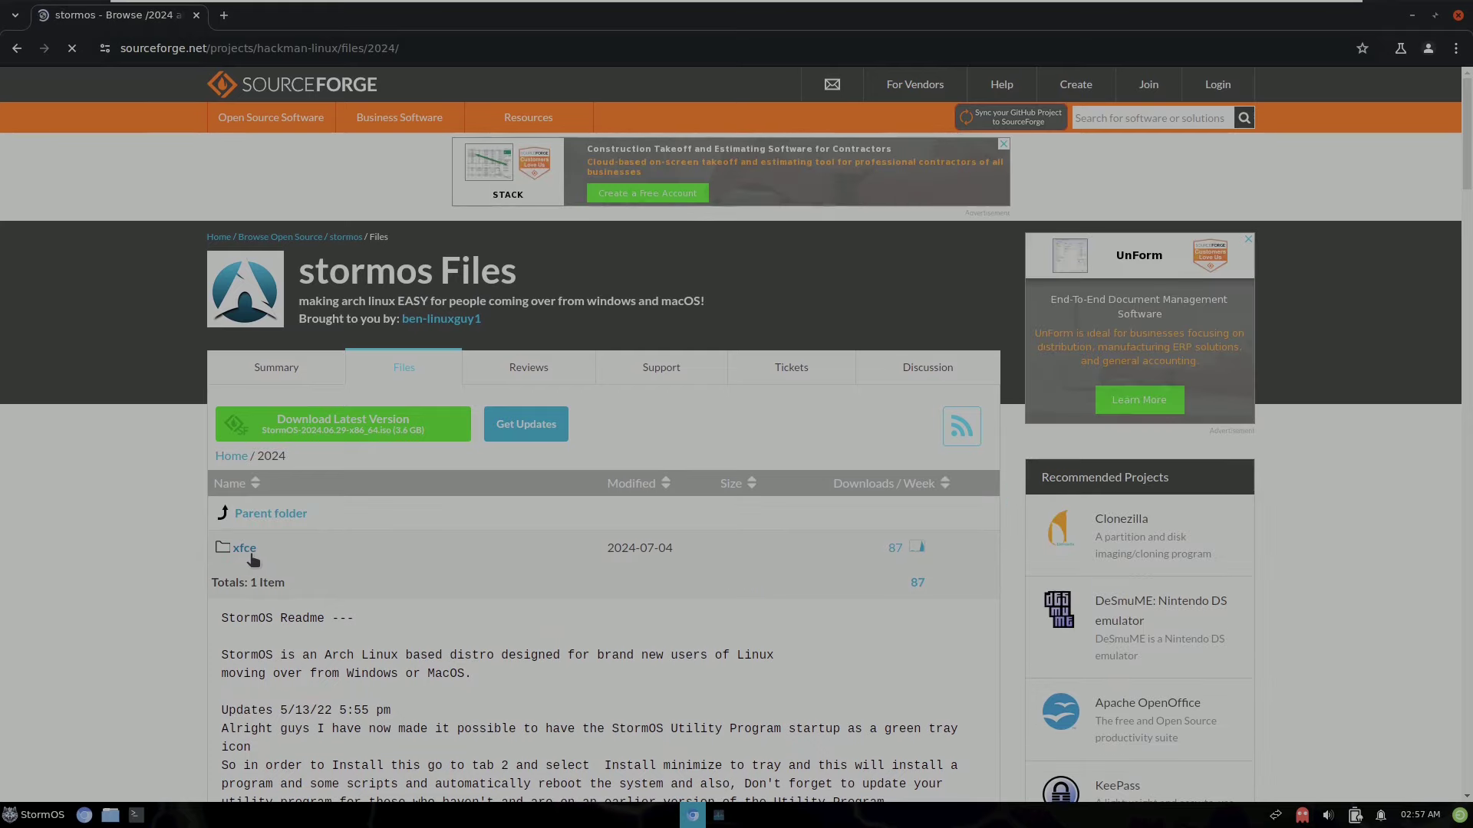
pyautogui.click(324, 378)
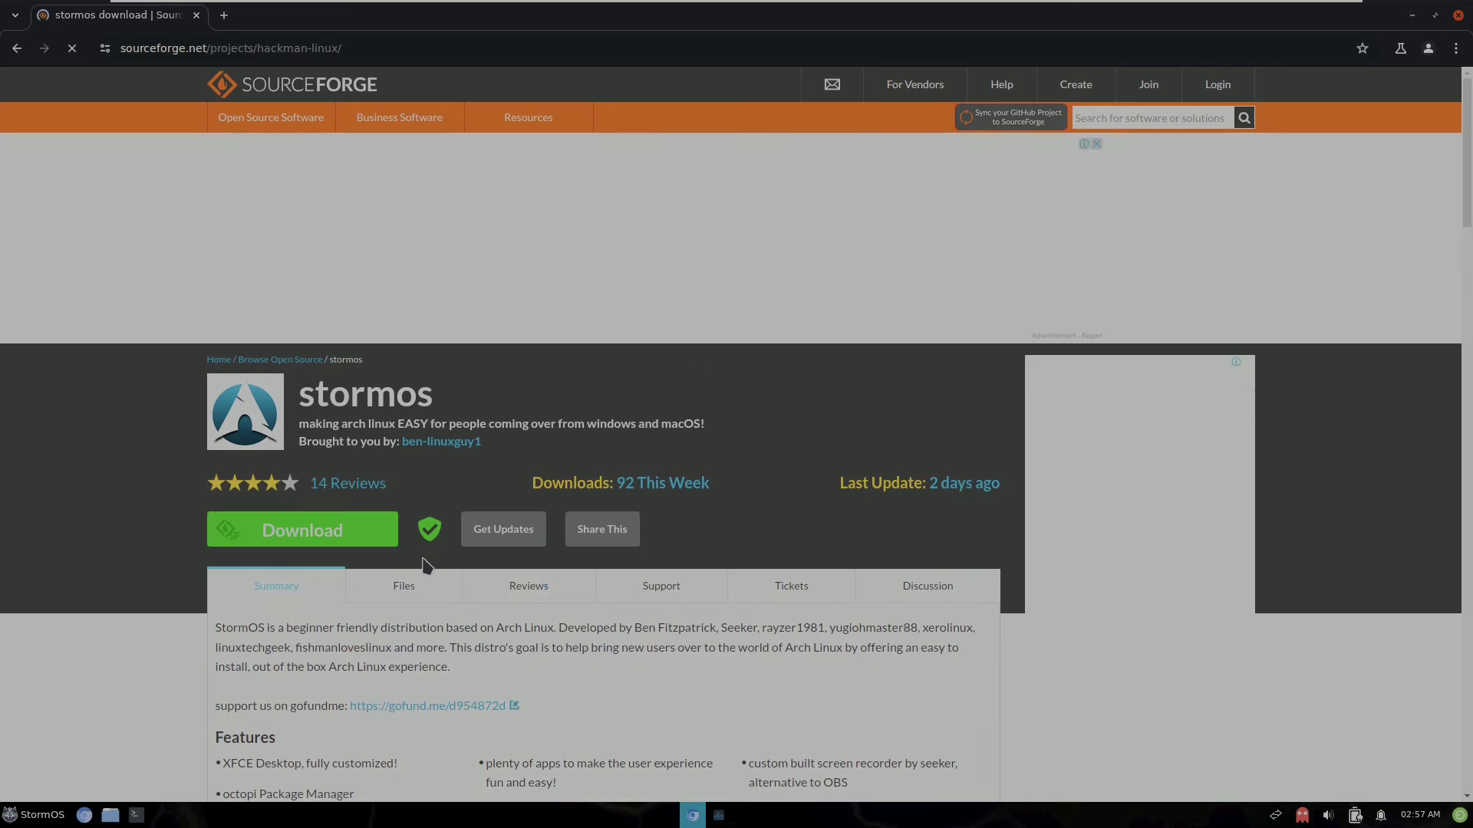
pyautogui.click(414, 584)
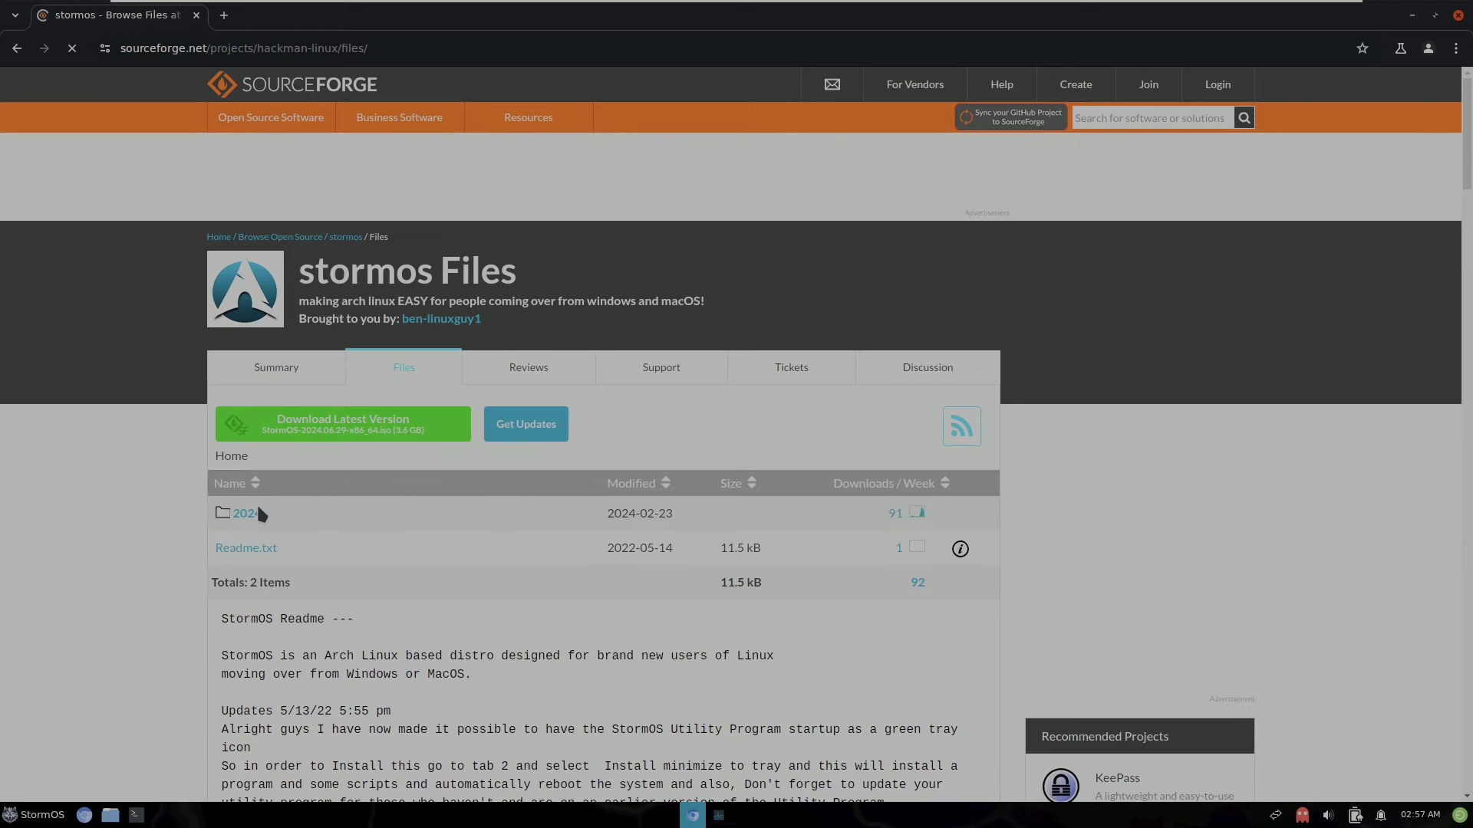
pyautogui.click(469, 514)
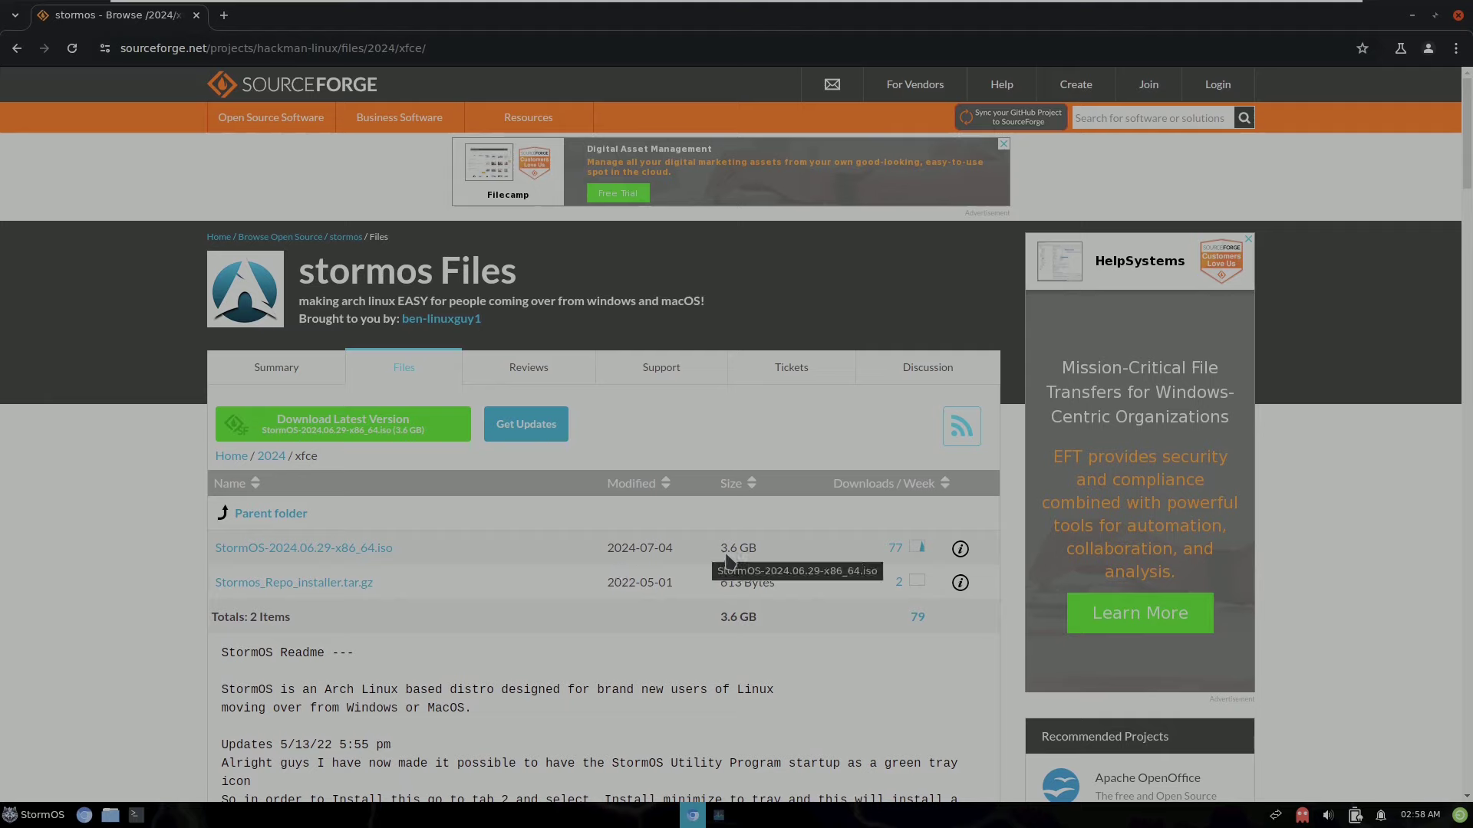
pyautogui.moveTo(719, 547); pyautogui.dragTo(780, 553)
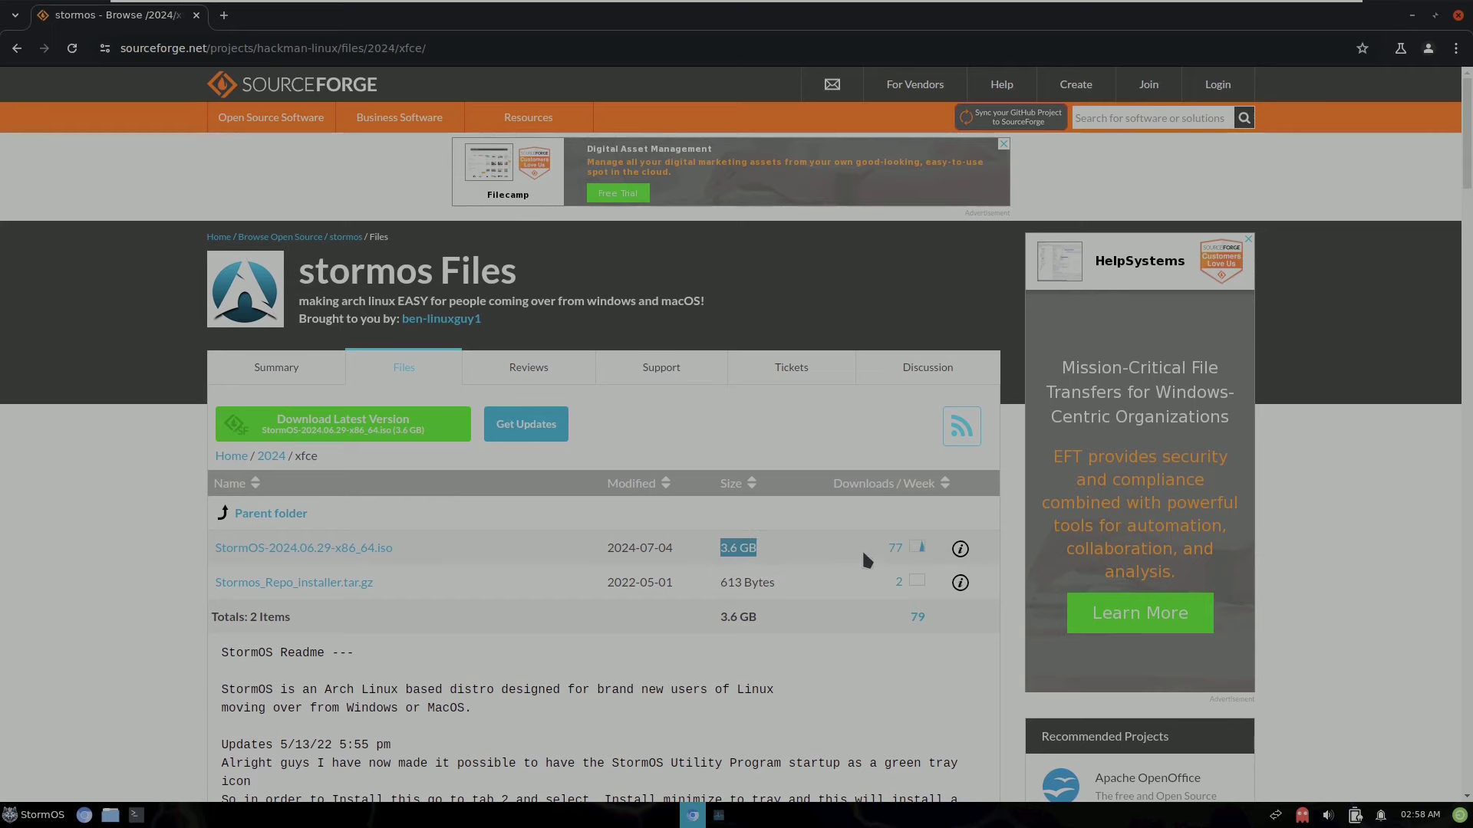
pyautogui.moveTo(1467, 157); pyautogui.dragTo(1469, 269)
pyautogui.scroll(10, 771, 345)
# - Download StormOS-2024.06.29-x86_64.iso, then quit Chromium despite the running download
pyautogui.click(347, 540)
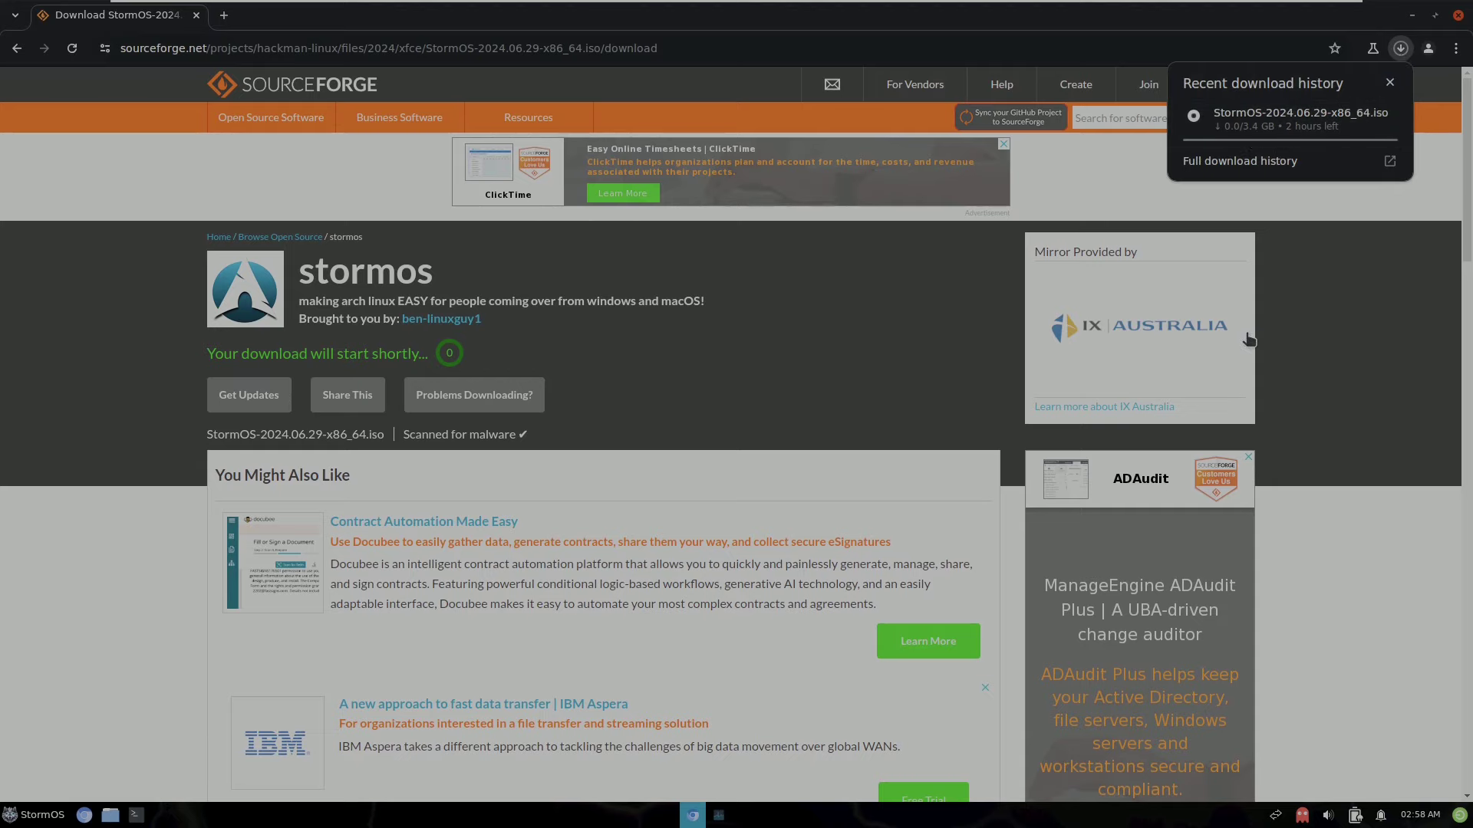
pyautogui.click(1457, 15)
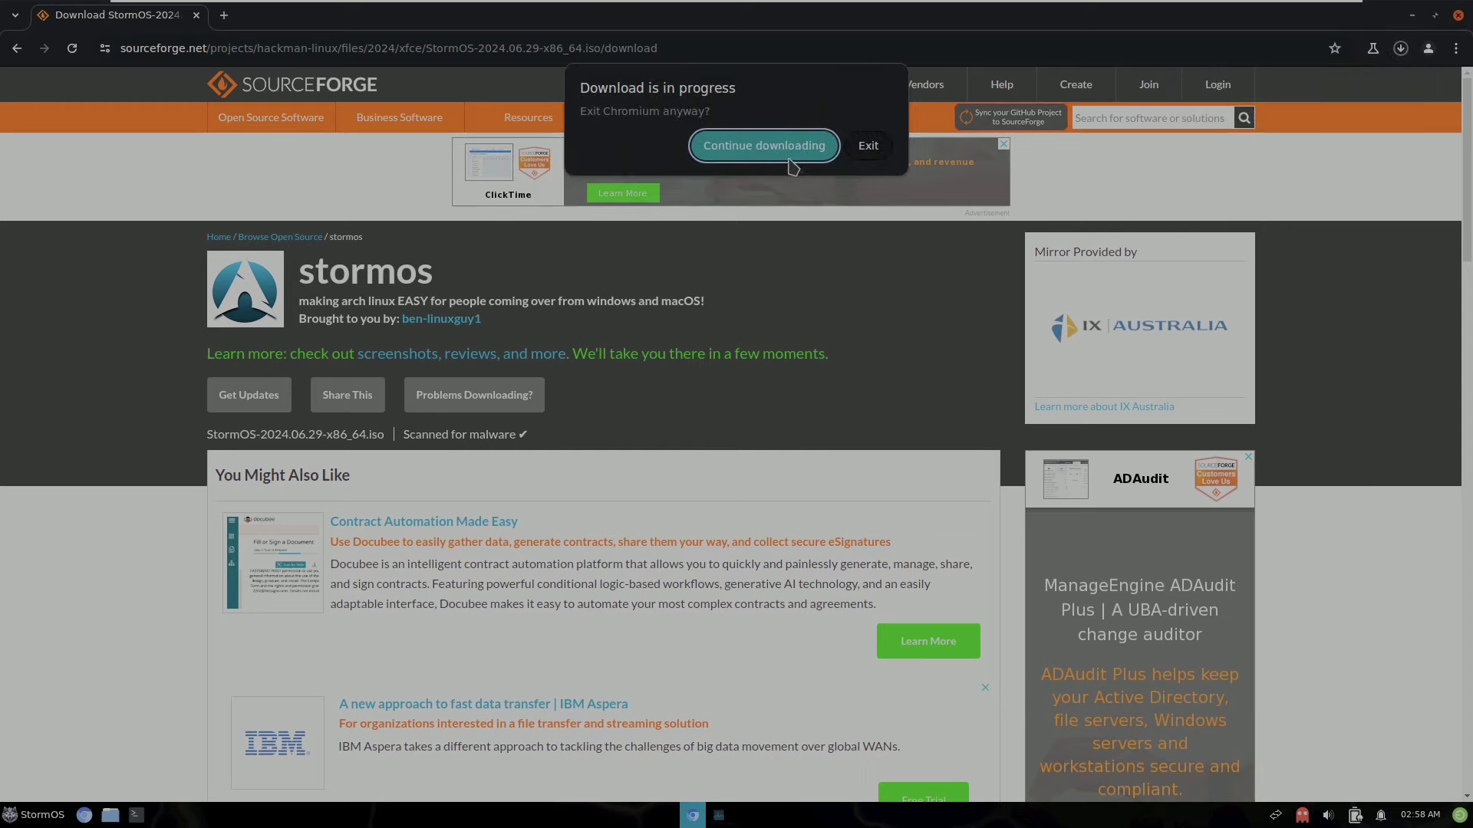
pyautogui.click(862, 150)
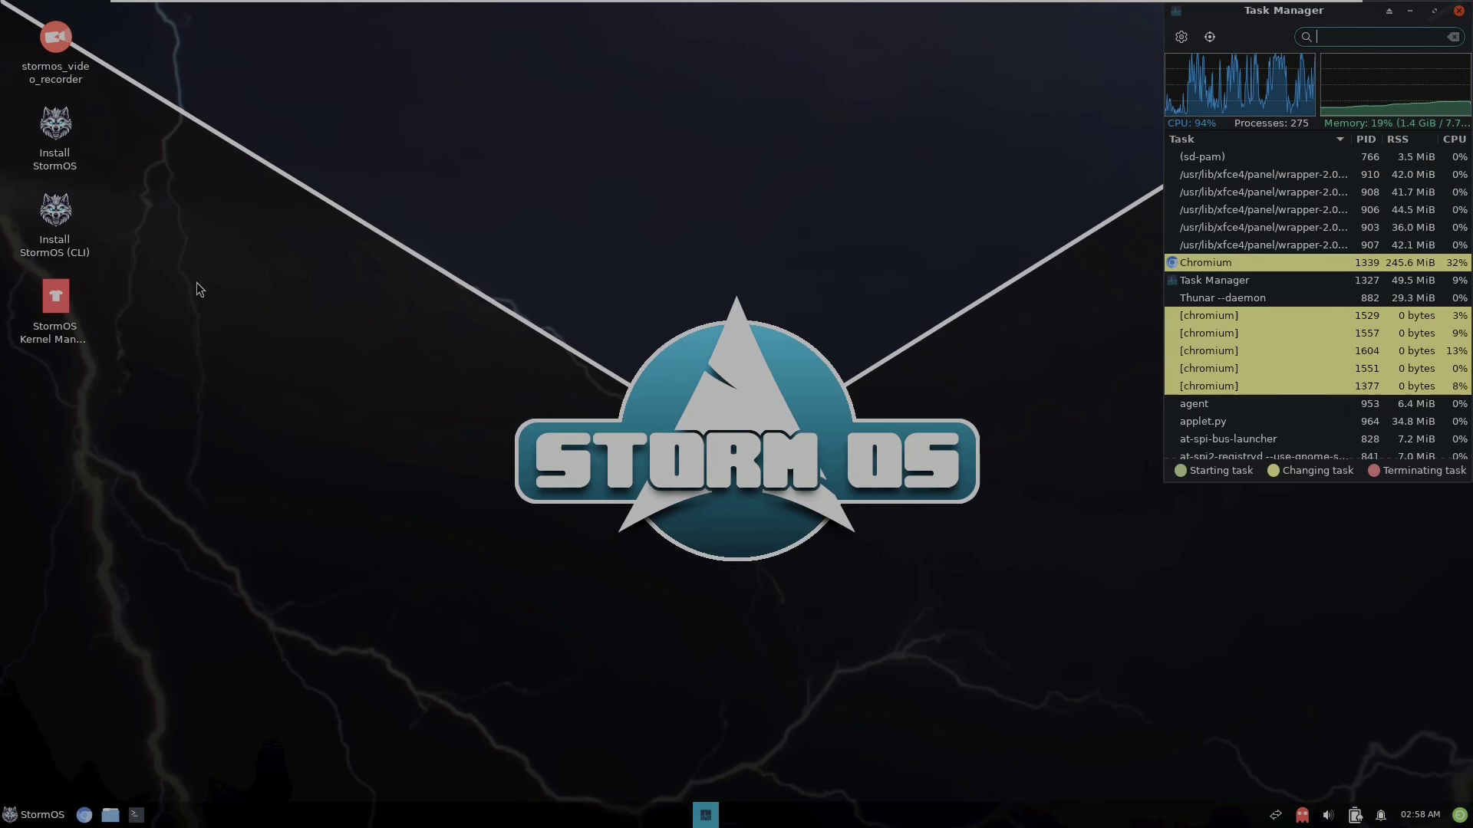
# - Open a terminal, move it to the top of the screen and enlarge it to 108x34
pyautogui.click(135, 815)
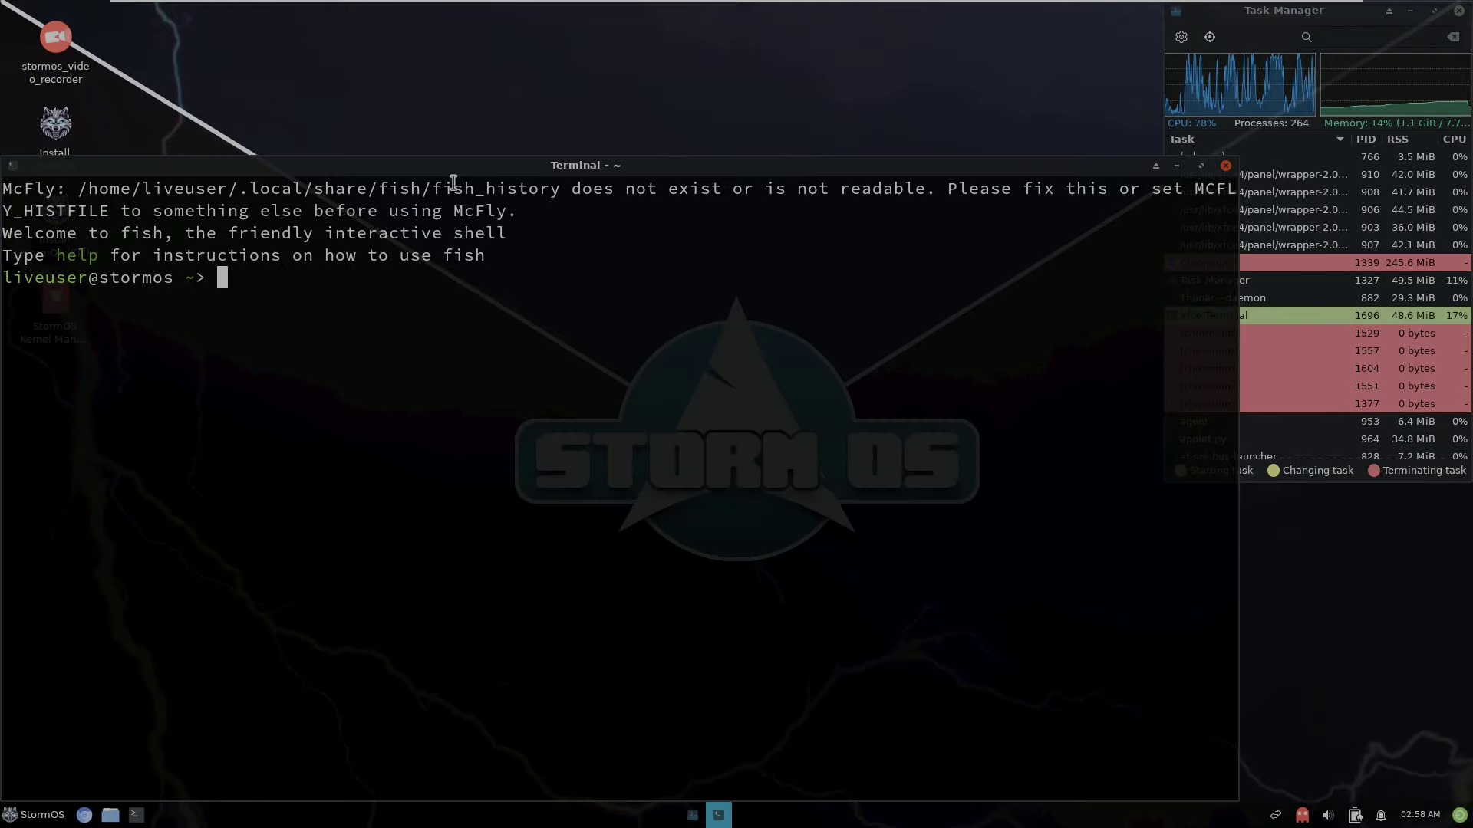
pyautogui.moveTo(455, 165); pyautogui.dragTo(446, 17)
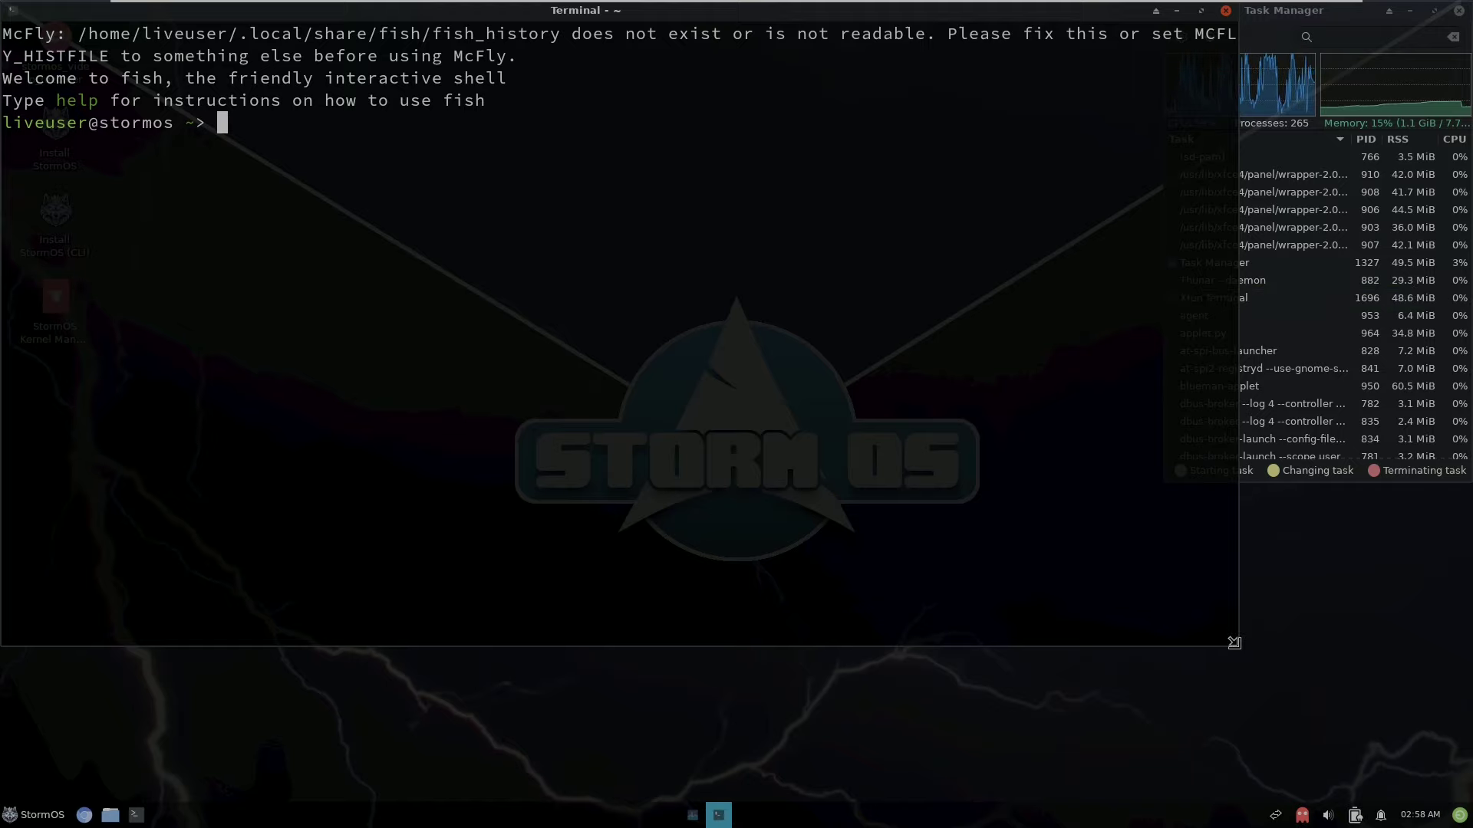
pyautogui.moveTo(1236, 641); pyautogui.dragTo(1160, 803)
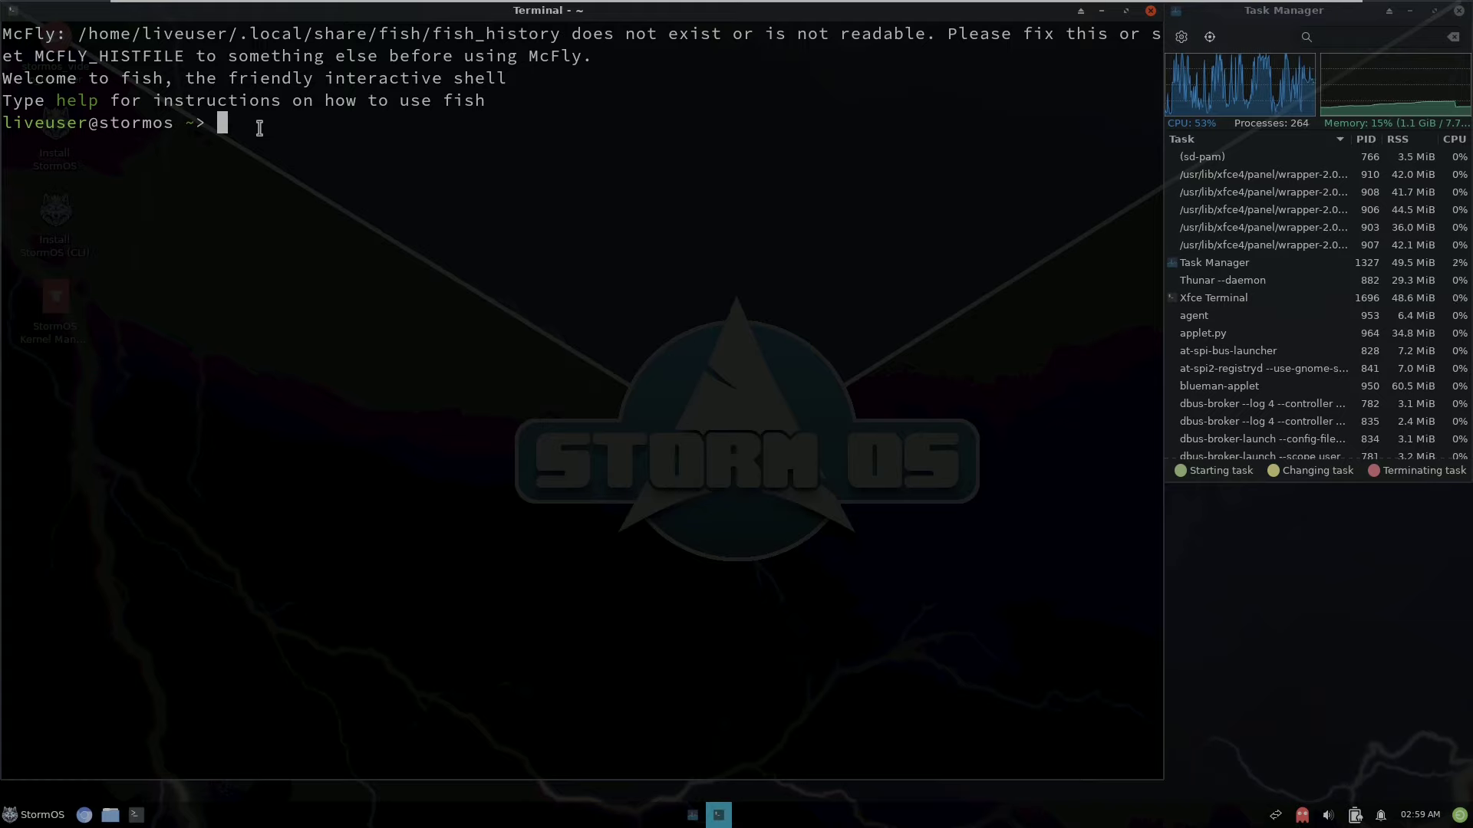
# - Run inxi, which is not found, then run neofetch to print the system summary
pyautogui.write('inxi')
pyautogui.press('Return')
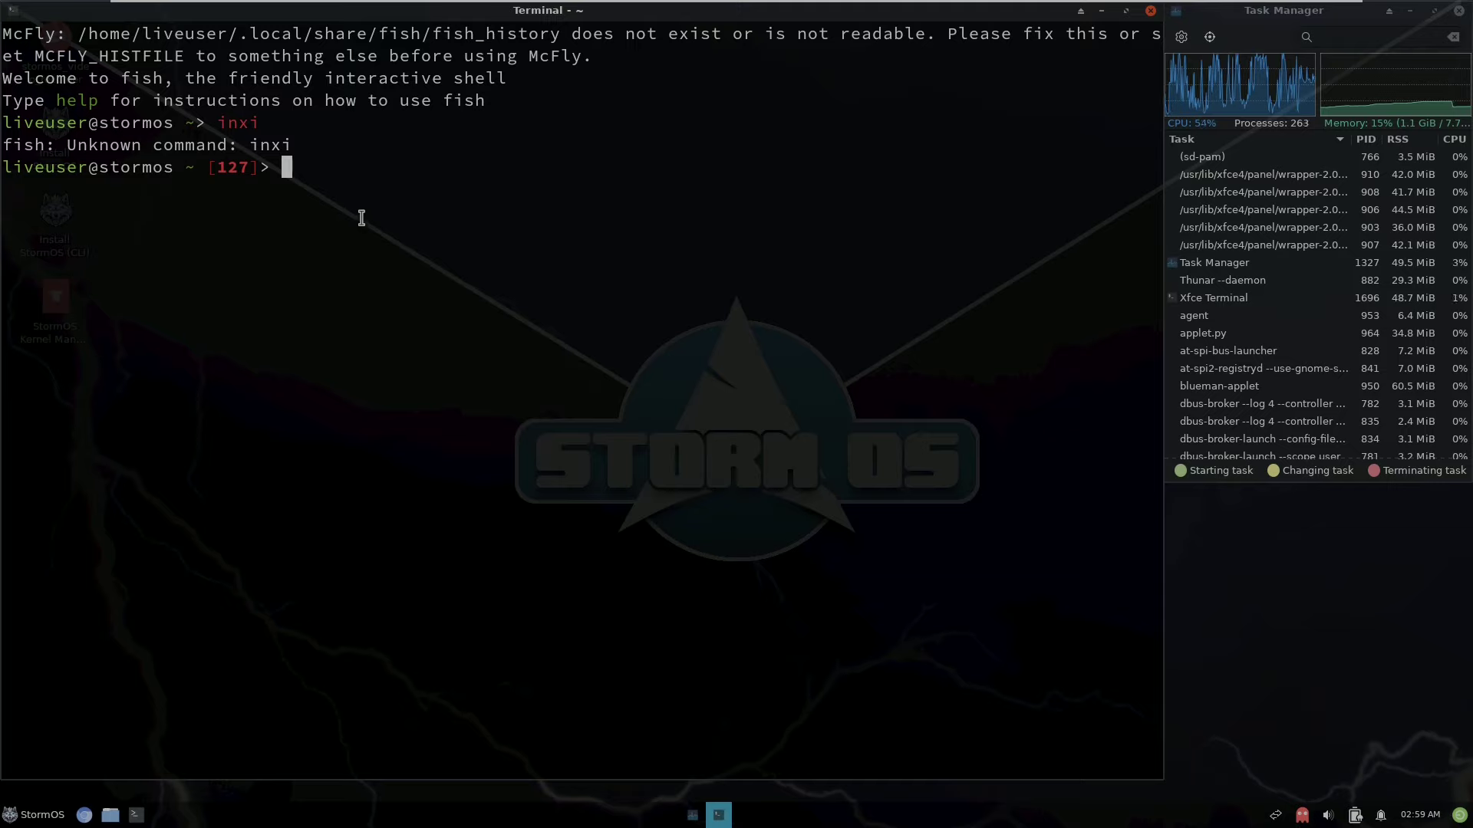
pyautogui.write('n')
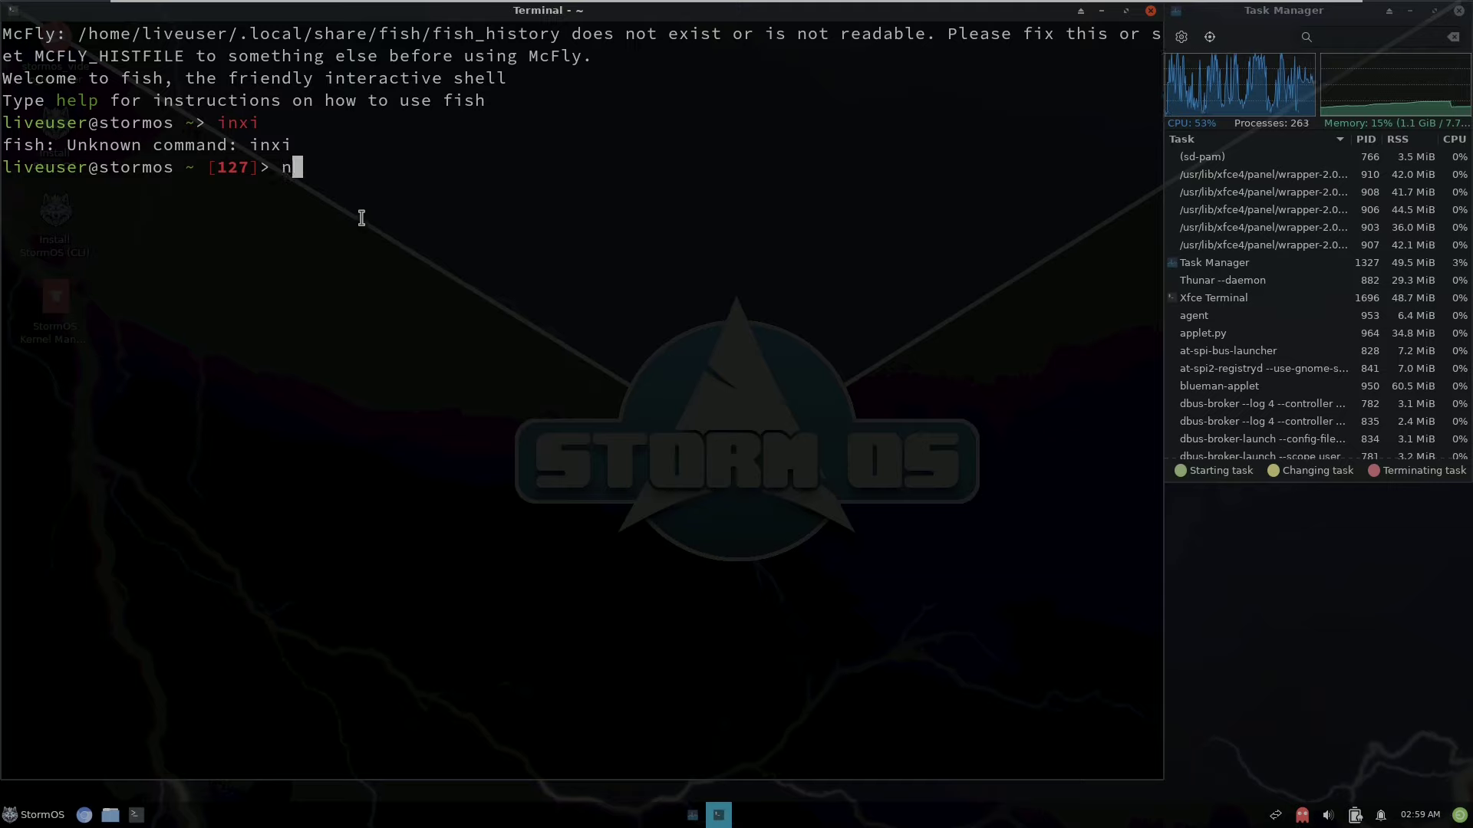
pyautogui.write('eofetch')
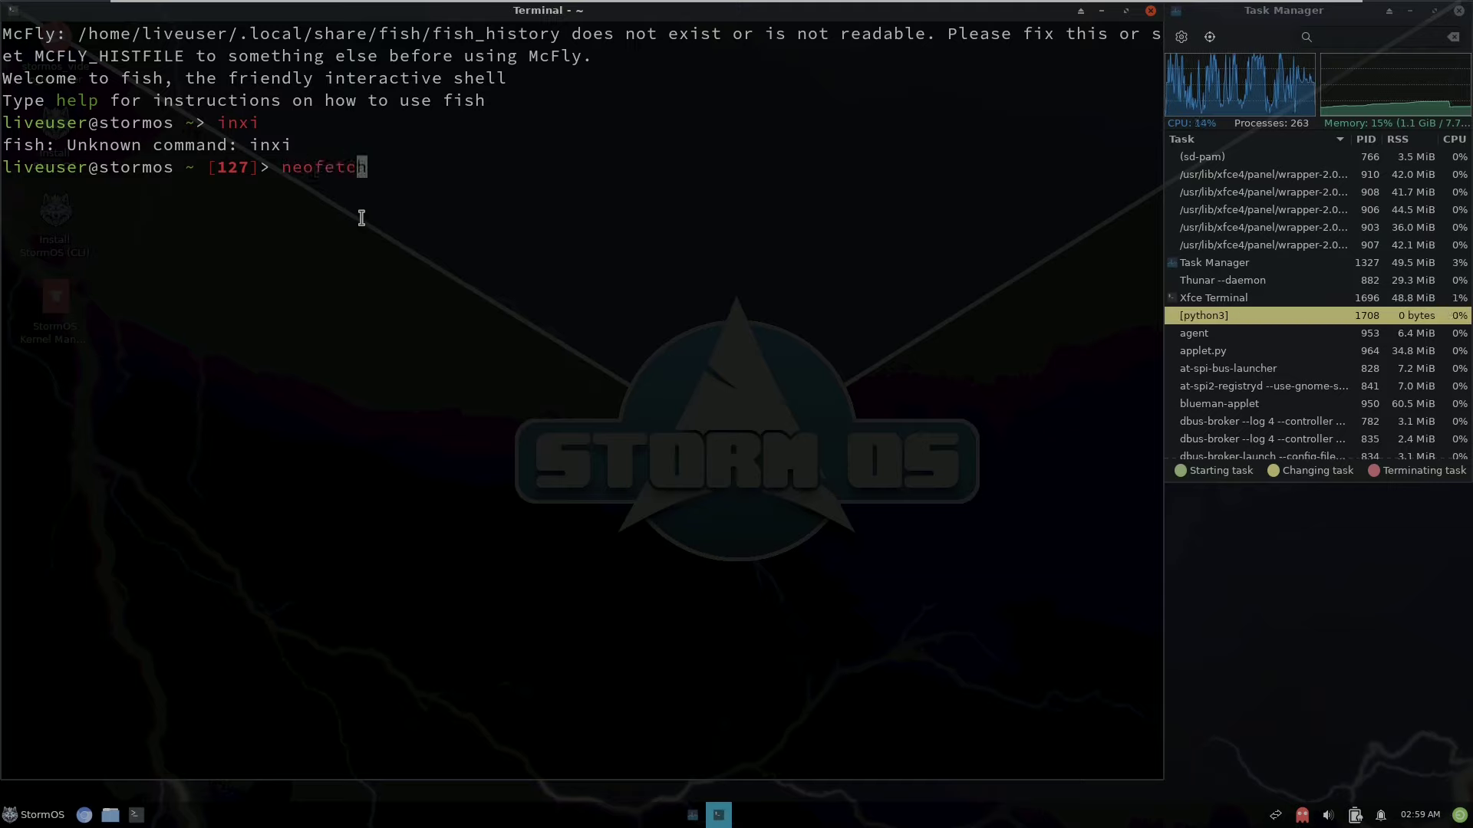
pyautogui.press('Return')
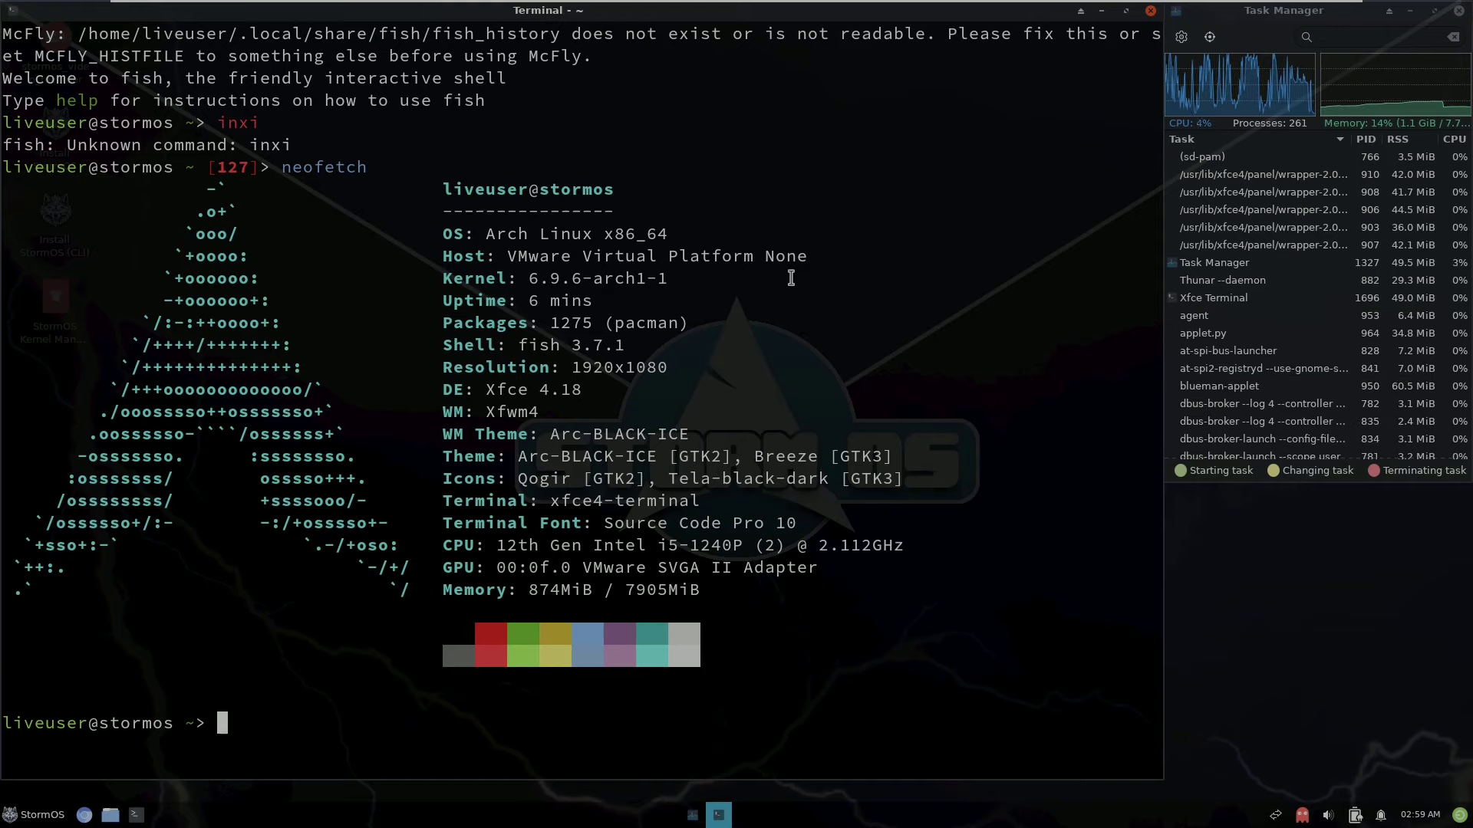
# - Highlight neofetch's kernel, uptime, 1275 packages, Xfce 4.18, Arc-BLACK-ICE and icons lines, then clear the selection
pyautogui.moveTo(444, 284); pyautogui.dragTo(681, 278)
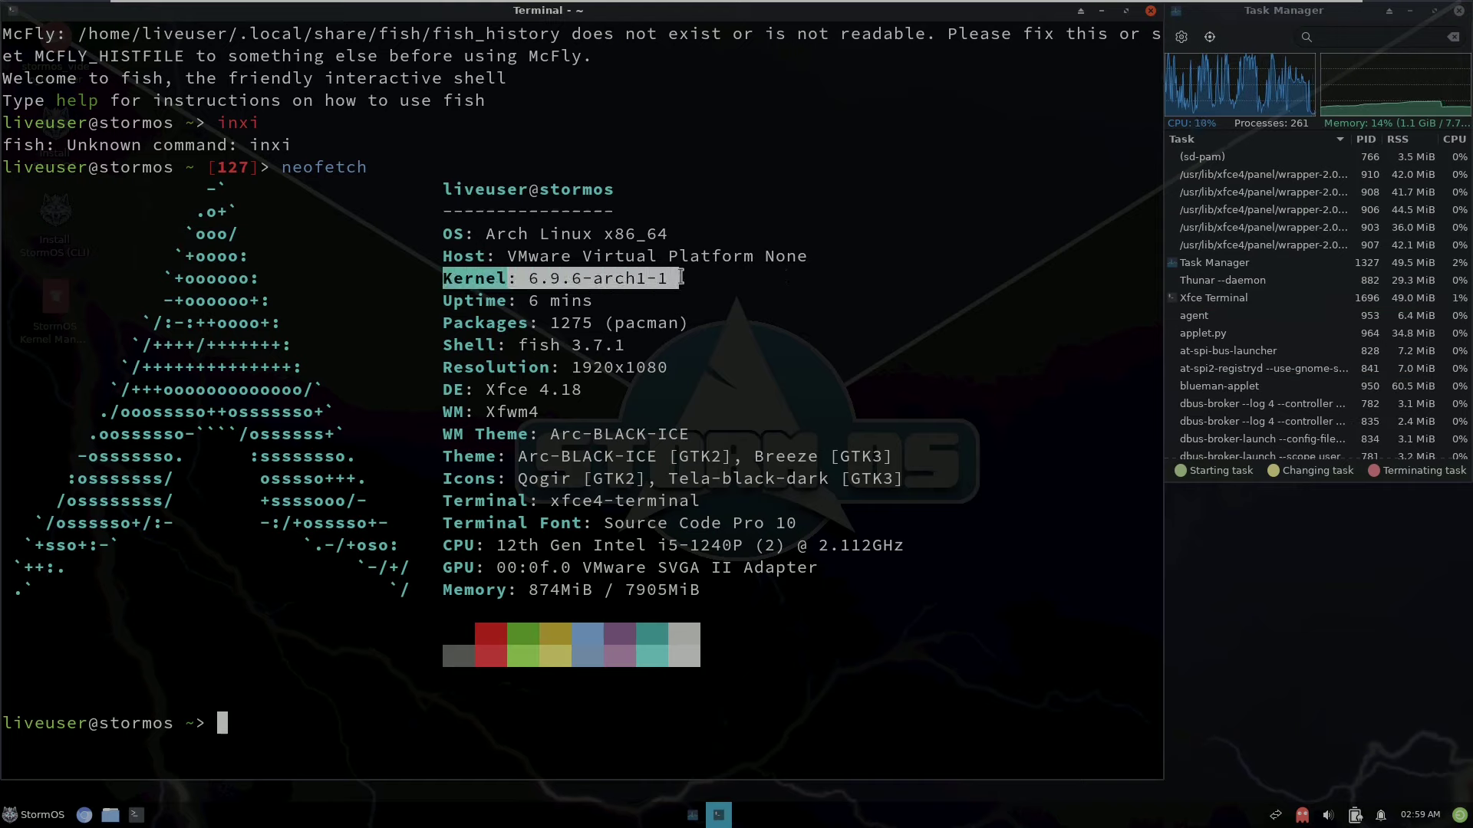
pyautogui.moveTo(593, 302); pyautogui.dragTo(444, 302)
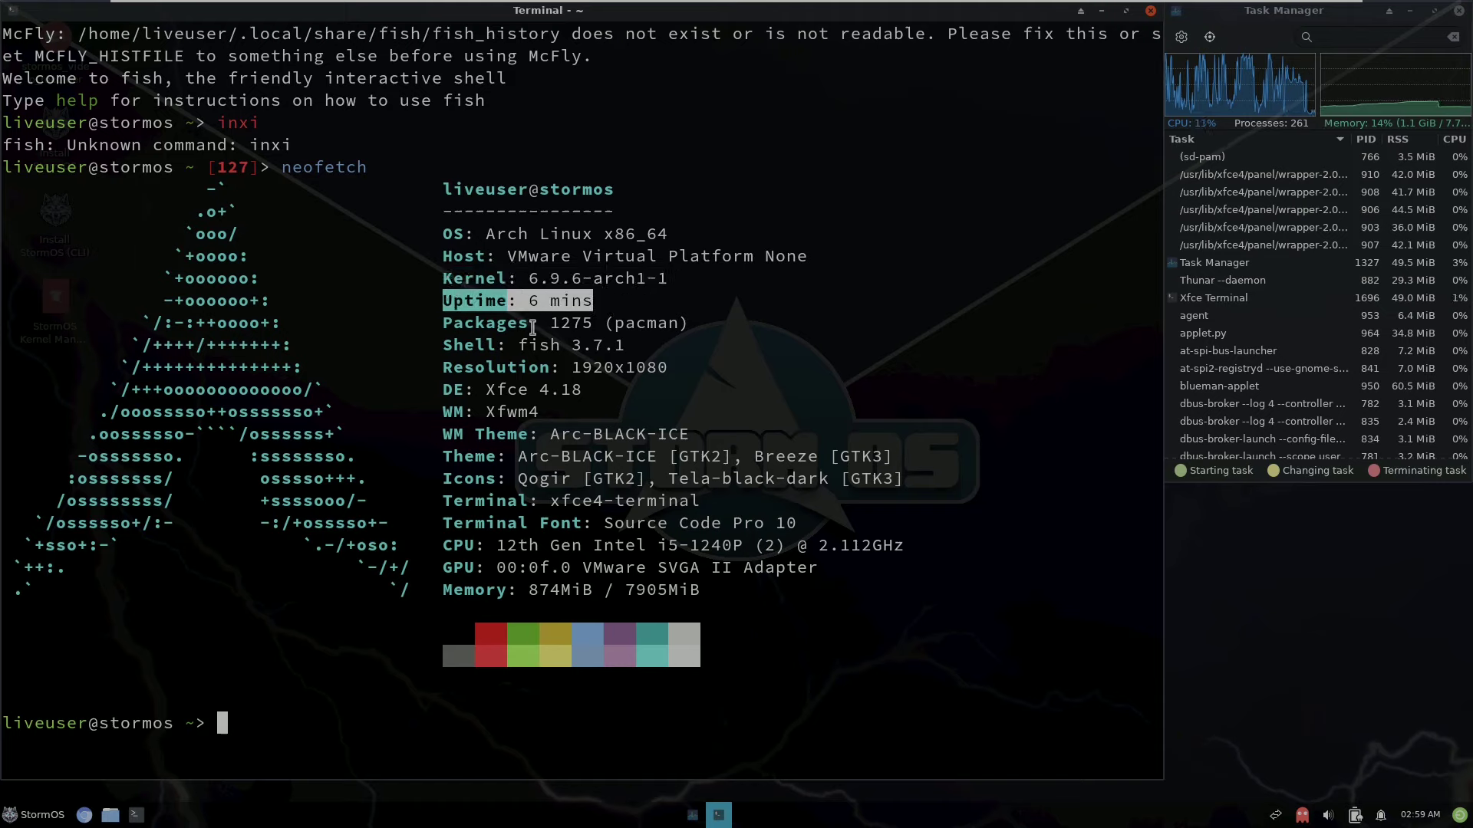
pyautogui.moveTo(550, 325); pyautogui.dragTo(609, 335)
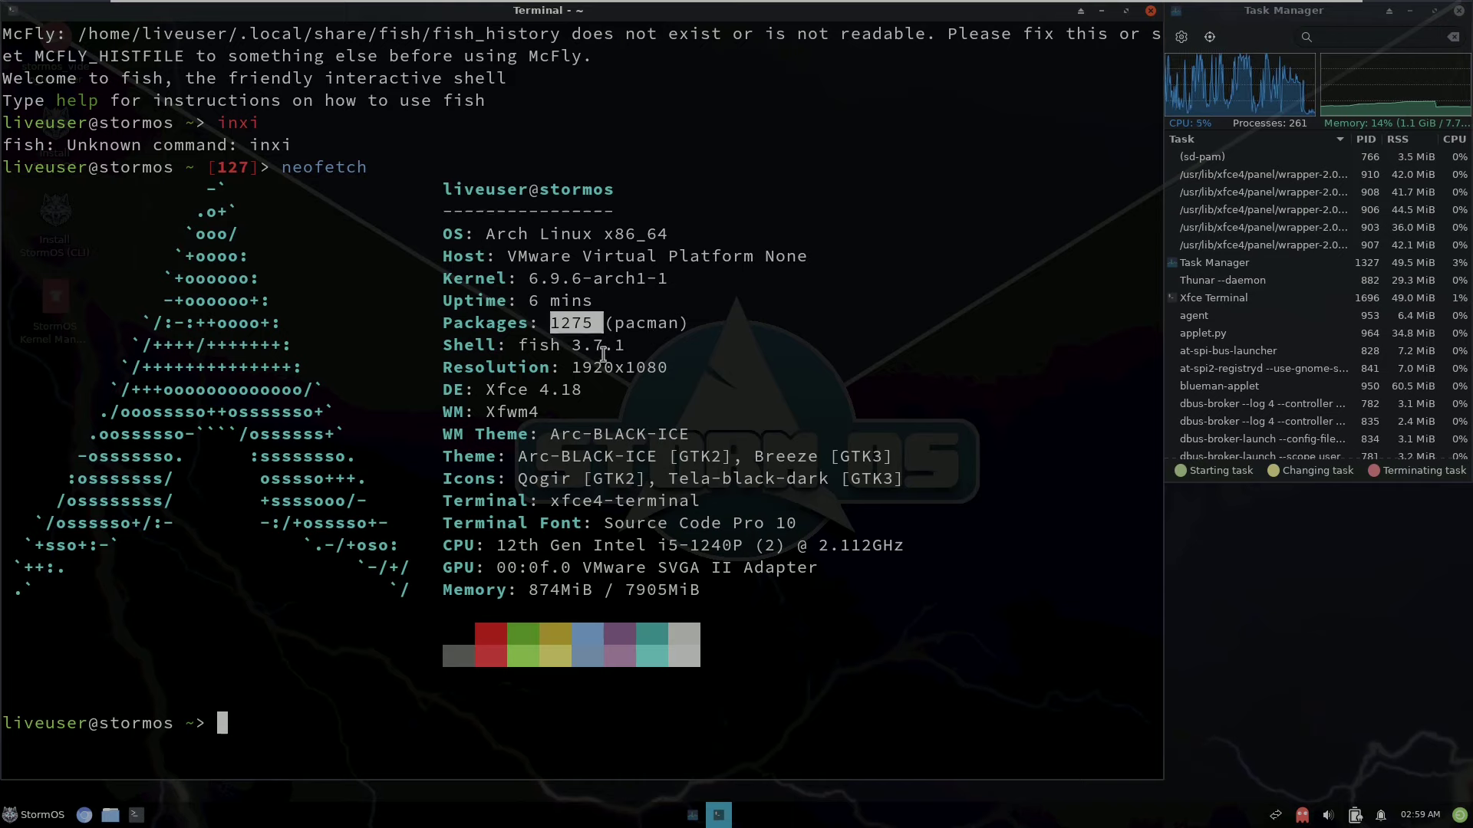
pyautogui.moveTo(576, 371); pyautogui.dragTo(440, 392)
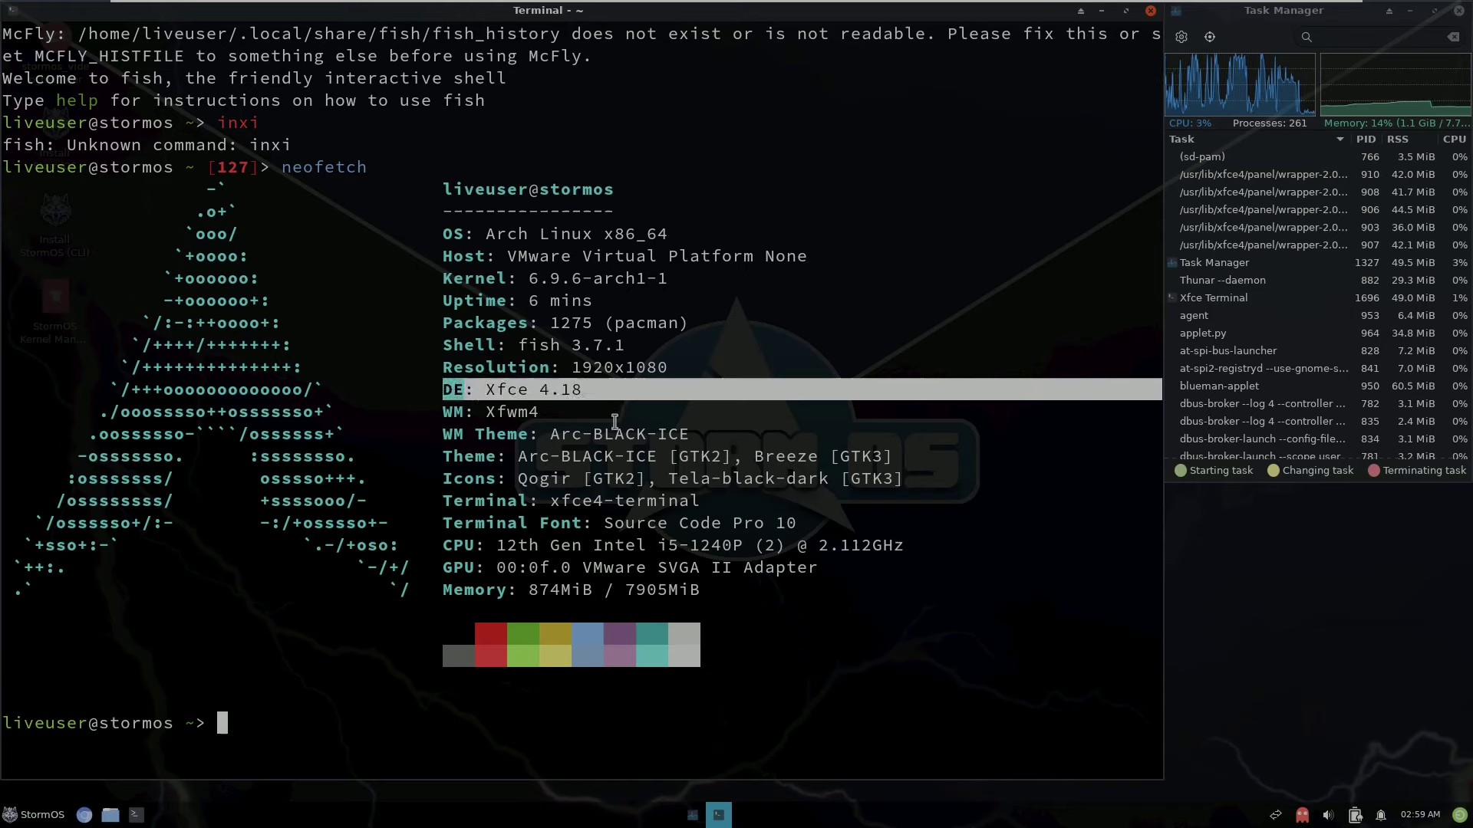
pyautogui.moveTo(543, 434); pyautogui.dragTo(691, 436)
pyautogui.moveTo(434, 469); pyautogui.dragTo(551, 478)
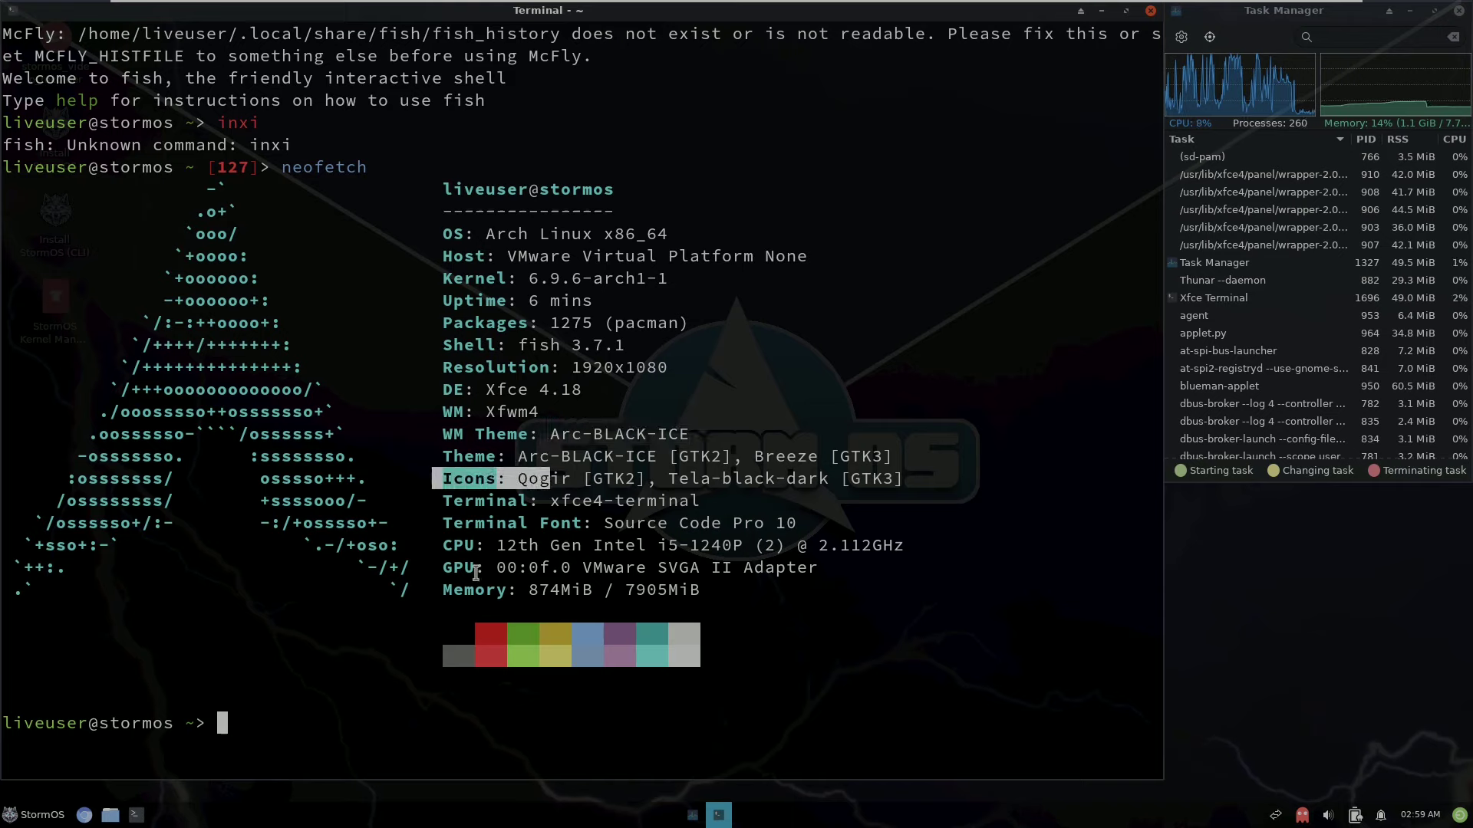
pyautogui.click(279, 728)
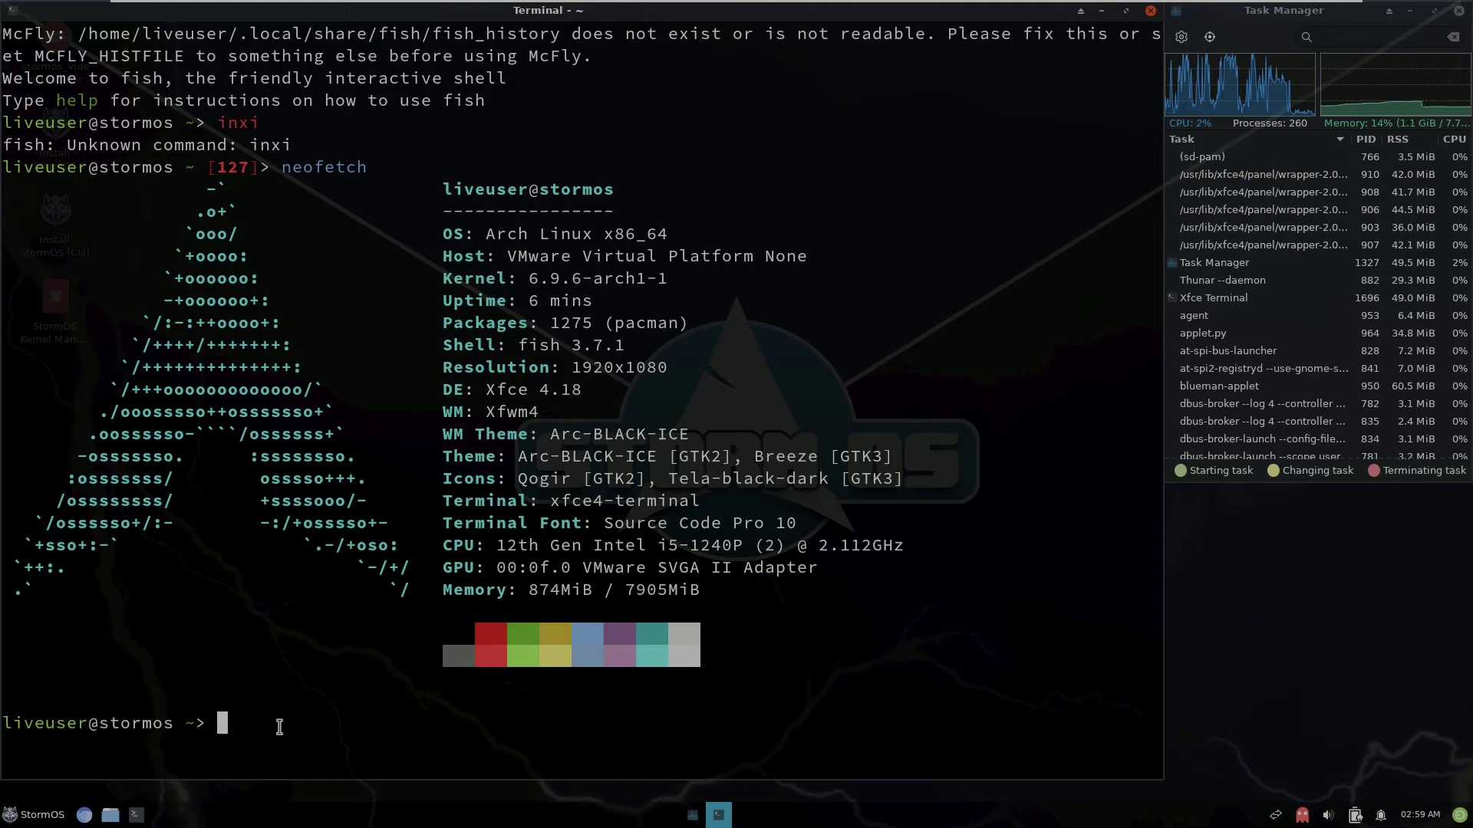
# - Print /etc/issue with cat after a mistyped attempt, then close the terminal
pyautogui.write('xat ')
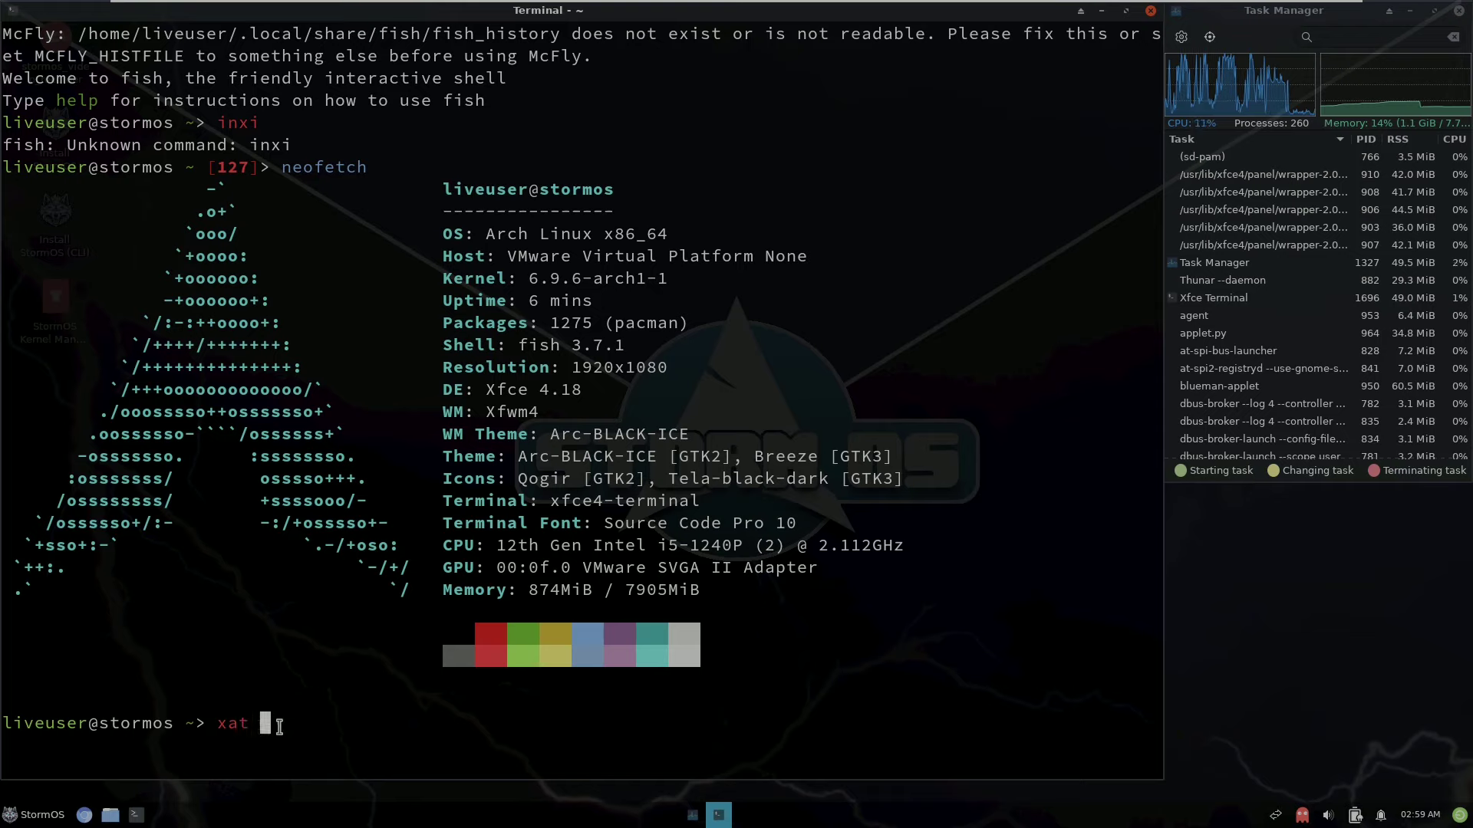
pyautogui.write('/etc/')
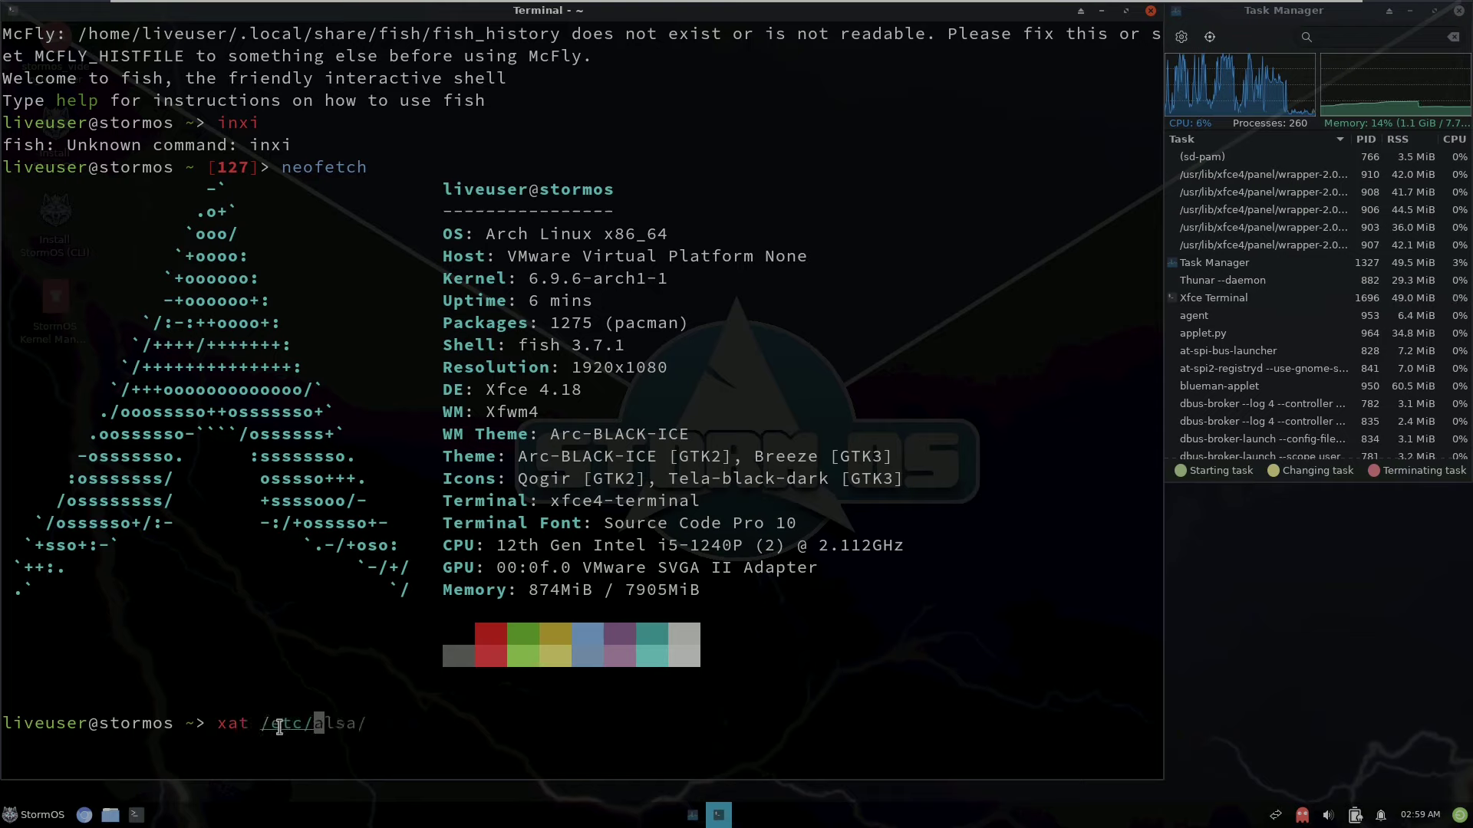
pyautogui.write('issue')
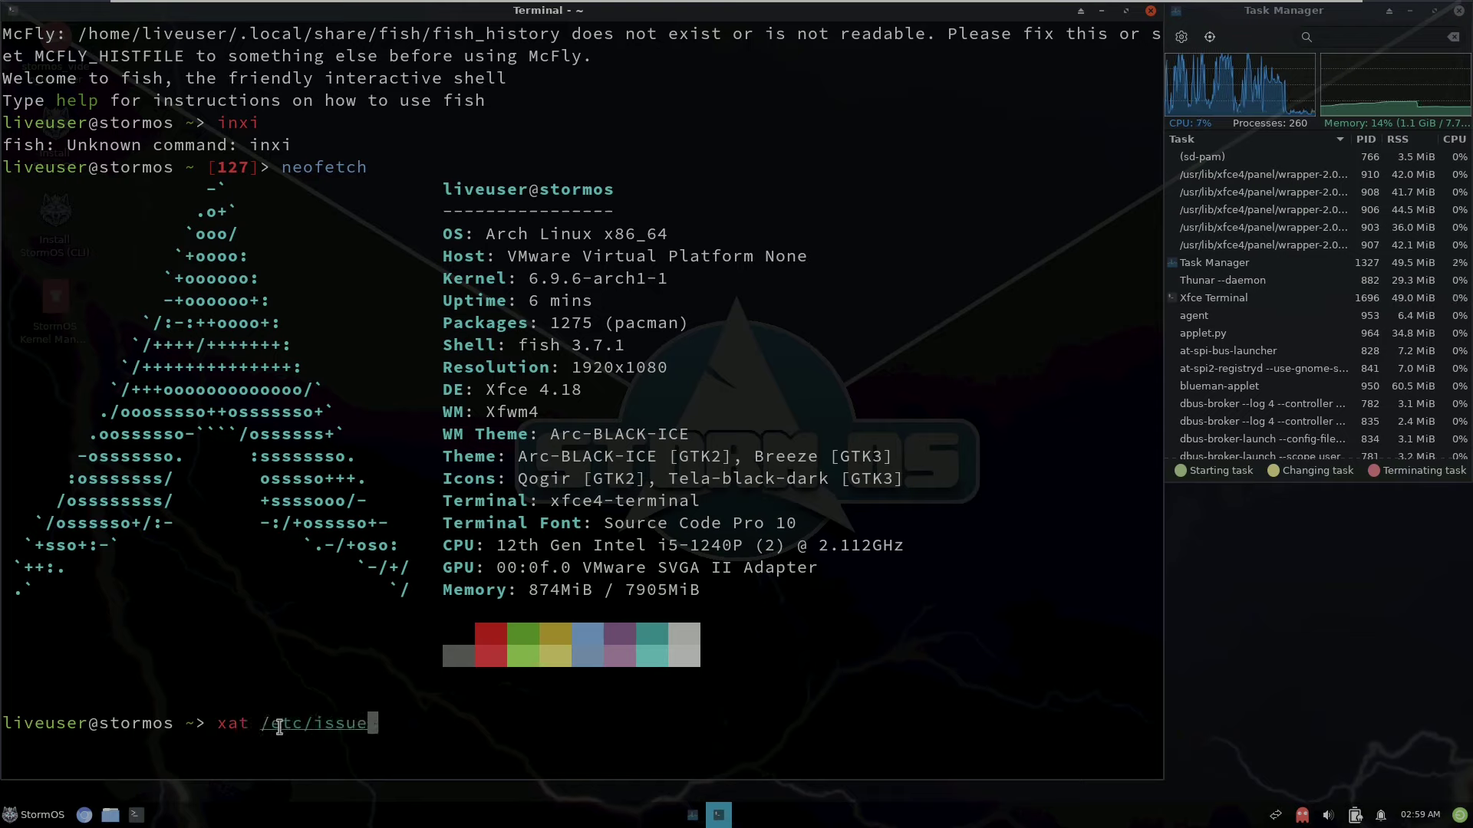
pyautogui.press('Return')
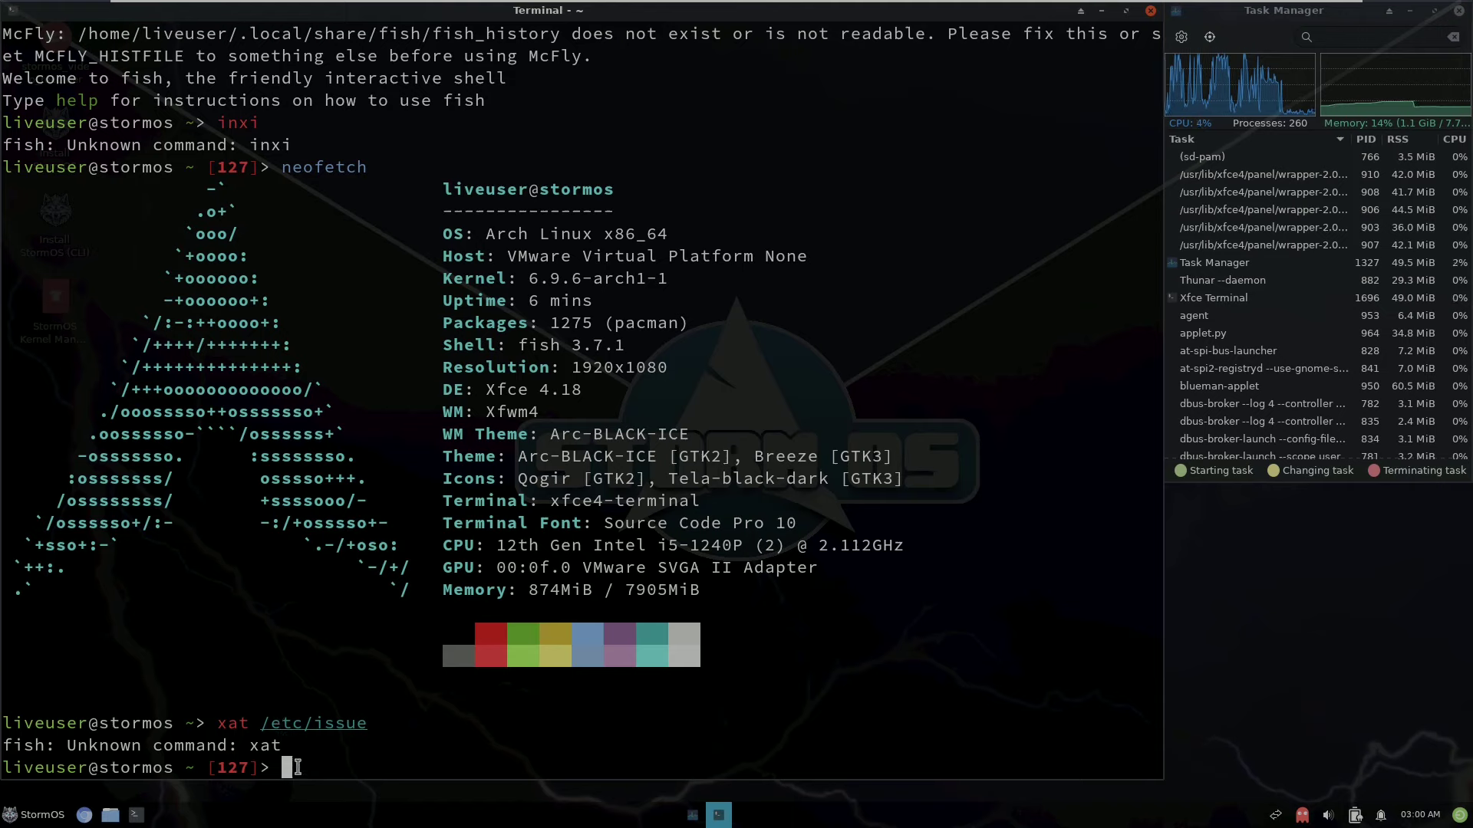
pyautogui.write('cat /')
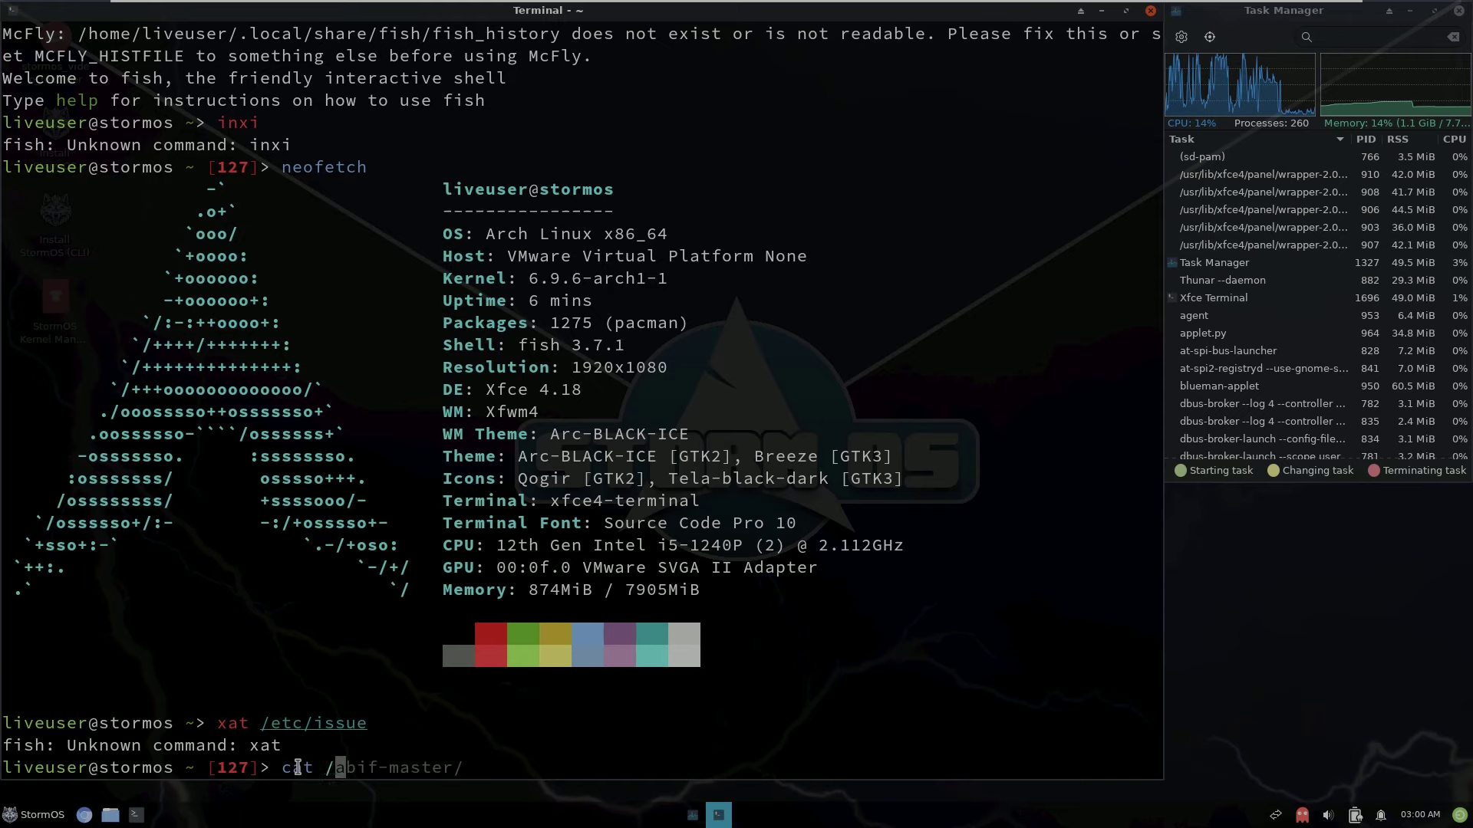
pyautogui.write('etc/')
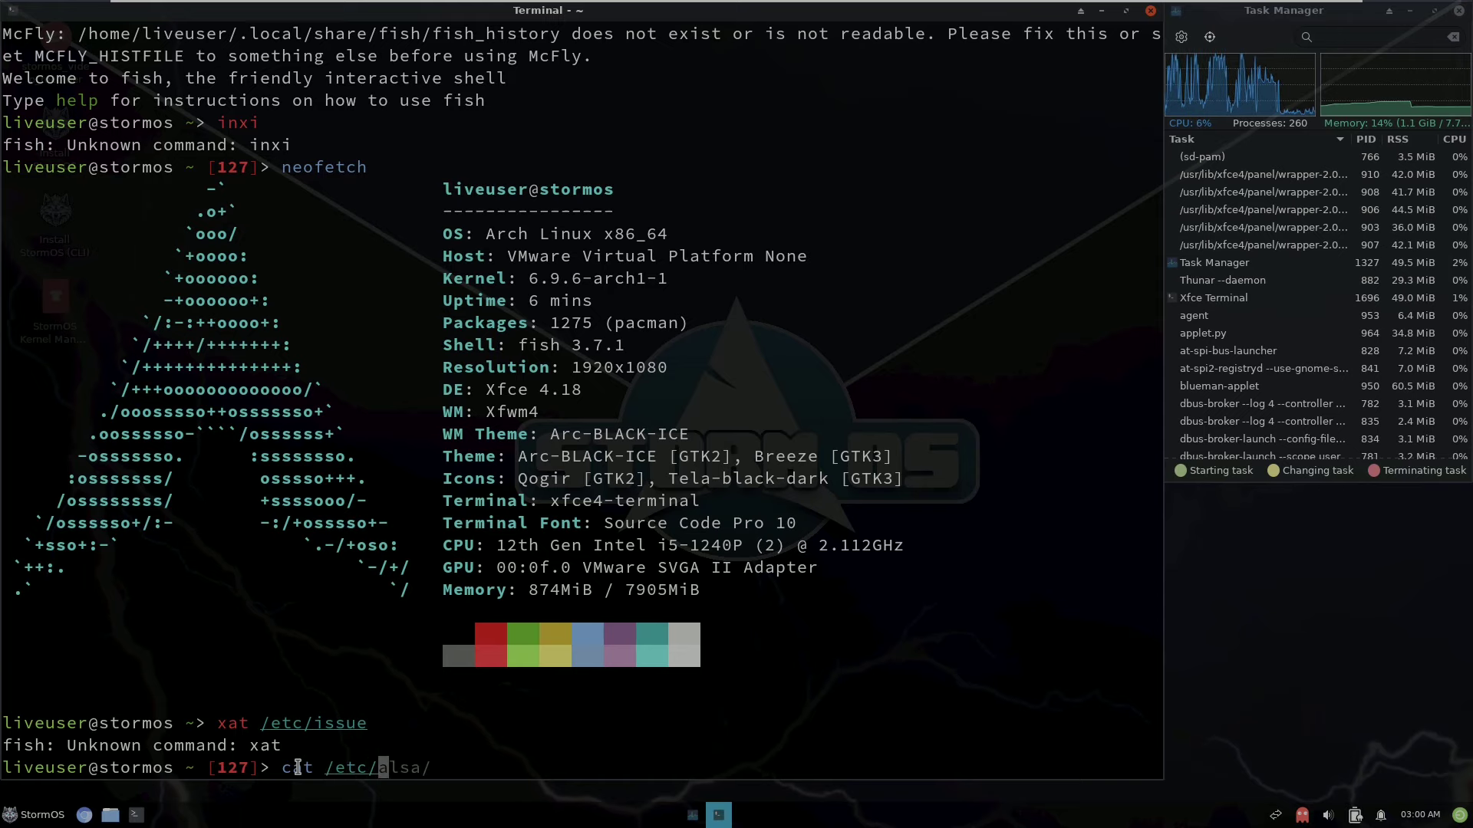
pyautogui.write('issue')
pyautogui.press('Return')
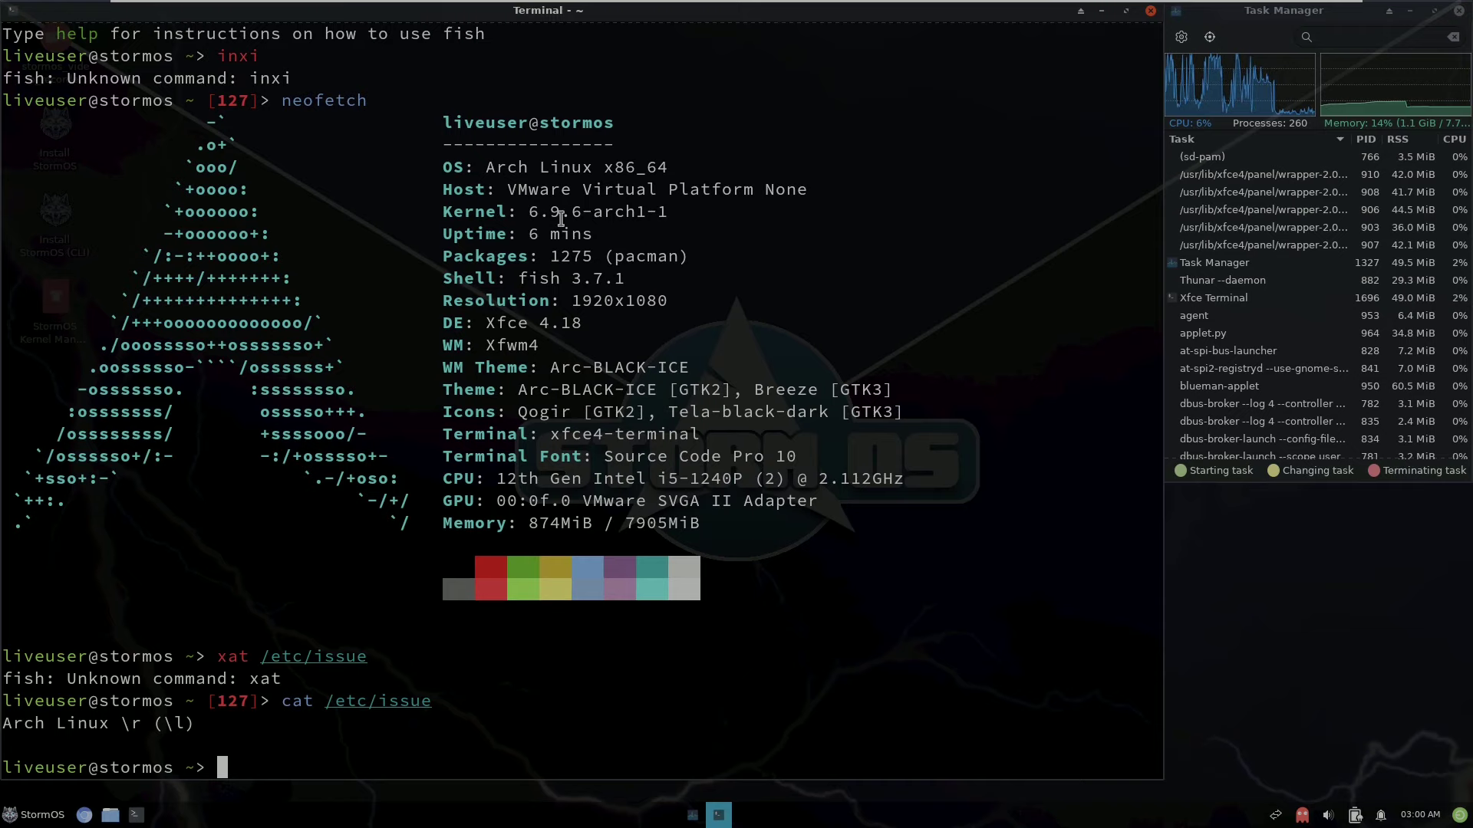
pyautogui.click(1150, 11)
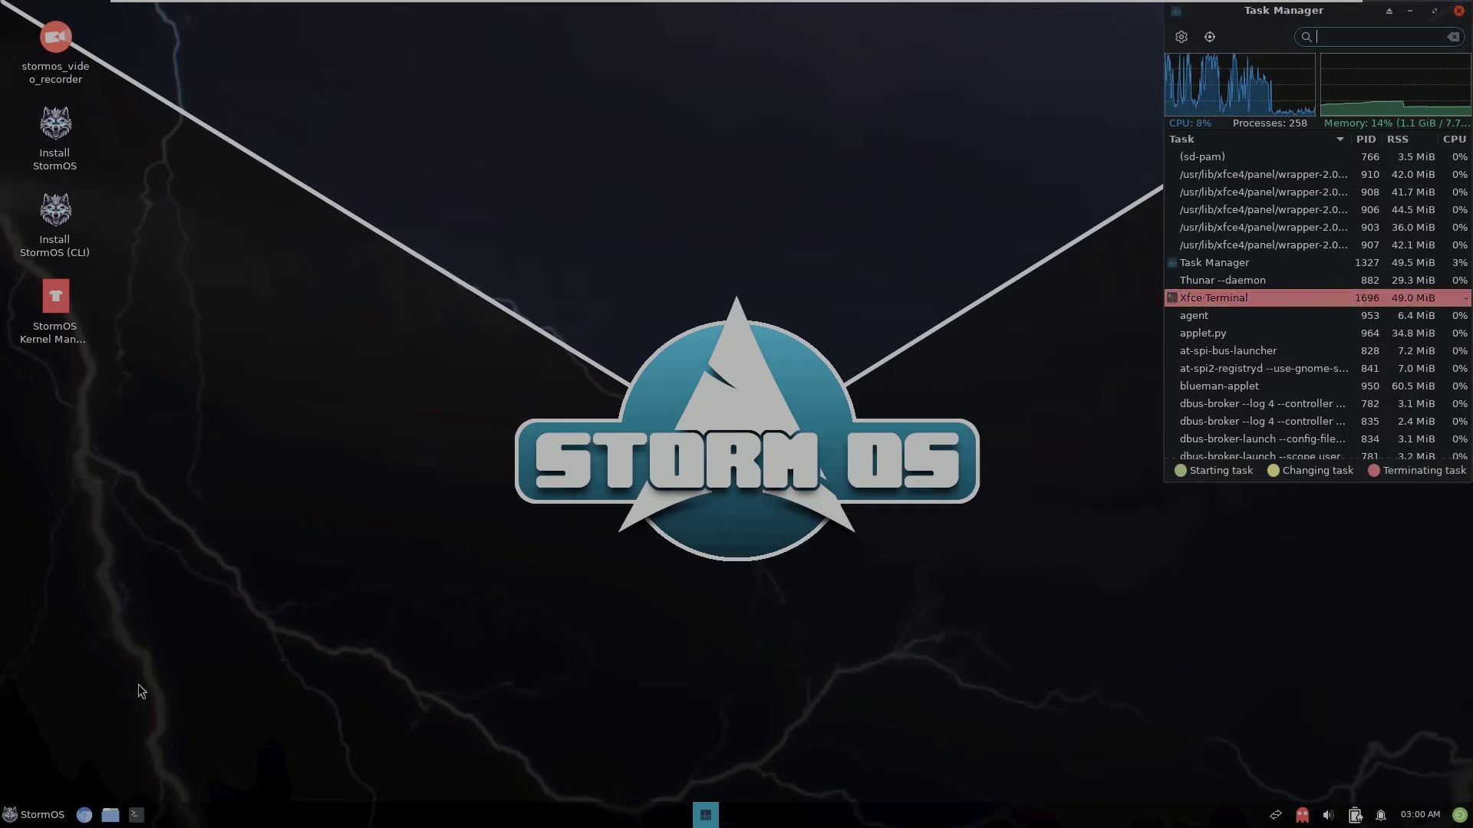
# - Launch Install StormOS past the untrusted warning, move its window left, and keep American English
pyautogui.rightClick(69, 147)
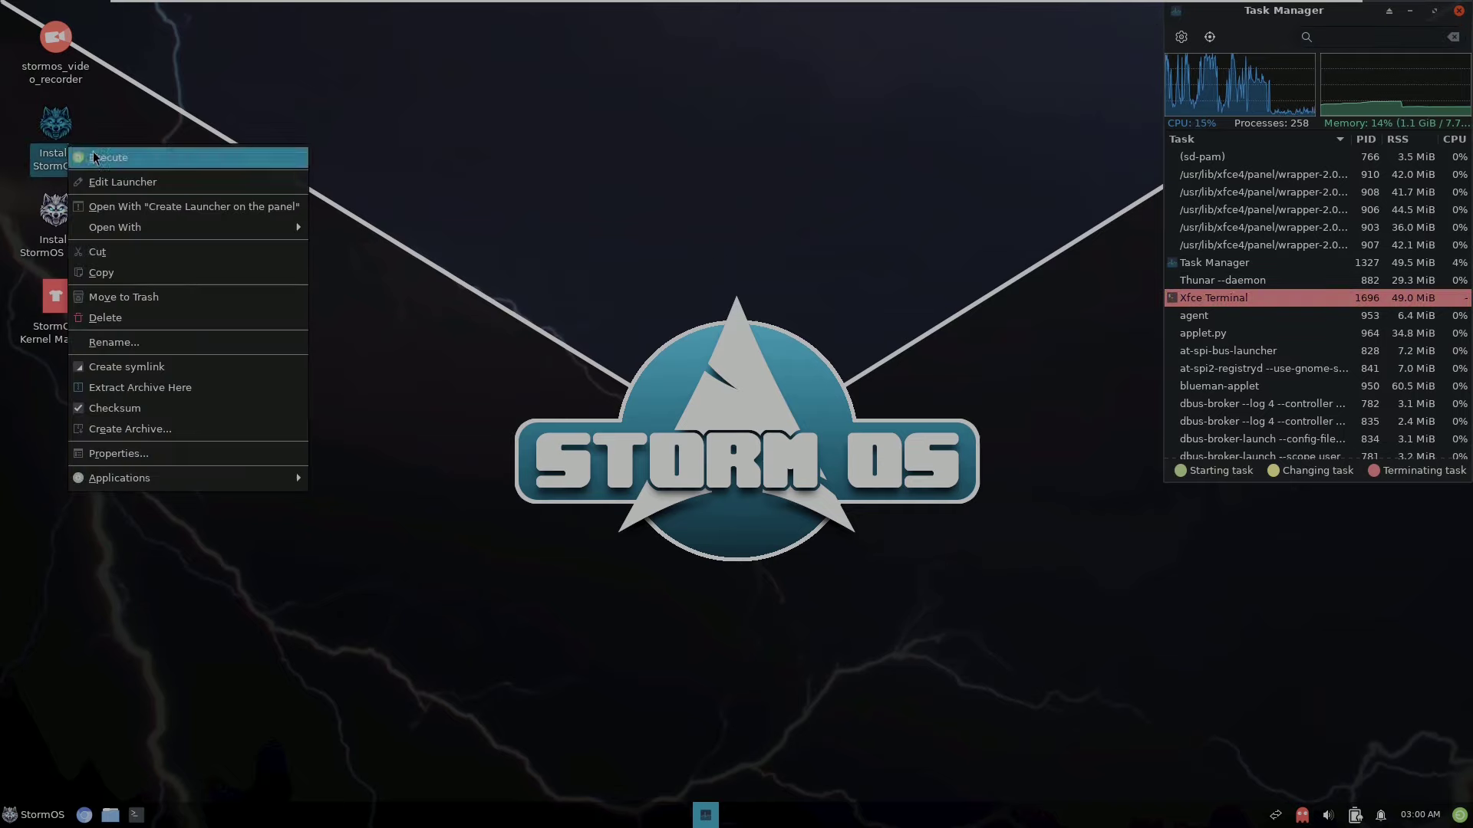
pyautogui.click(93, 157)
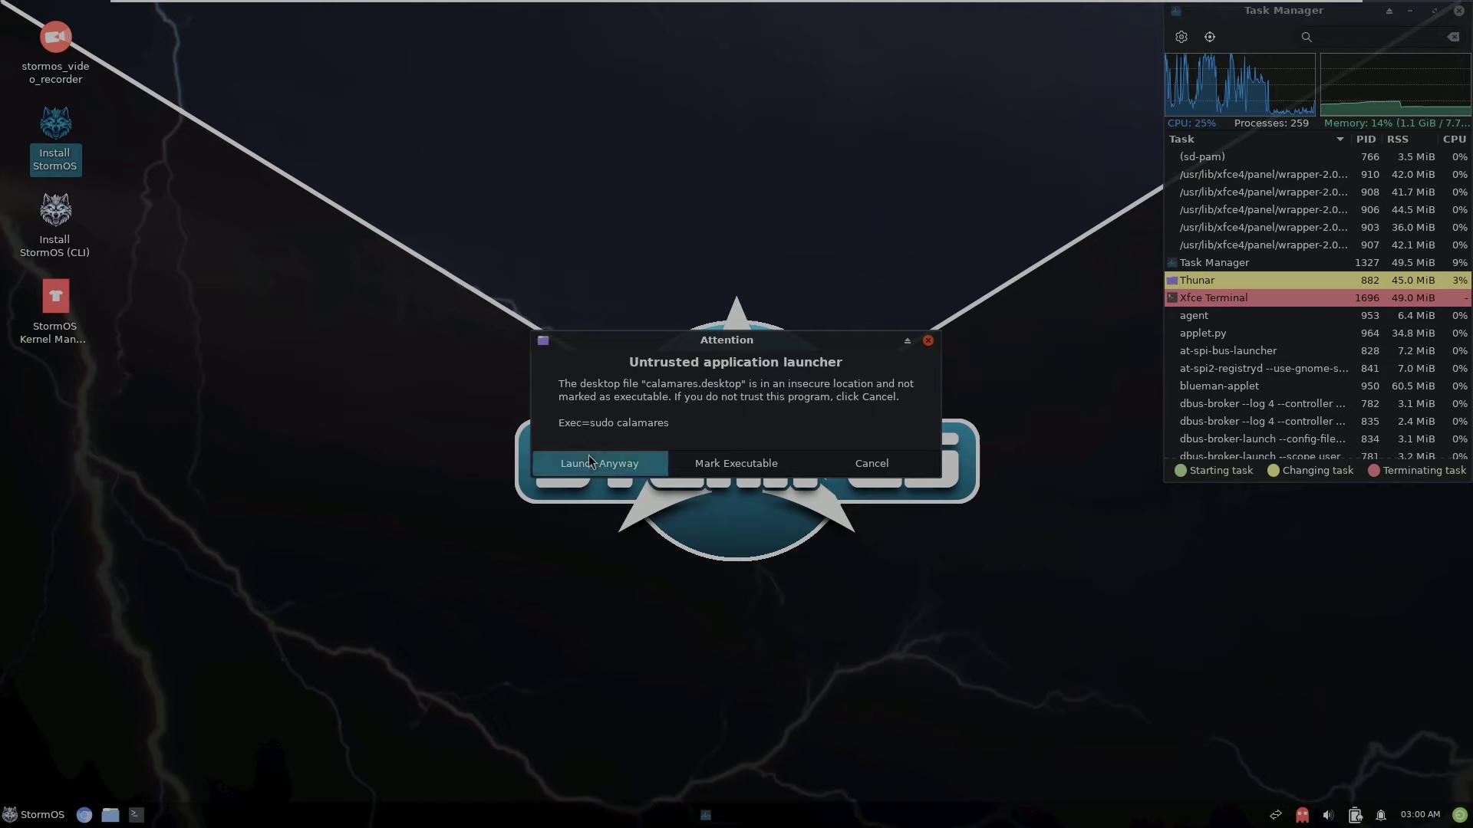
pyautogui.click(590, 461)
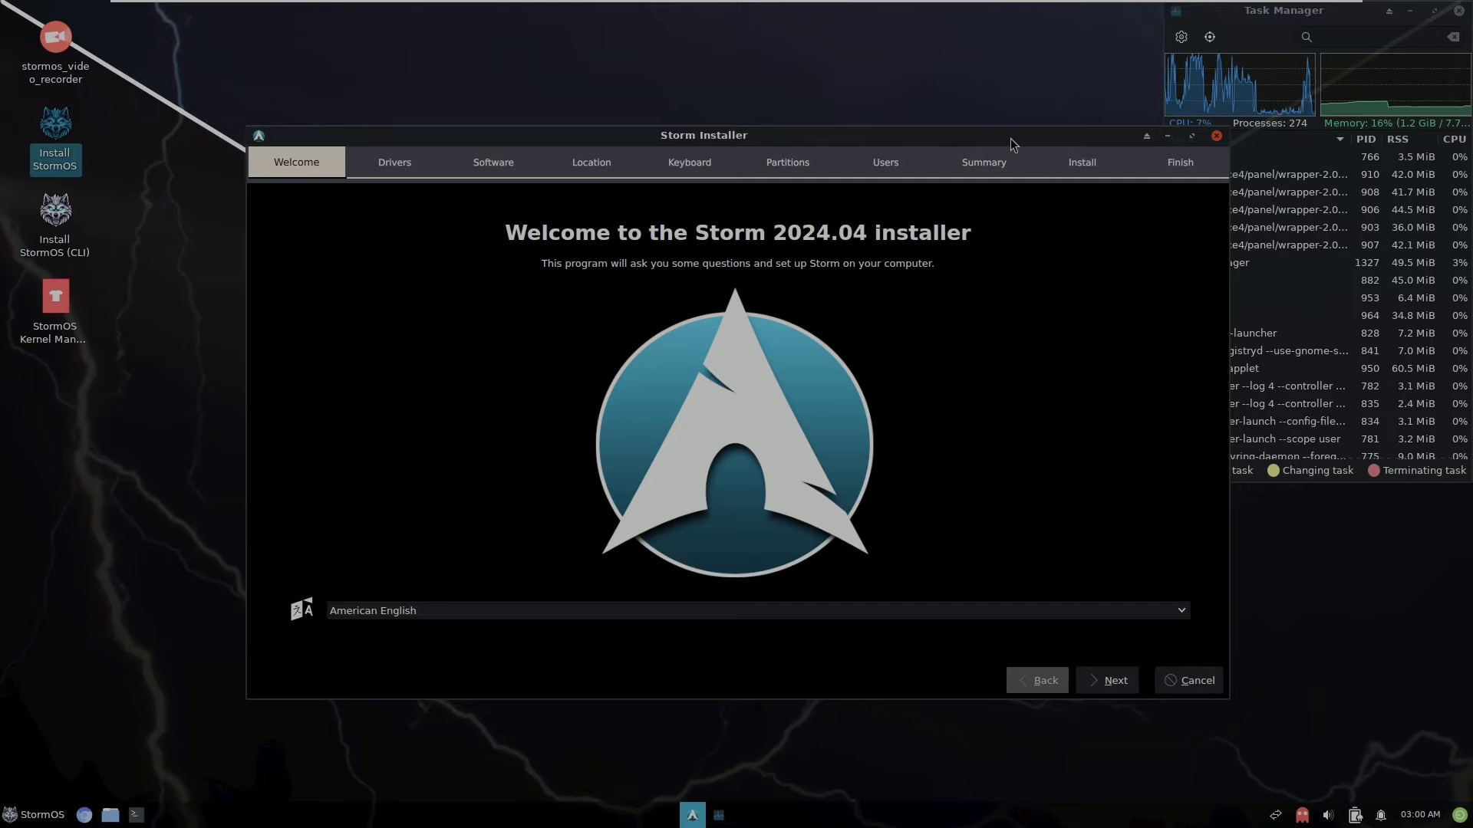
pyautogui.moveTo(1010, 138); pyautogui.dragTo(889, 141)
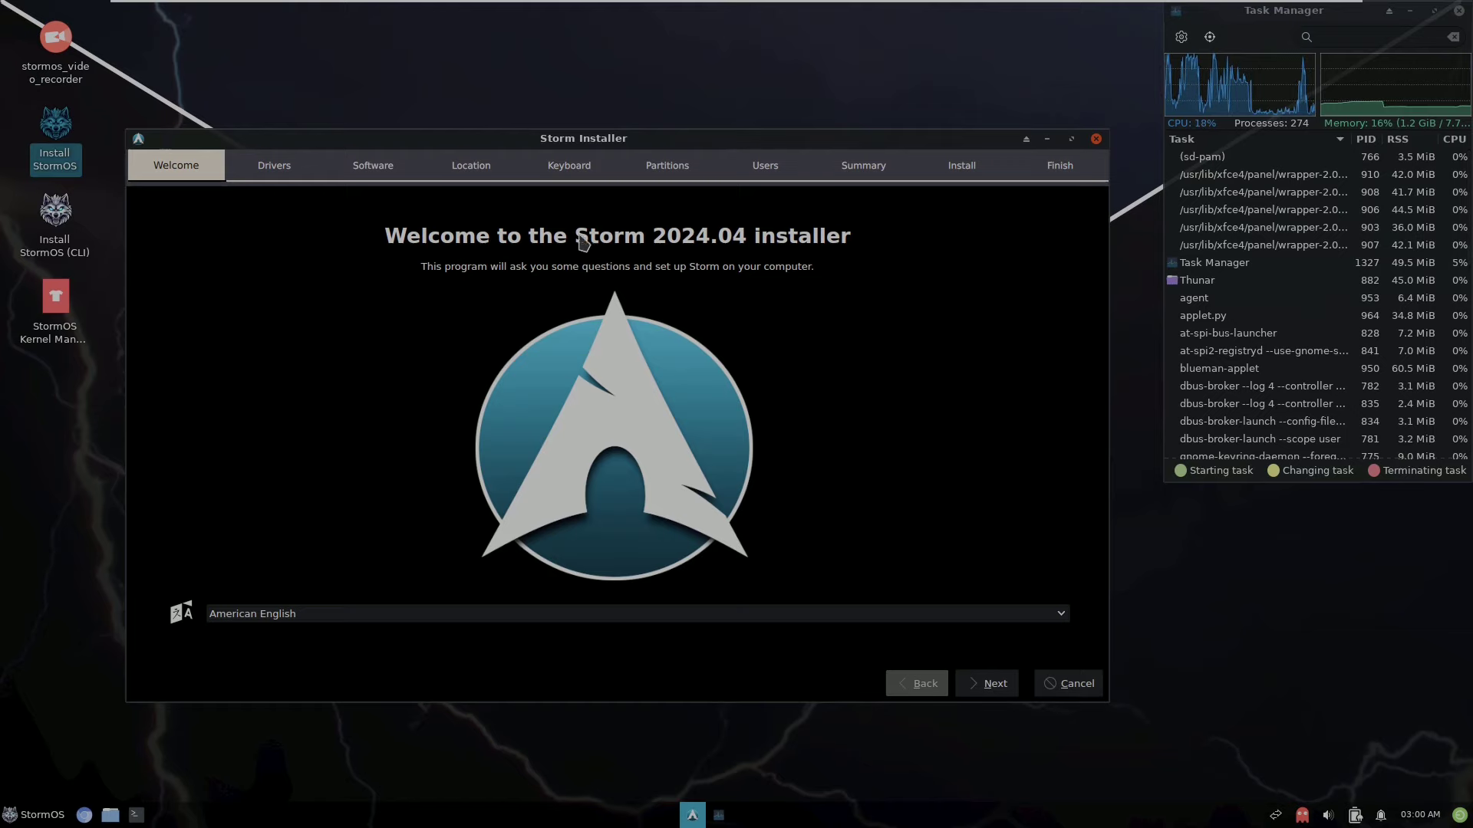
pyautogui.click(526, 614)
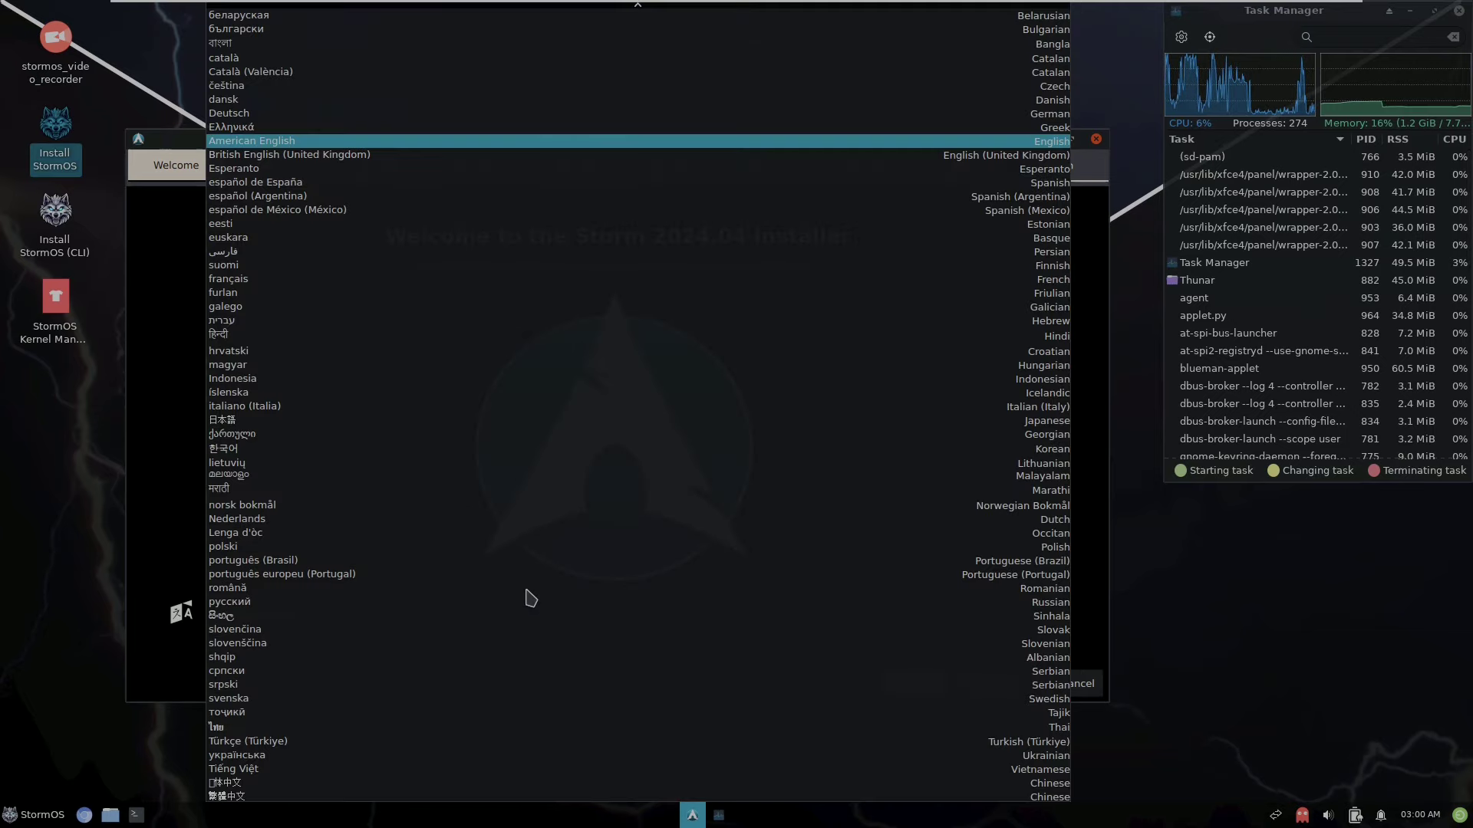
pyautogui.click(184, 400)
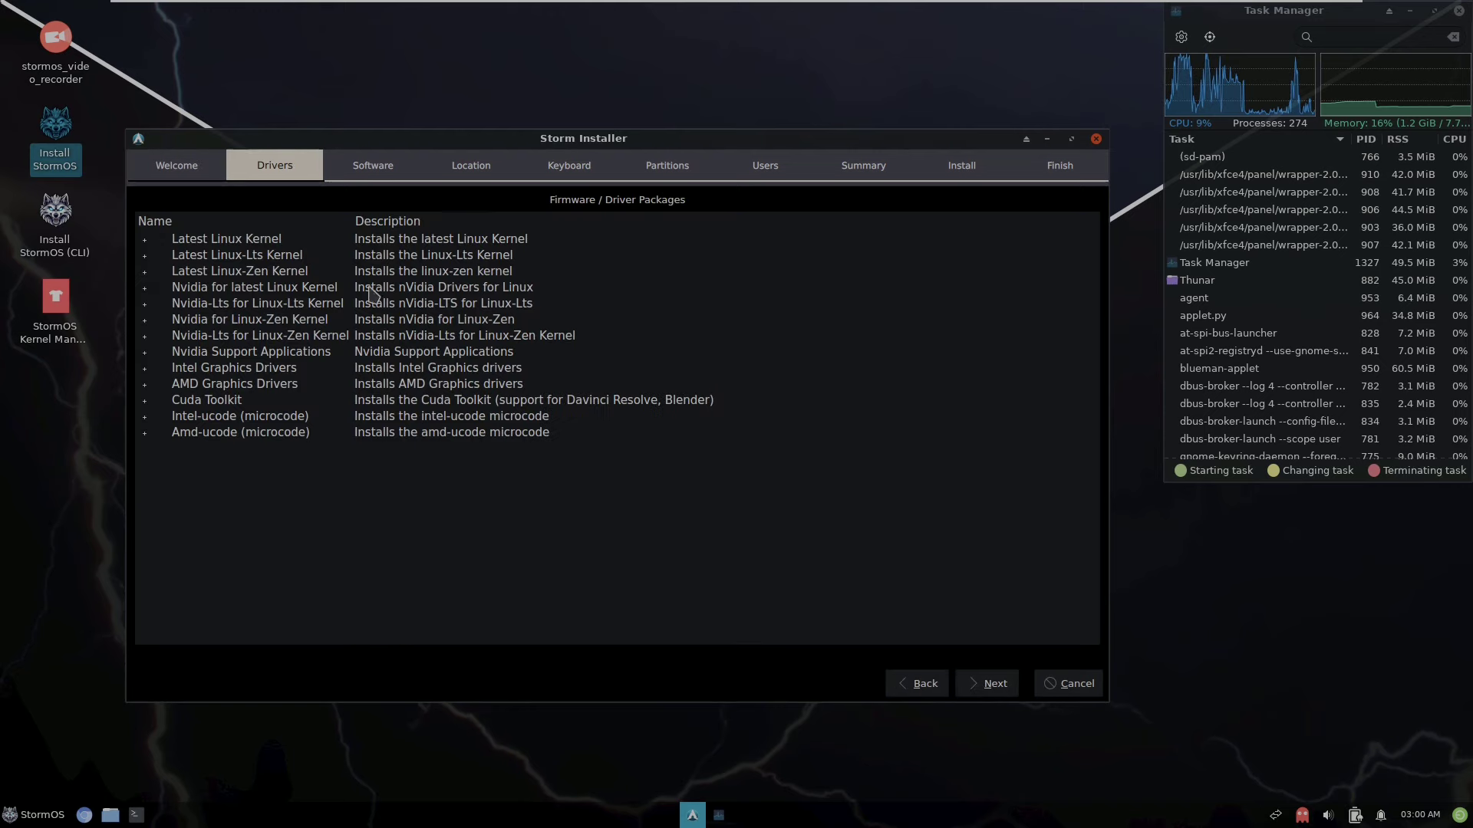
# - Select the Nvidia-Lts for Linux-Lts Kernel drivers and continue to software packages
pyautogui.click(144, 241)
pyautogui.click(146, 290)
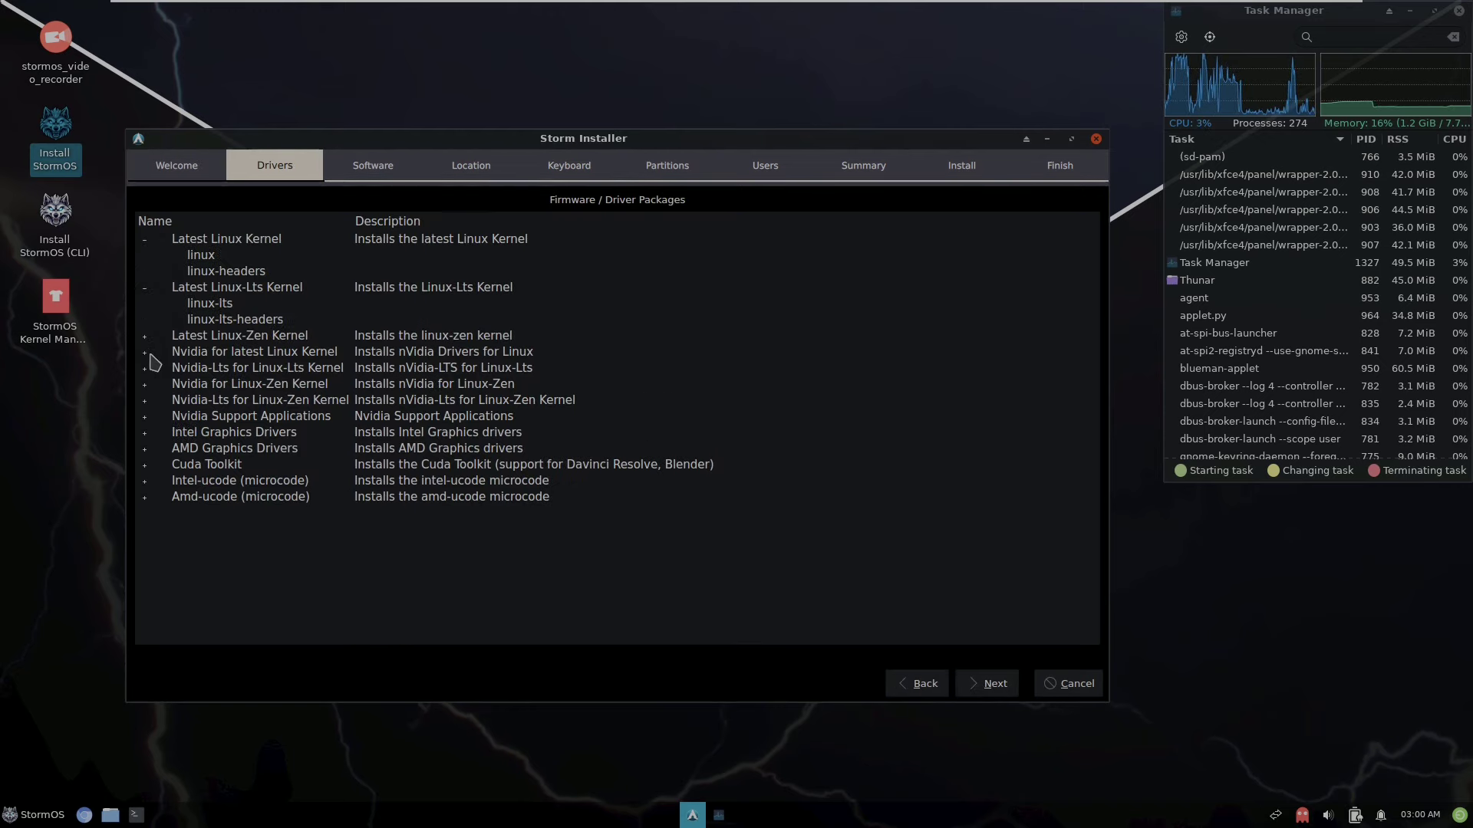
pyautogui.click(157, 371)
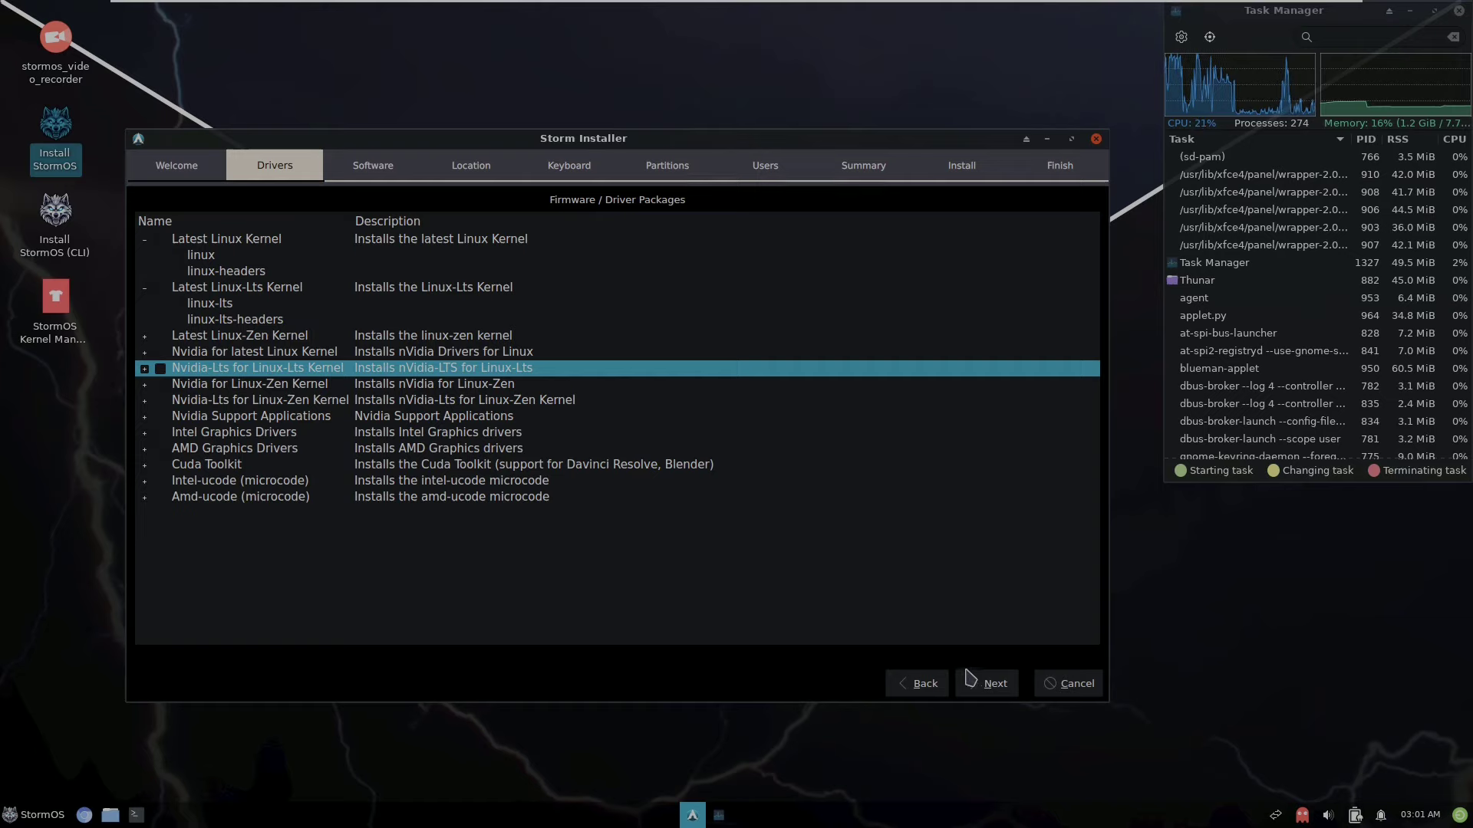
pyautogui.click(968, 677)
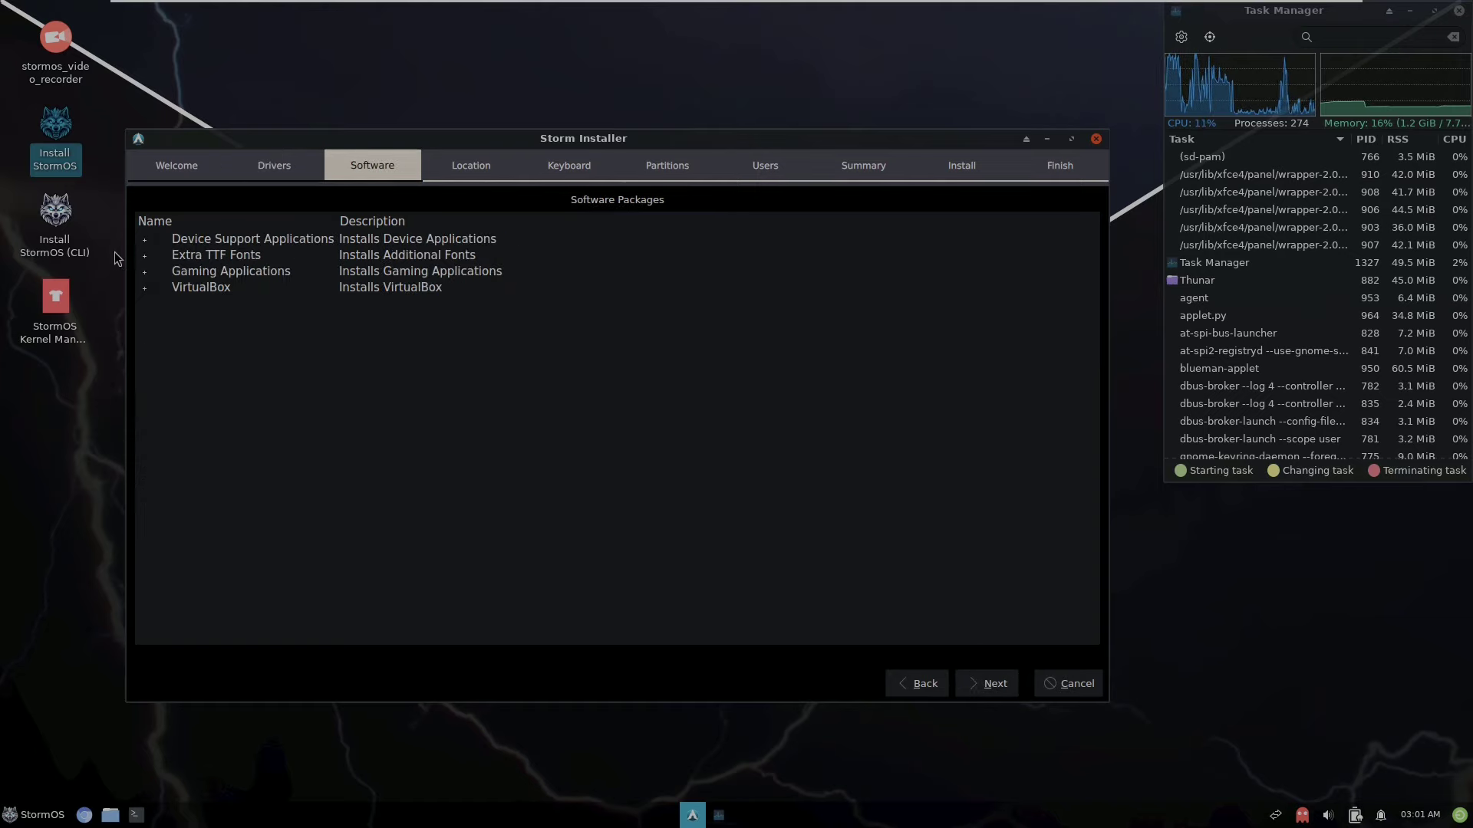
# - Select the Gaming Applications package group and continue to the location step
pyautogui.click(146, 240)
pyautogui.click(146, 352)
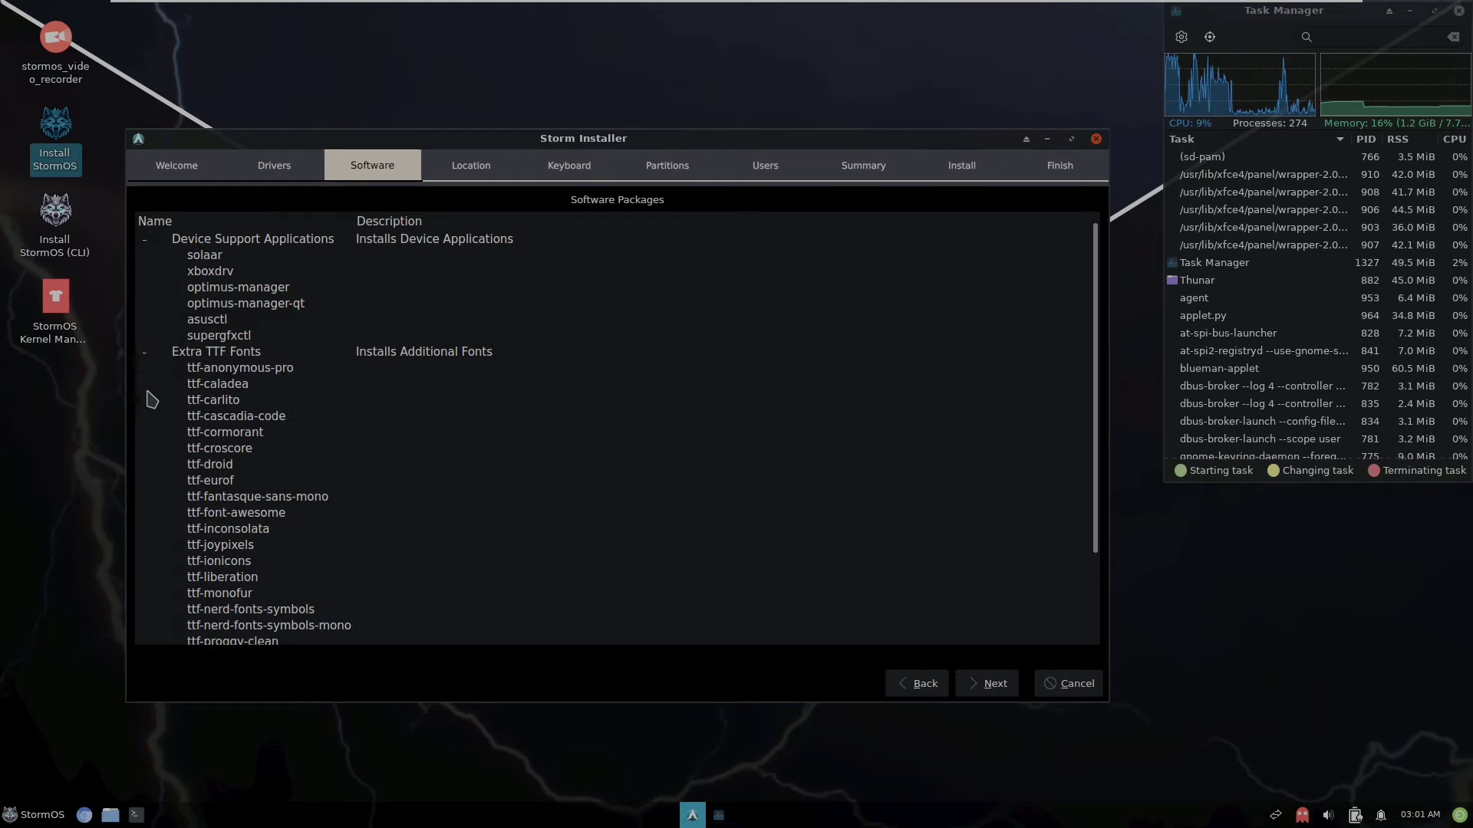
pyautogui.moveTo(1097, 330); pyautogui.dragTo(1102, 424)
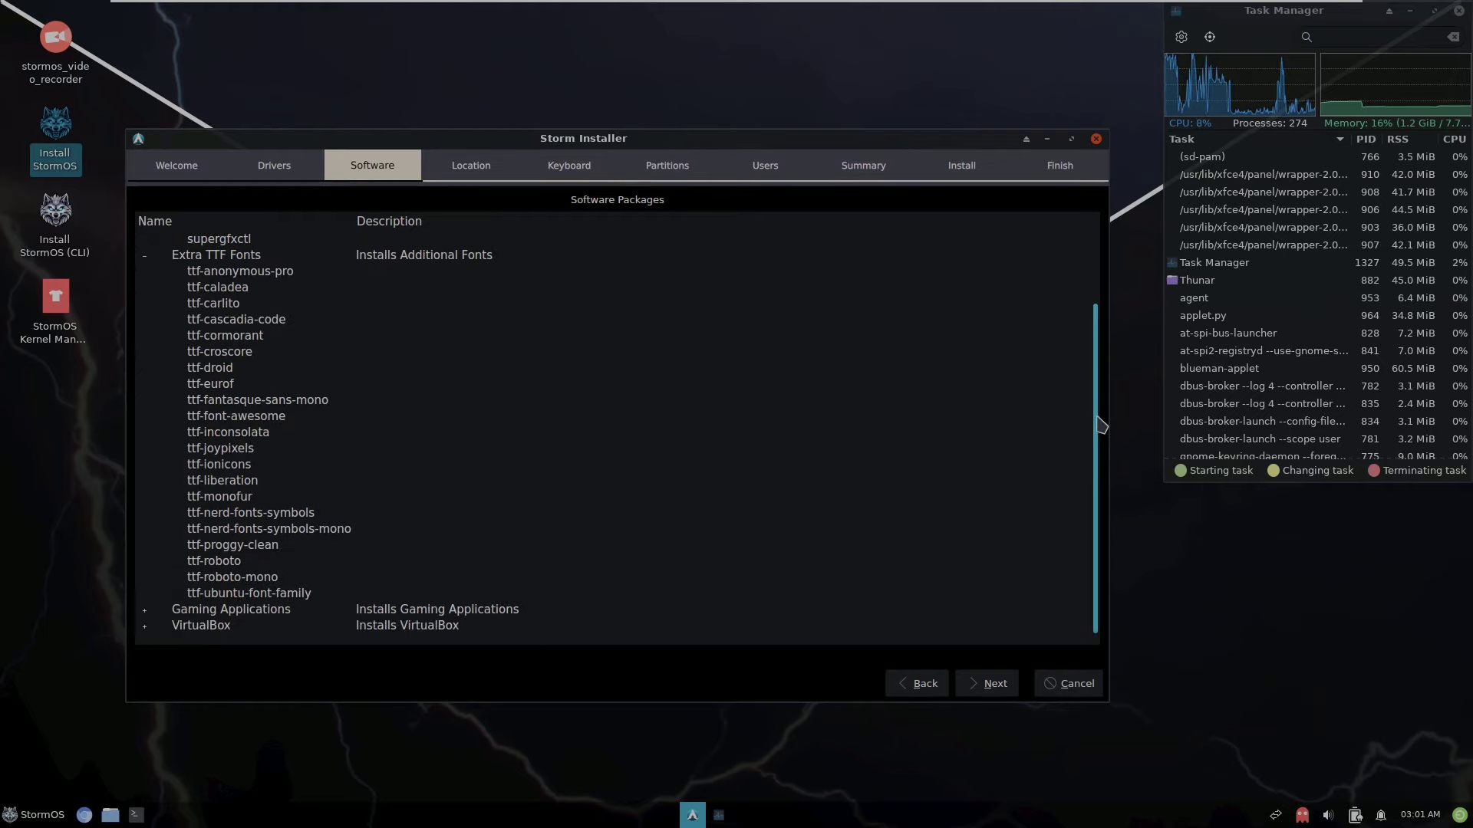
pyautogui.click(154, 611)
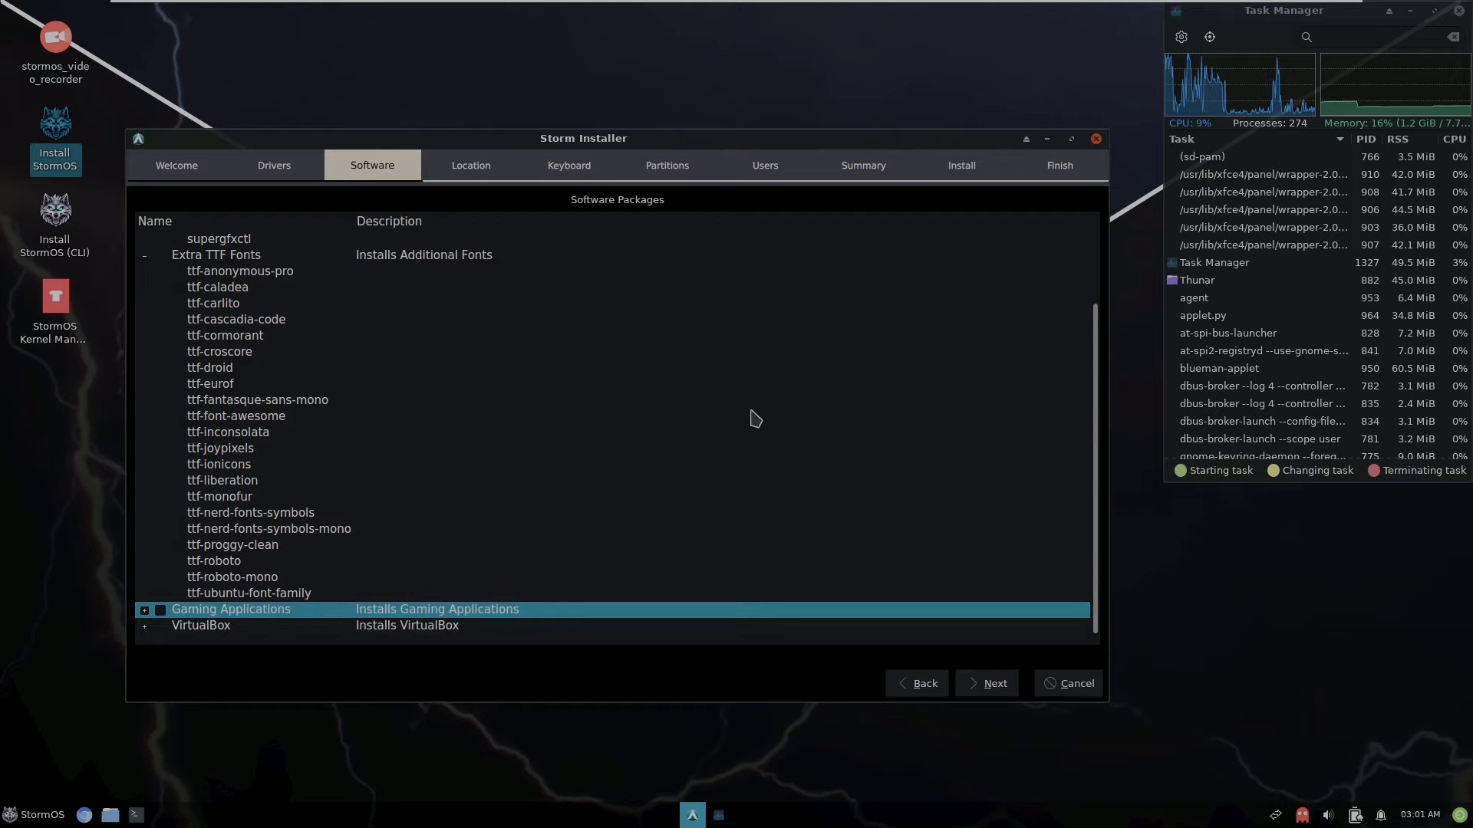
pyautogui.click(991, 698)
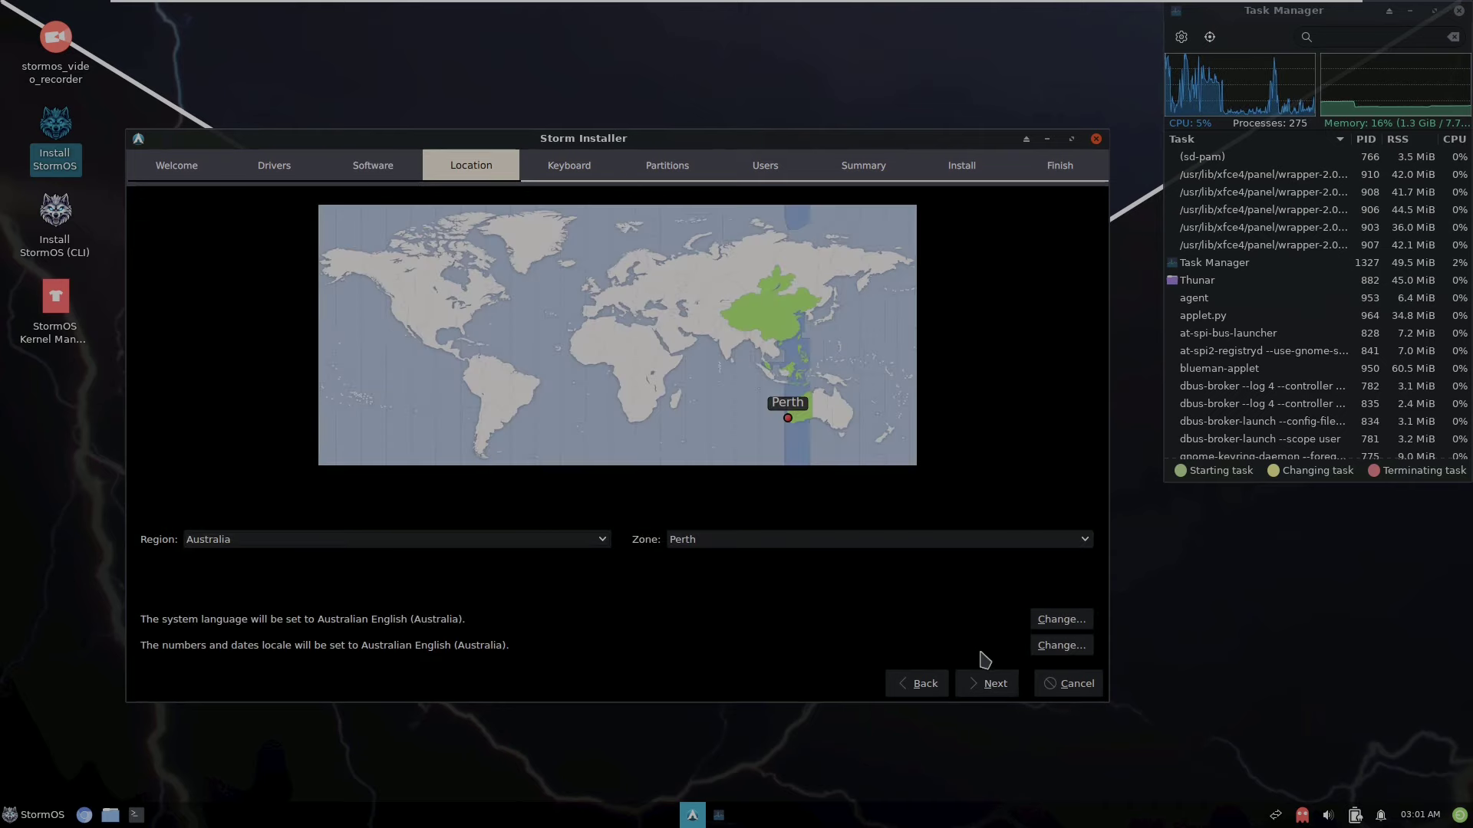
# - Leave the Australia/Perth locale unchanged and set the keyboard model to Dell
pyautogui.click(1037, 645)
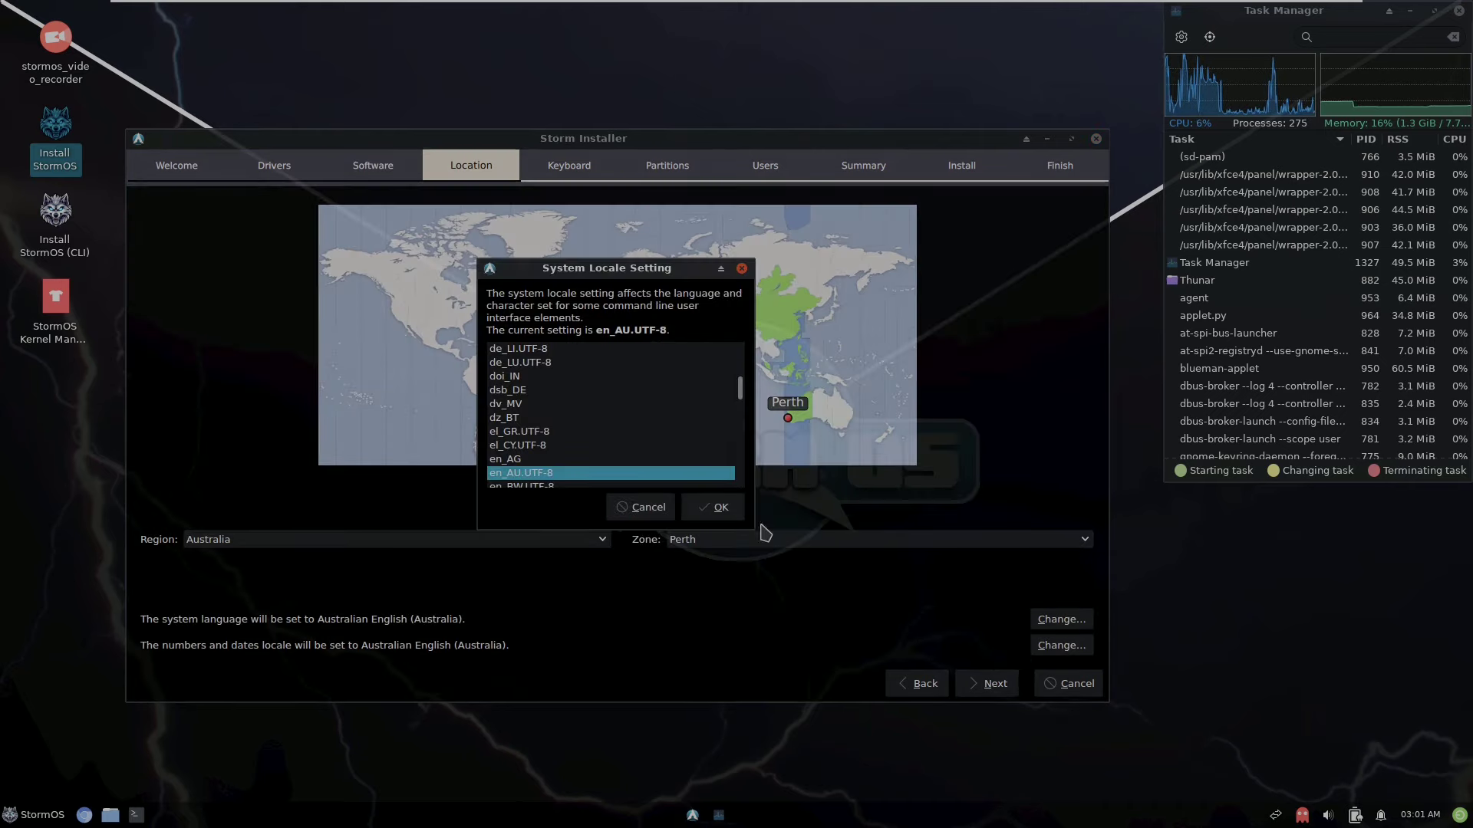
pyautogui.click(658, 508)
pyautogui.click(1062, 646)
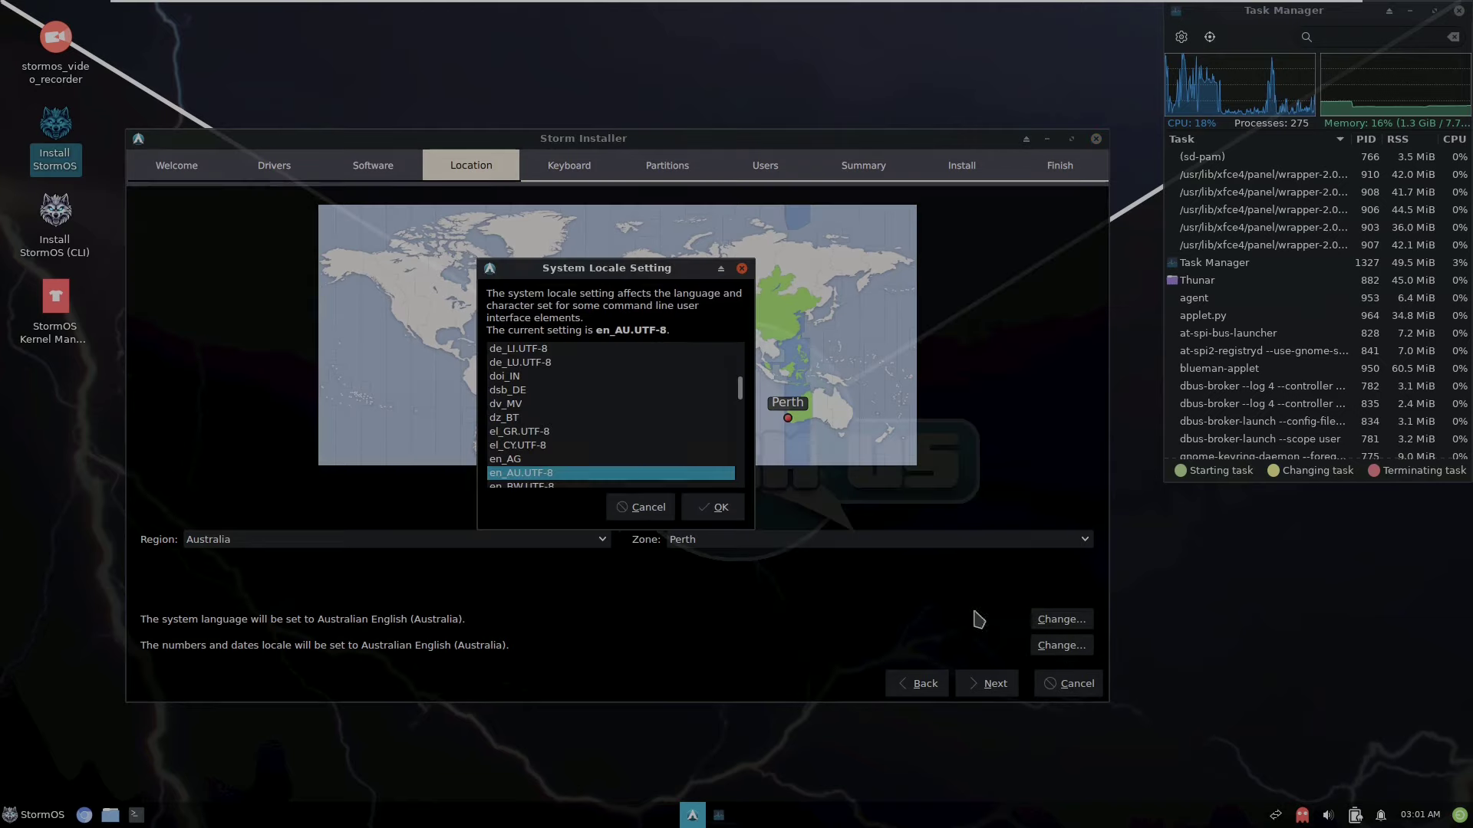
pyautogui.click(648, 508)
pyautogui.click(989, 683)
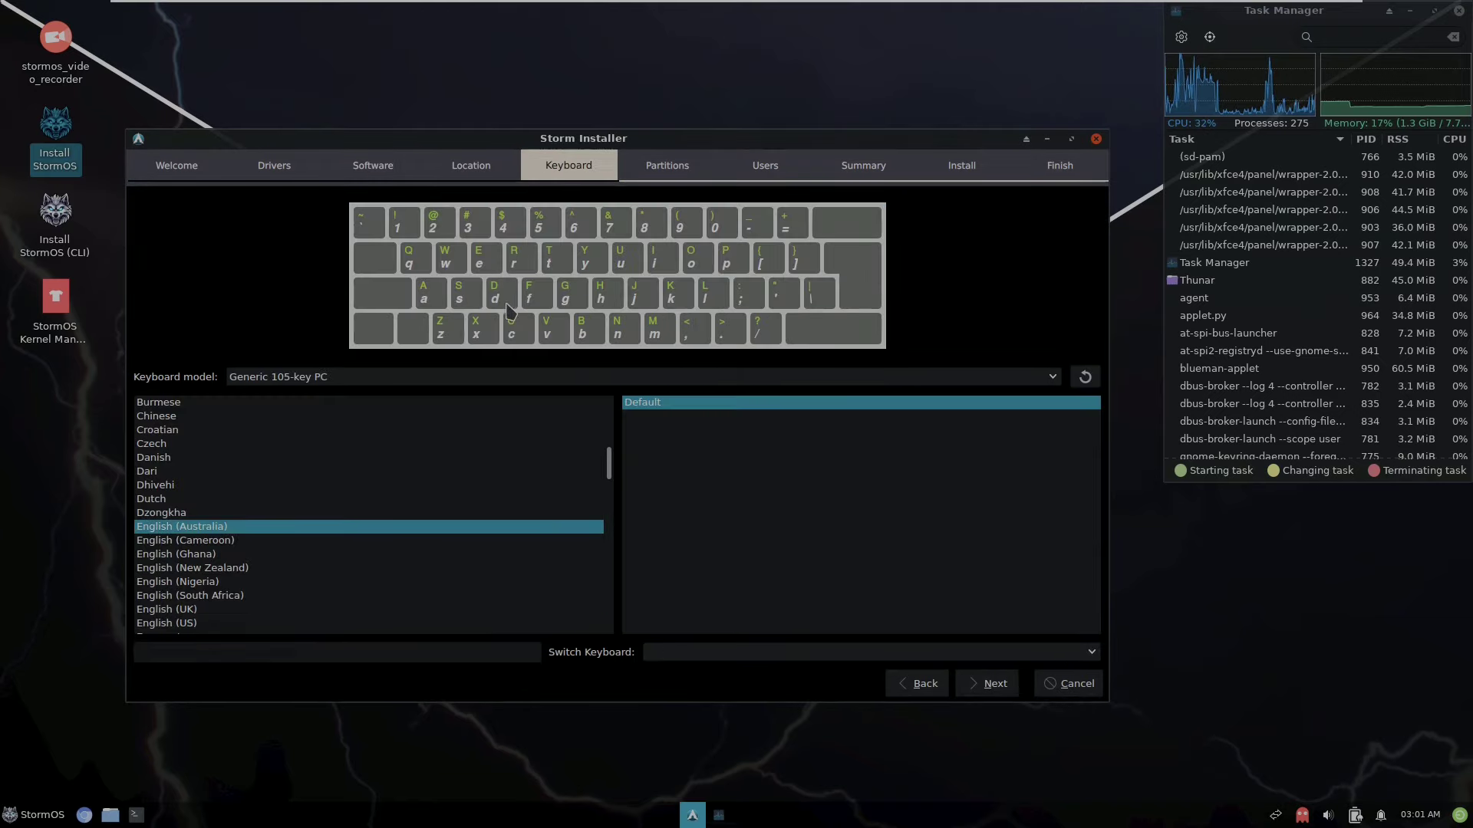
pyautogui.click(471, 377)
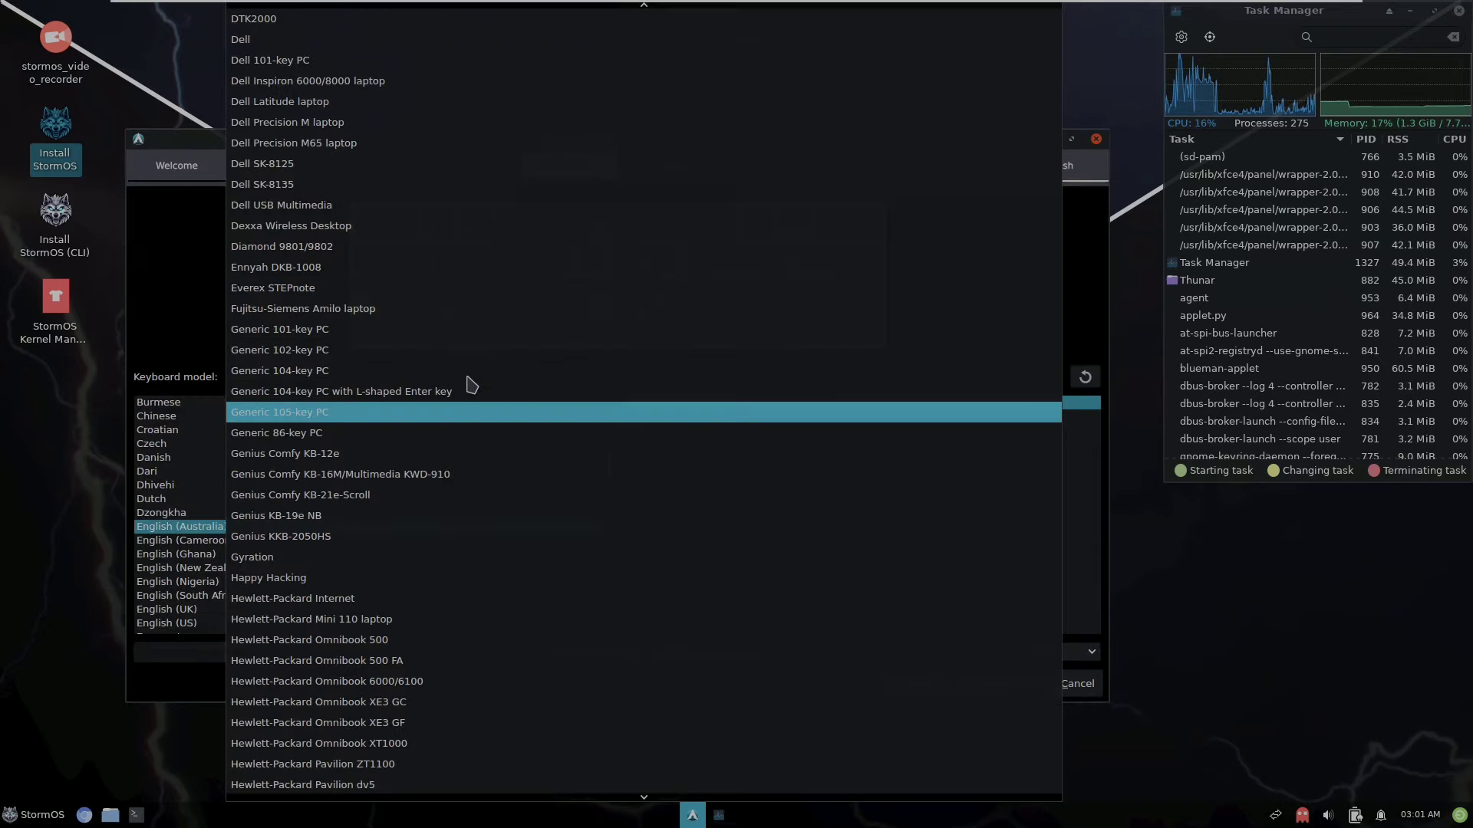
pyautogui.click(443, 34)
pyautogui.click(994, 682)
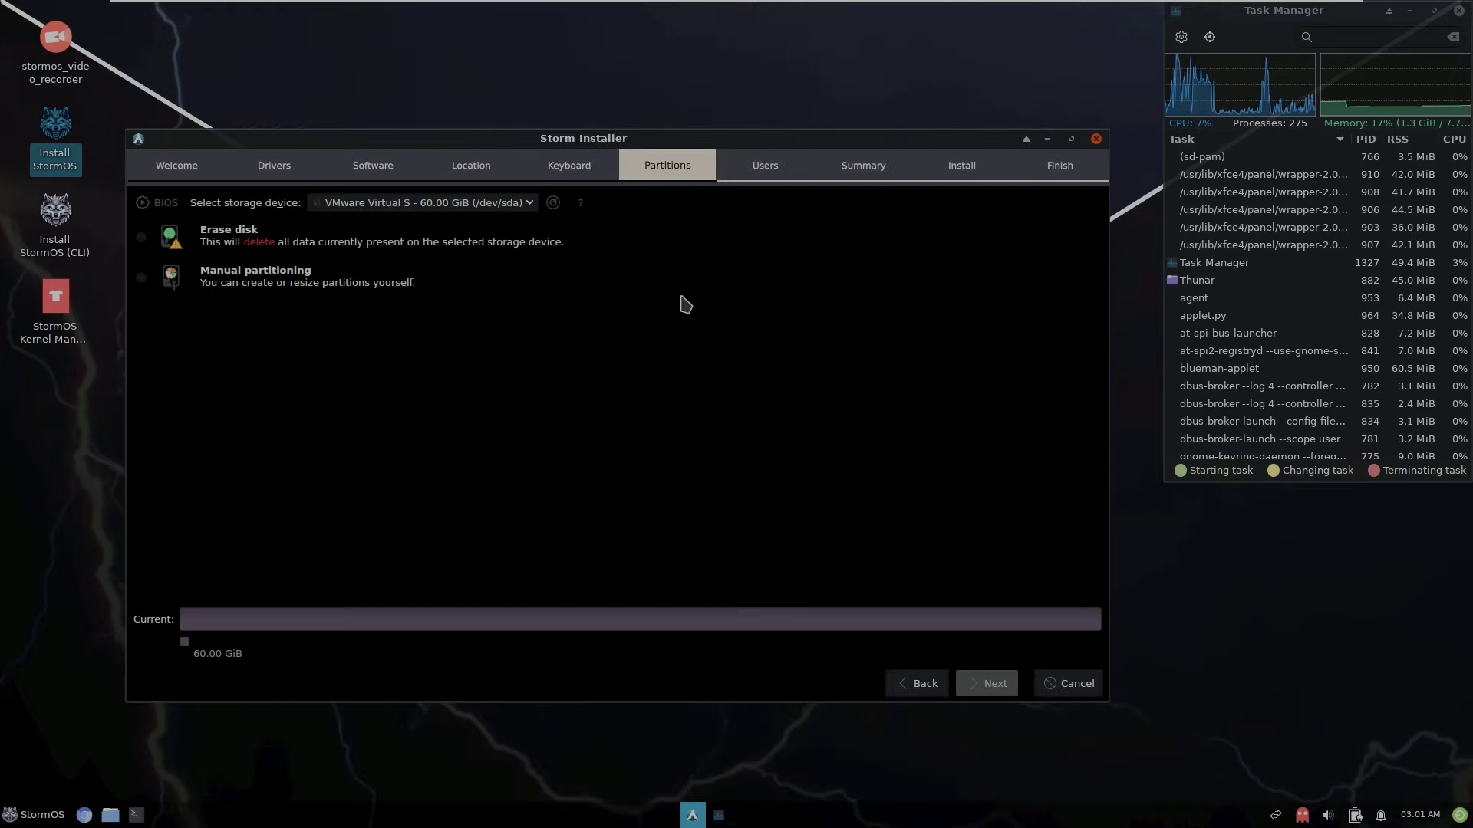
# - Choose Erase disk with No swap and the ext4 filesystem
pyautogui.click(170, 238)
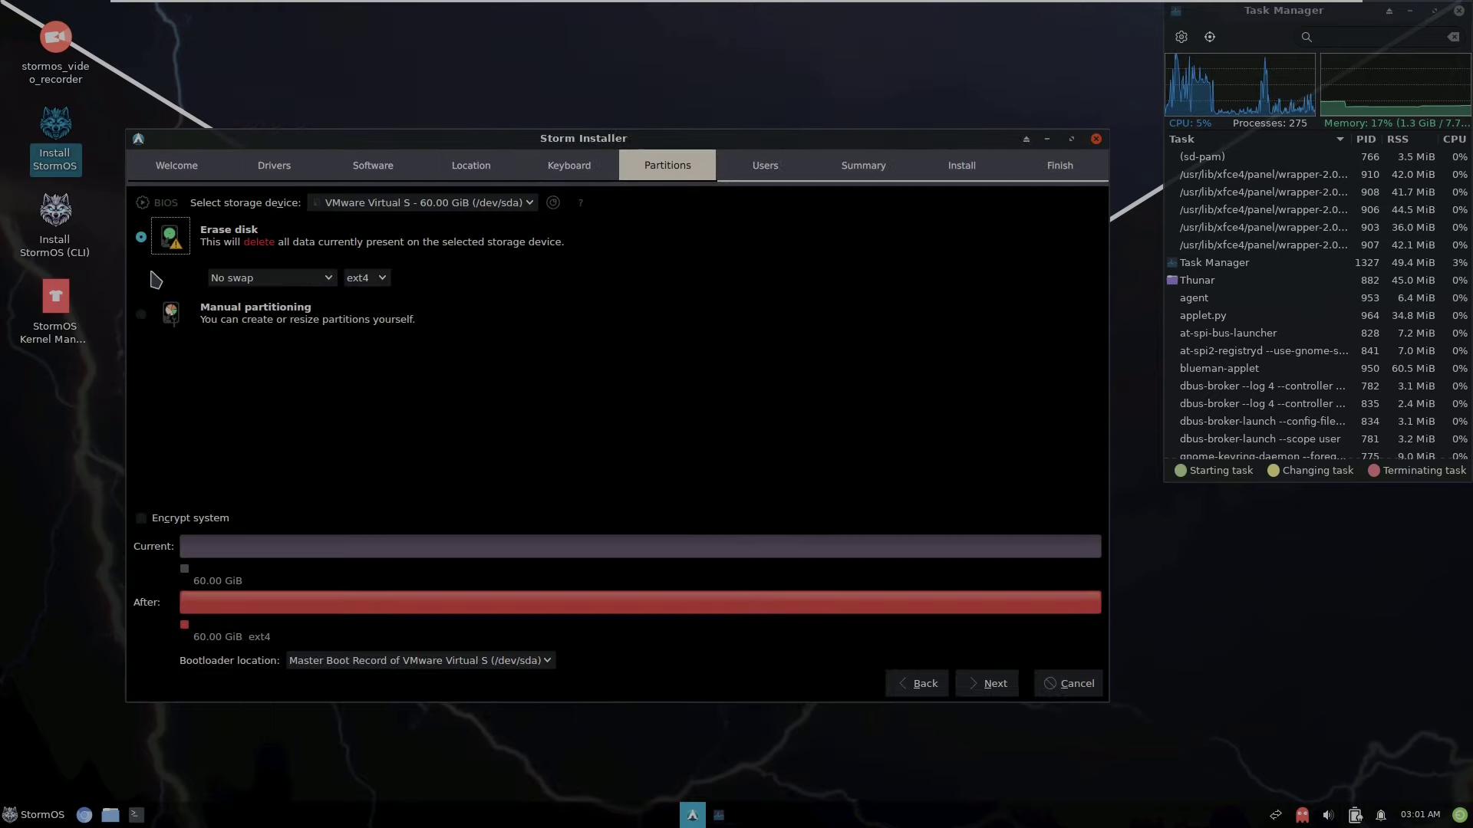
pyautogui.click(161, 319)
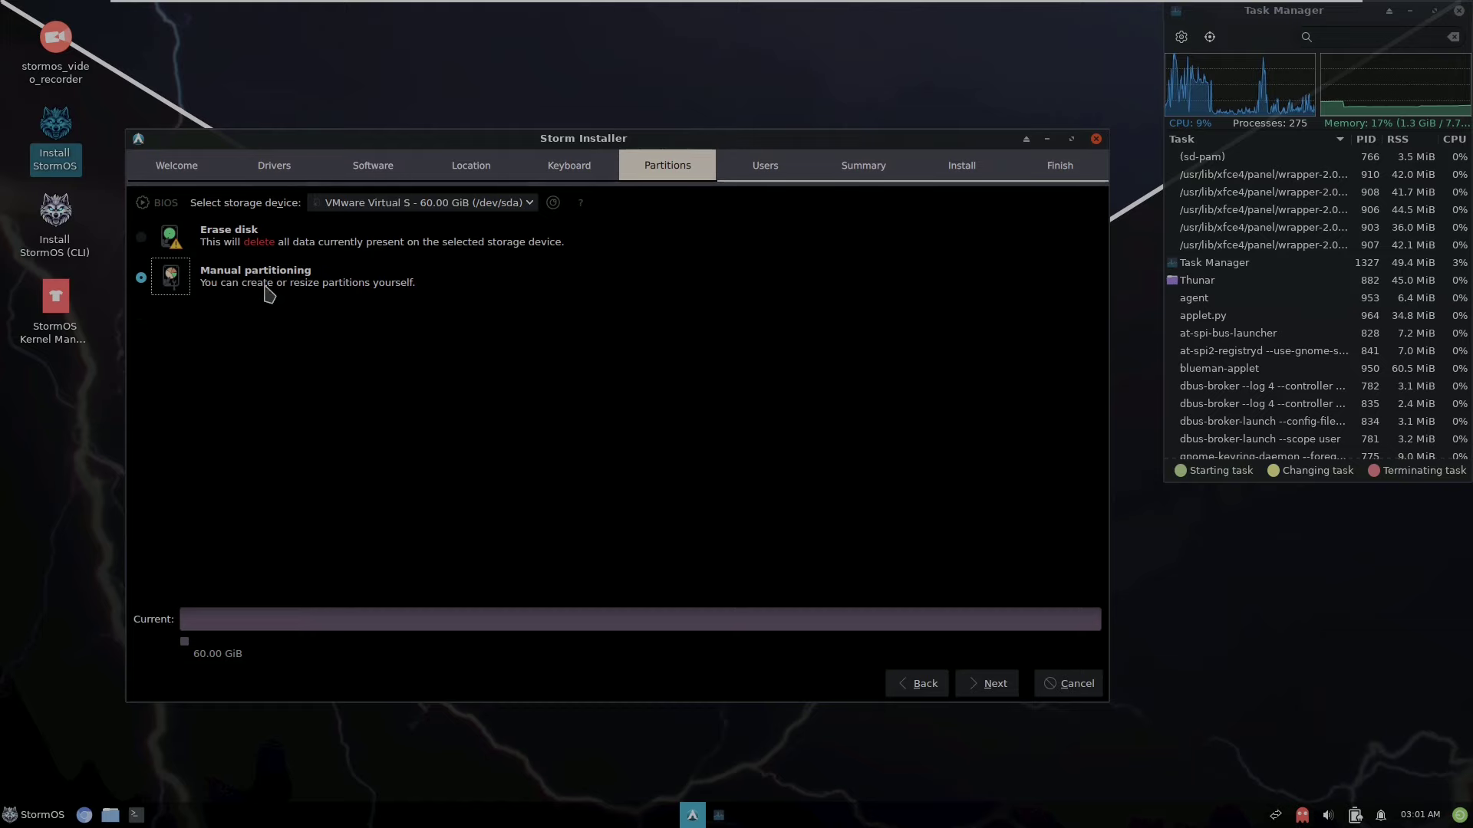
pyautogui.click(150, 244)
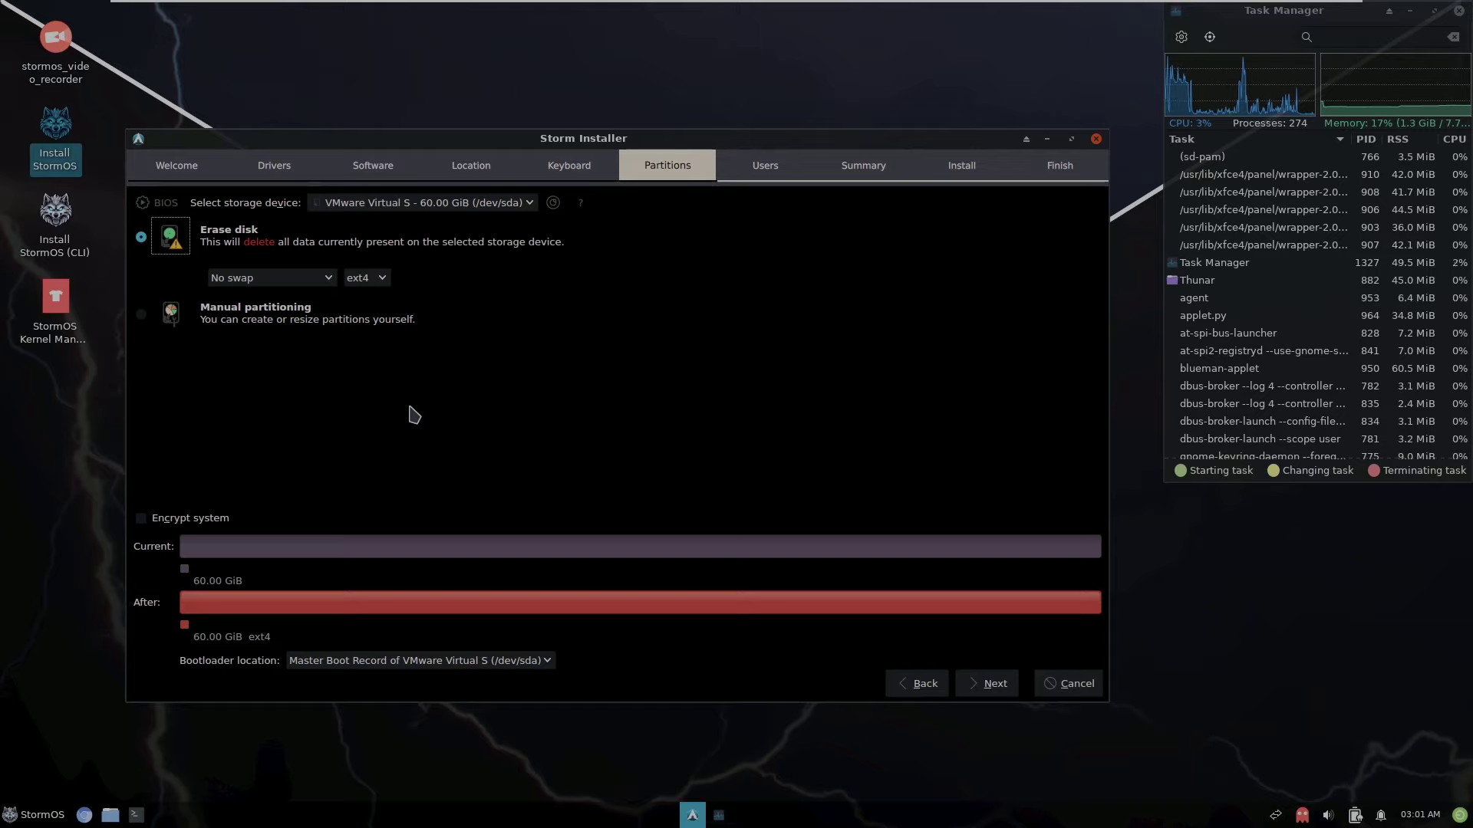
pyautogui.click(317, 282)
pyautogui.click(444, 289)
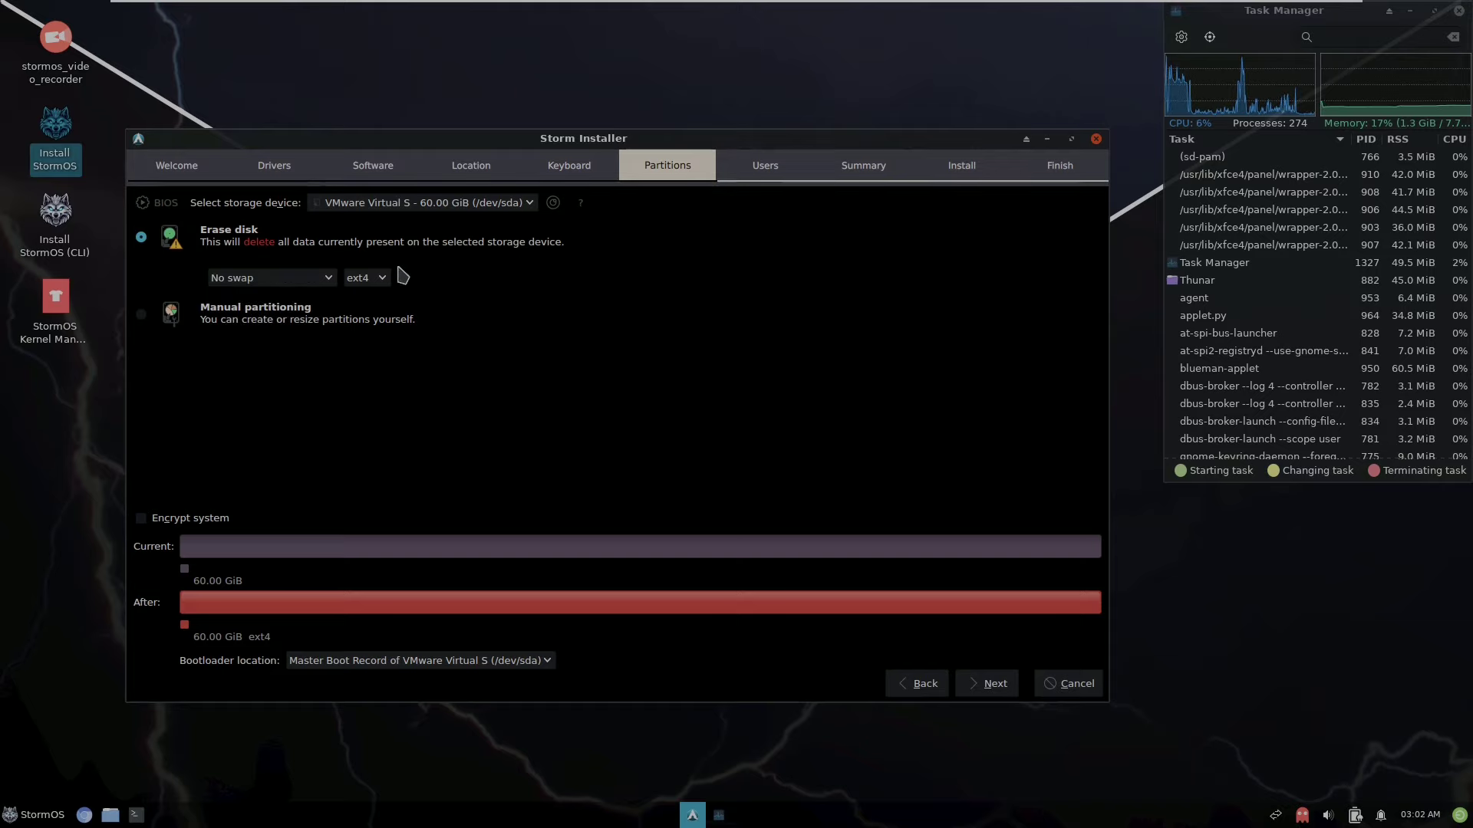
pyautogui.click(384, 279)
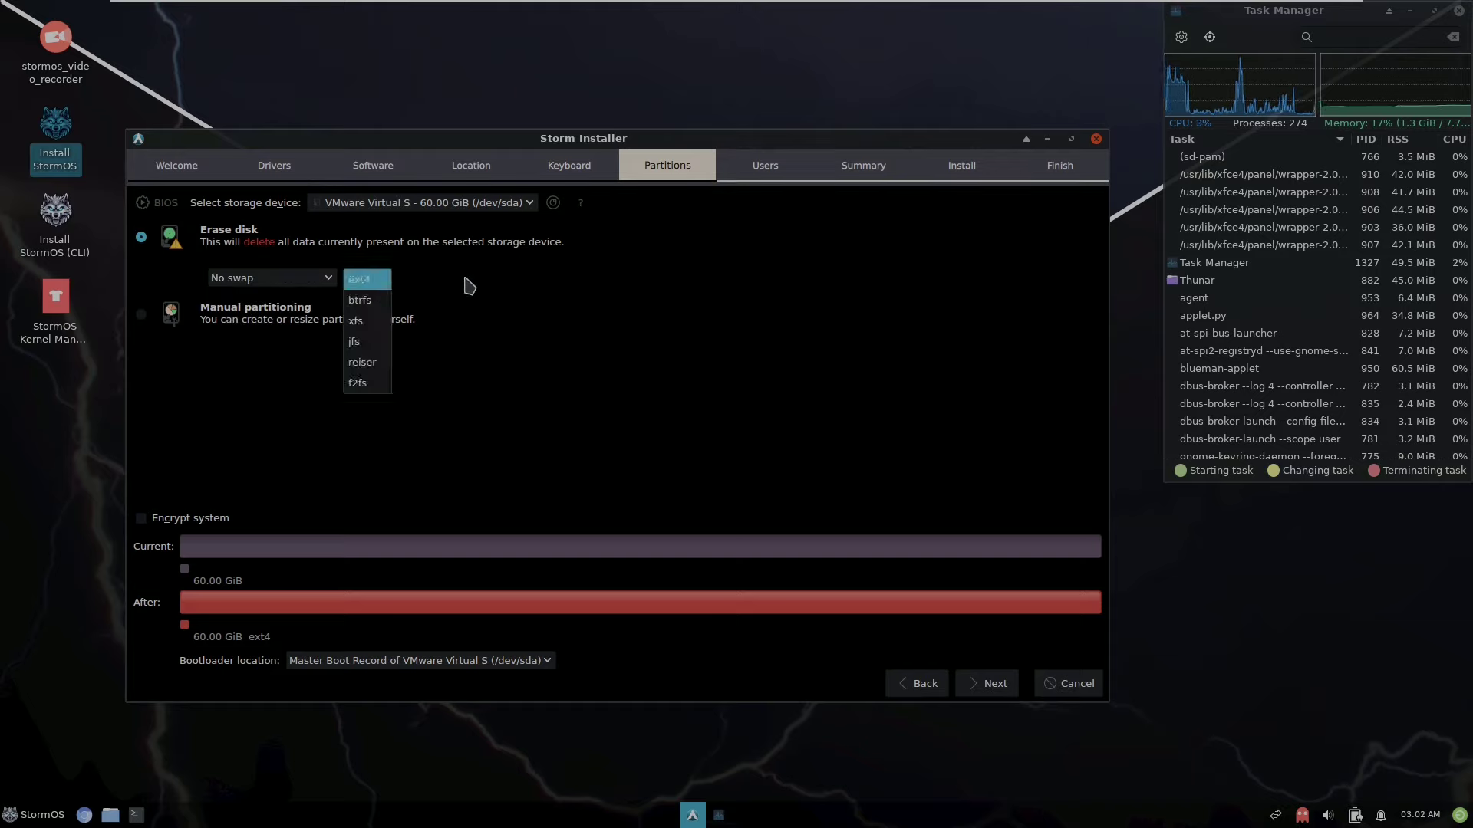
pyautogui.click(468, 287)
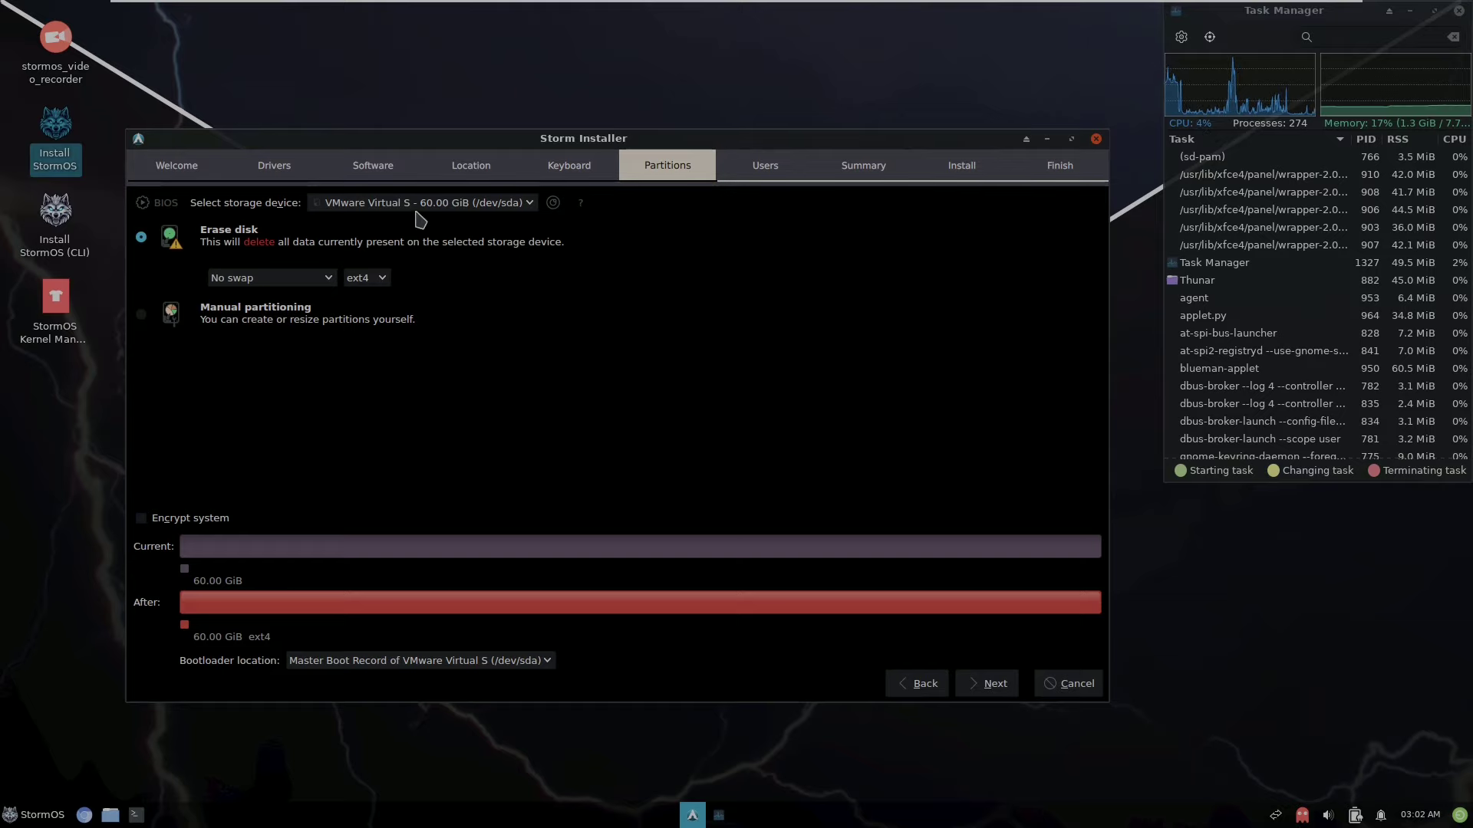
# - Keep the same storage device, leave encryption off and keep the MBR bootloader location
pyautogui.click(420, 215)
pyautogui.click(675, 366)
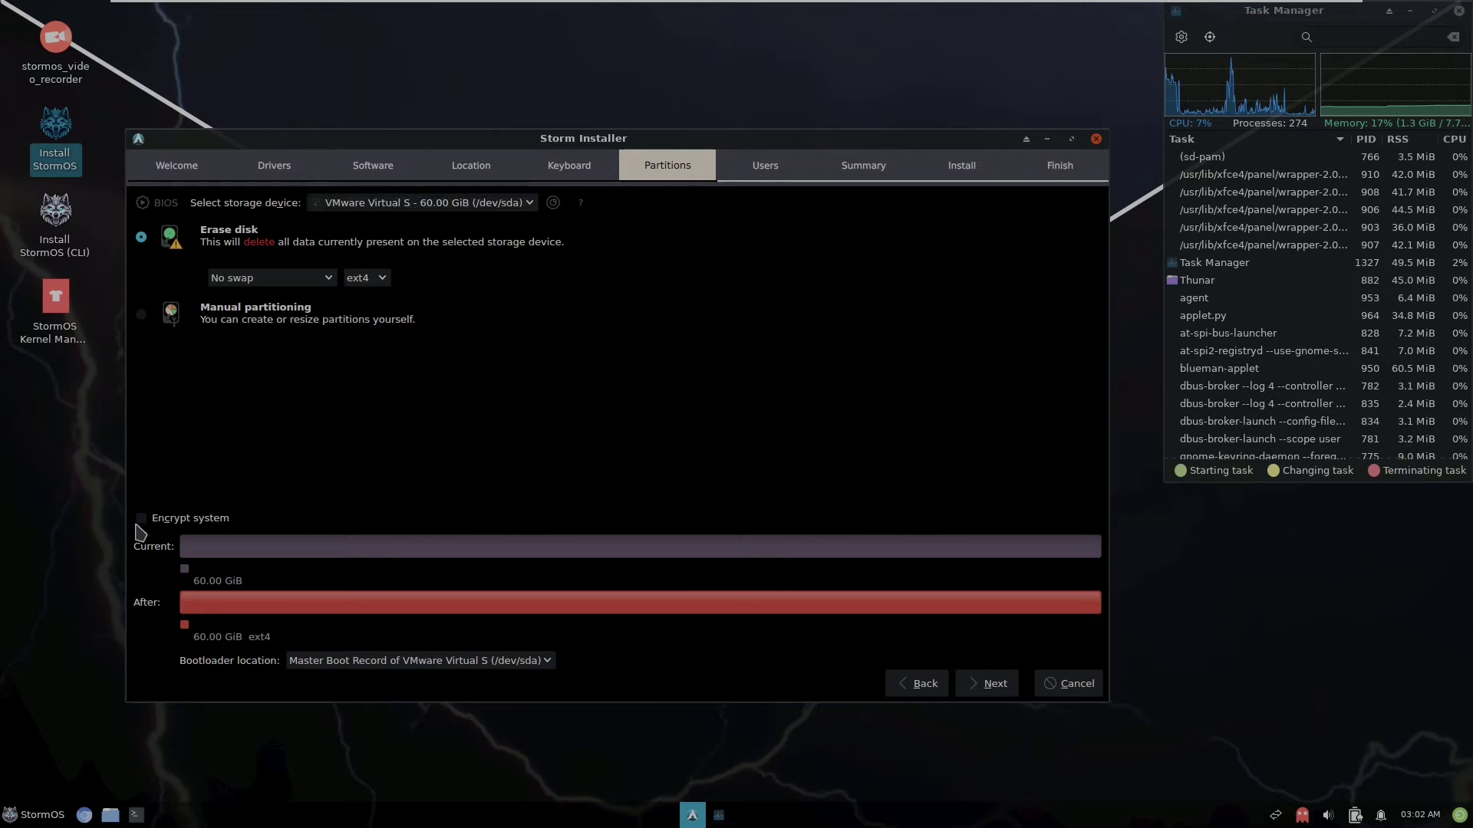
pyautogui.click(153, 524)
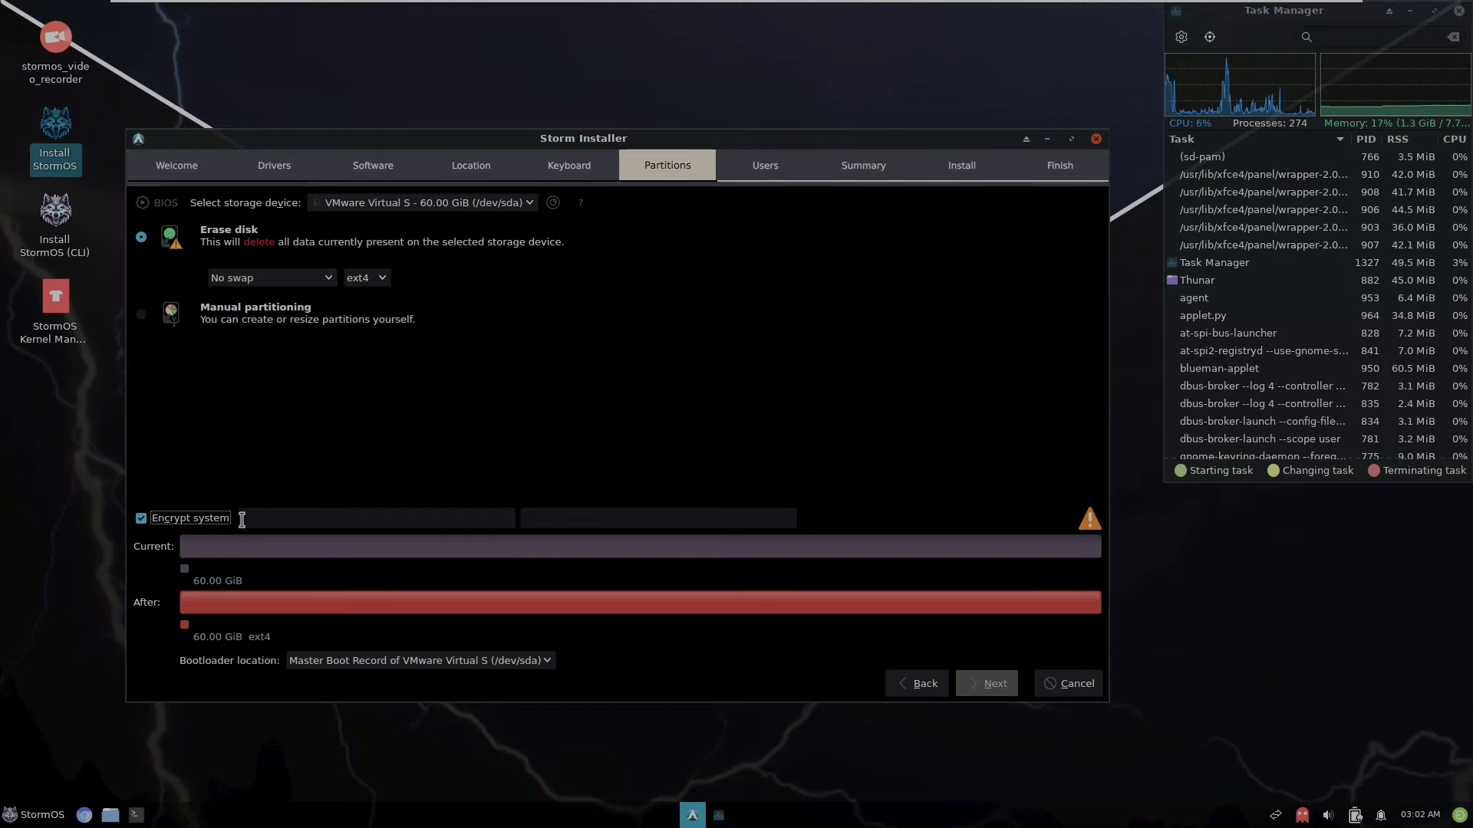
pyautogui.click(209, 519)
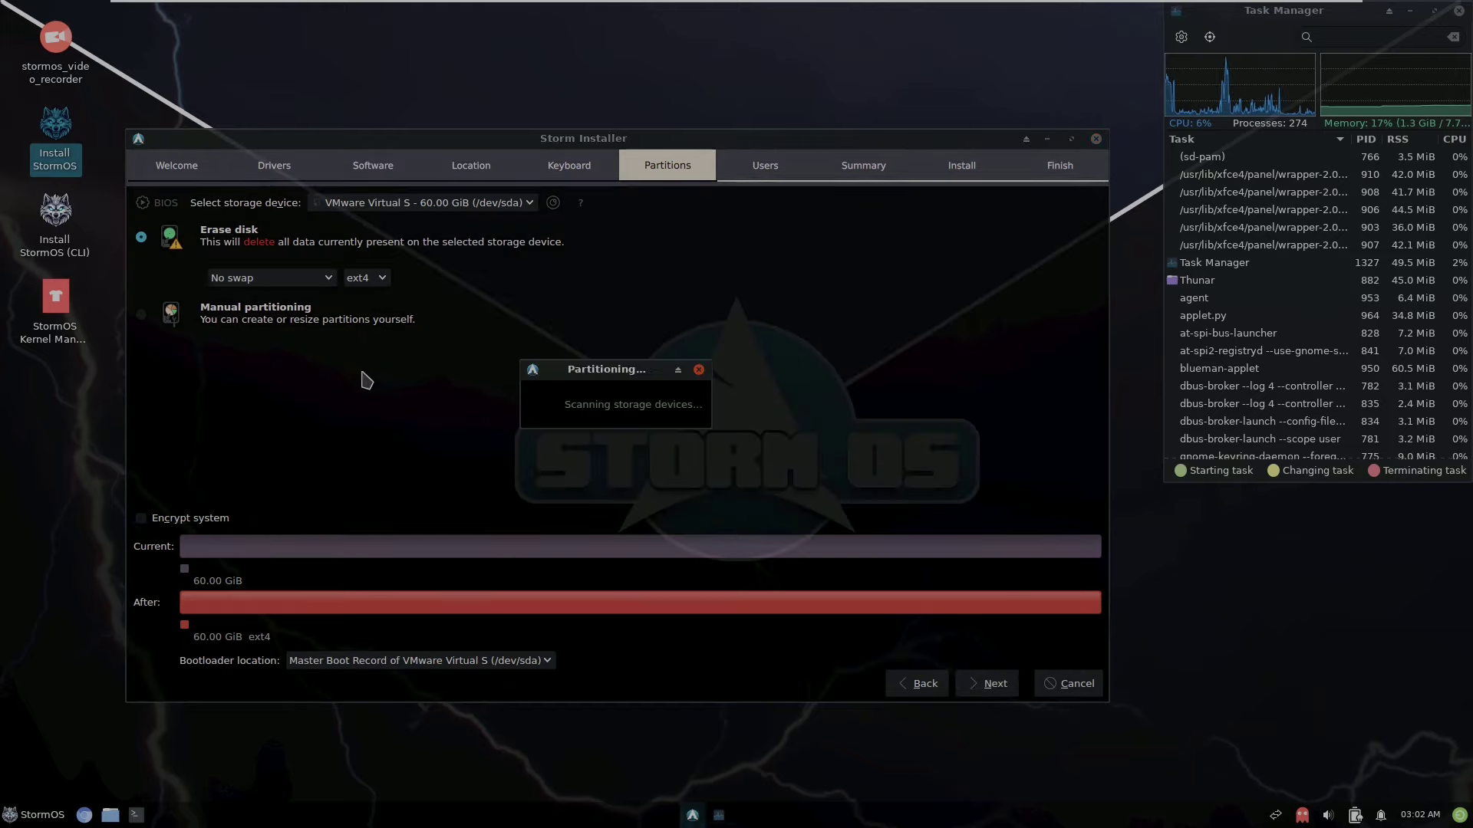
pyautogui.click(473, 660)
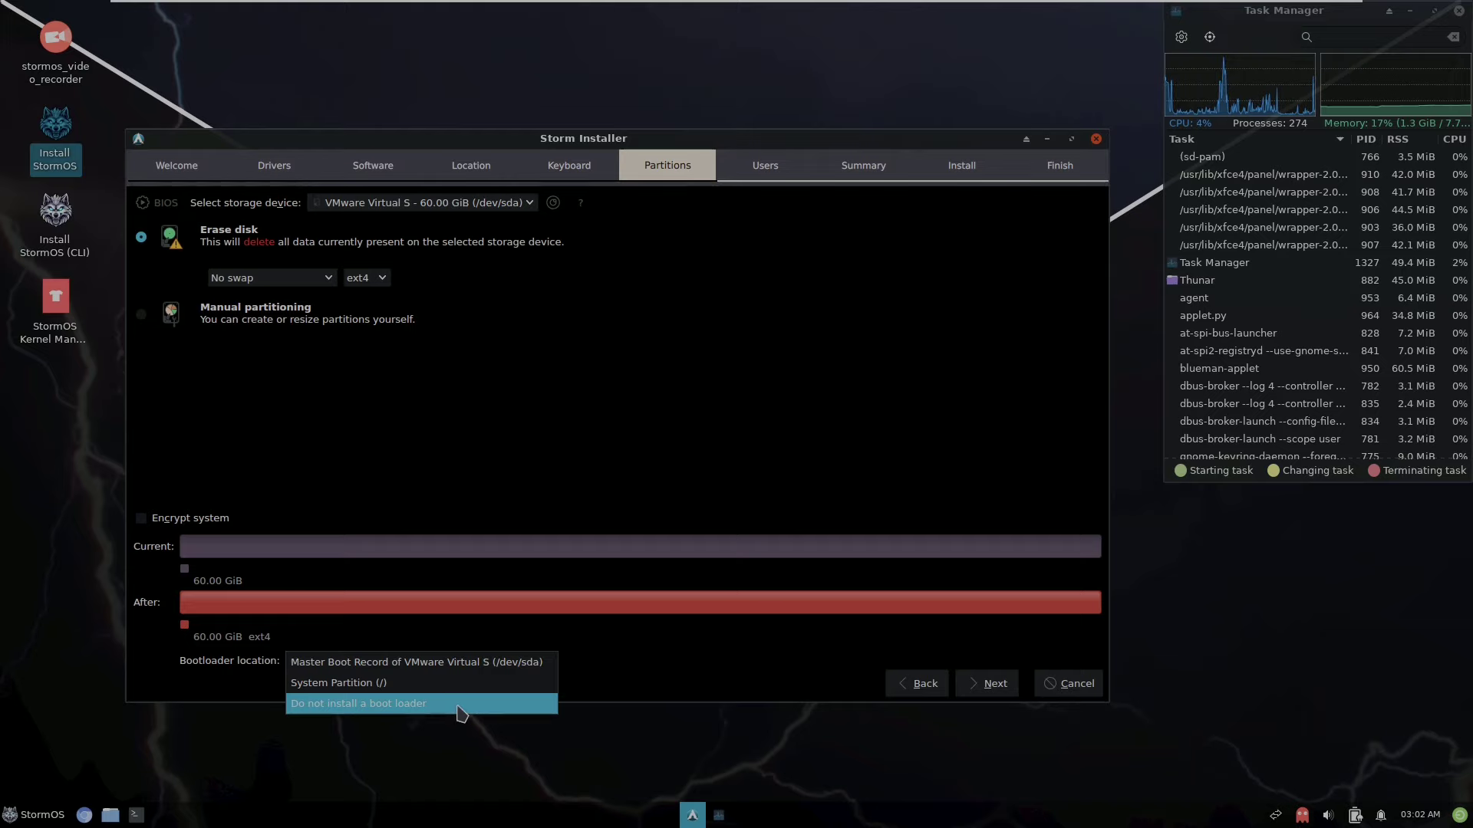
pyautogui.click(681, 403)
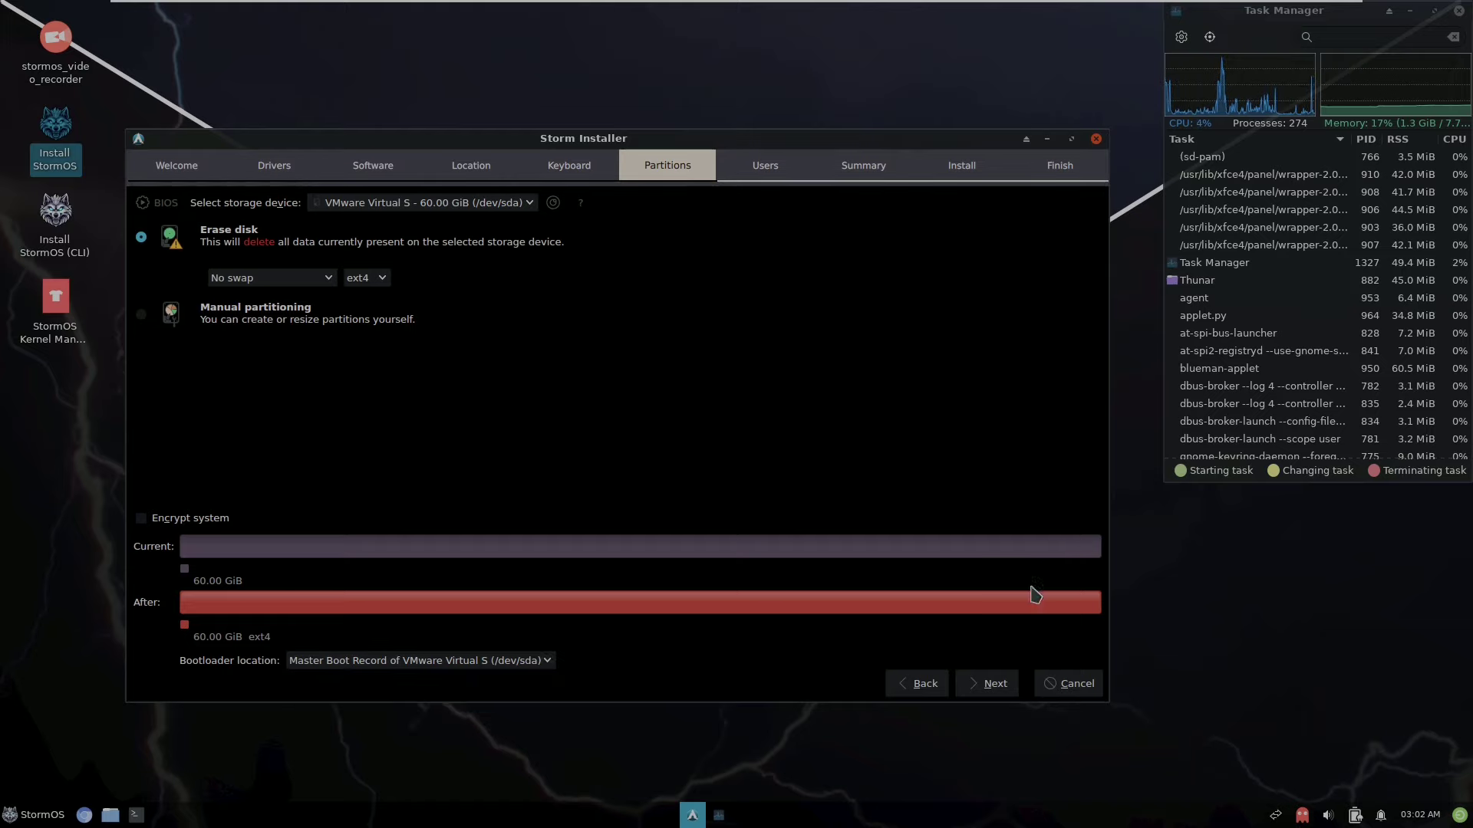
pyautogui.click(1006, 680)
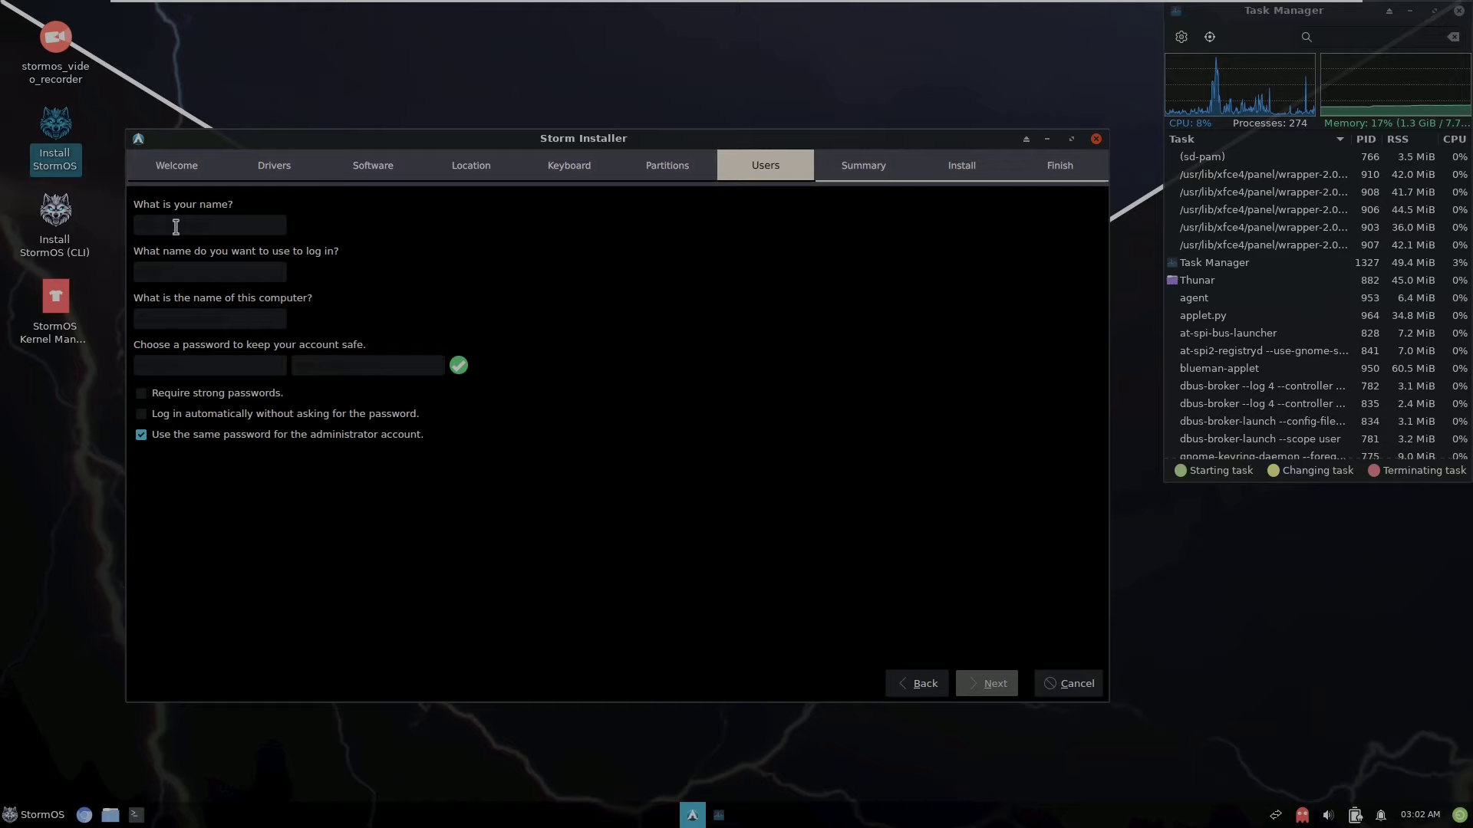
# - Enter the user's name and login, and remove the auto-added suffix from the computer name
pyautogui.write('9')
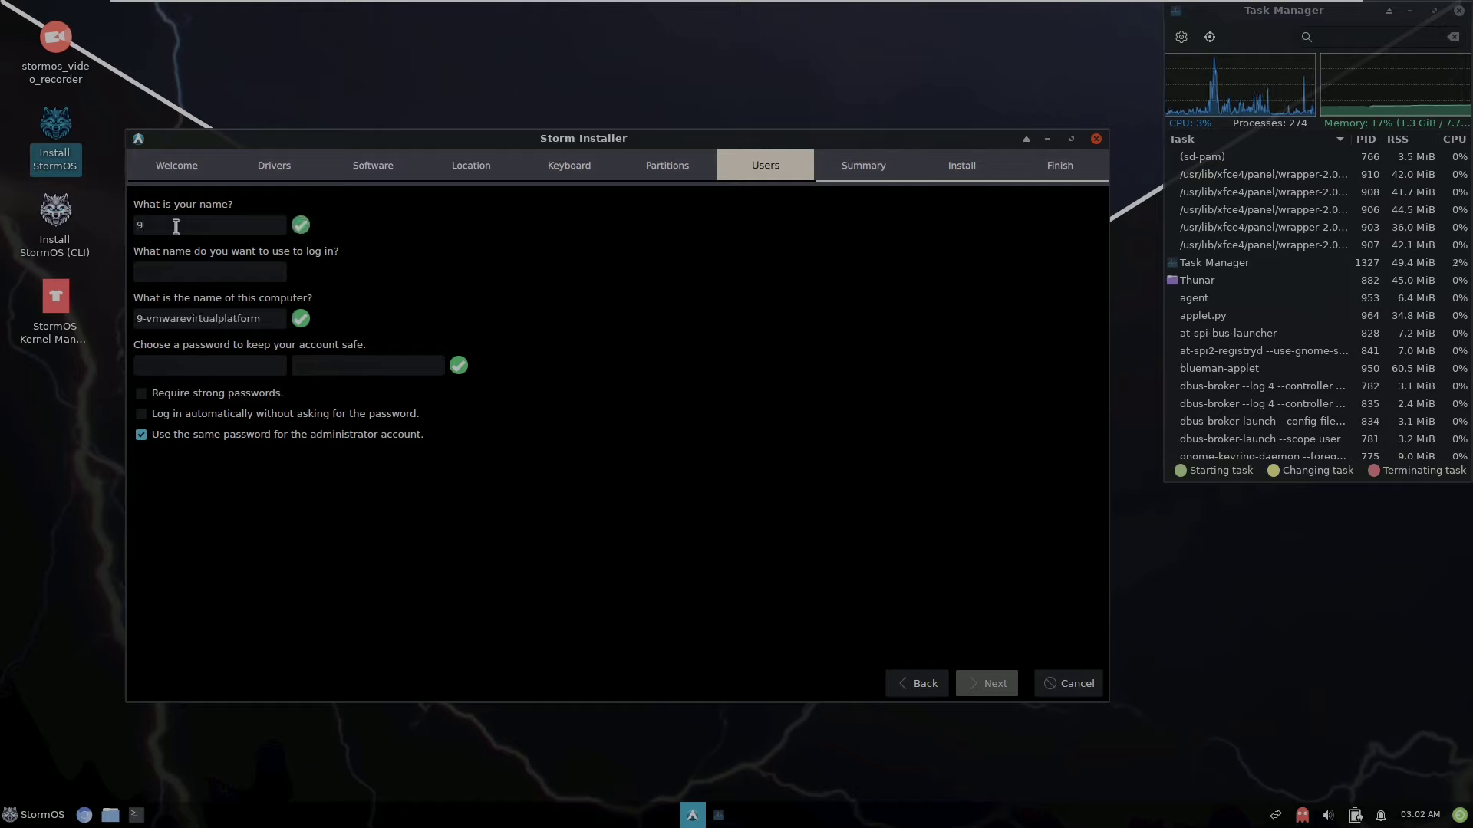
pyautogui.write('to5linux')
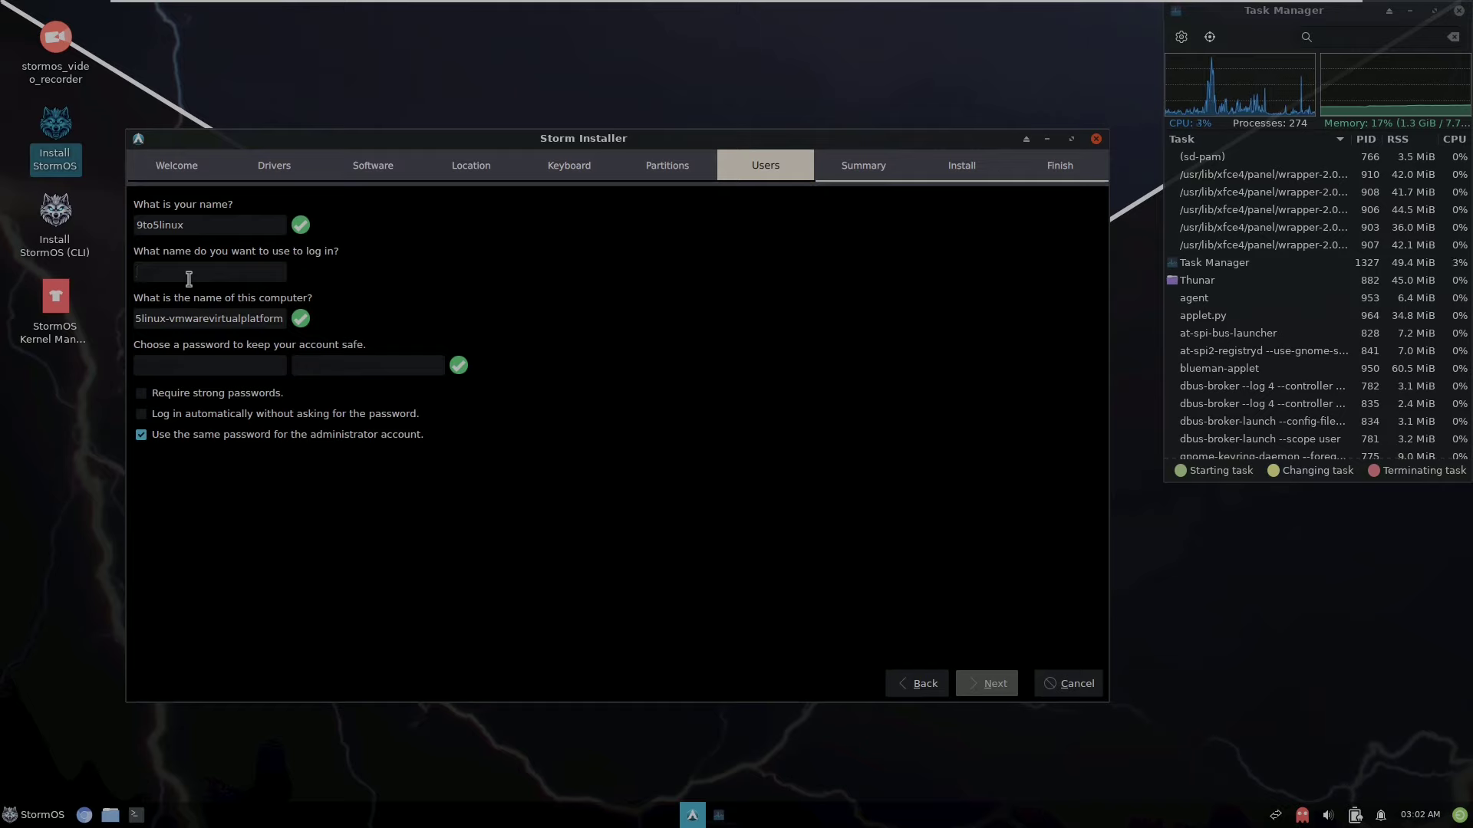
pyautogui.write('runboxing')
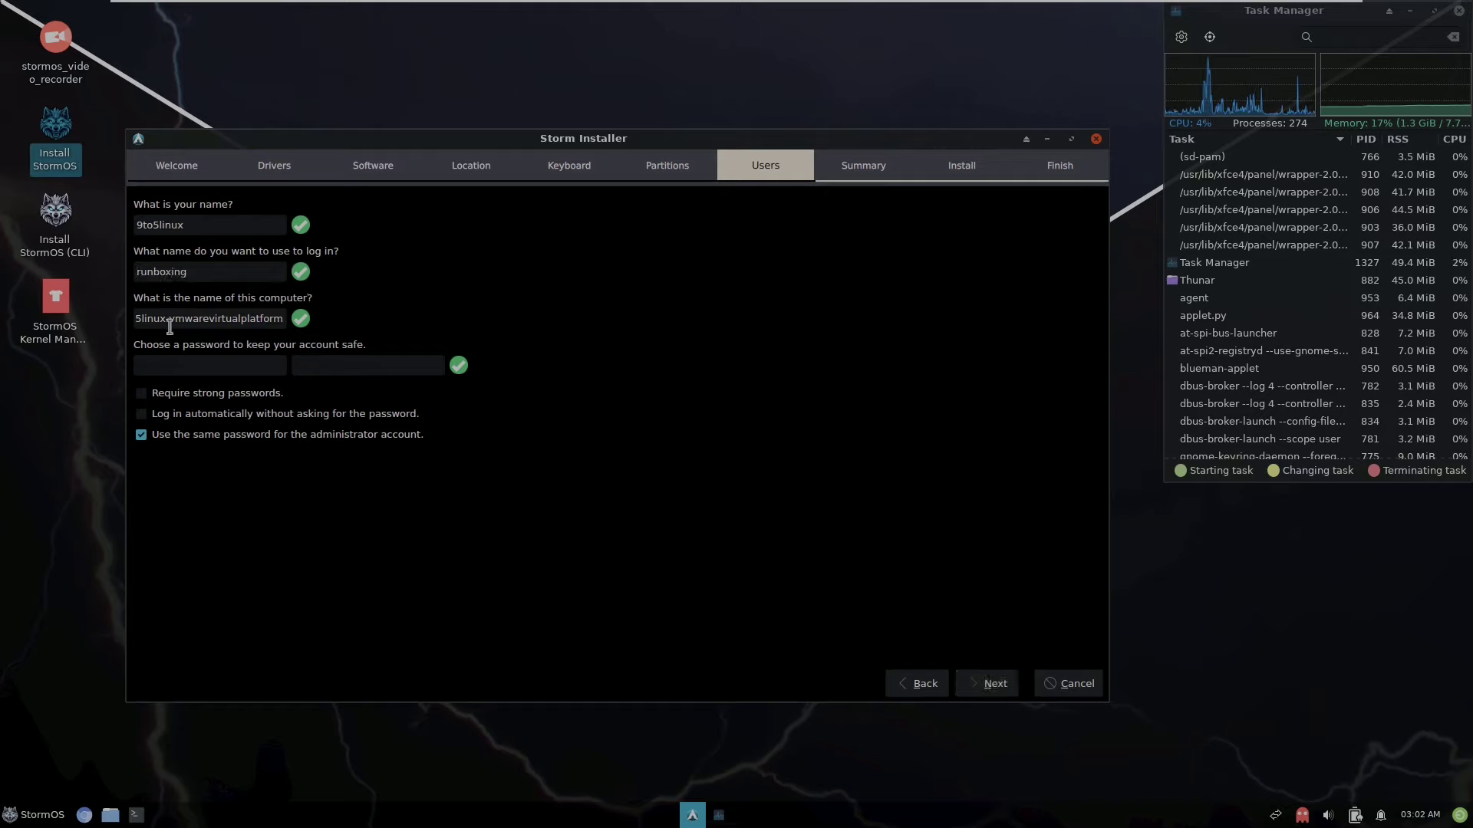
pyautogui.moveTo(169, 322); pyautogui.dragTo(290, 331)
pyautogui.press('BackSpace')
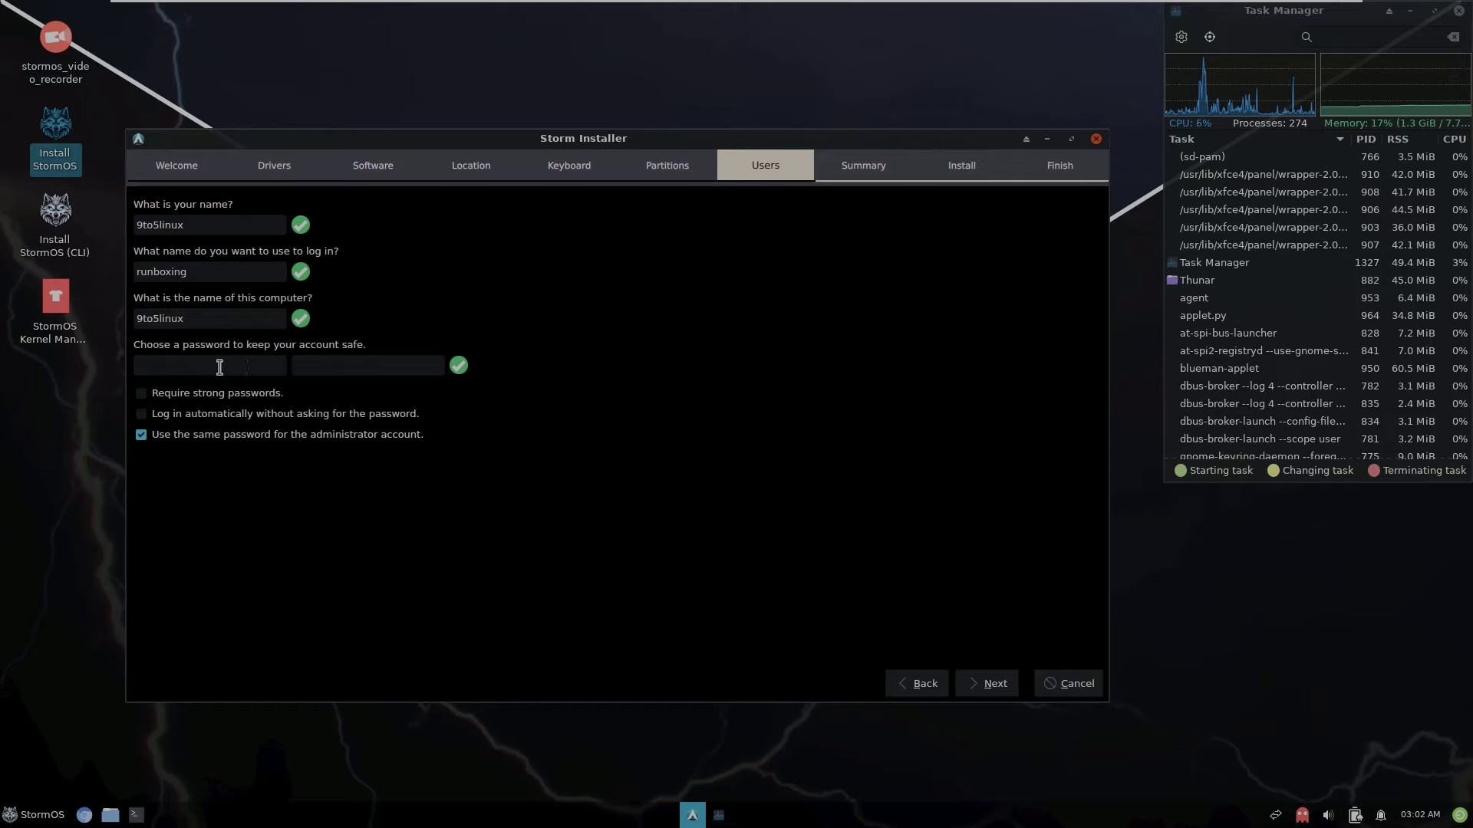
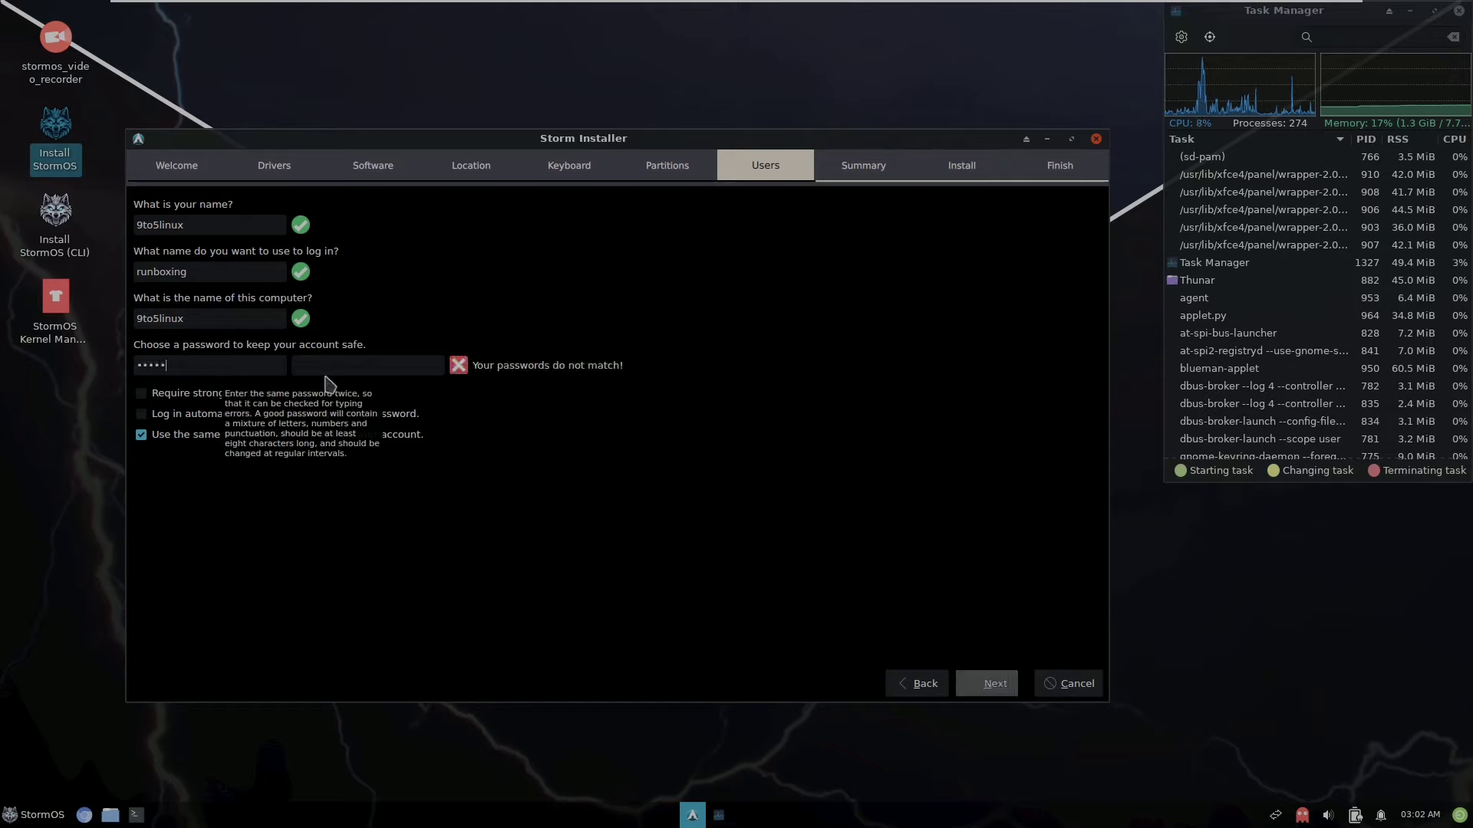
# - Type the account password in both fields, leave strong passwords off, and enable automatic login
pyautogui.click(329, 365)
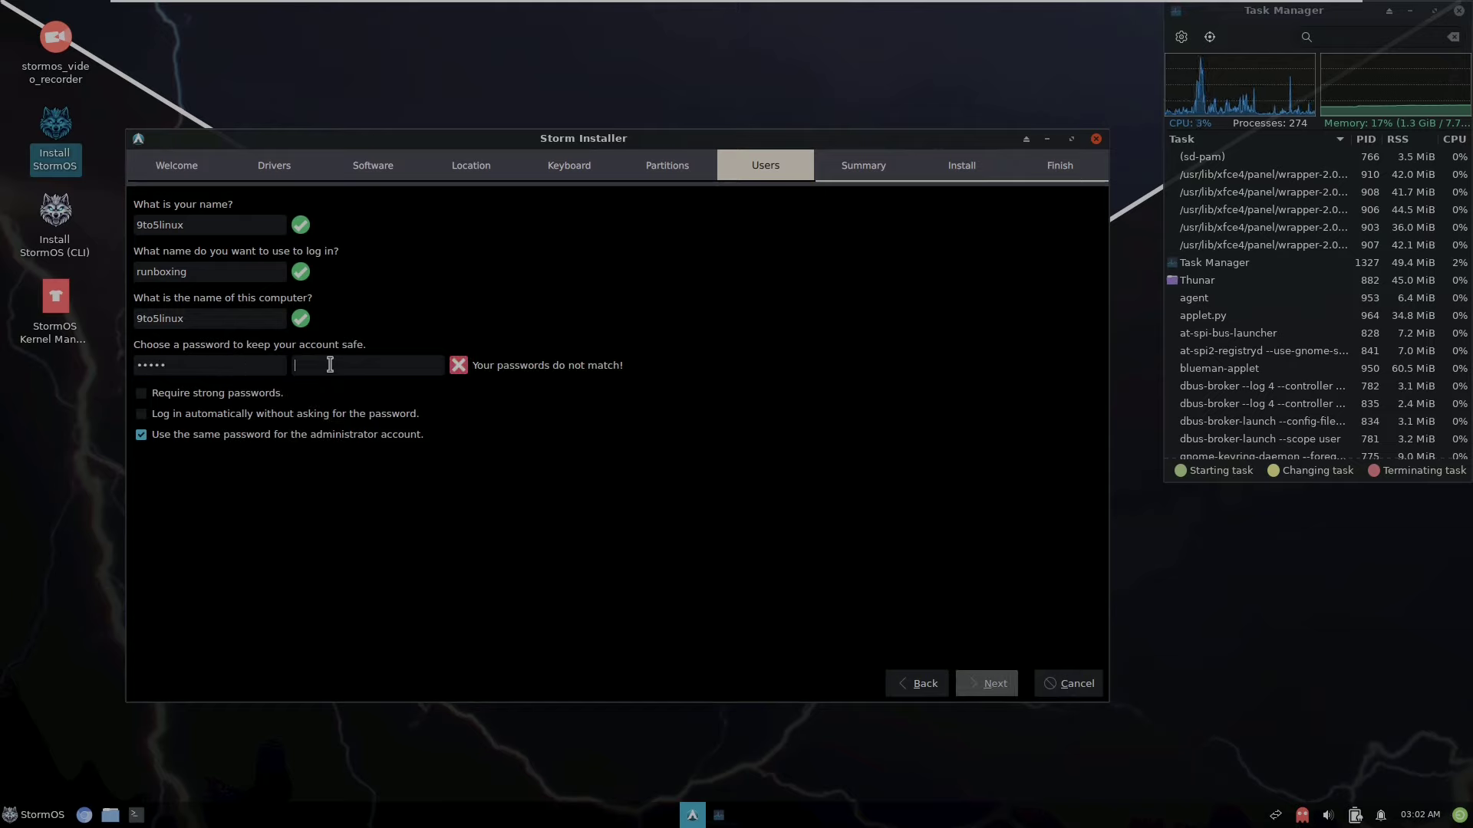
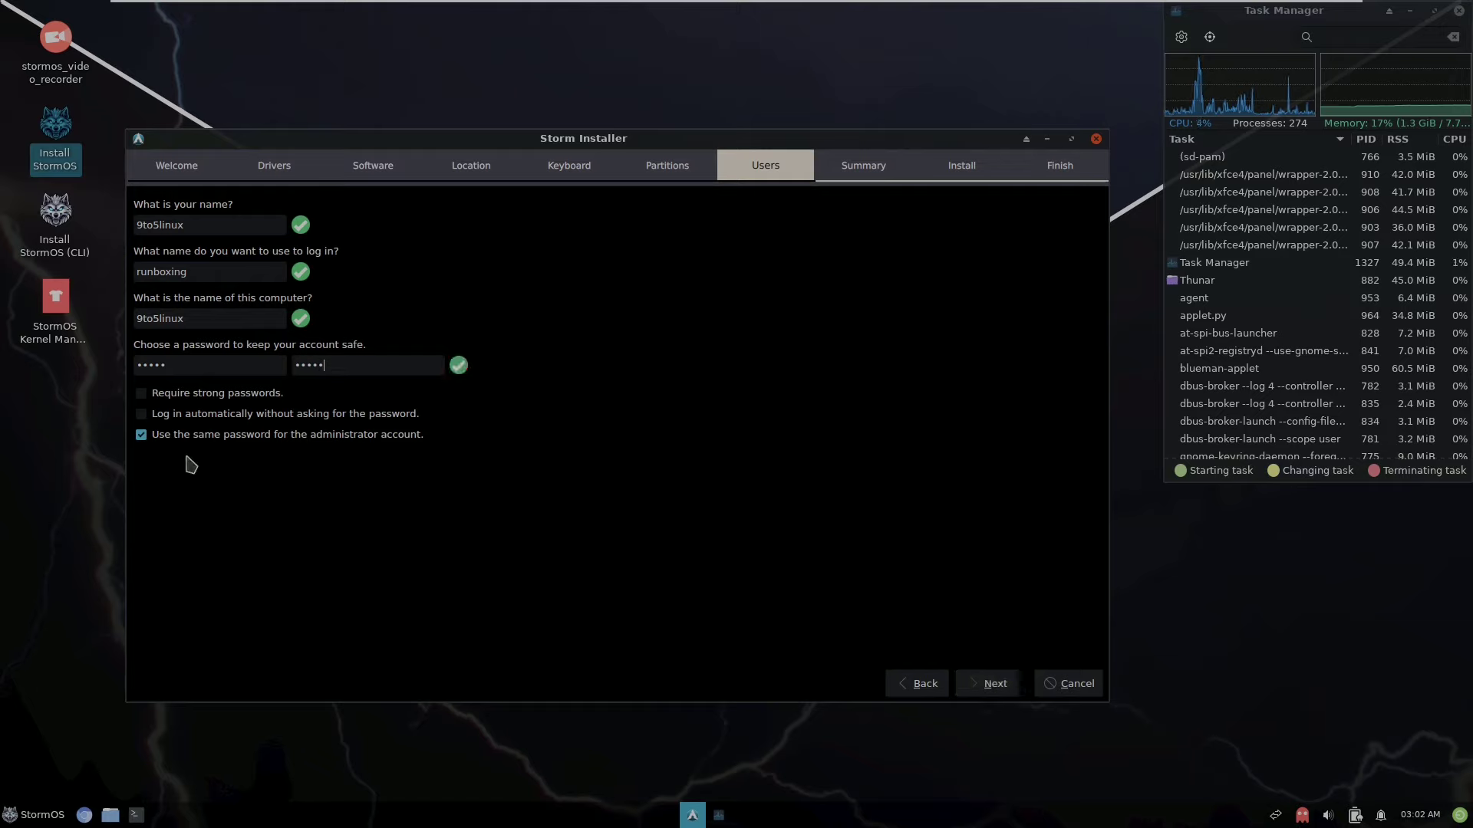
pyautogui.click(176, 398)
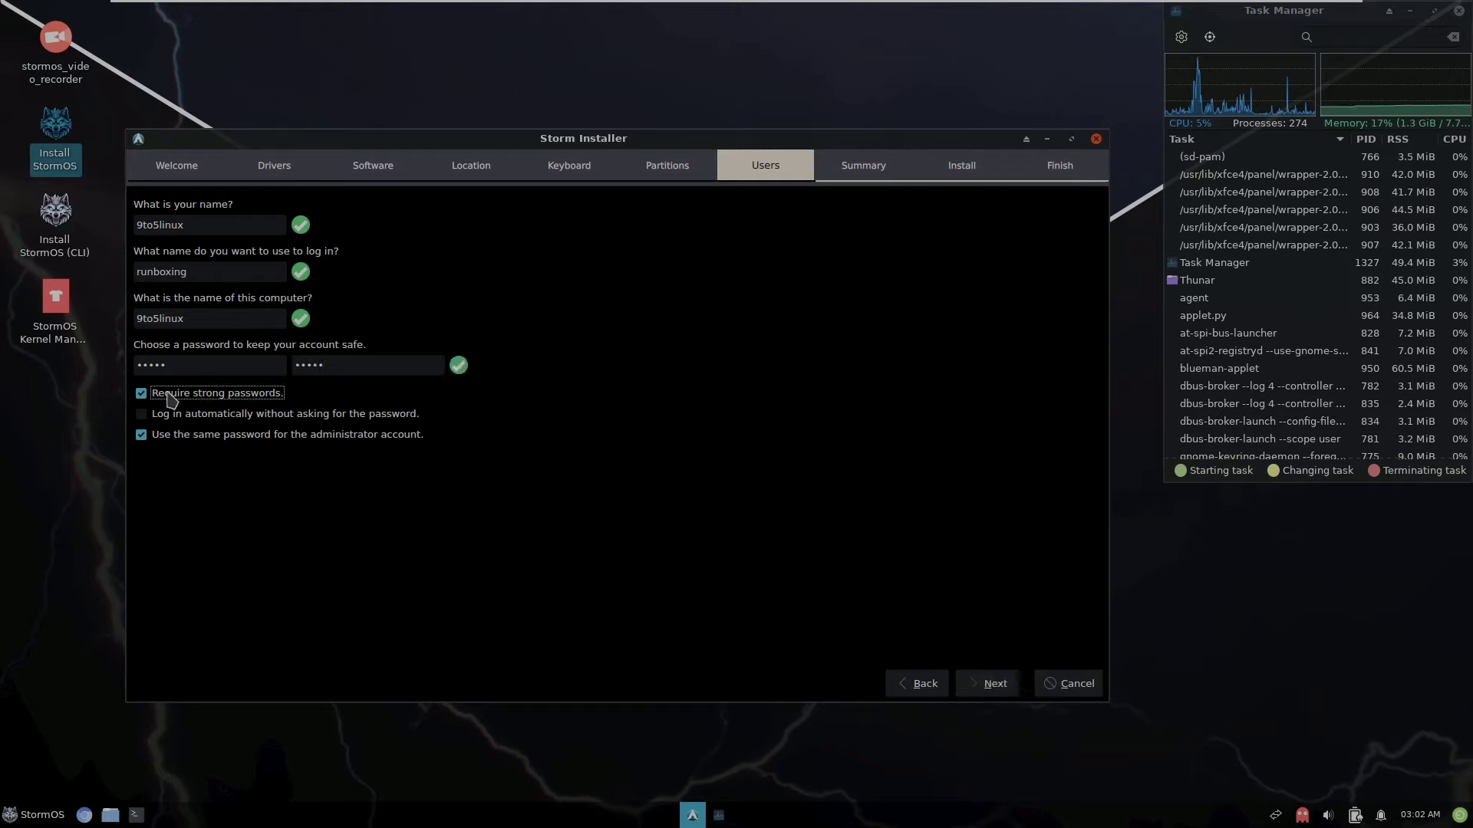
pyautogui.click(142, 394)
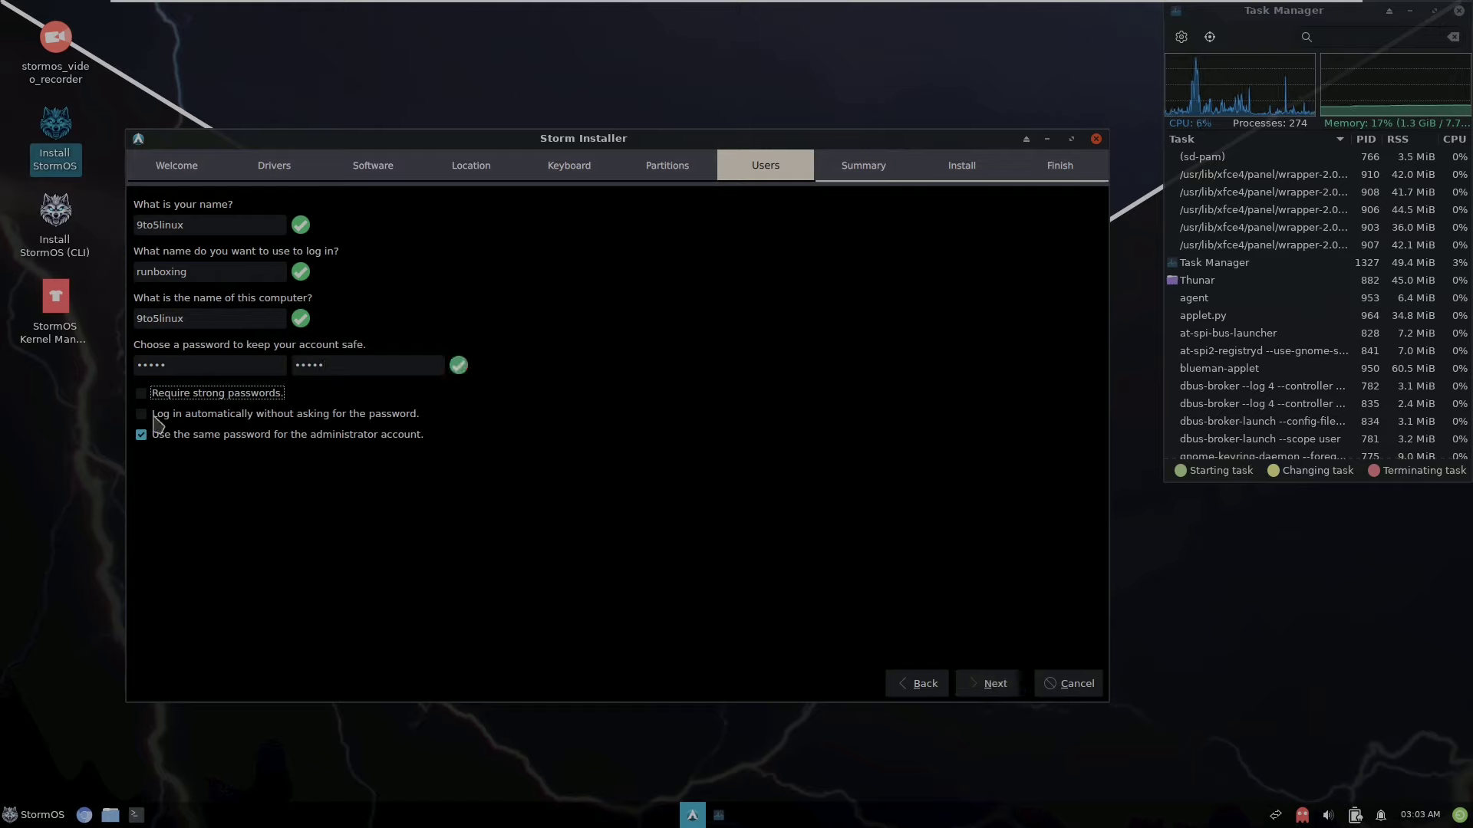
pyautogui.click(142, 415)
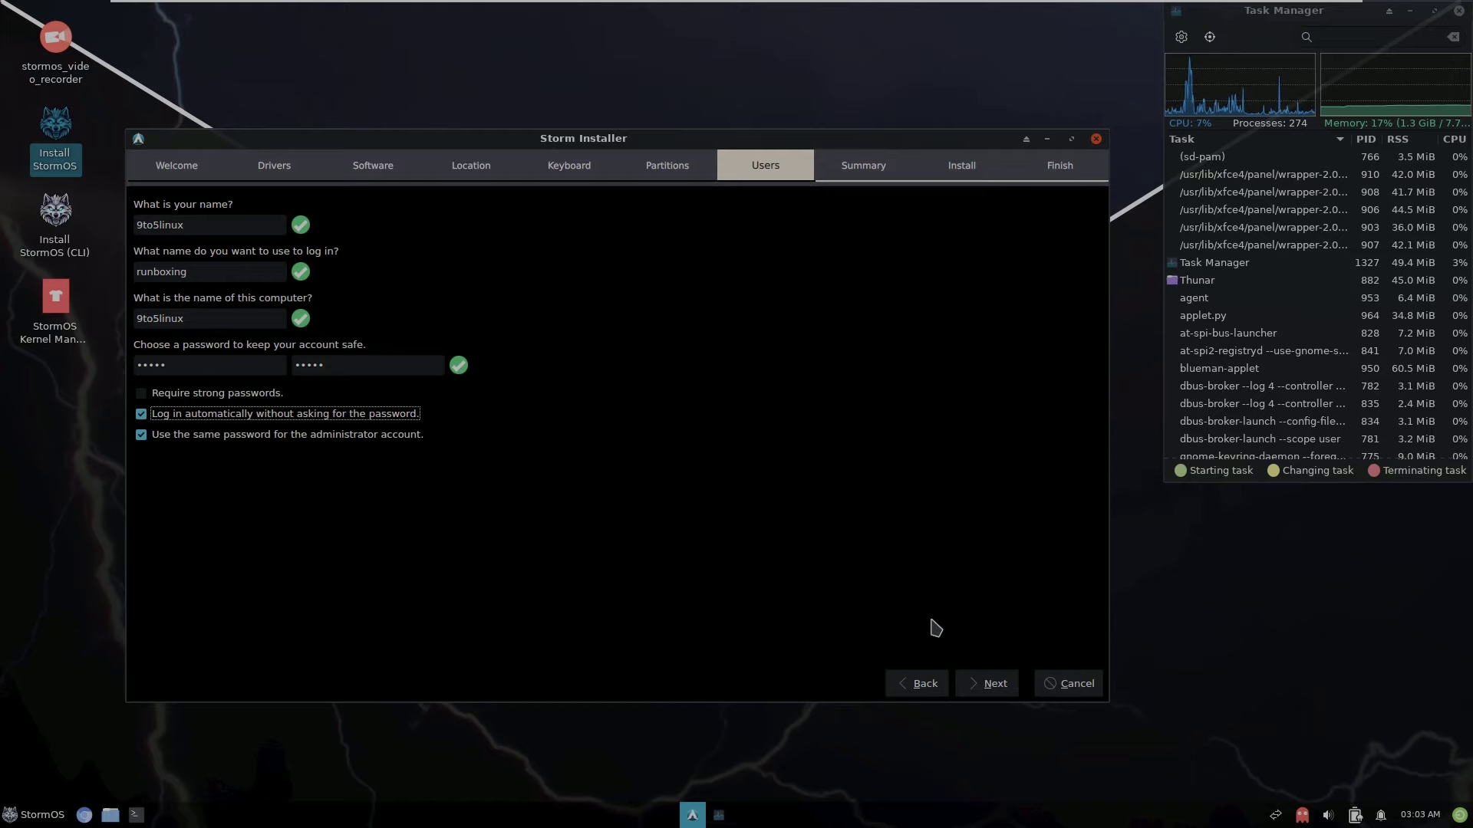
pyautogui.click(995, 682)
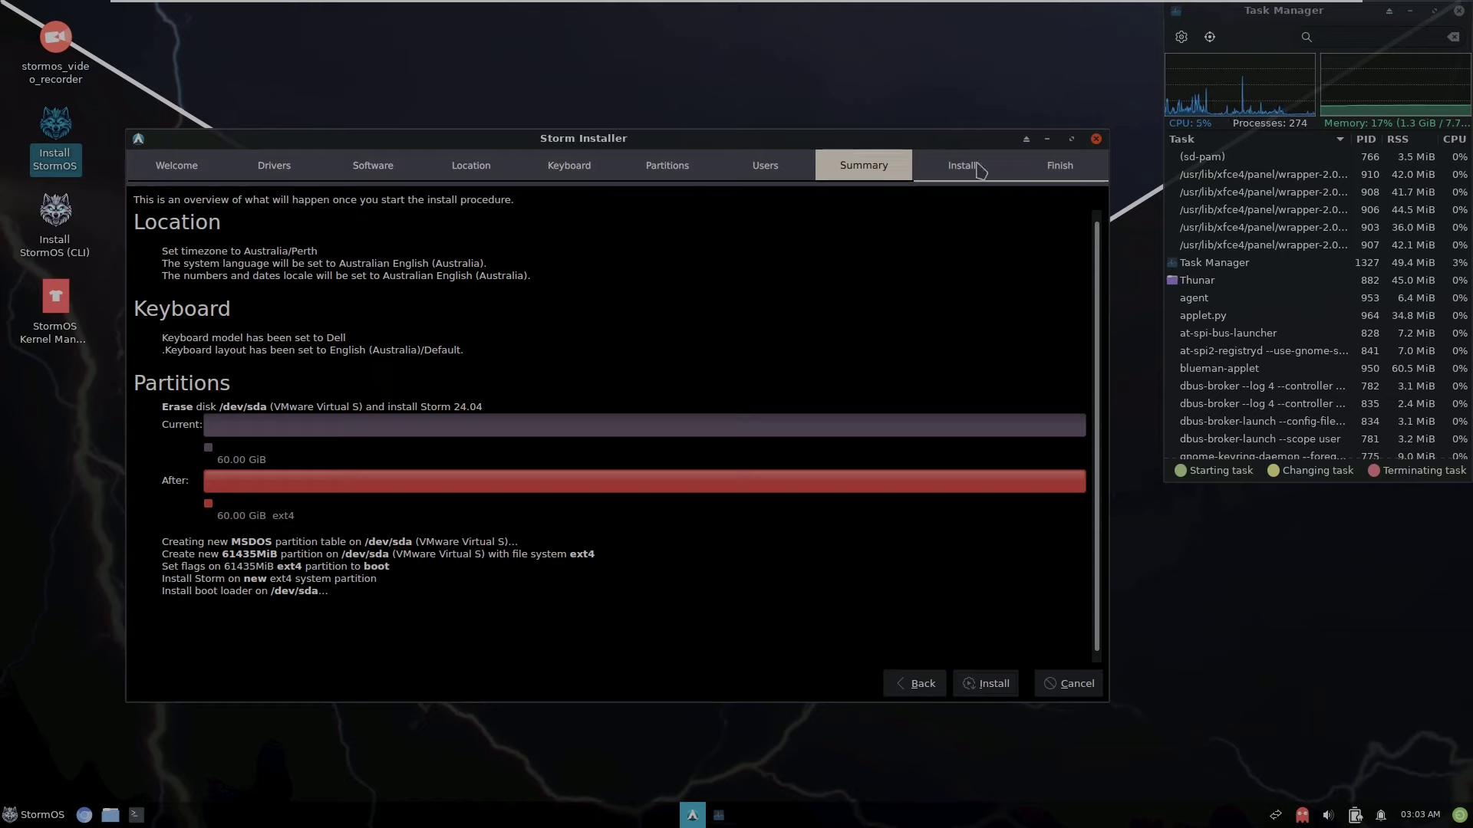
# - Close Storm Installer and answer Yes to cancel the installation
pyautogui.click(1096, 139)
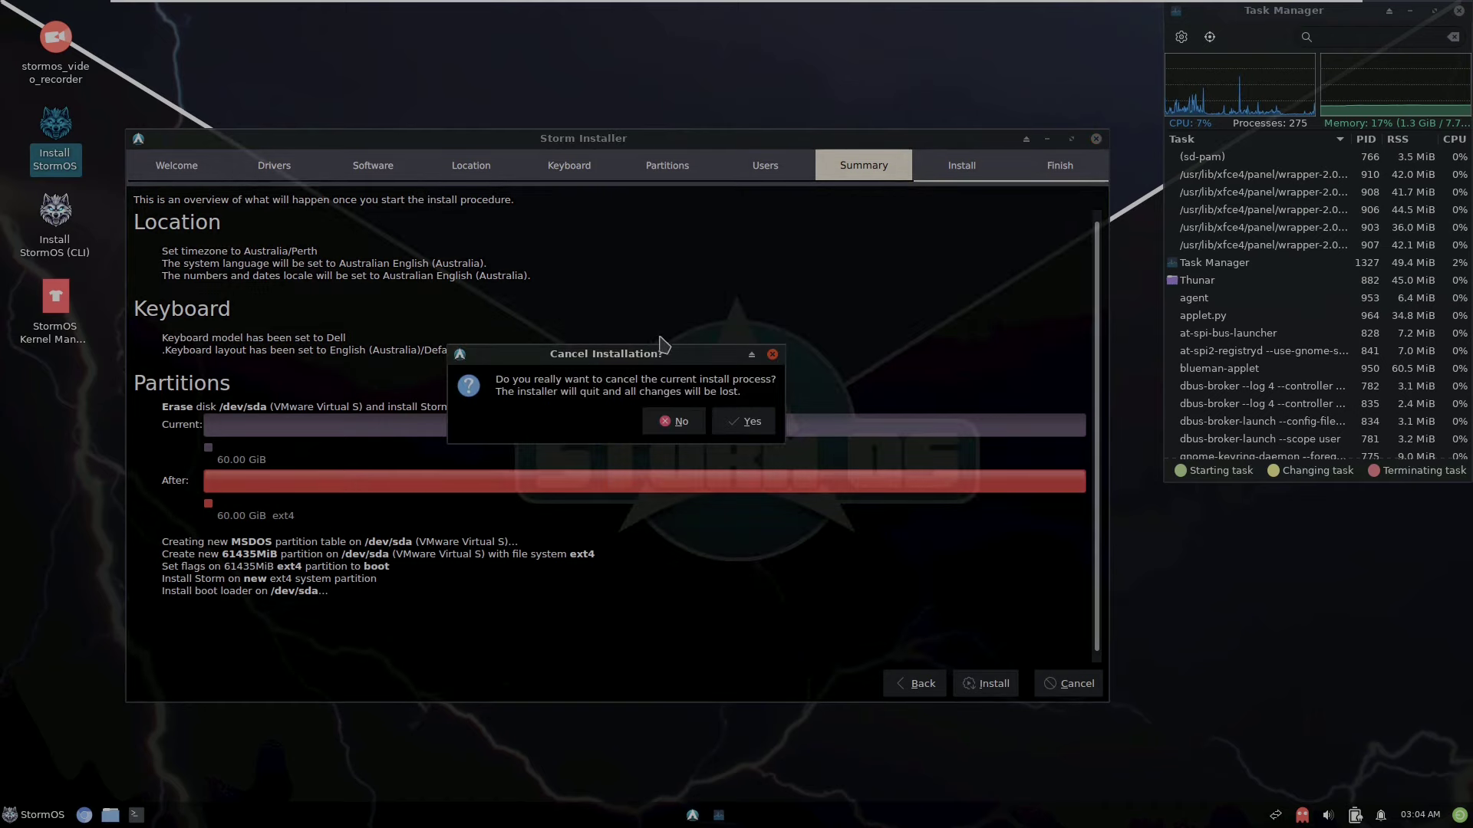
pyautogui.click(735, 430)
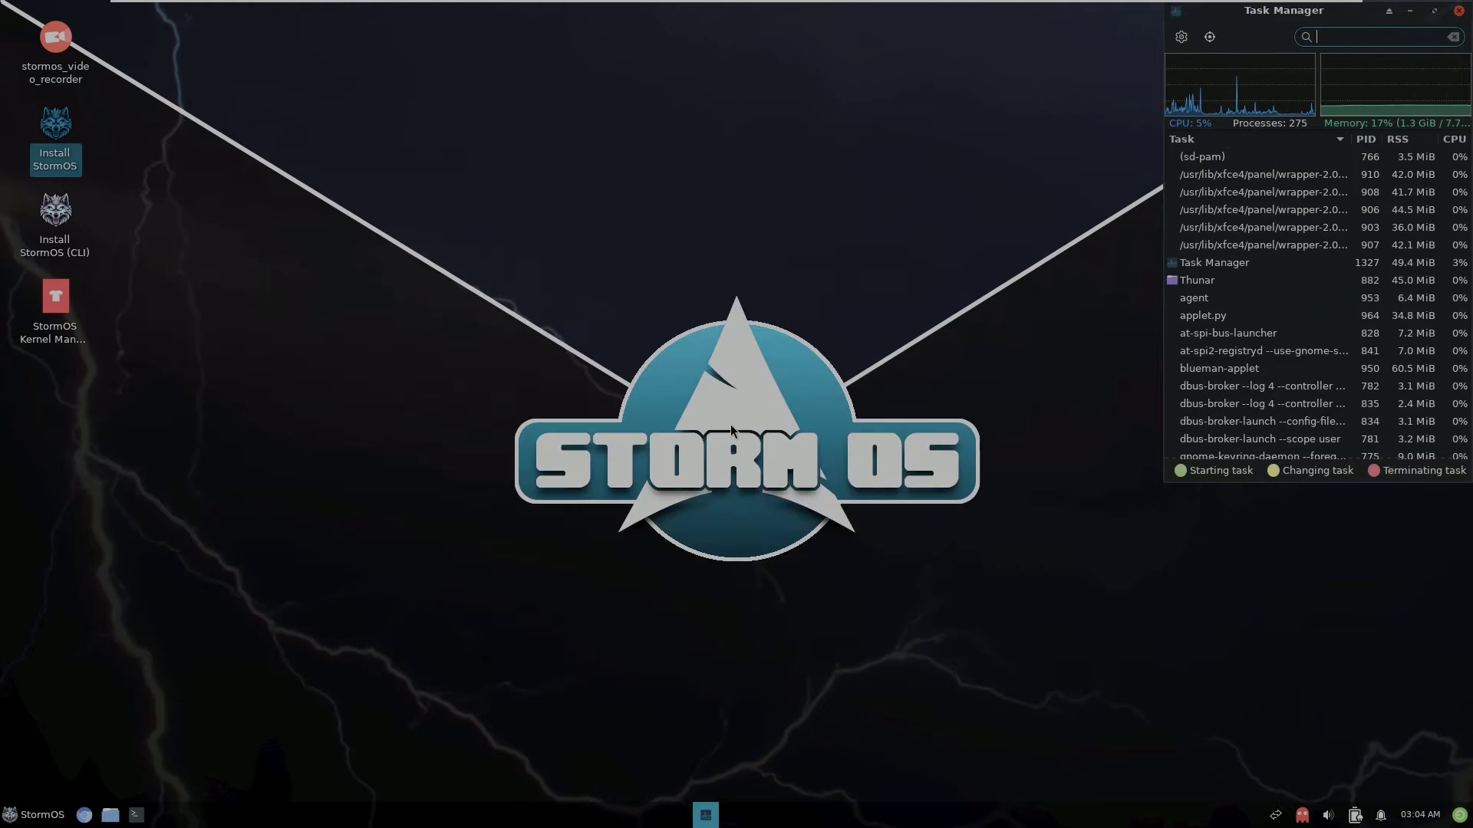
# - Open Desktop Settings from the desktop context menu and maximise its window
pyautogui.rightClick(357, 151)
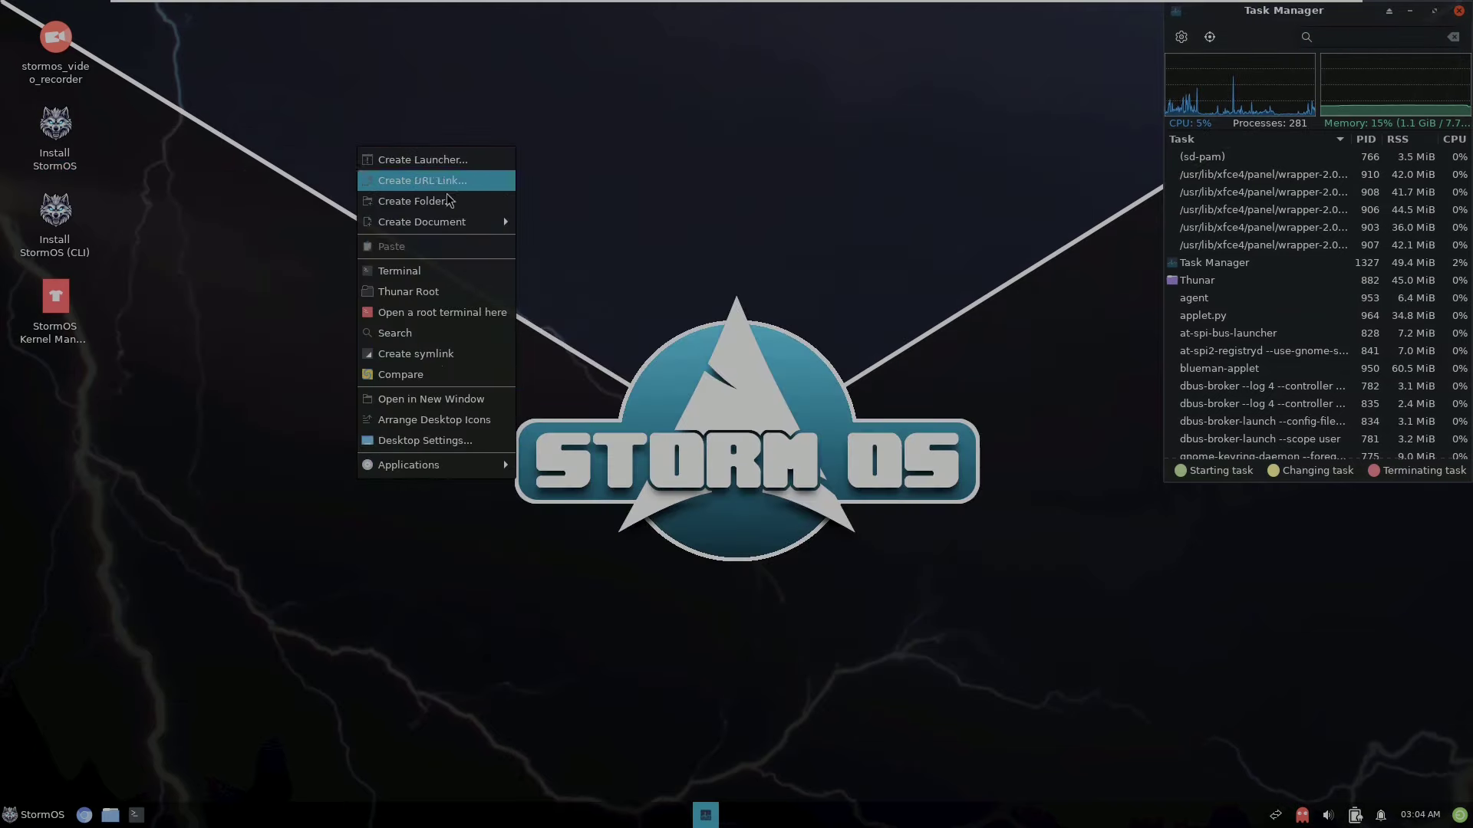
pyautogui.click(459, 441)
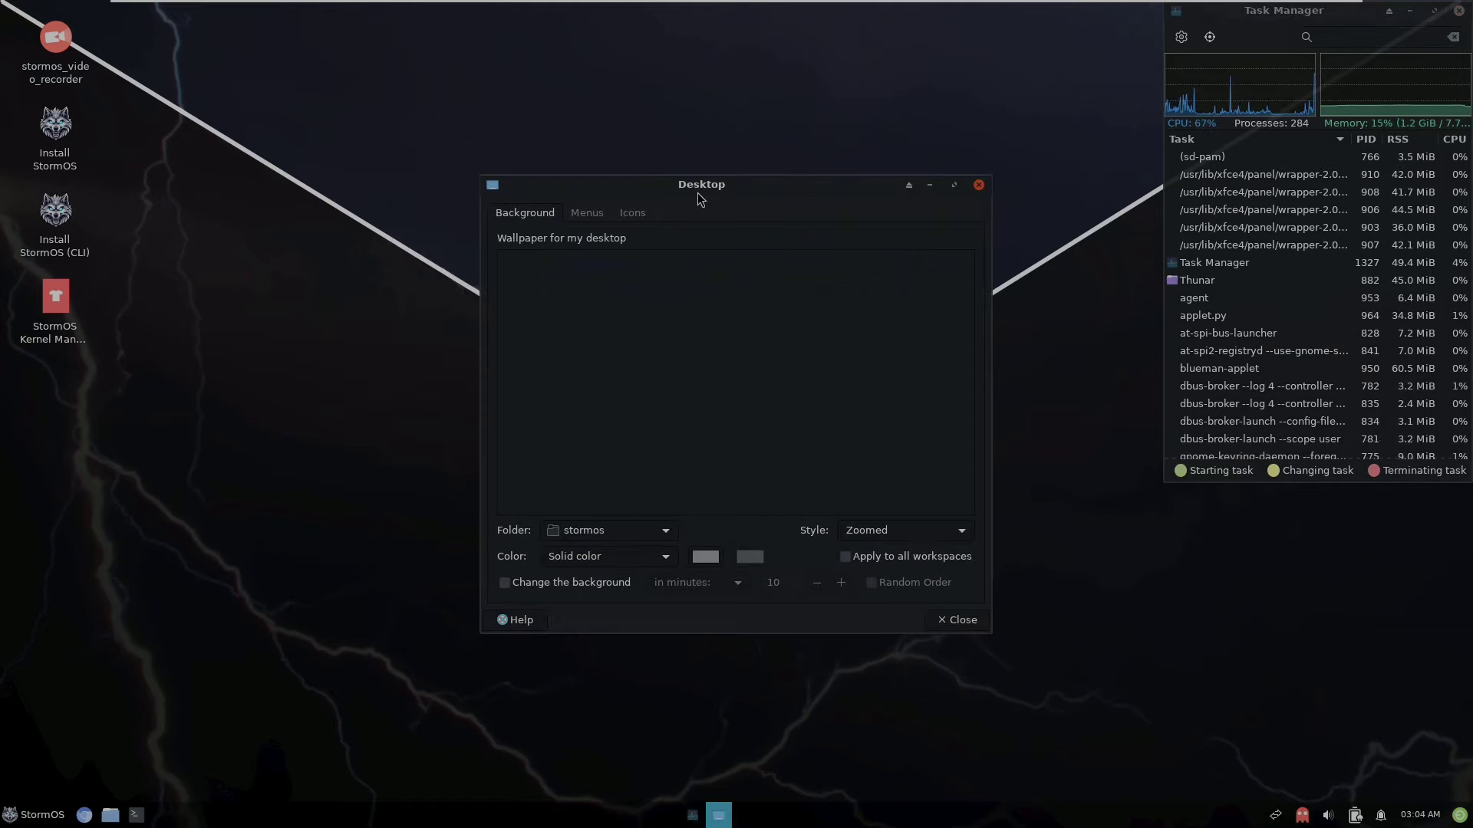
pyautogui.moveTo(697, 191); pyautogui.dragTo(422, 111)
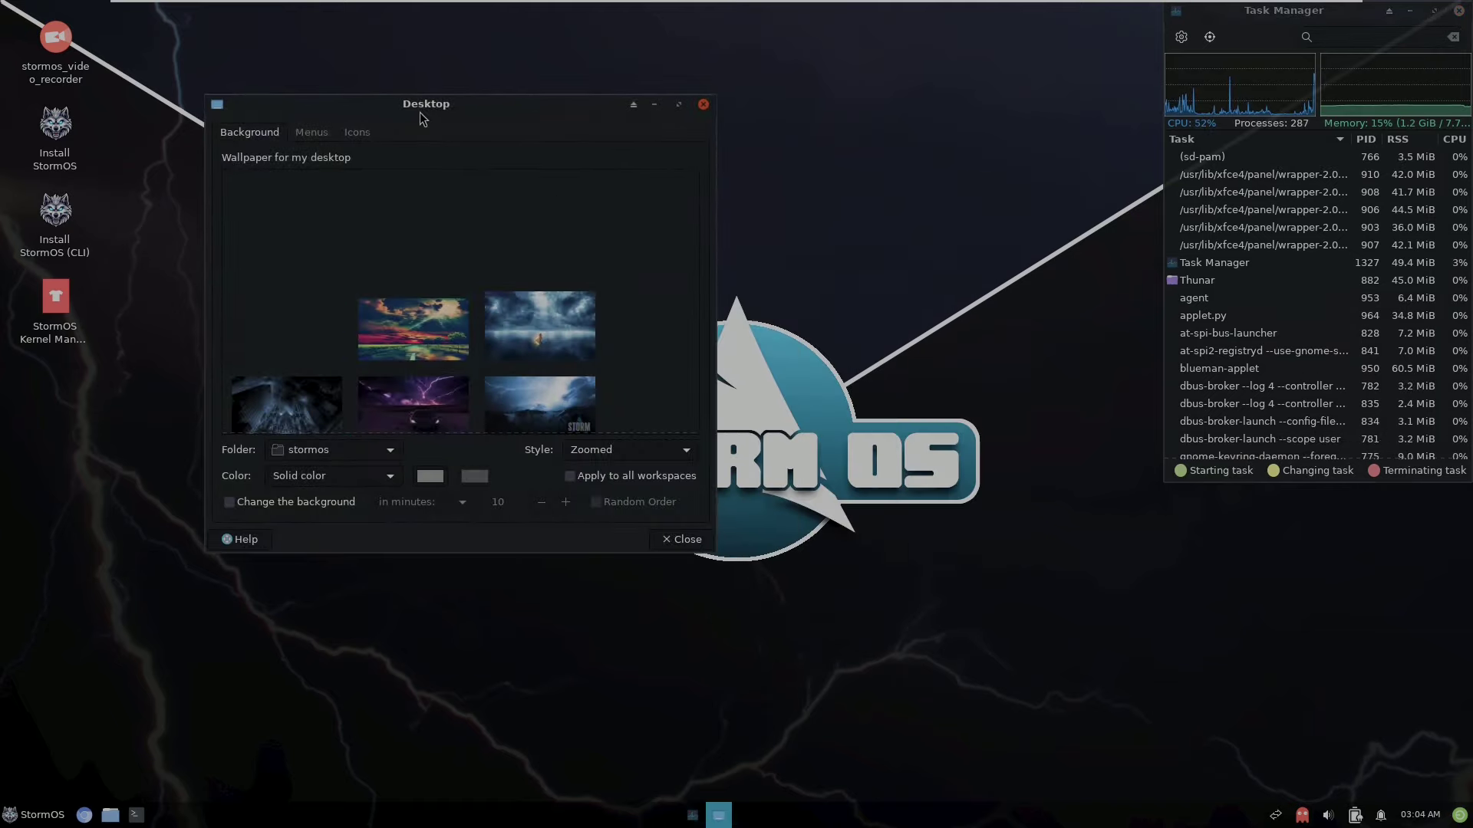
pyautogui.click(679, 104)
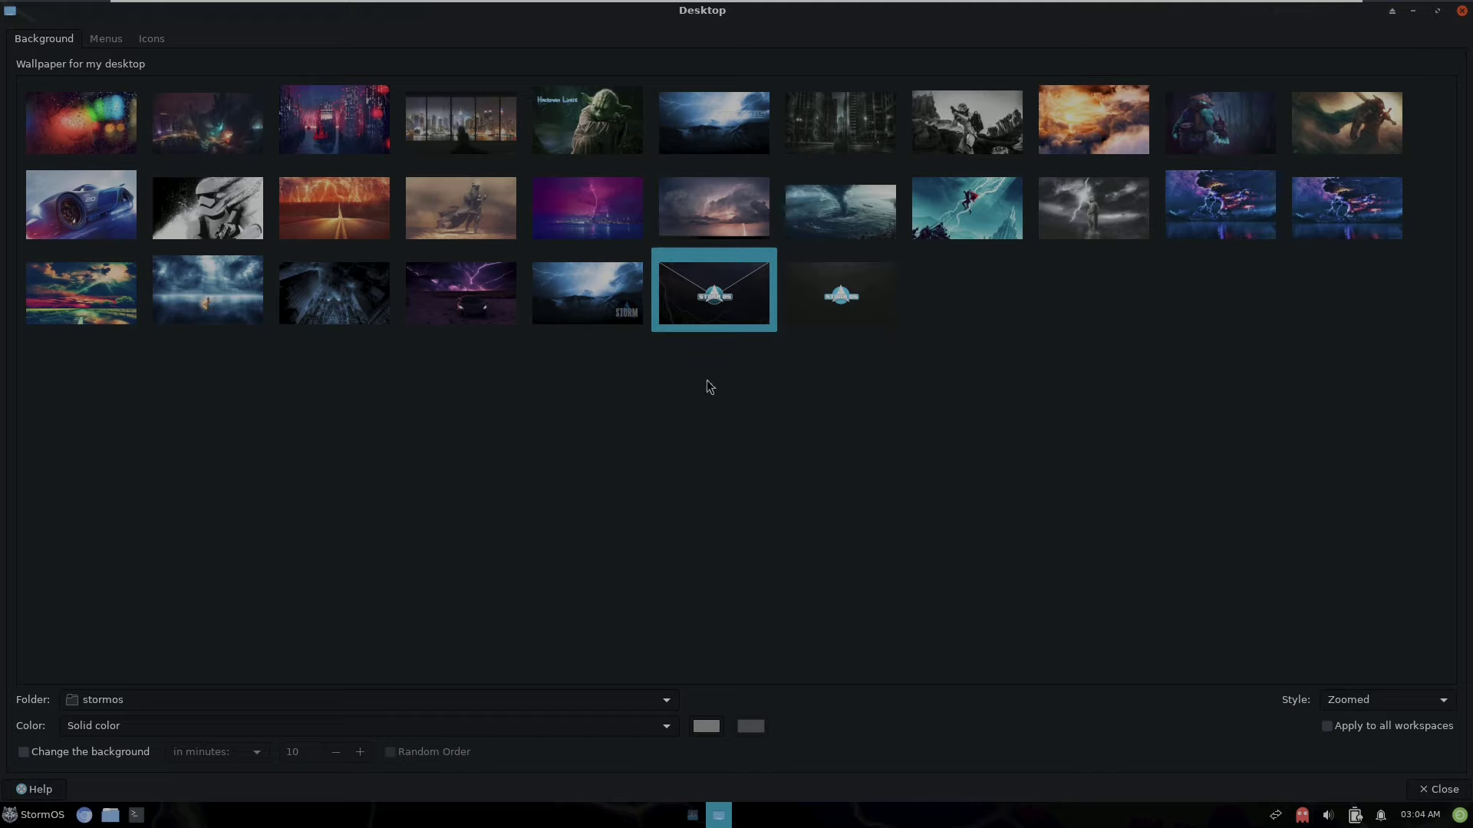
# - Try the blue race car wallpaper, then browse the backgrounds and stormos wallpaper folders
pyautogui.click(106, 224)
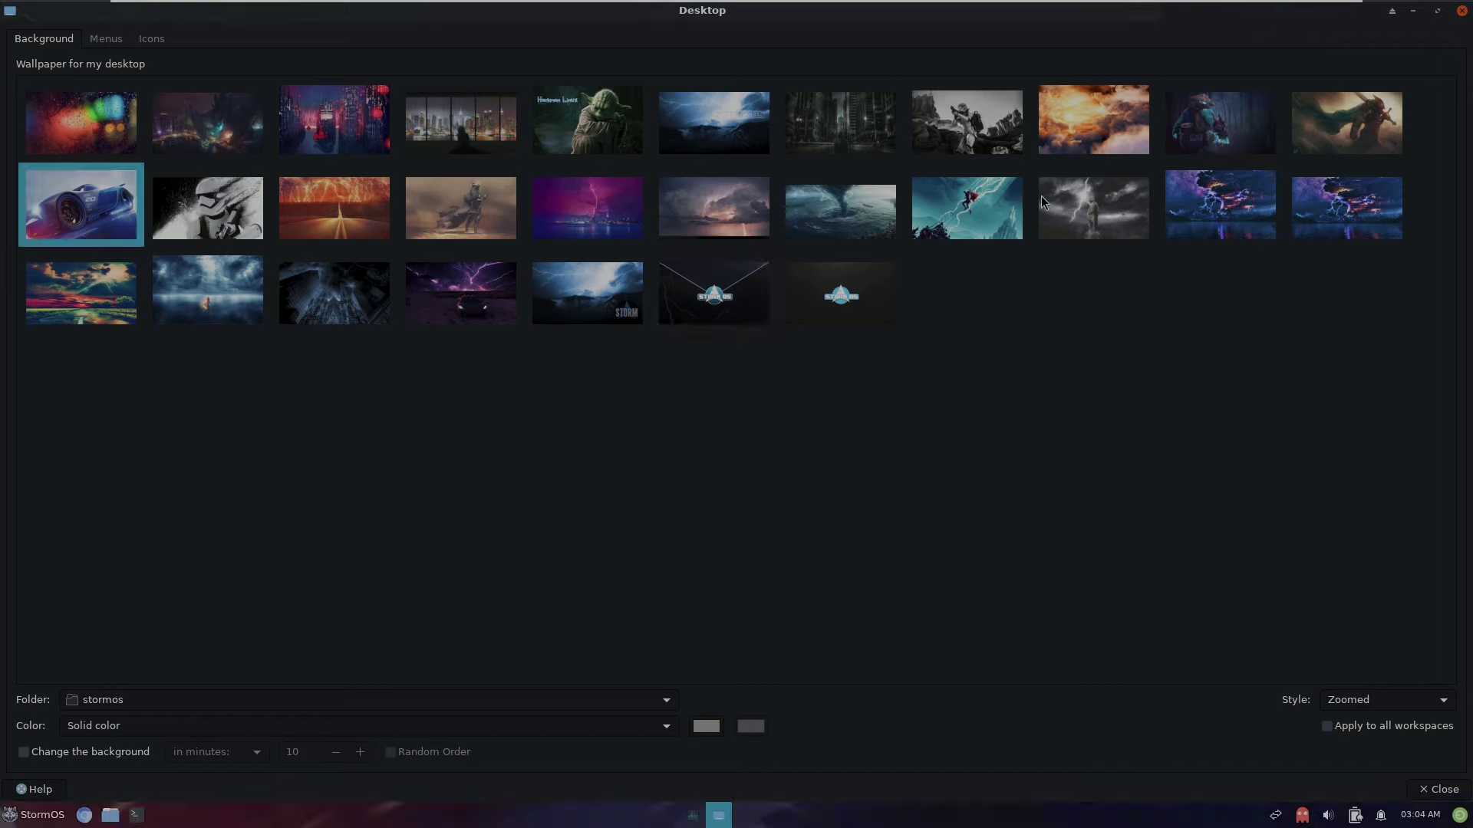
pyautogui.click(1435, 12)
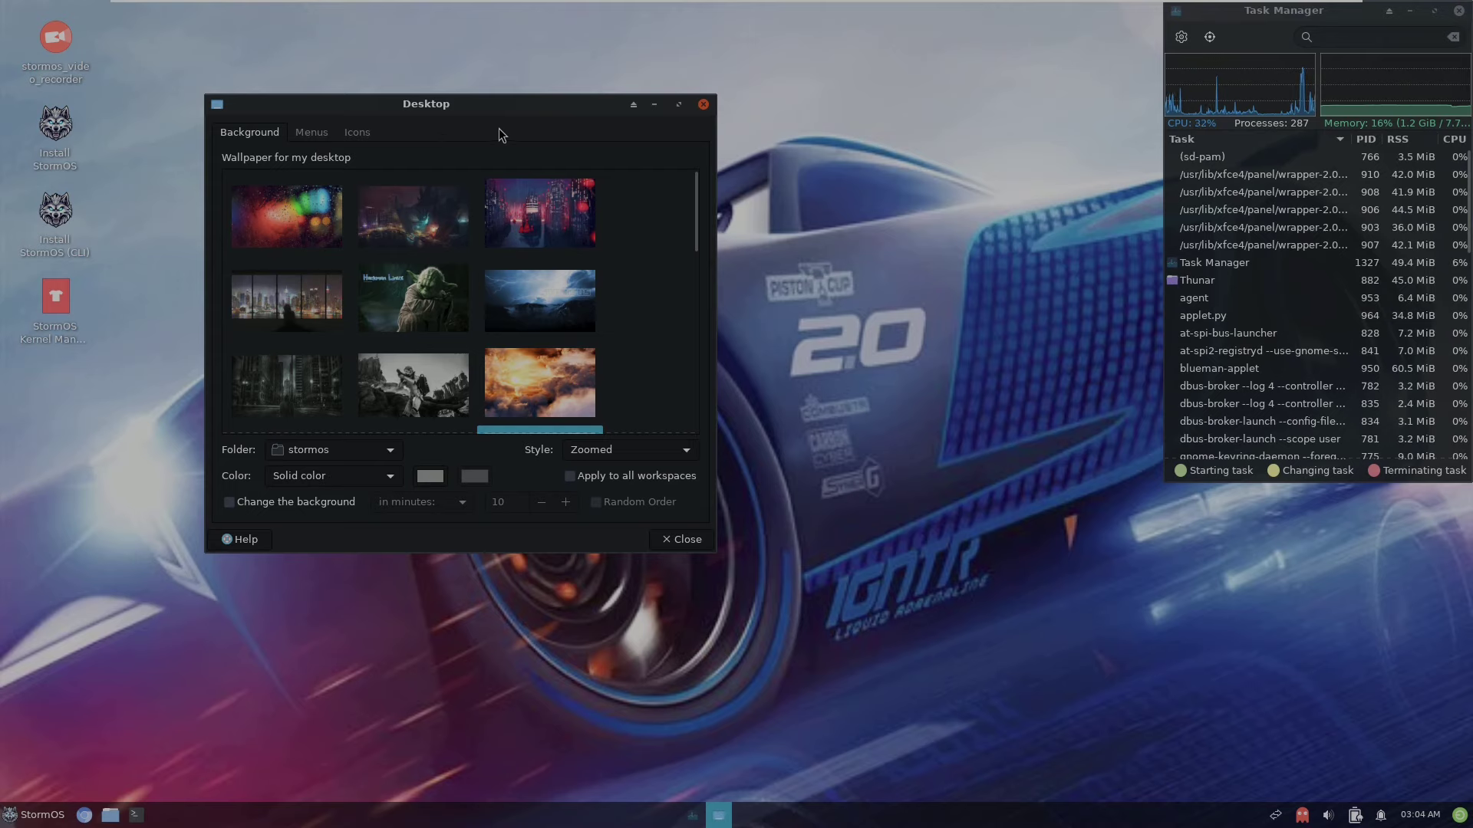
pyautogui.click(311, 133)
pyautogui.click(354, 135)
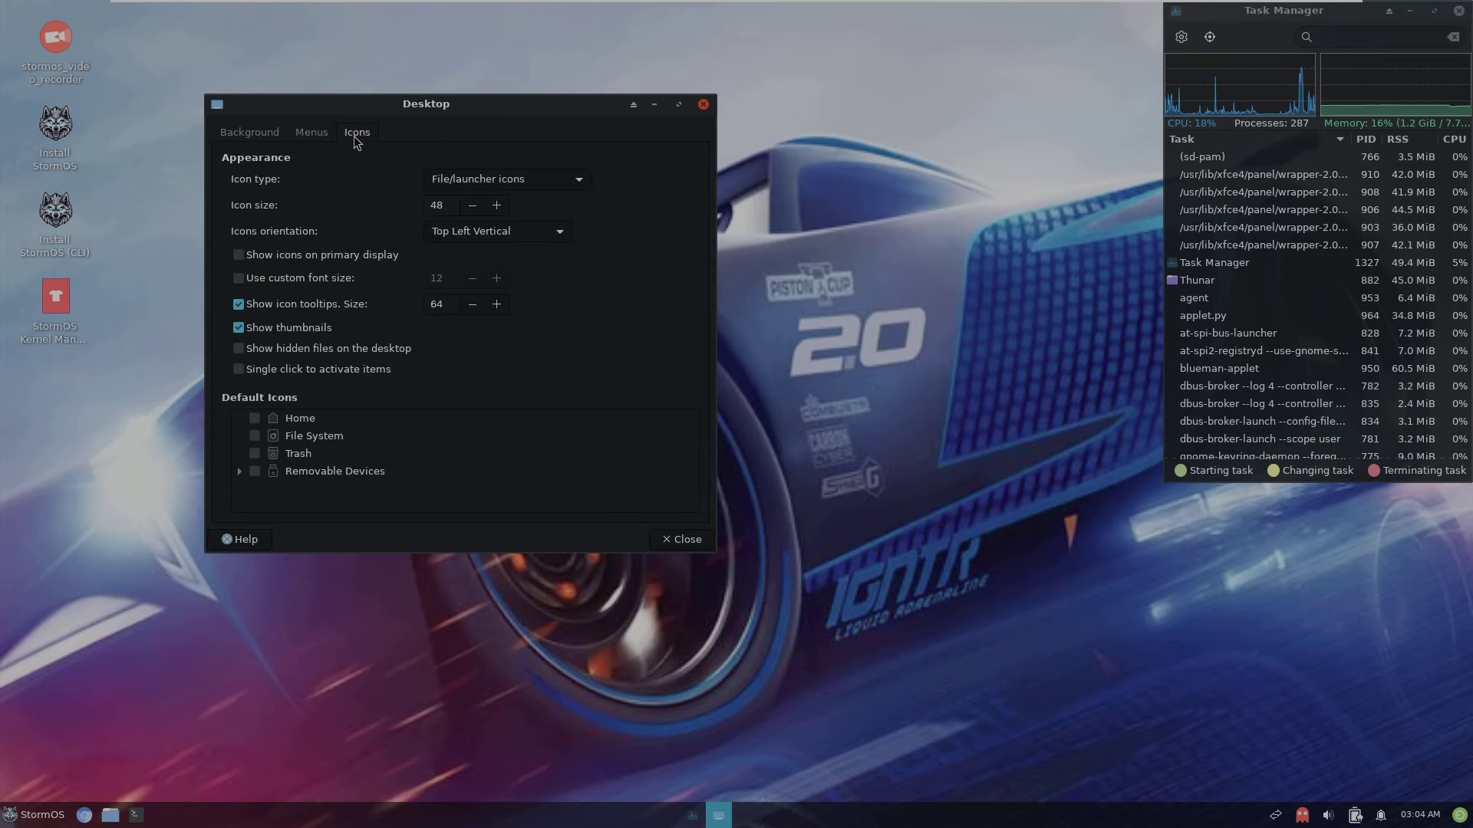
pyautogui.click(231, 134)
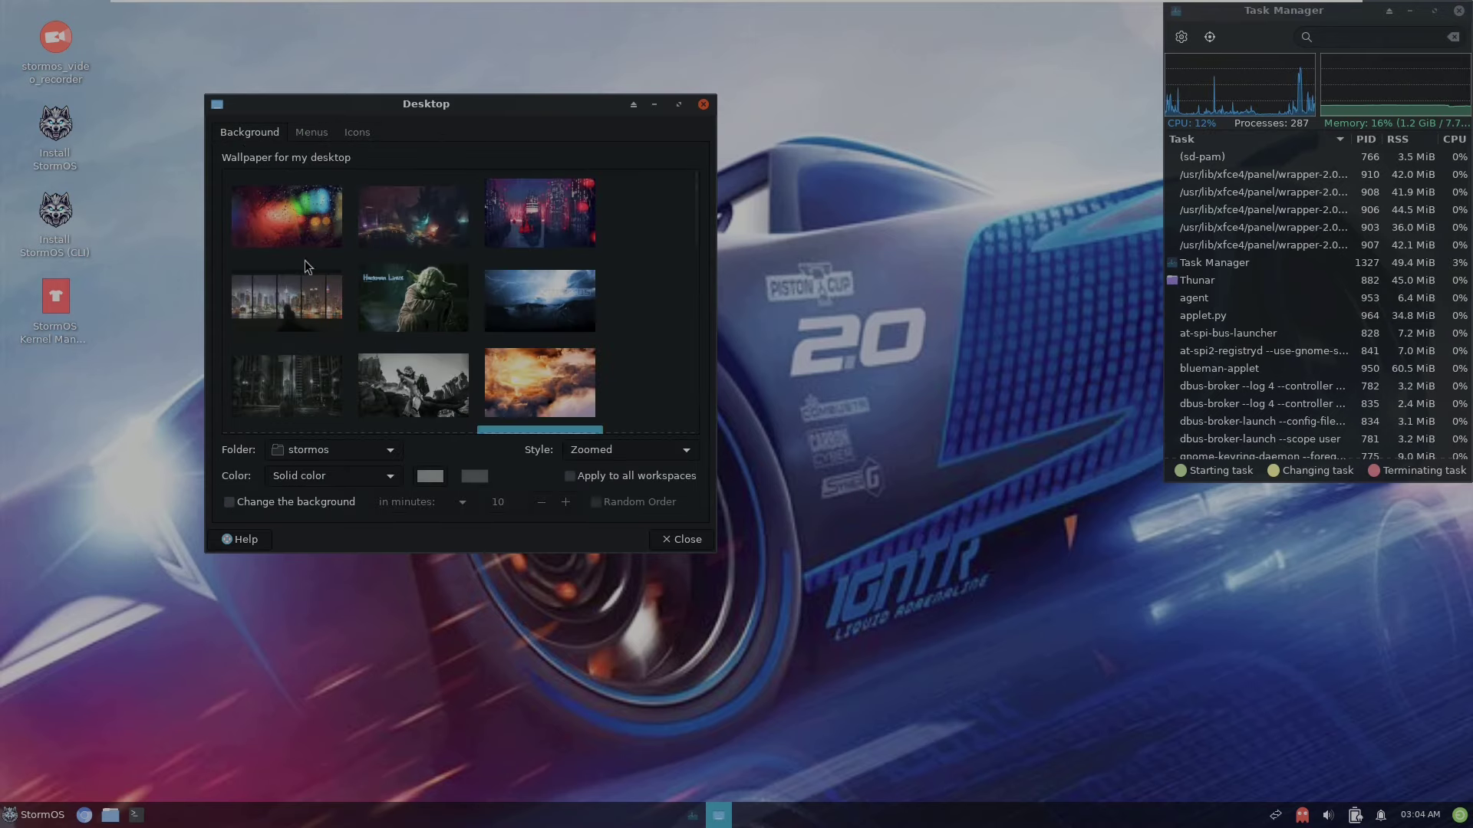
pyautogui.click(327, 459)
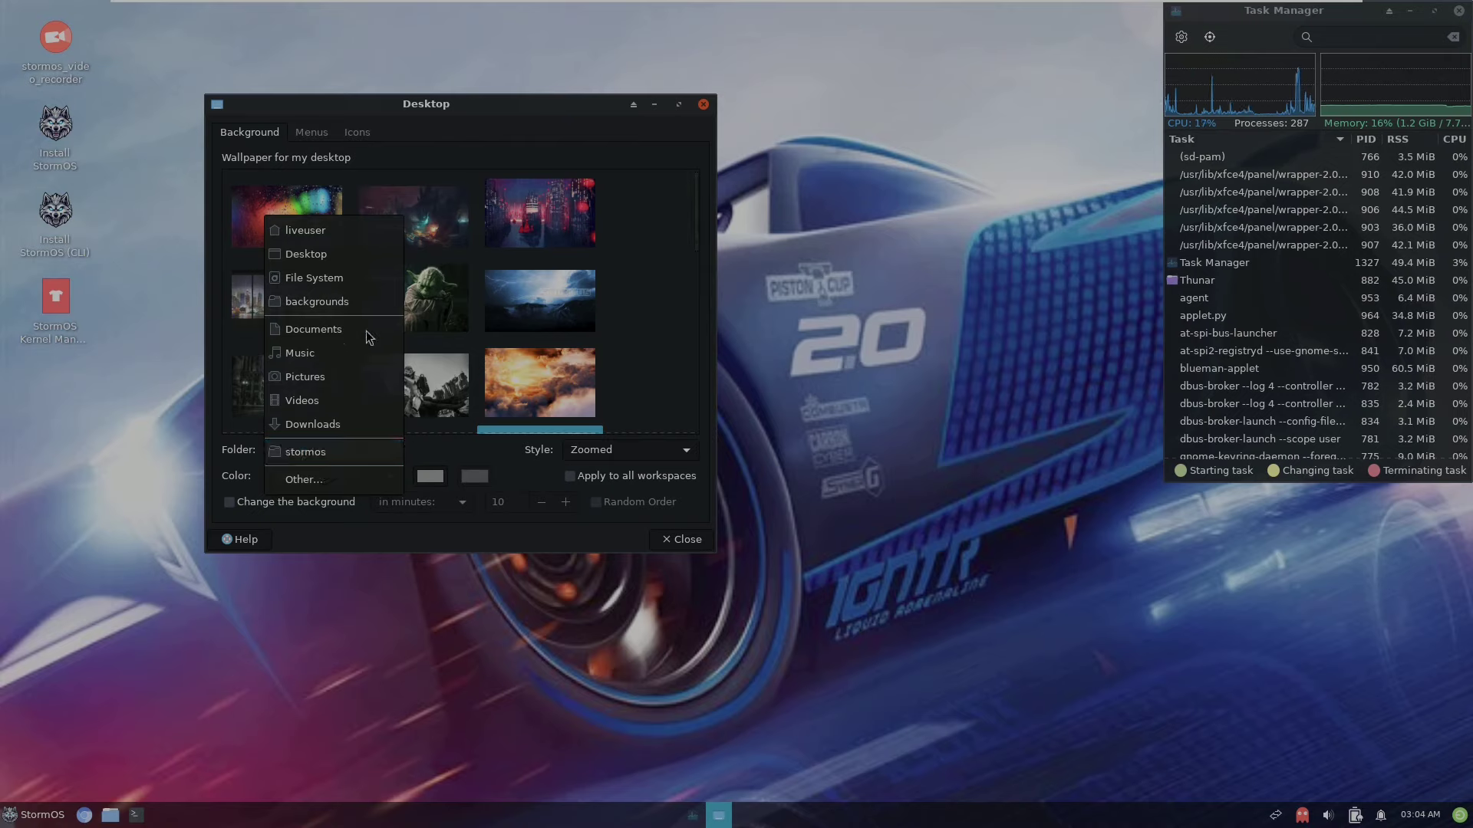
pyautogui.click(347, 301)
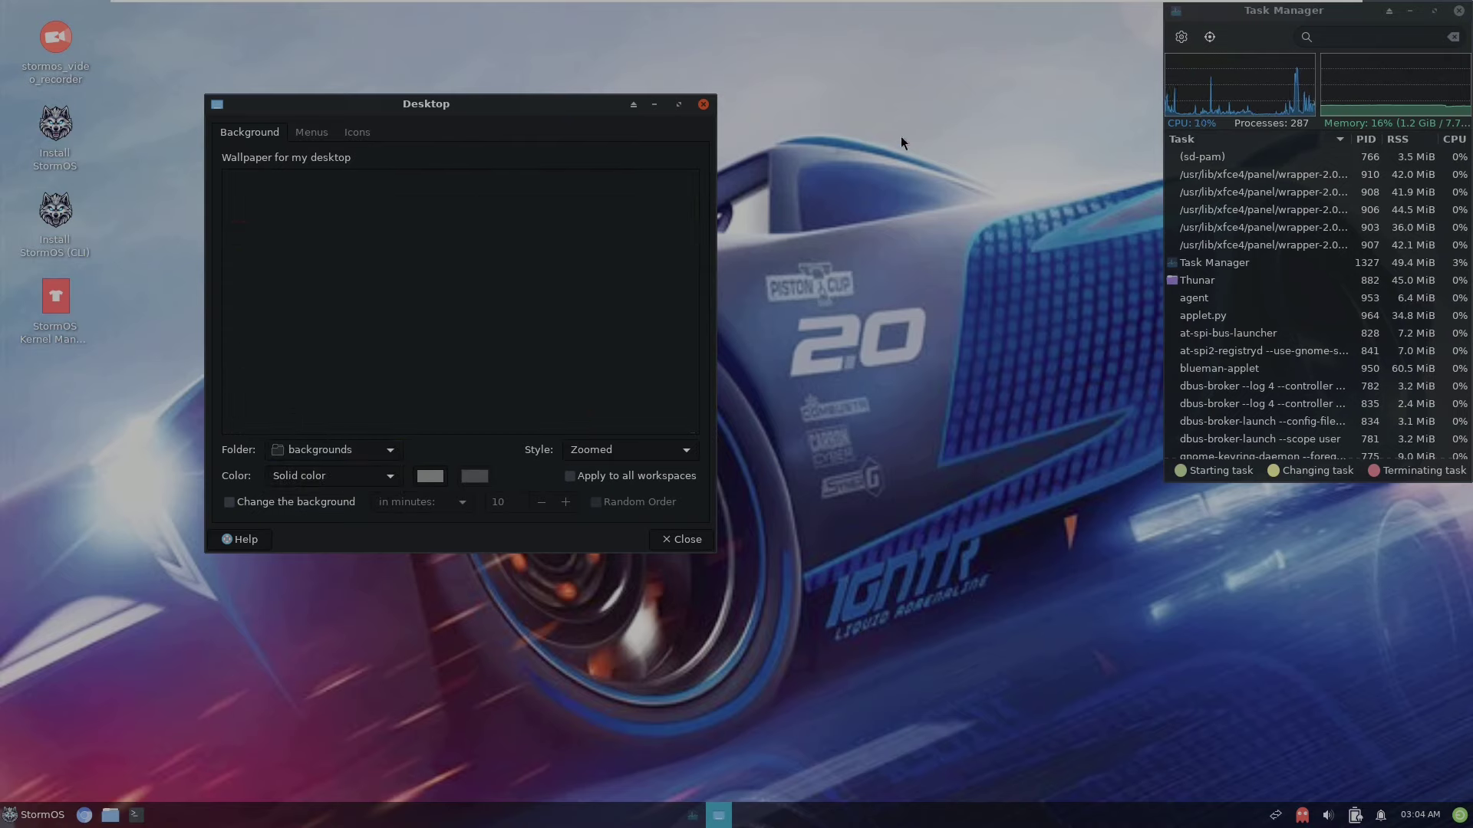
pyautogui.click(362, 448)
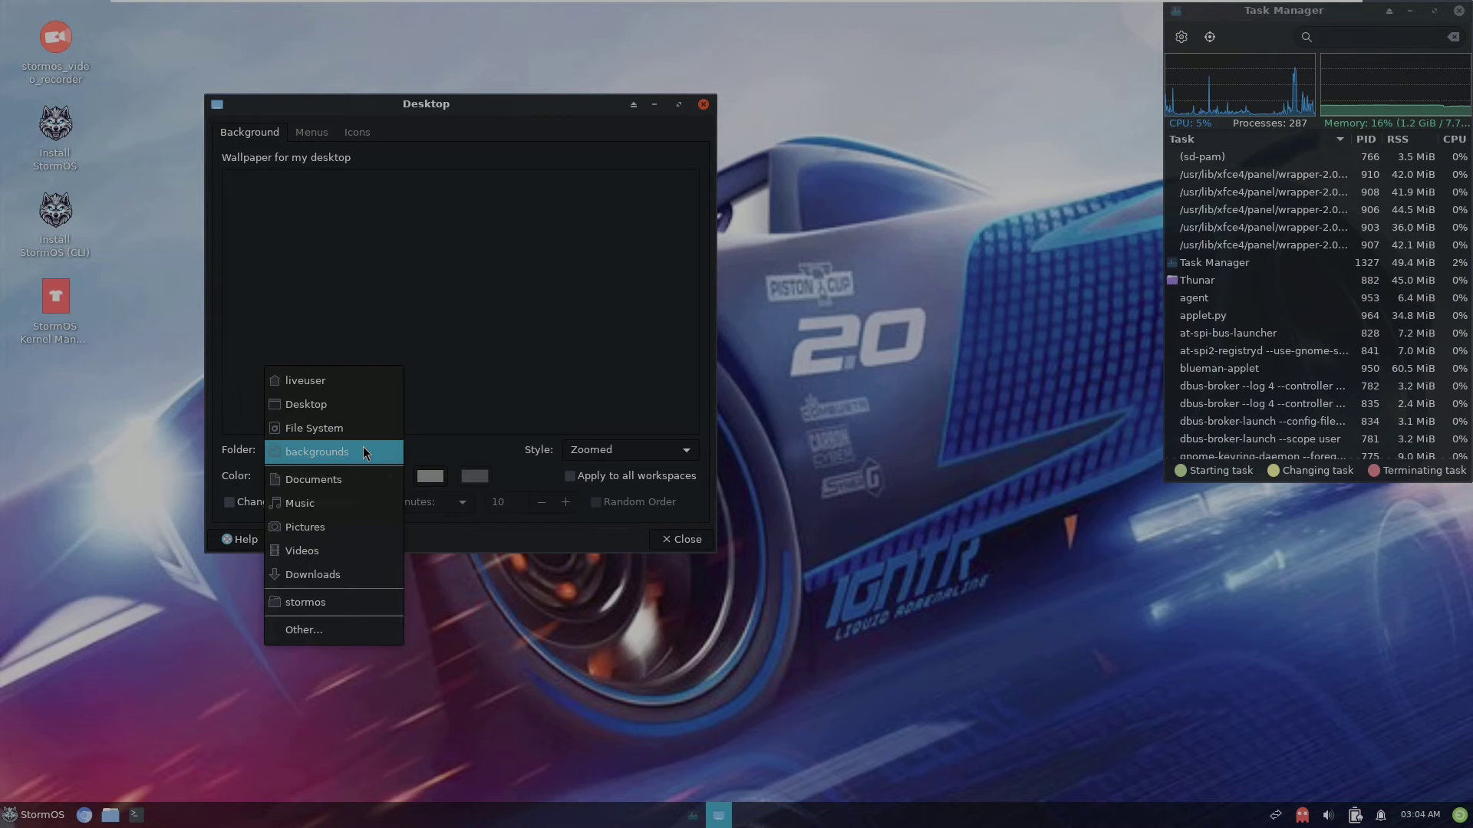
pyautogui.click(348, 606)
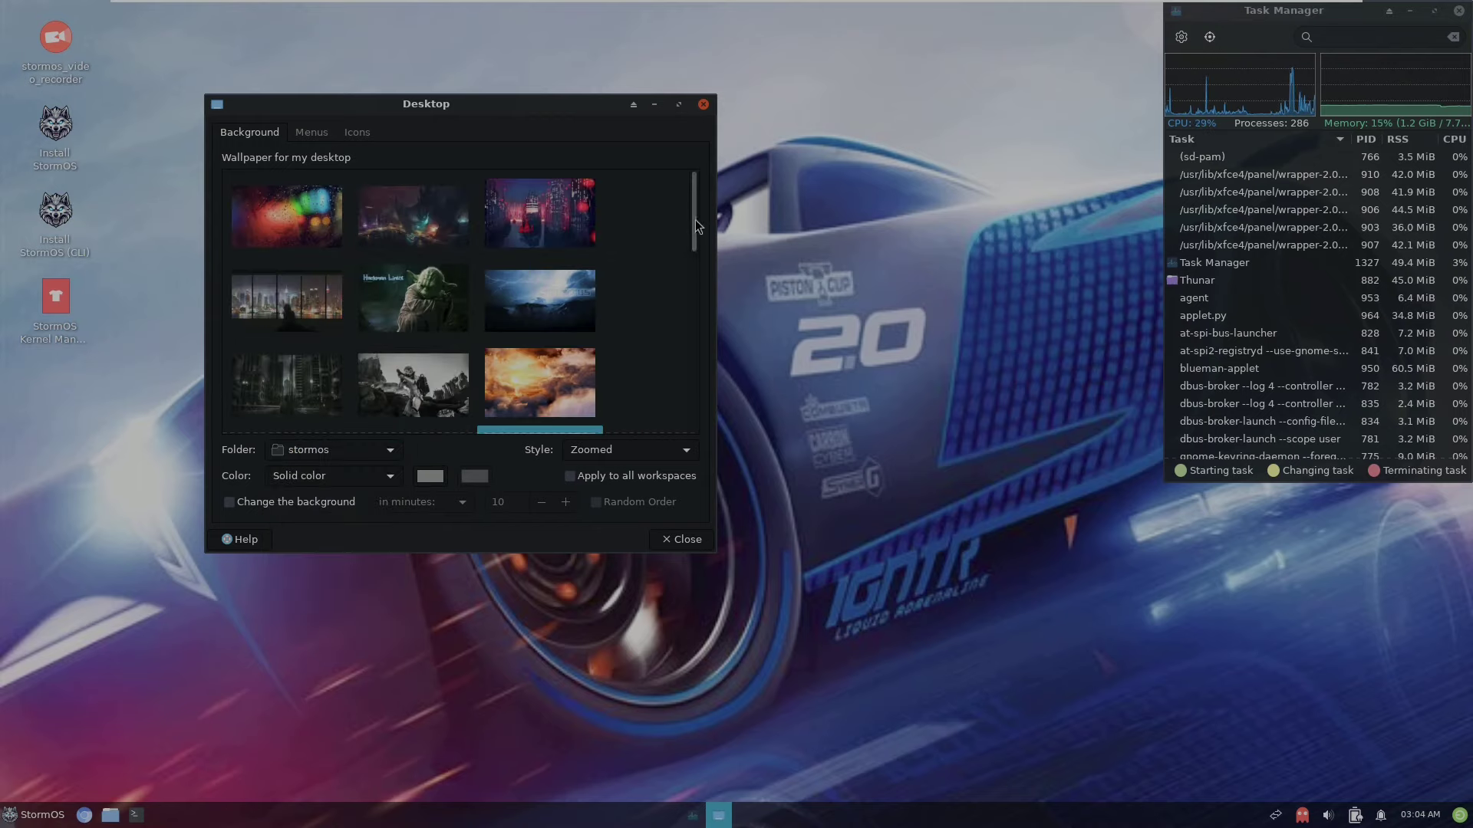
# - Set the red rainy-city wallpaper after trying the sandy armoured figure, then close the settings
pyautogui.moveTo(695, 219); pyautogui.dragTo(701, 266)
pyautogui.moveTo(639, 121); pyautogui.dragTo(895, 113)
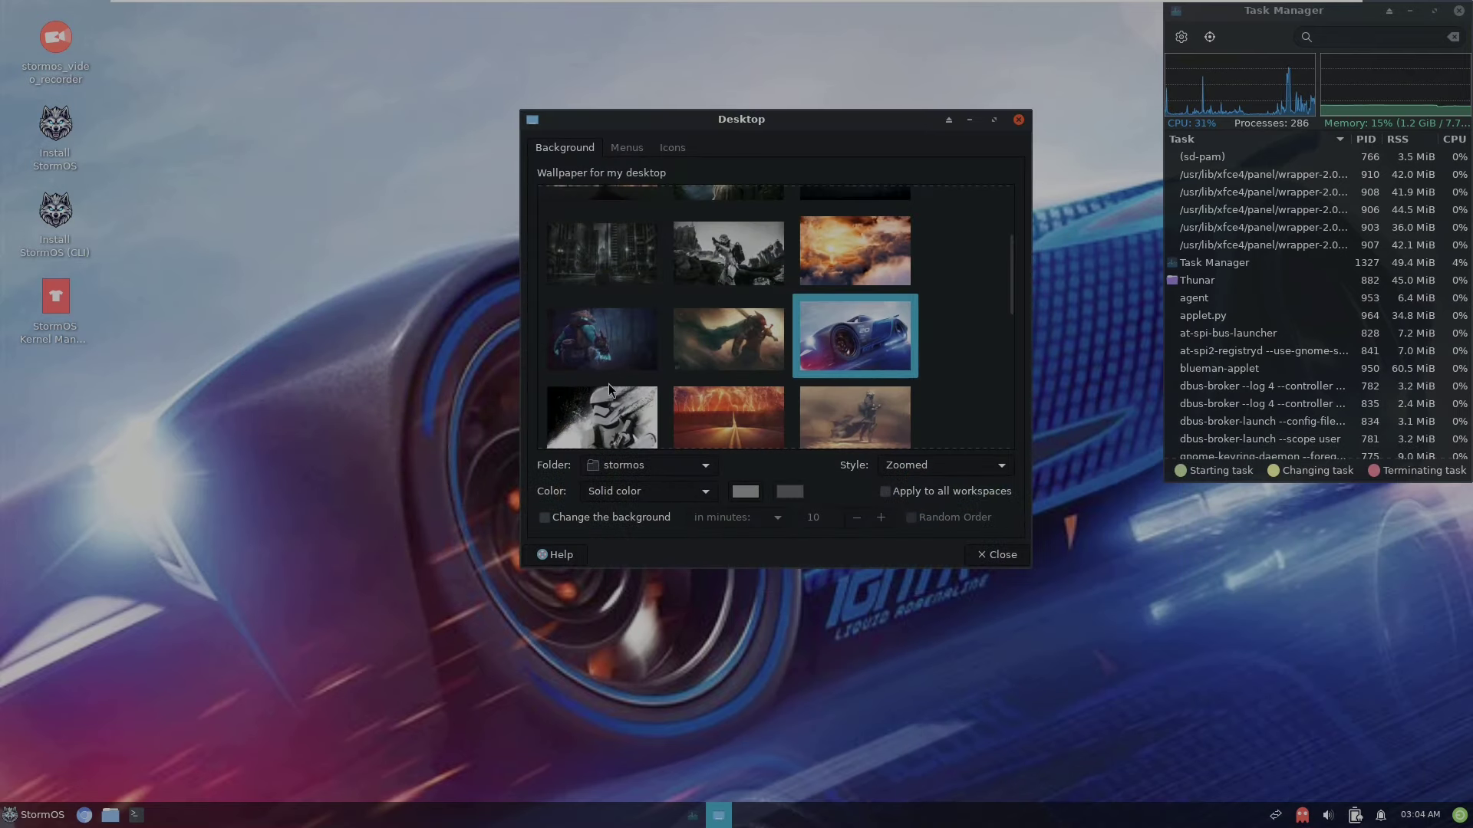
pyautogui.click(893, 390)
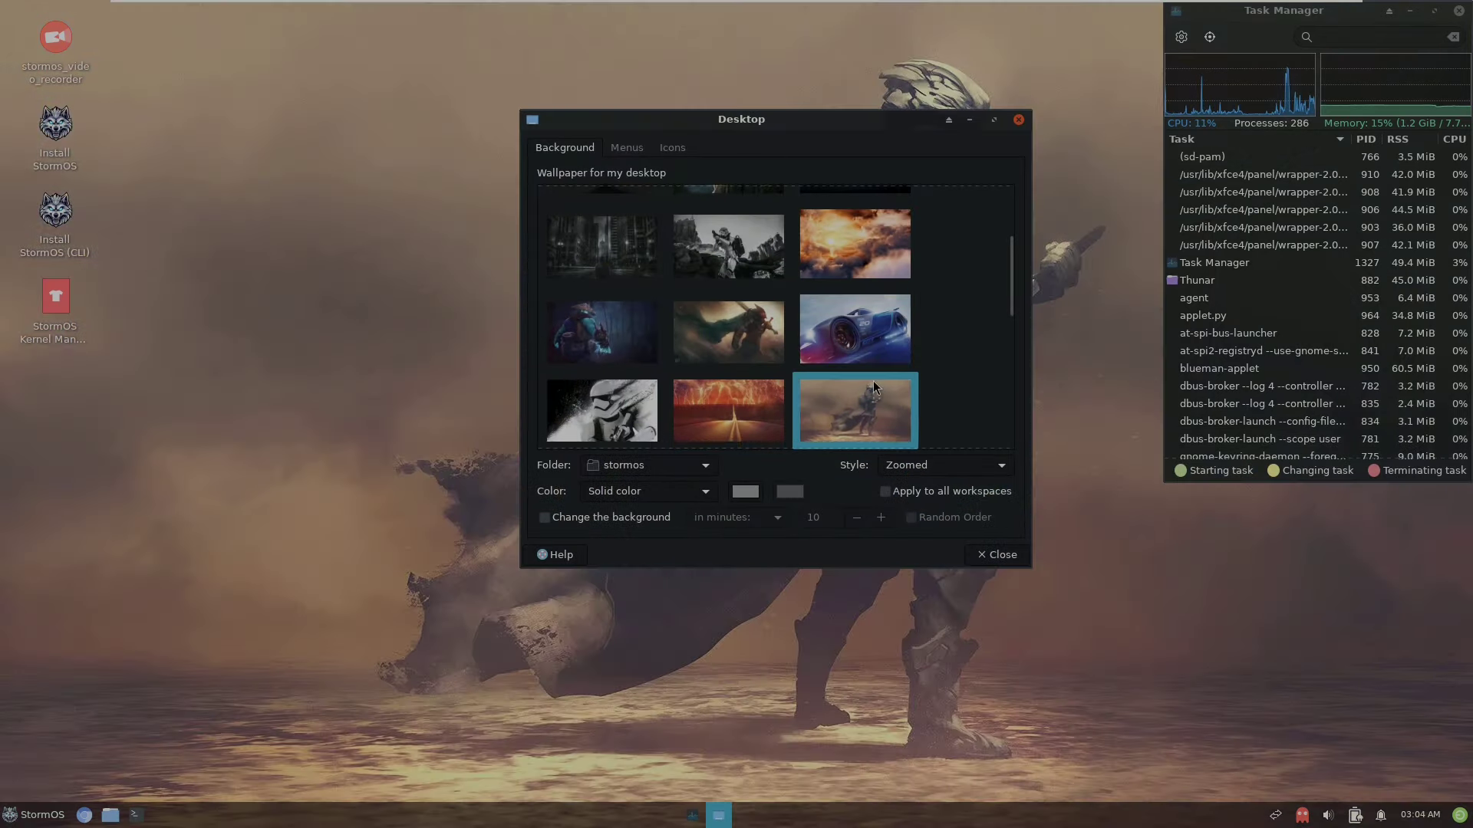
pyautogui.moveTo(765, 128); pyautogui.dragTo(706, 222)
pyautogui.moveTo(950, 360); pyautogui.dragTo(937, 296)
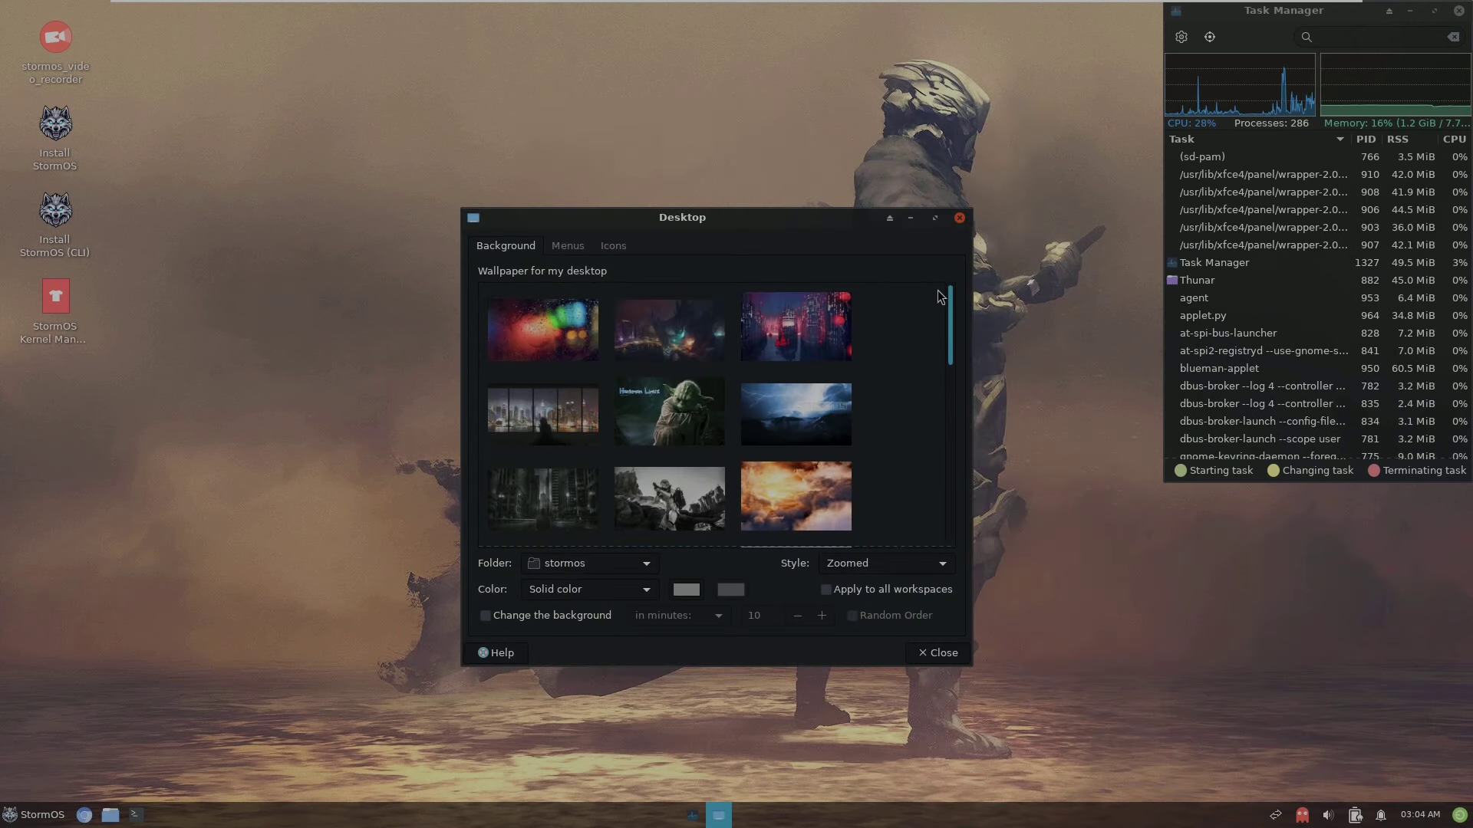
pyautogui.click(775, 315)
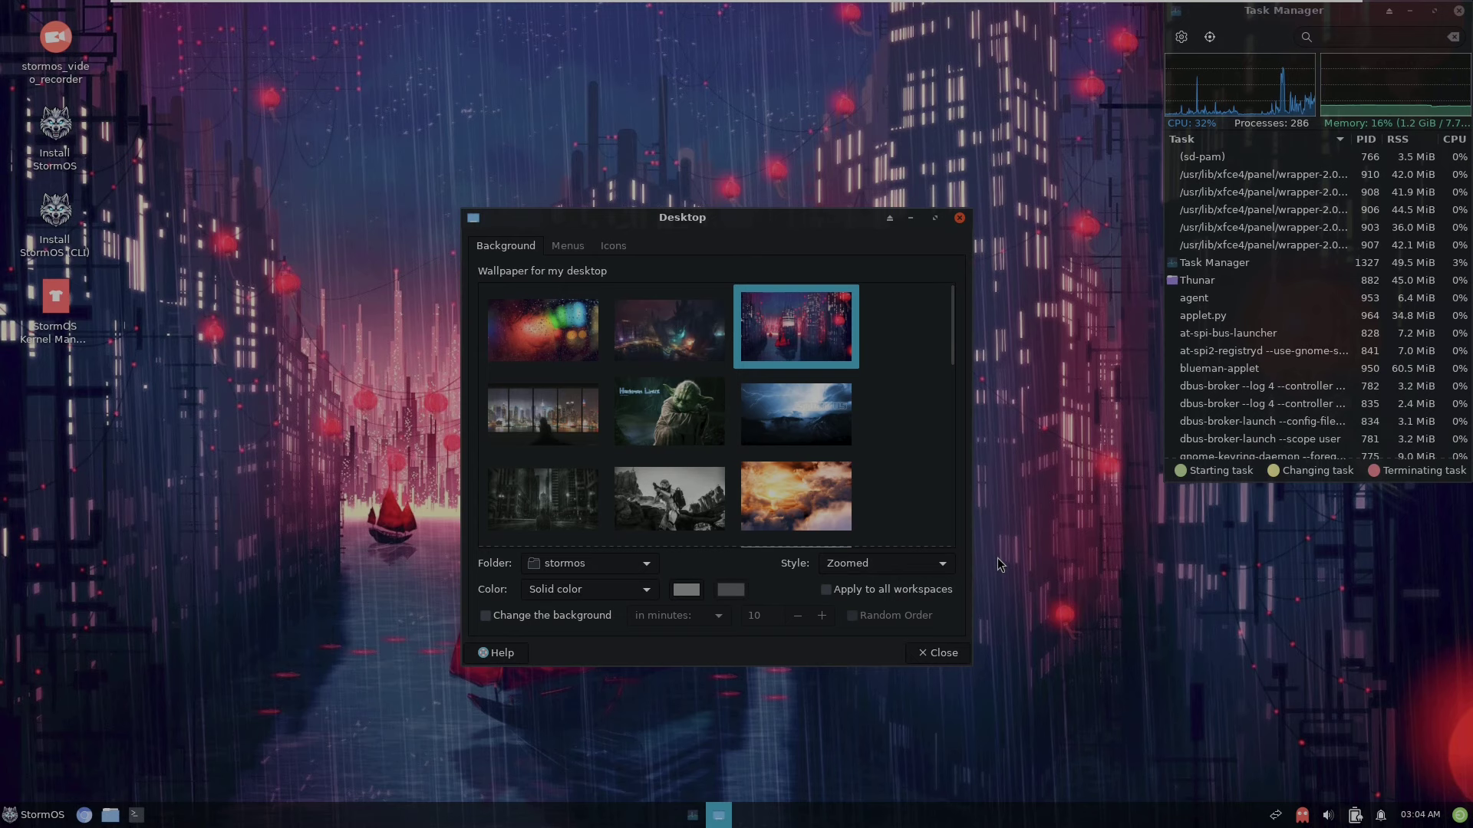
pyautogui.moveTo(701, 217); pyautogui.dragTo(662, 101)
pyautogui.click(902, 534)
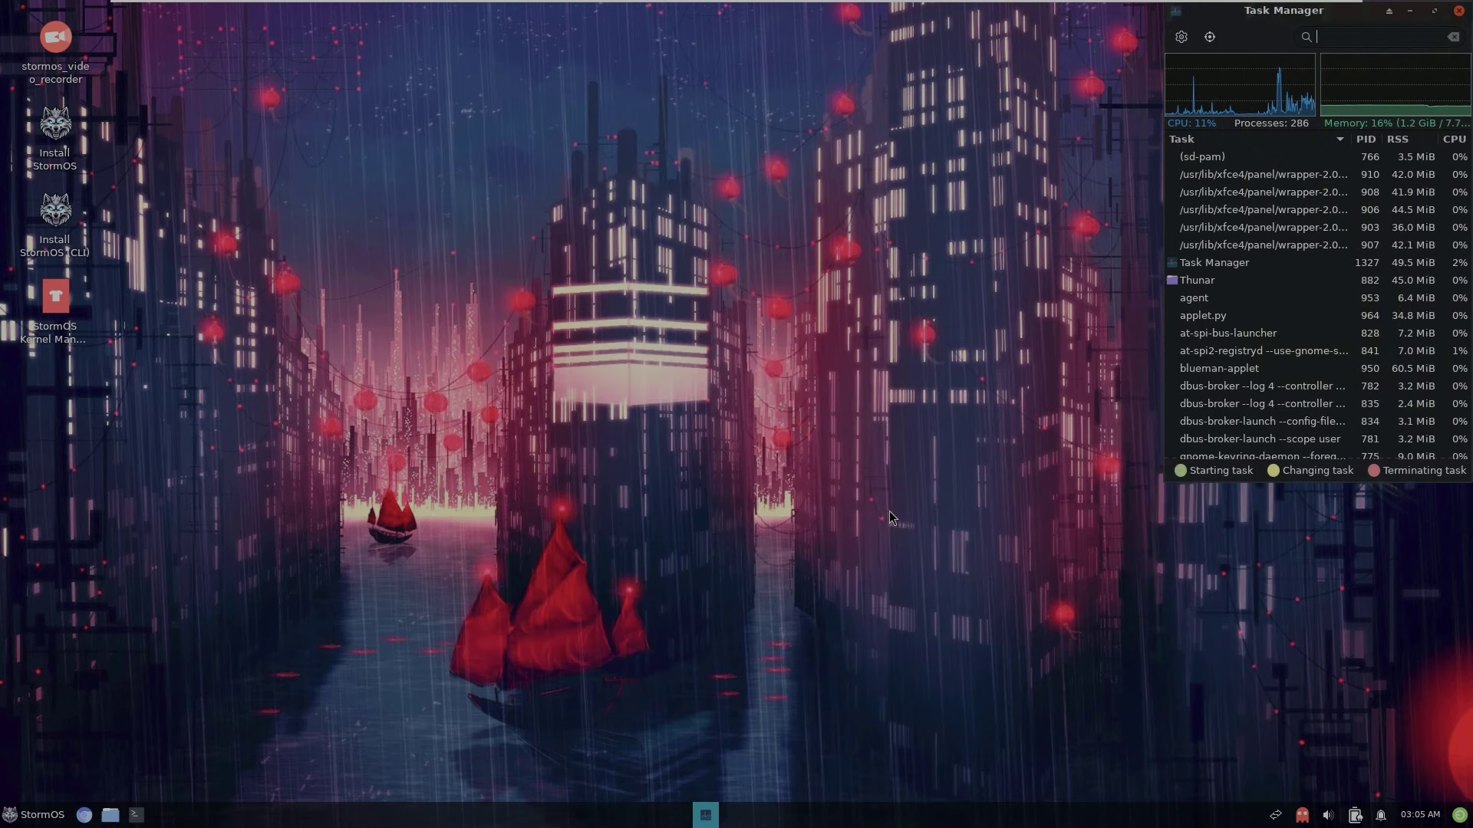
# - Show the xfce4-panel About dialog, version 4.18.6, from the panel's context menu
pyautogui.rightClick(457, 821)
pyautogui.moveTo(494, 789)
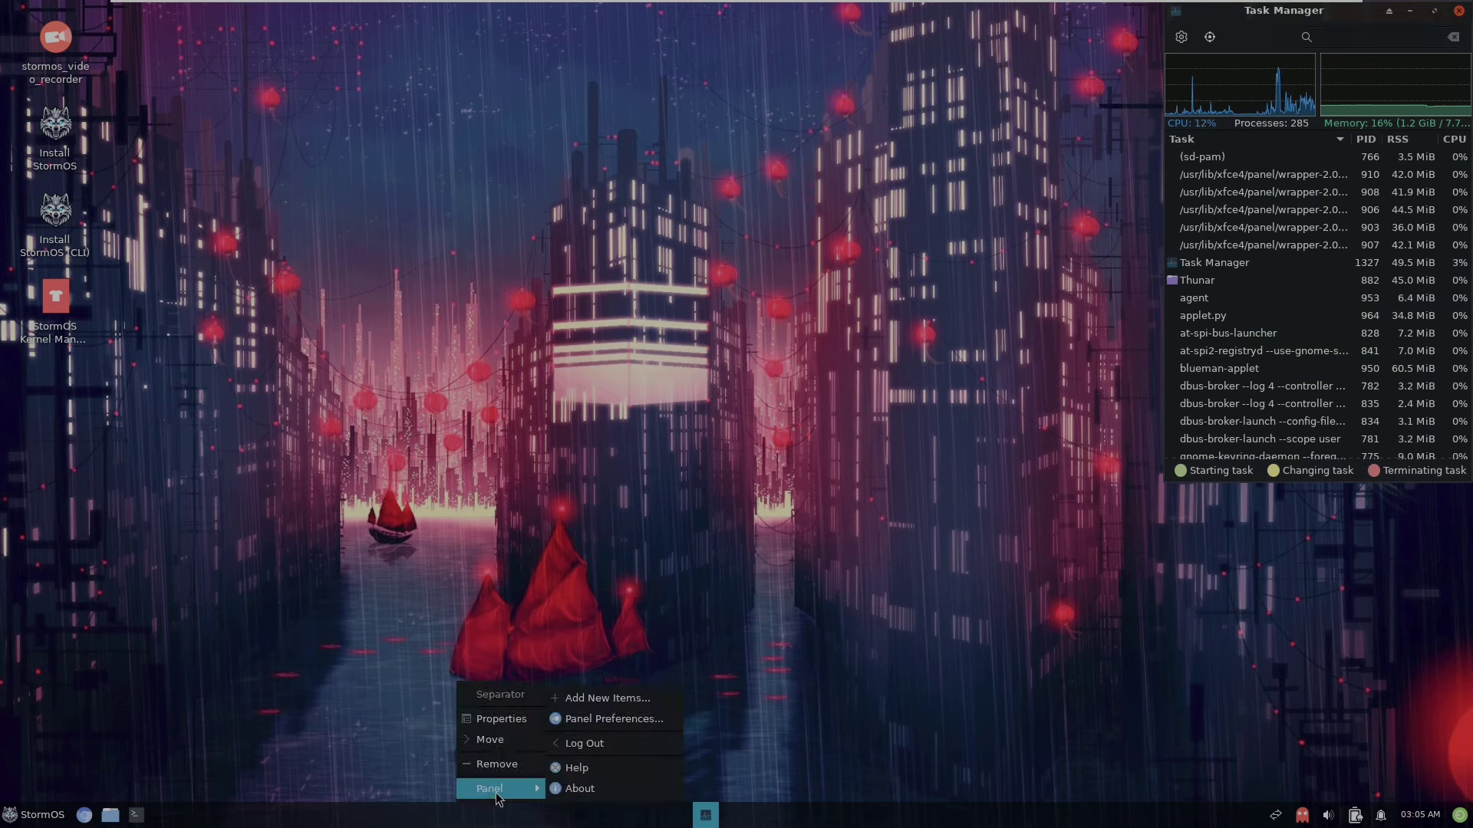
pyautogui.click(587, 790)
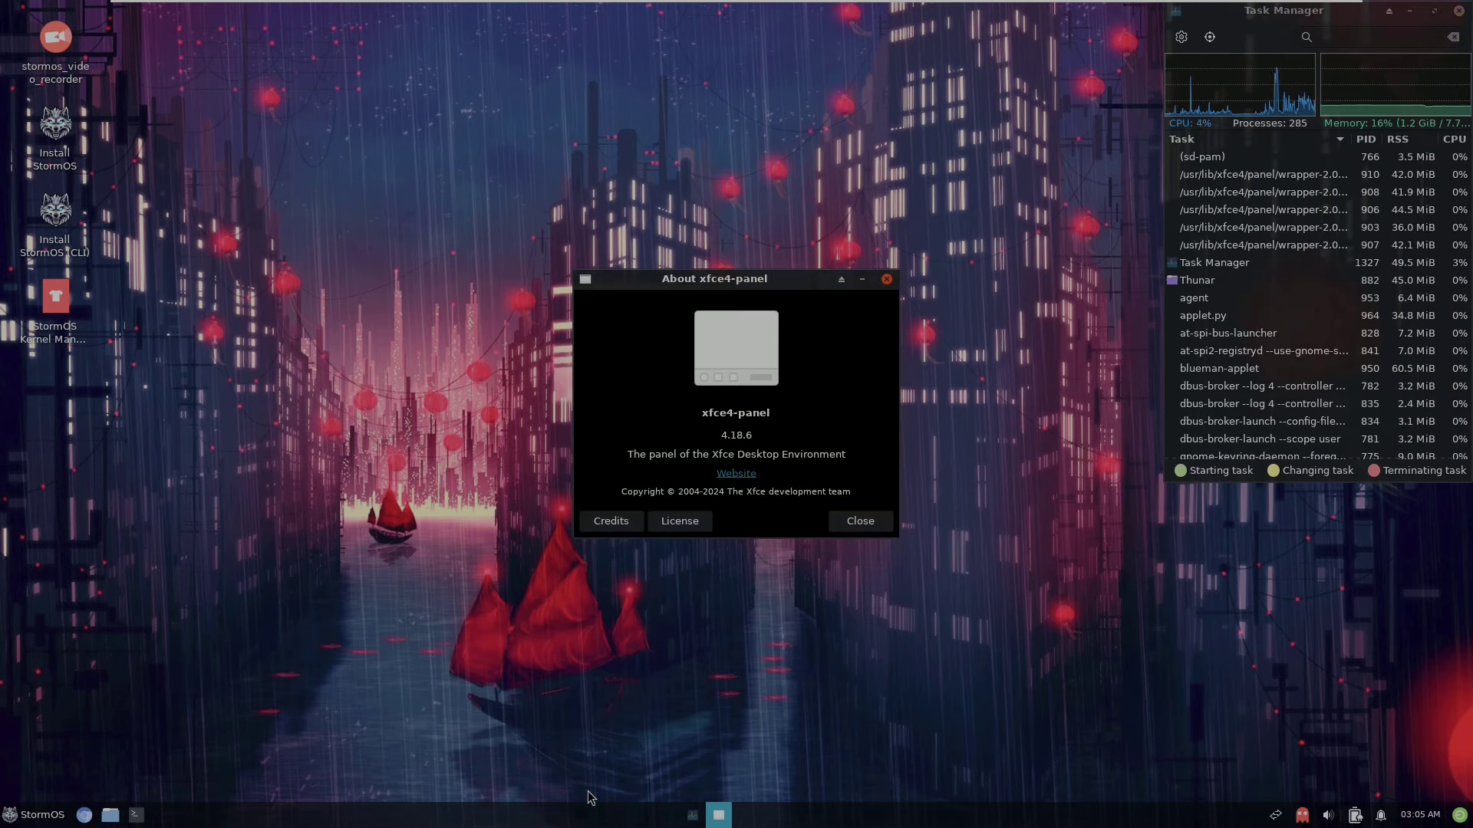
# - Close the panel About dialog, then view and dismiss the calendar and notifications popups
pyautogui.click(849, 530)
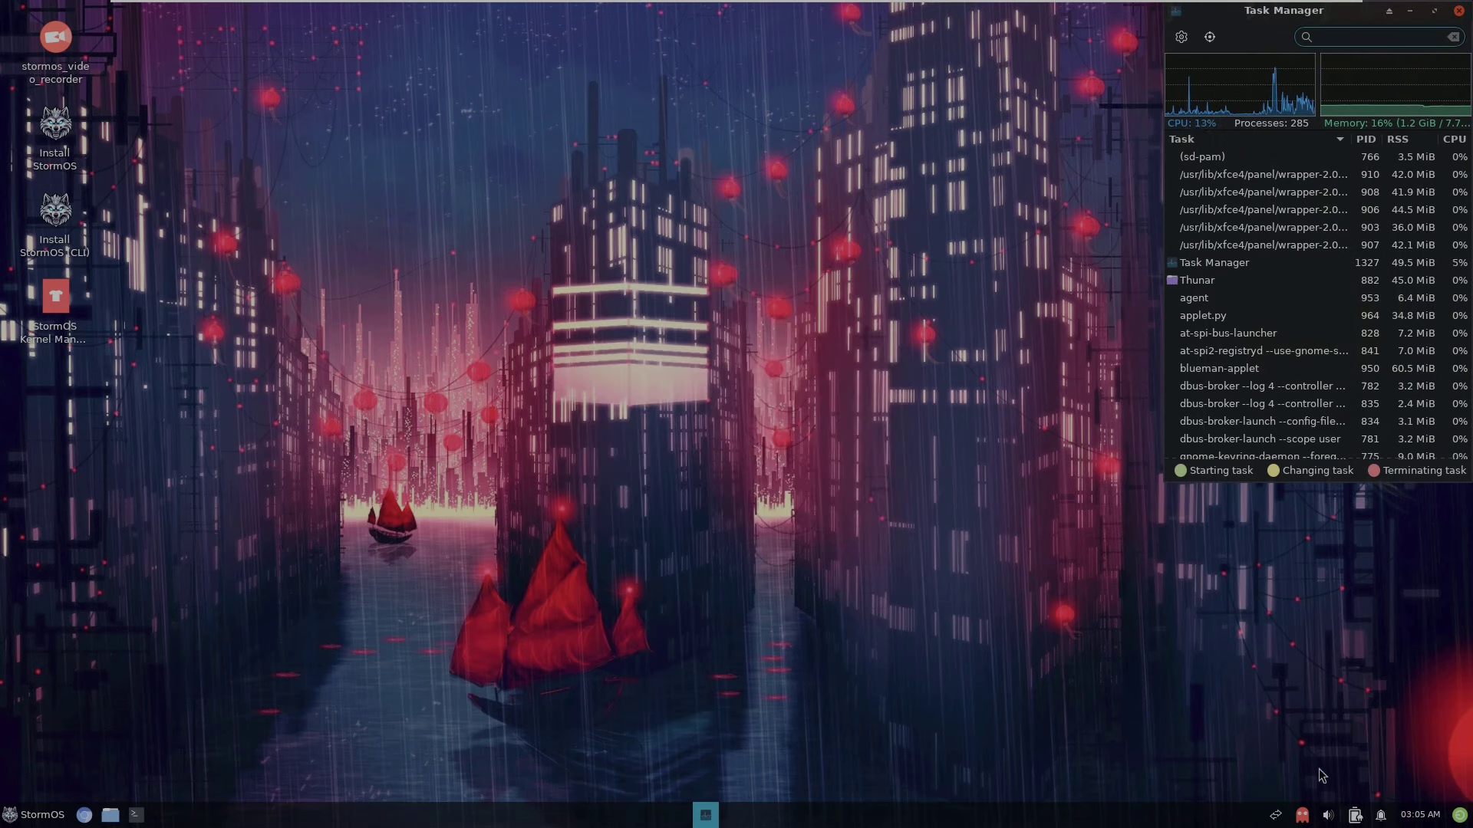
pyautogui.click(1405, 813)
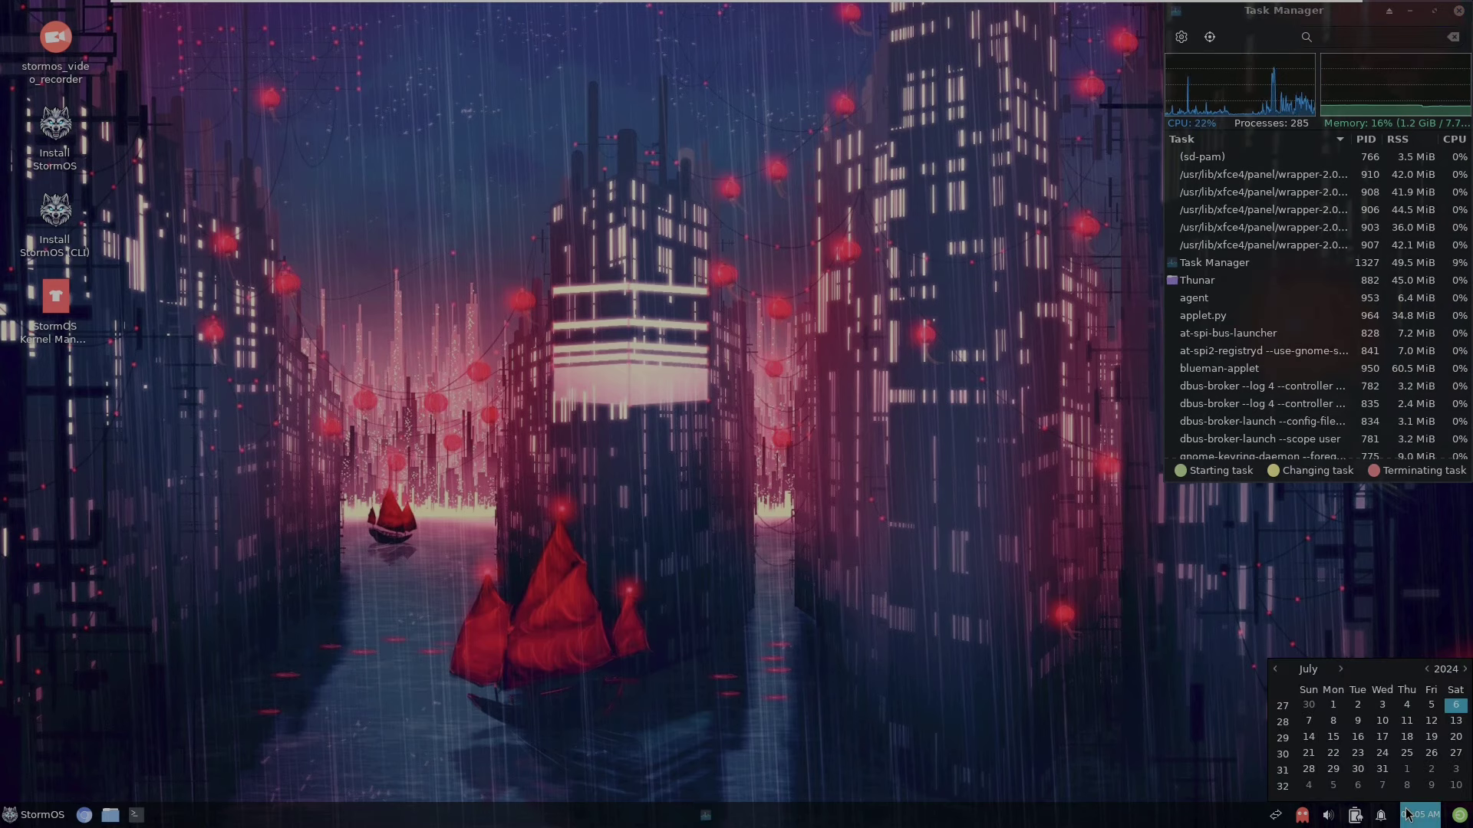
pyautogui.click(1407, 814)
pyautogui.click(1386, 815)
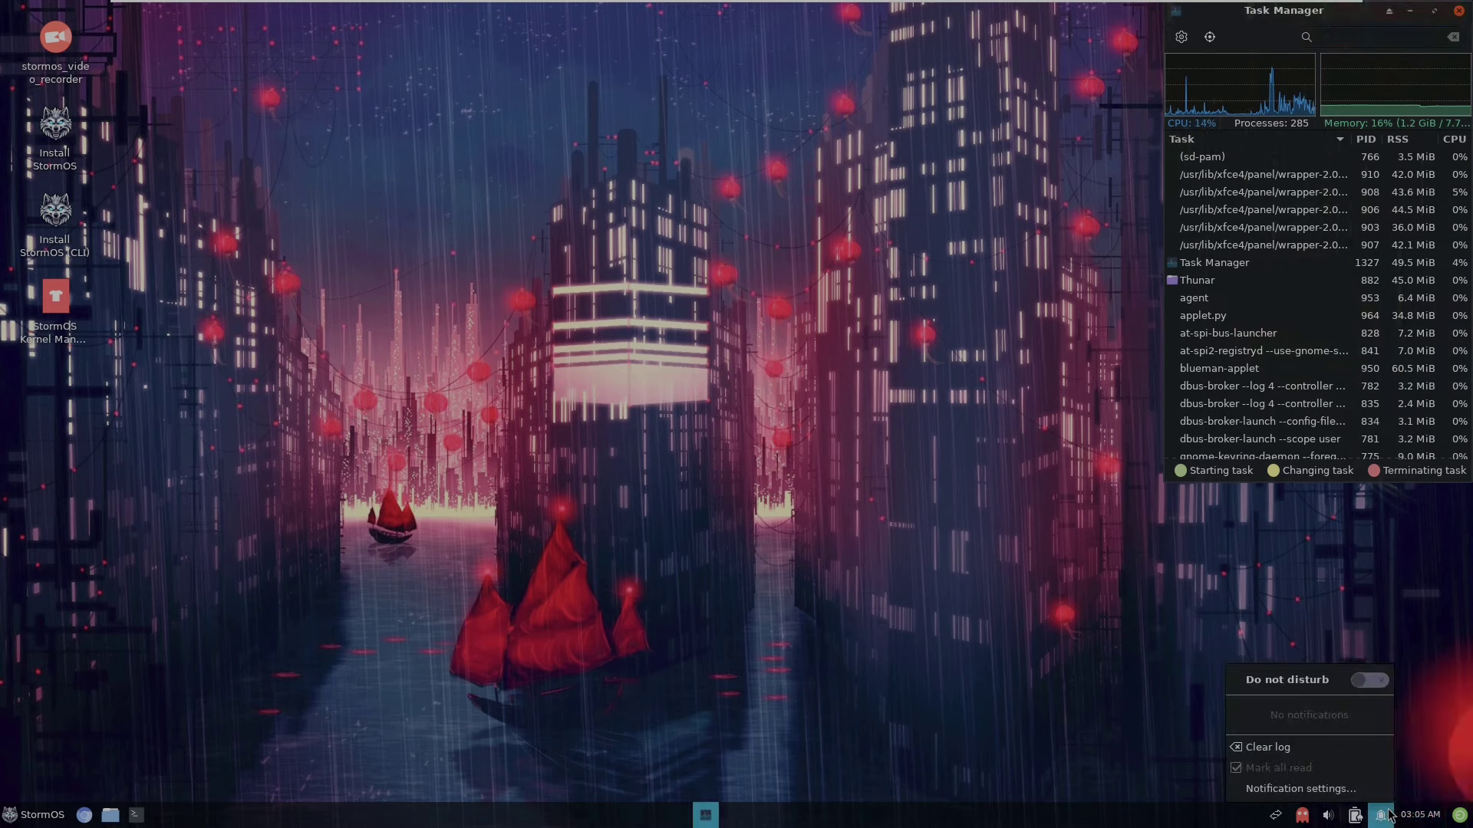
pyautogui.click(1390, 815)
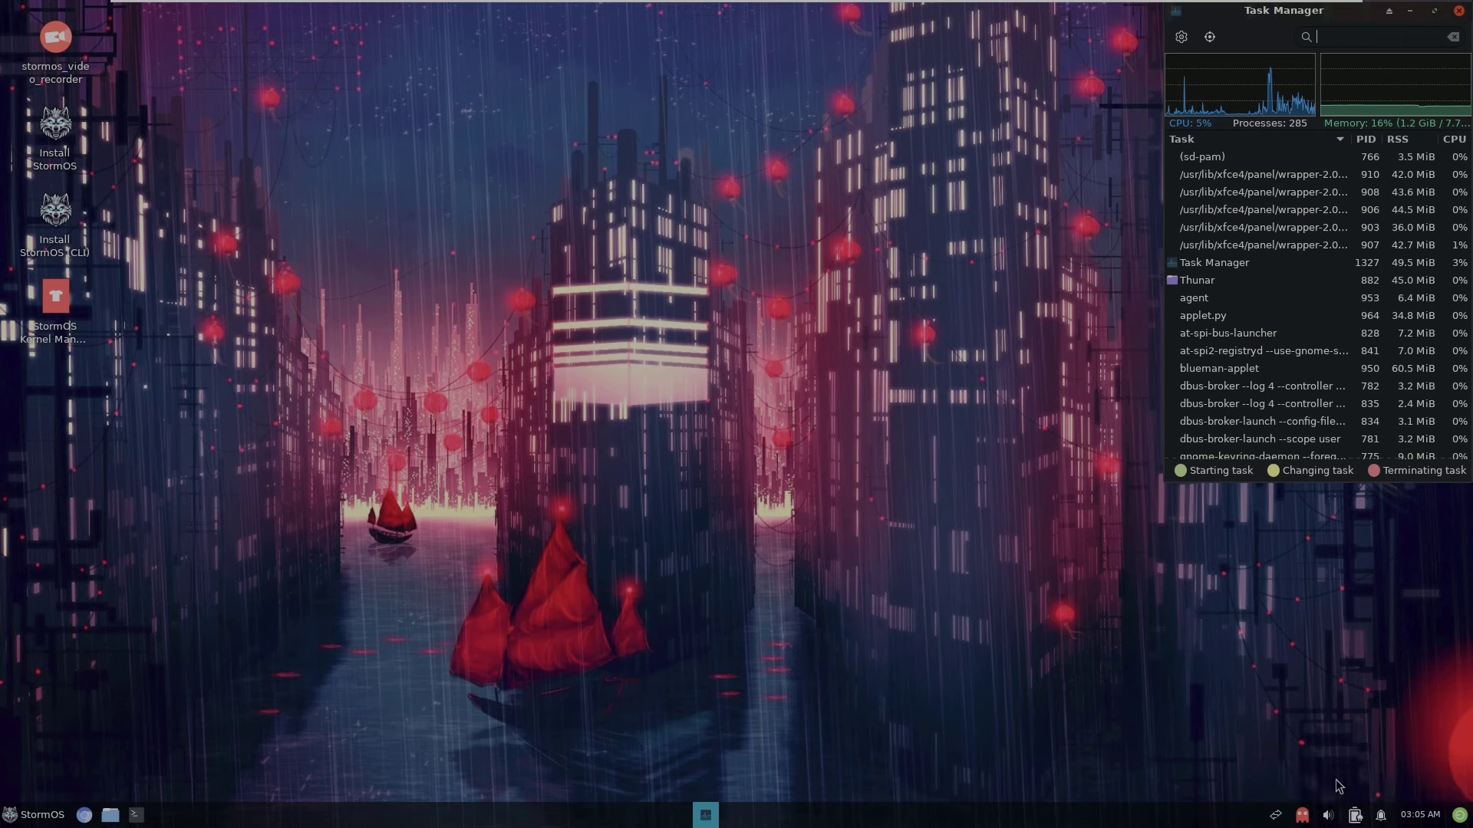
# - Open Power Manager and the audio mixer, and view then dismiss Octopi Notifier's About dialog
pyautogui.click(1354, 815)
pyautogui.click(1328, 815)
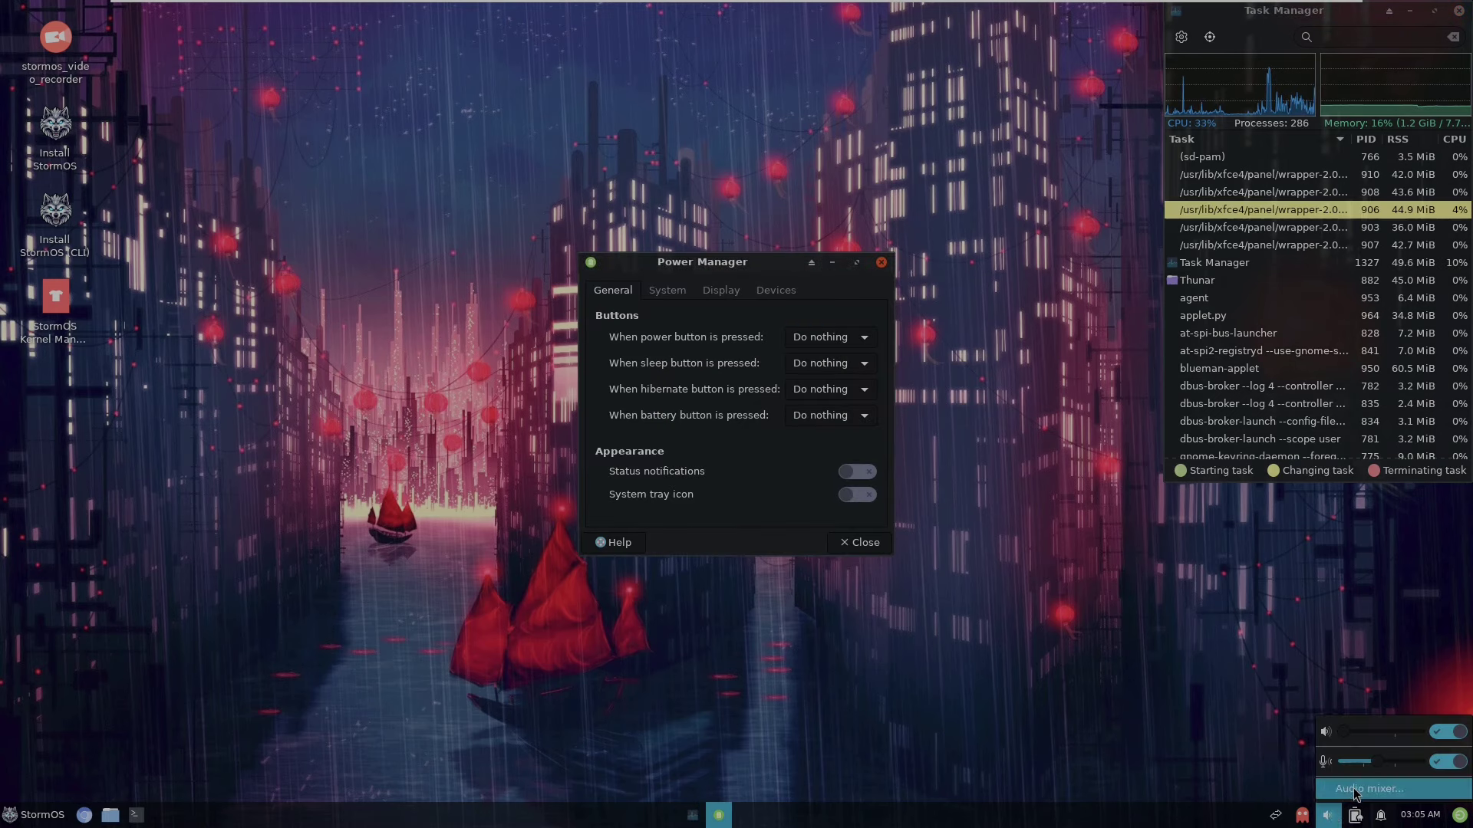
pyautogui.click(1354, 790)
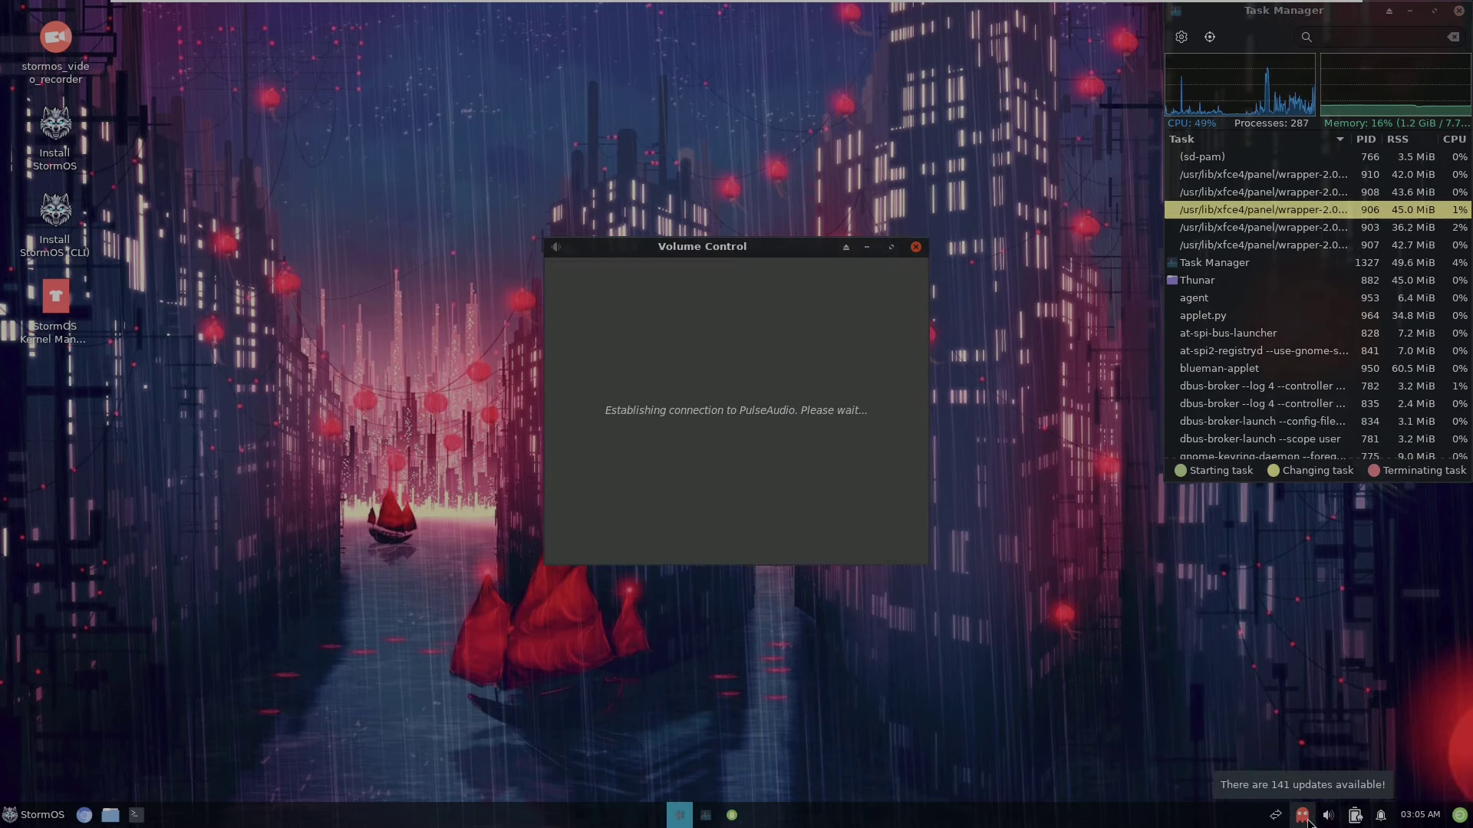
pyautogui.click(1303, 815)
pyautogui.click(1325, 769)
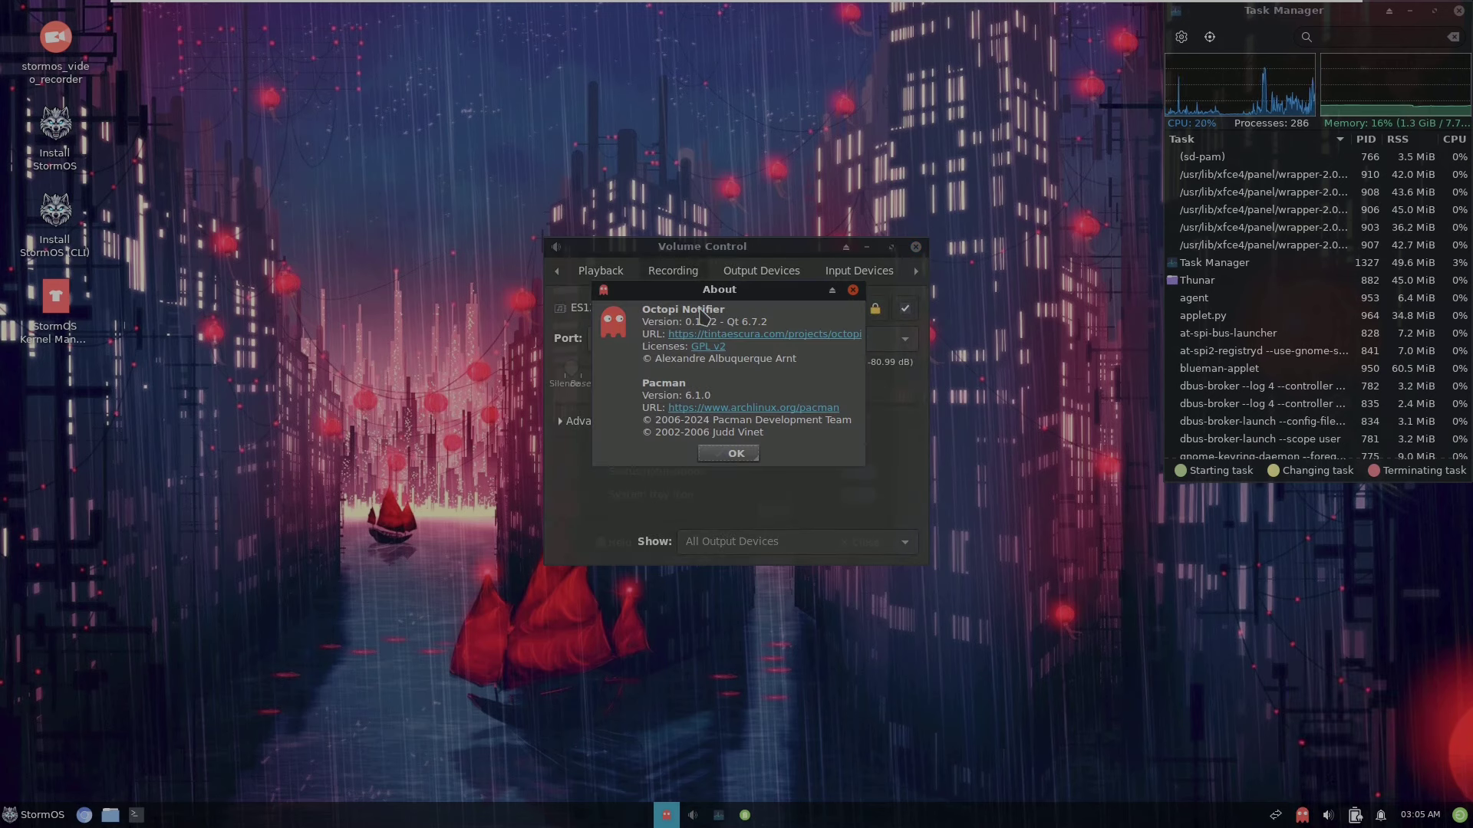
pyautogui.click(739, 454)
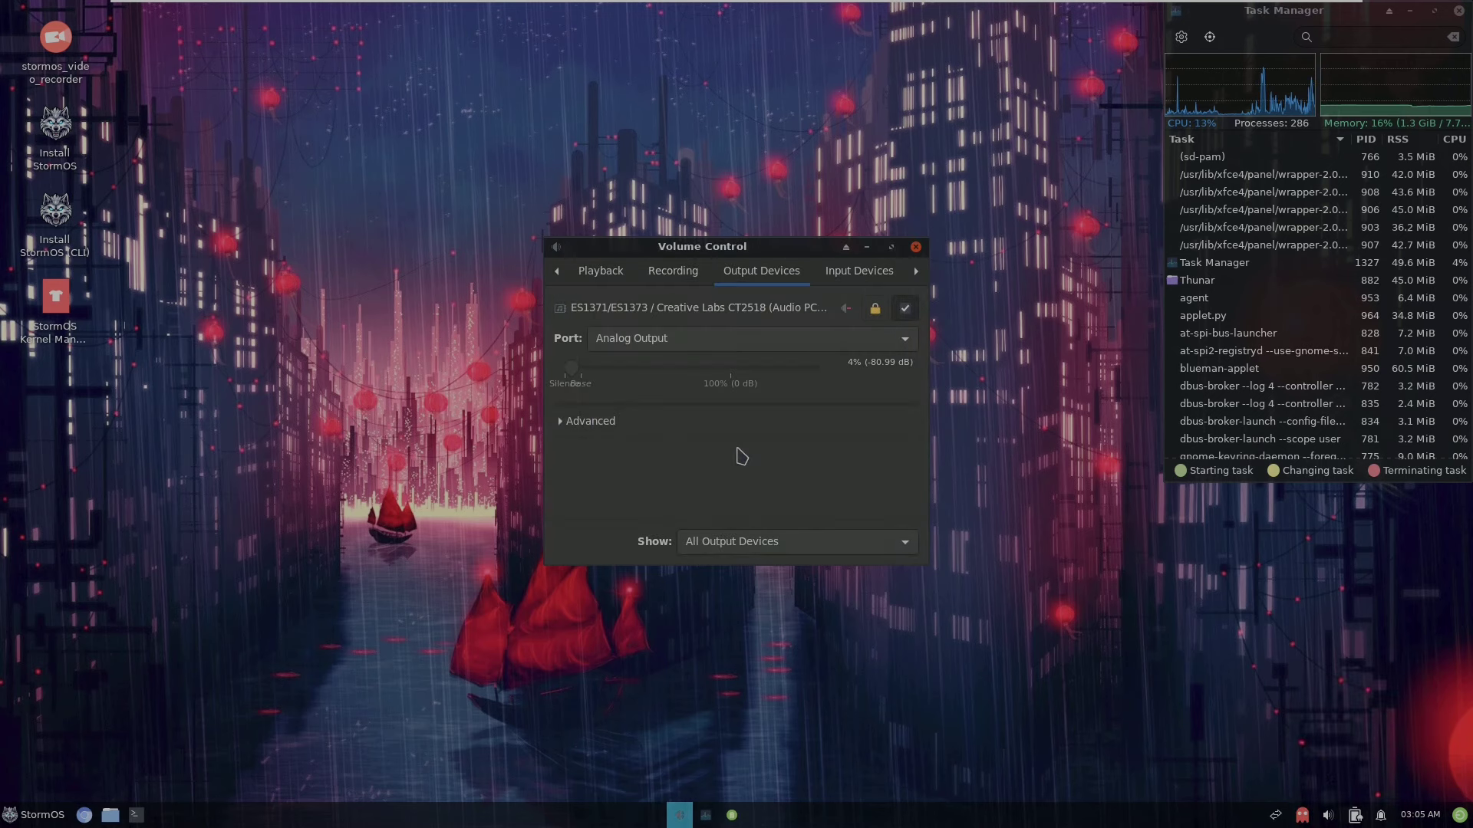
# - Browse the audio mixer's Playback, Recording, Output, Input and Configuration tabs, then close it
pyautogui.click(599, 272)
pyautogui.click(673, 271)
pyautogui.click(748, 277)
pyautogui.click(833, 280)
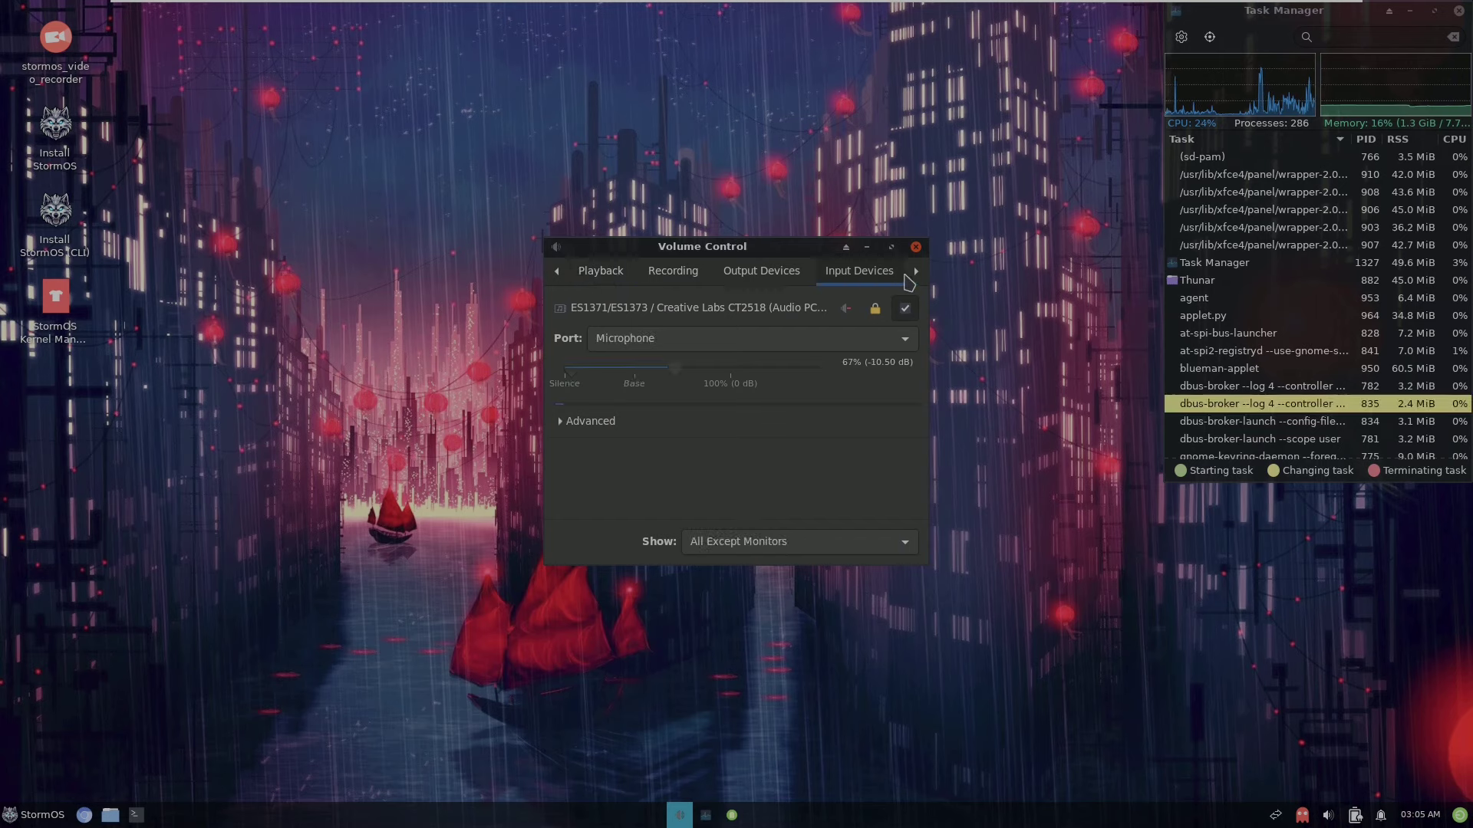
pyautogui.click(915, 273)
pyautogui.click(916, 246)
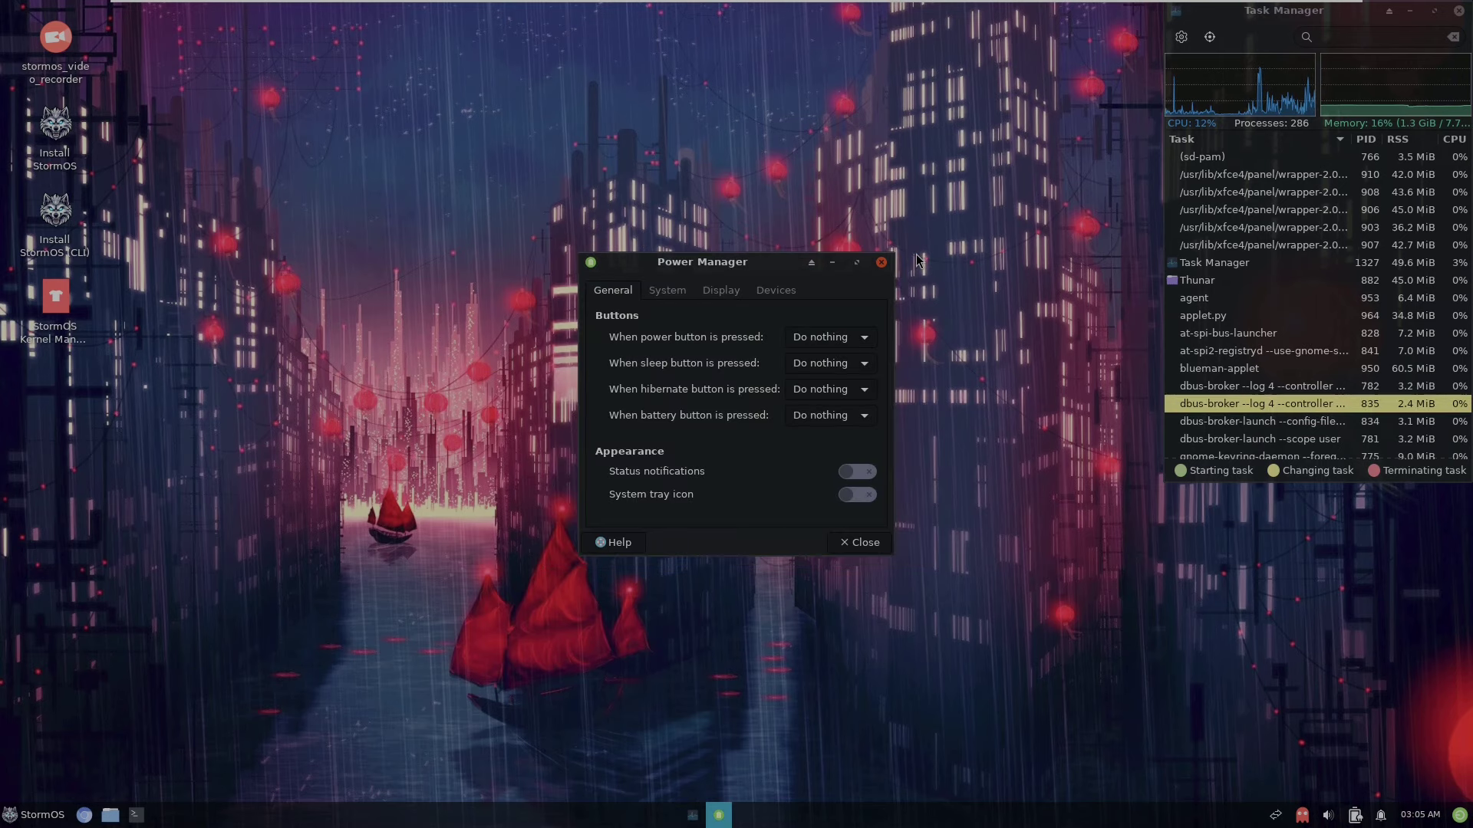
# - Browse Power Manager's System, Display and Devices tabs, then close it
pyautogui.click(678, 297)
pyautogui.click(720, 294)
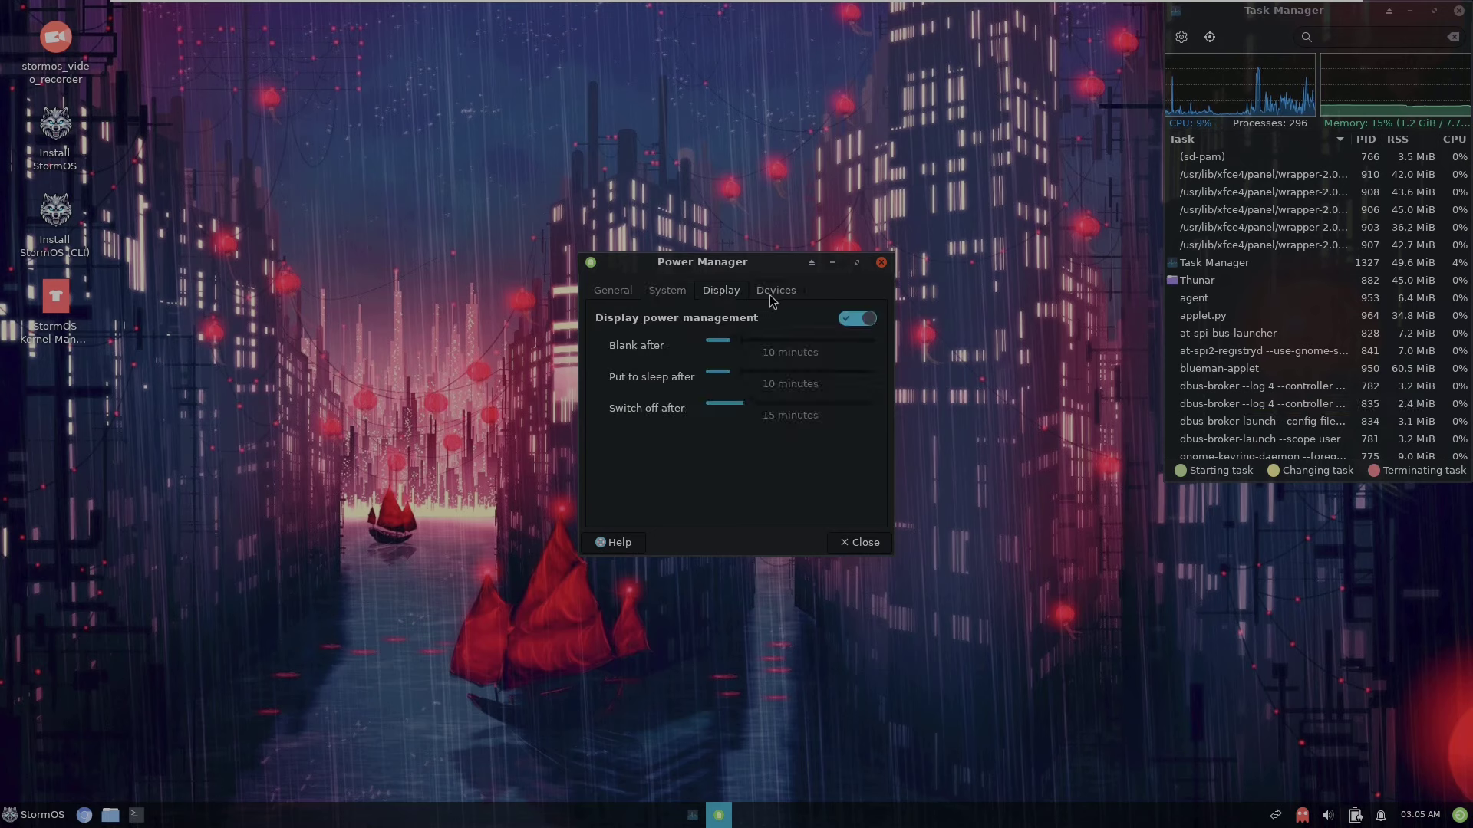
pyautogui.click(775, 293)
pyautogui.click(879, 547)
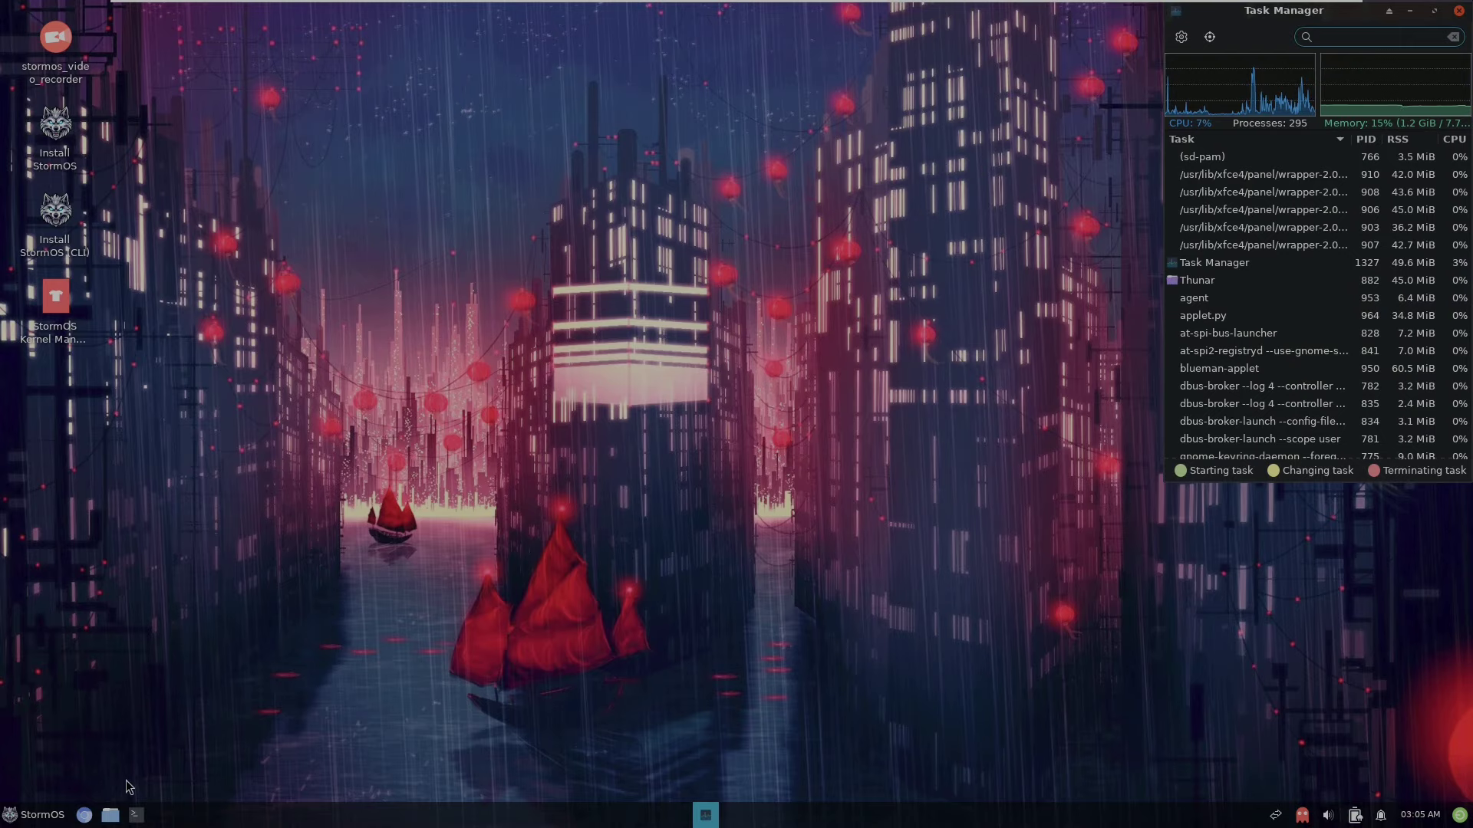
# - Open Thunar and check its Help > About information
pyautogui.click(111, 815)
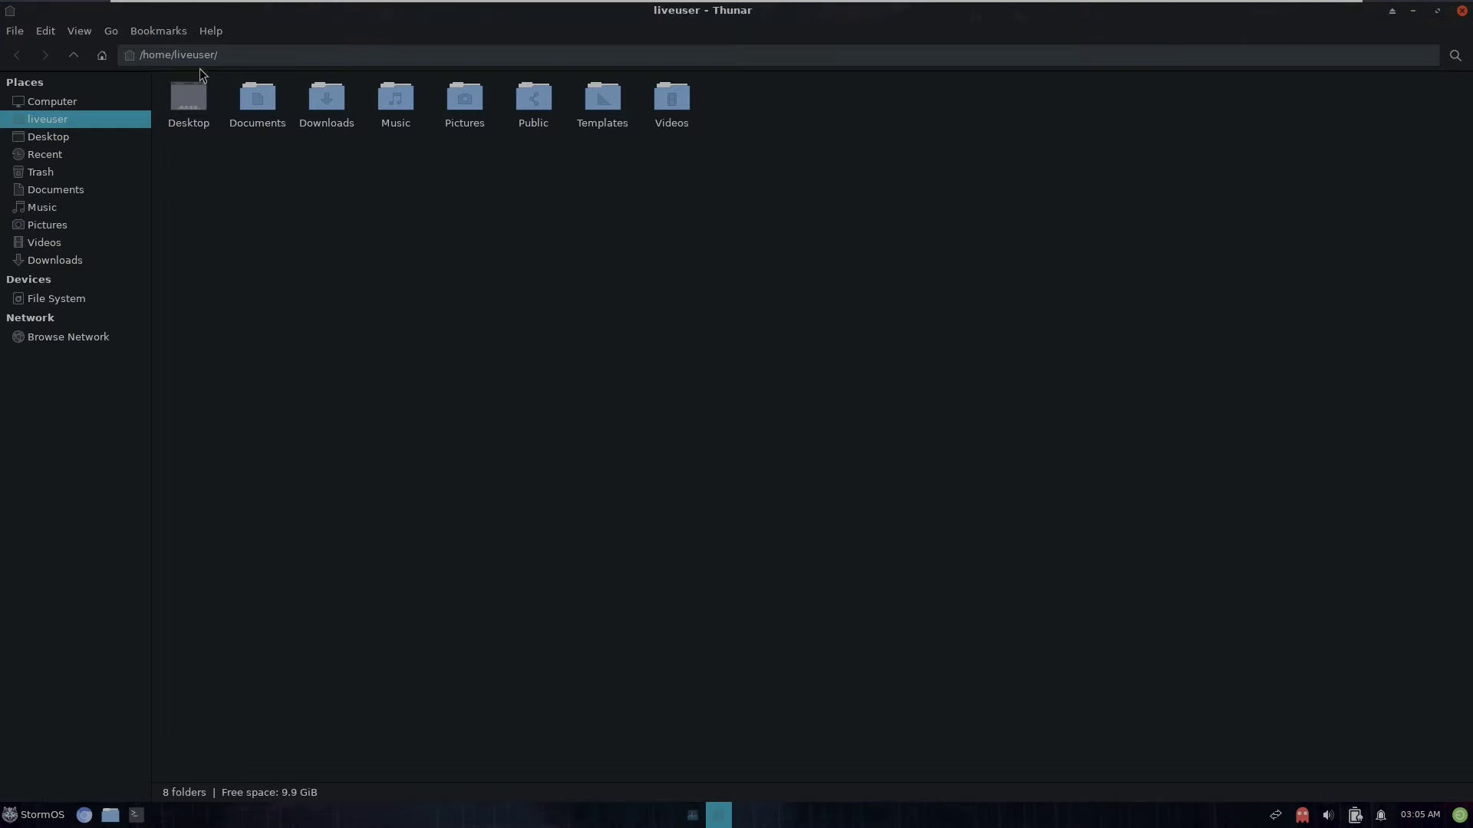
pyautogui.click(212, 32)
pyautogui.click(230, 74)
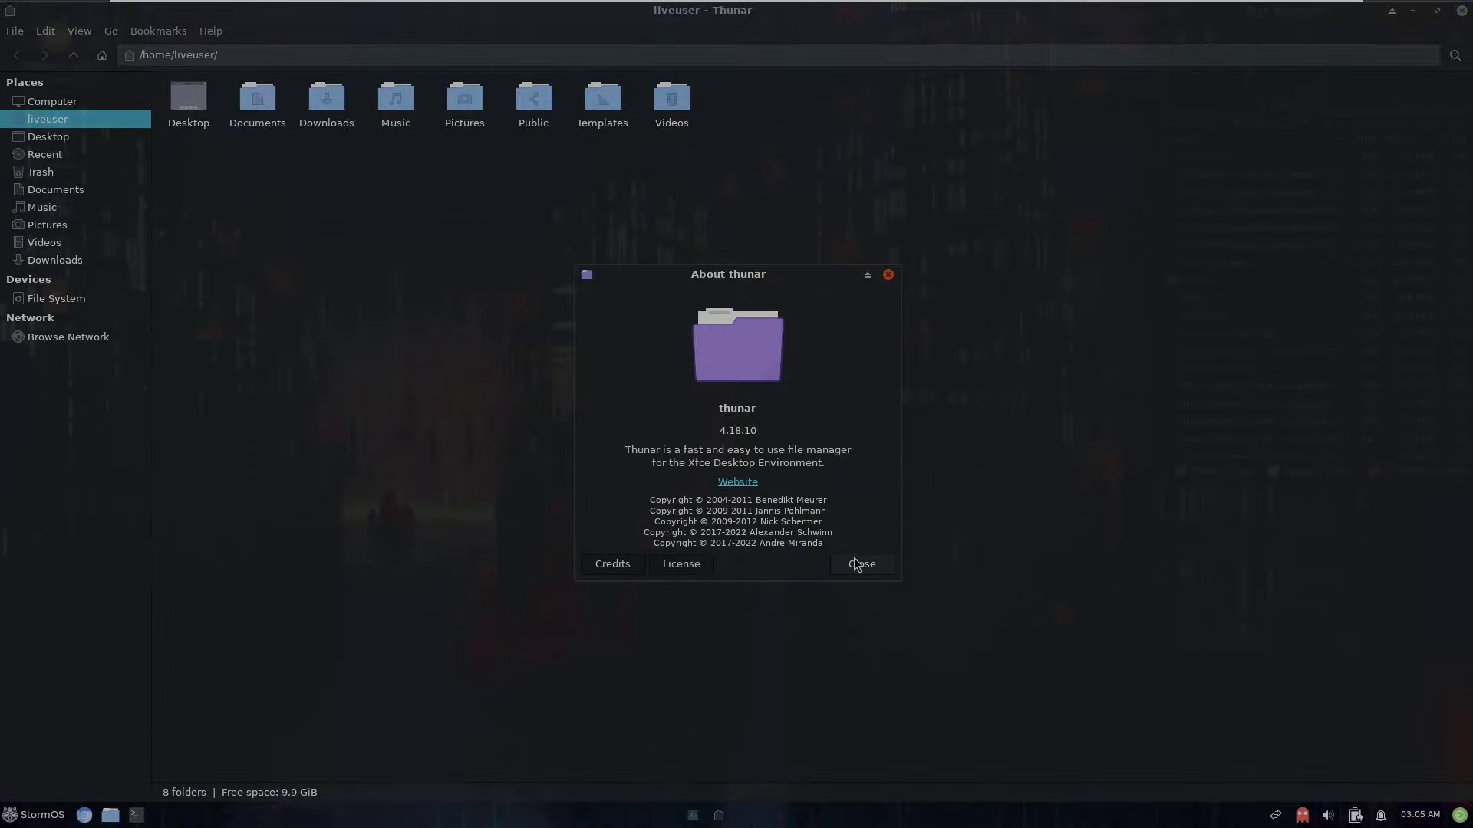
pyautogui.click(856, 563)
# - Browse the File System root and switch from List View to Compact View
pyautogui.click(54, 299)
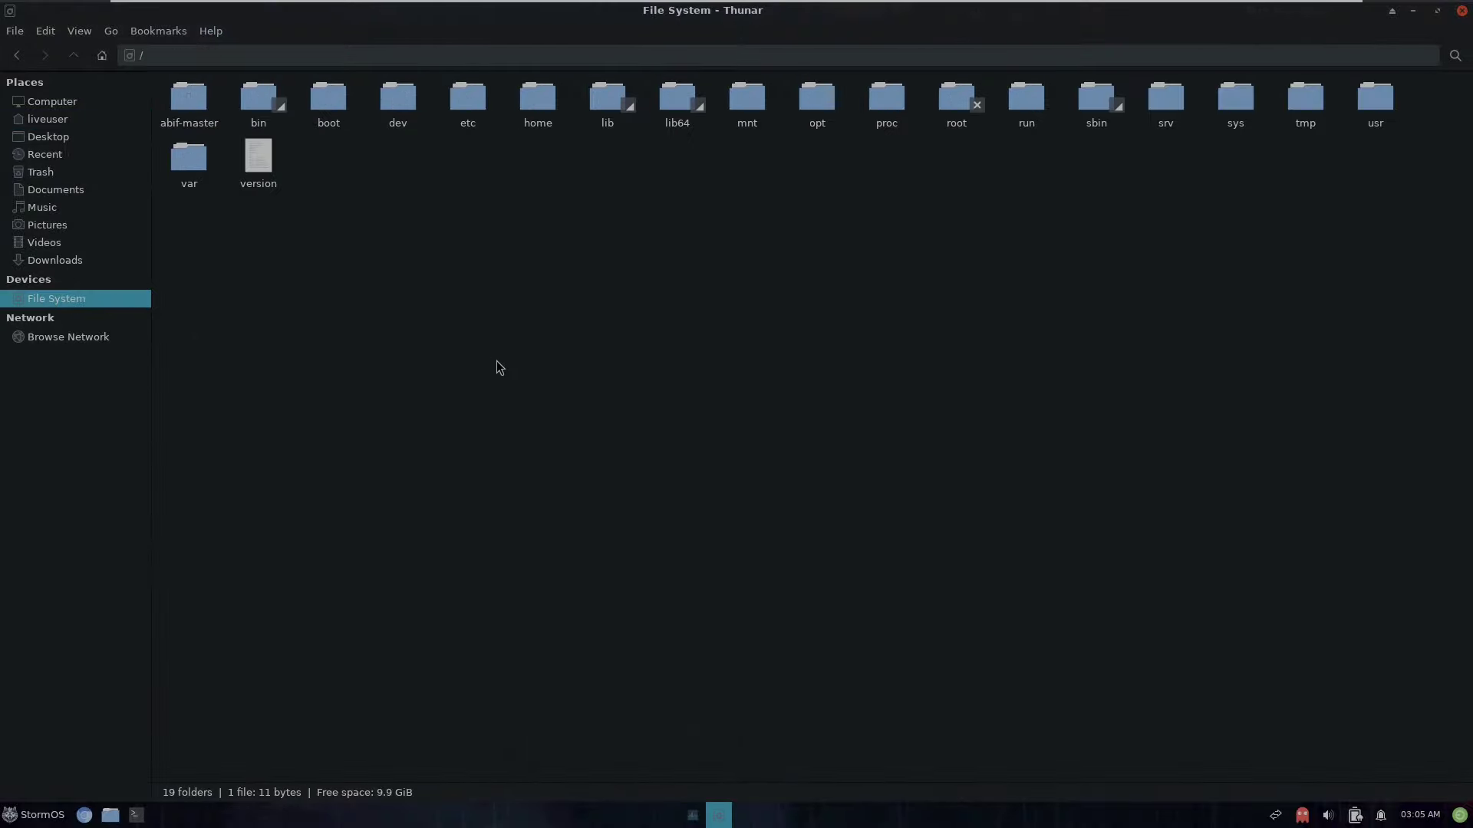
pyautogui.click(78, 32)
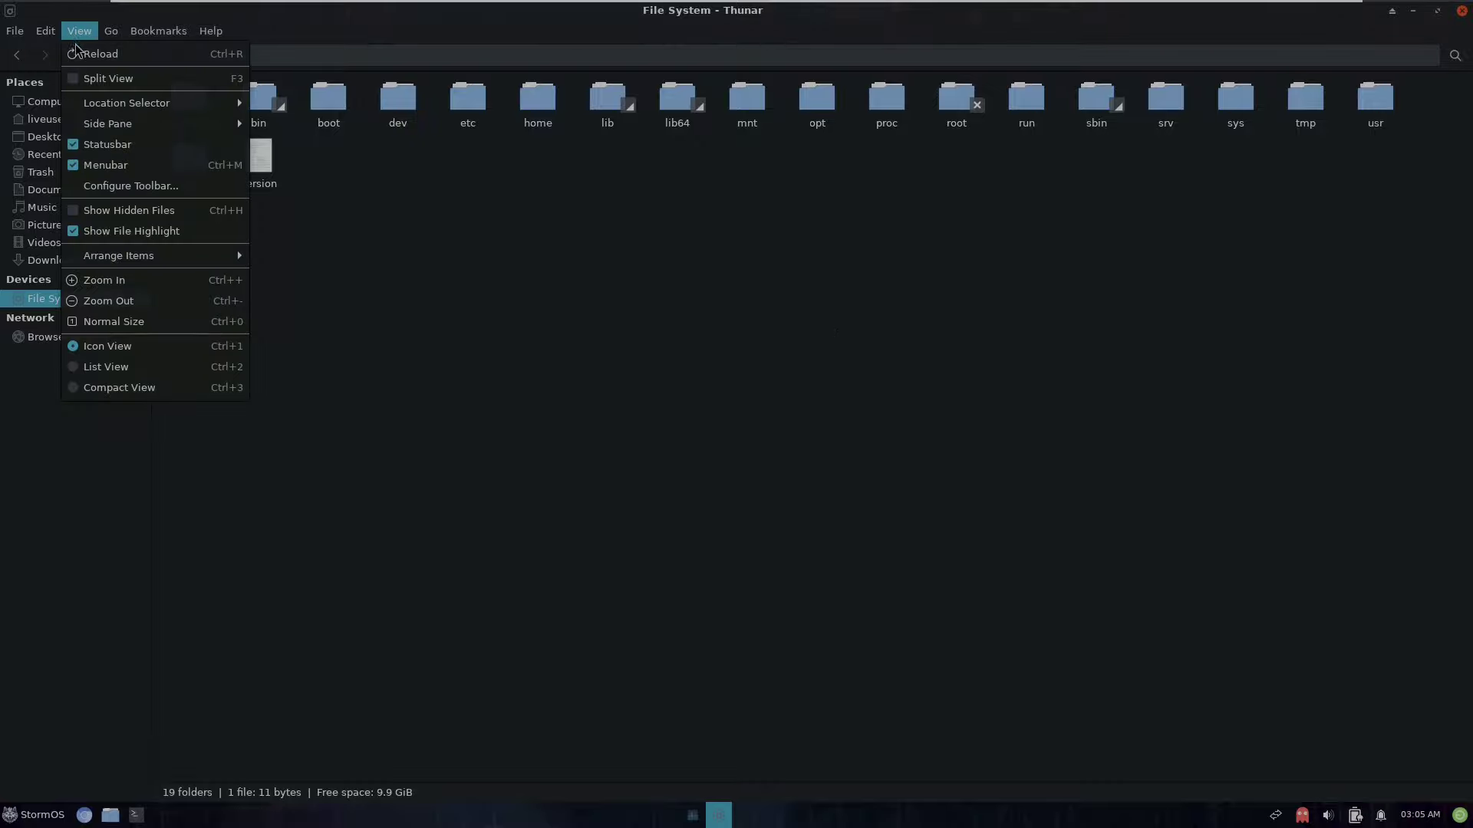
pyautogui.click(81, 368)
pyautogui.click(80, 32)
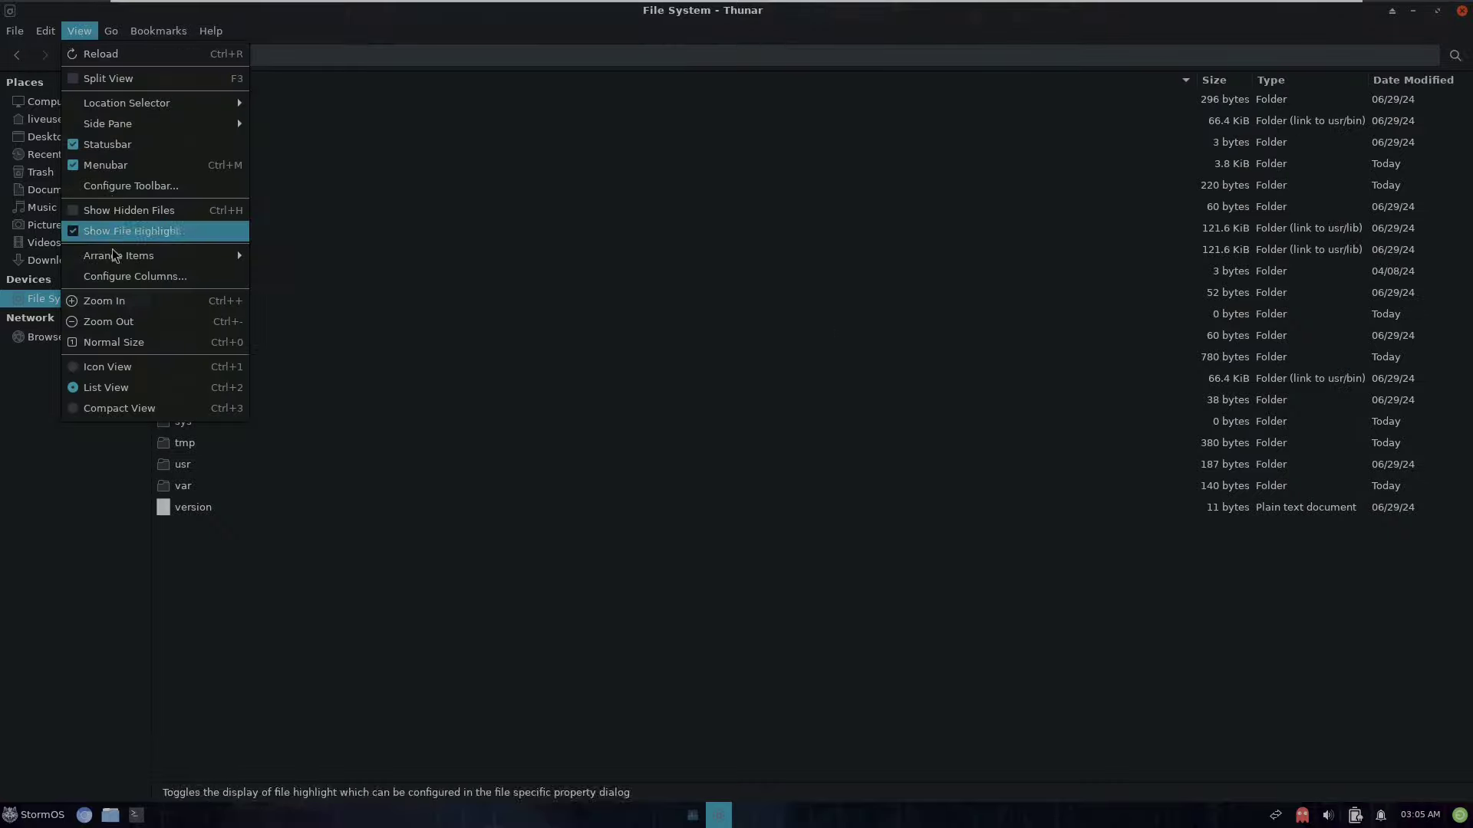
pyautogui.click(86, 404)
# - Review the Side Pane, Behavior, Advanced and Shortcuts preferences, then open lib64 and close Thunar
pyautogui.click(46, 31)
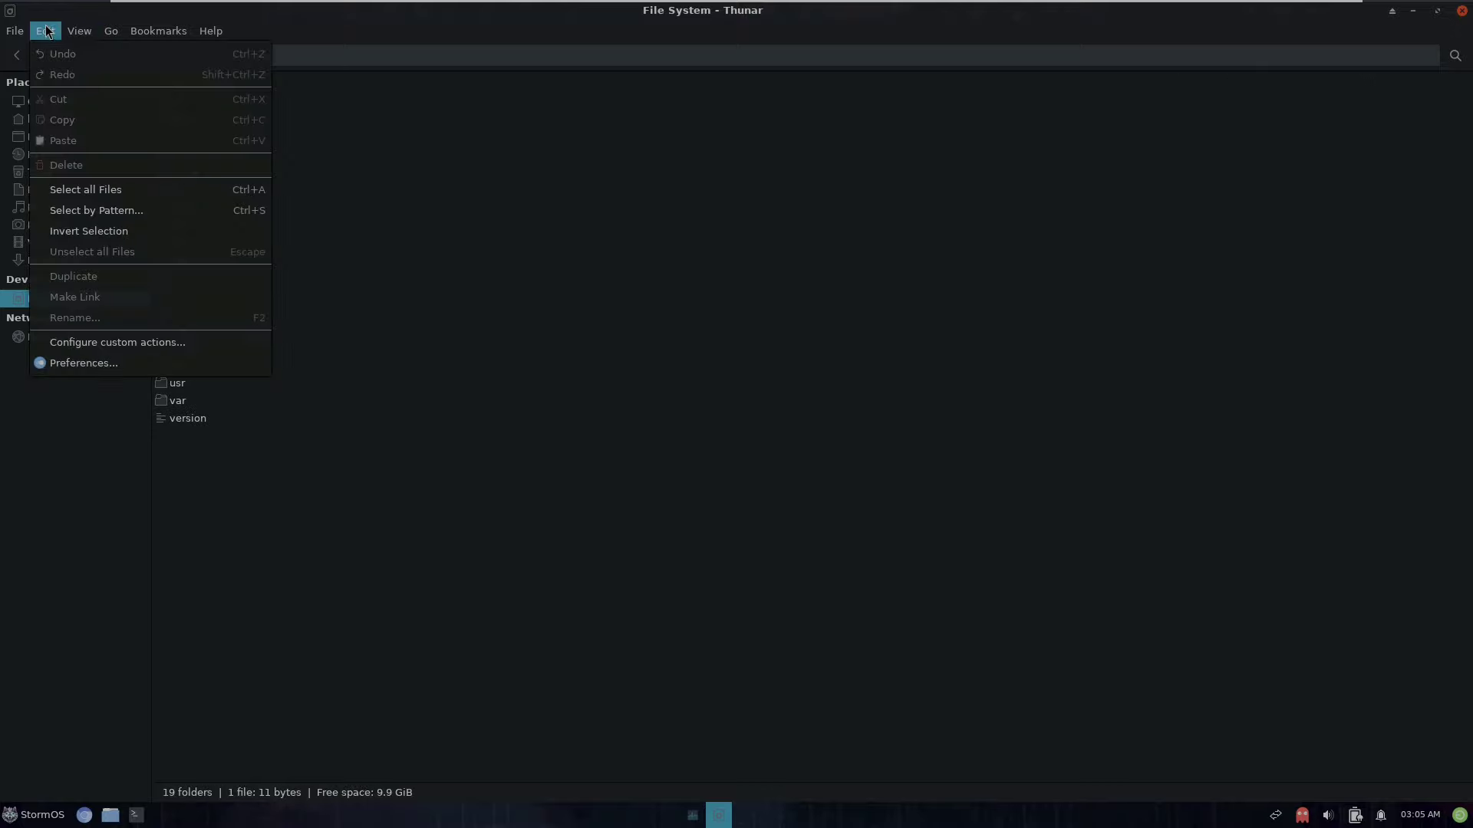
pyautogui.click(80, 362)
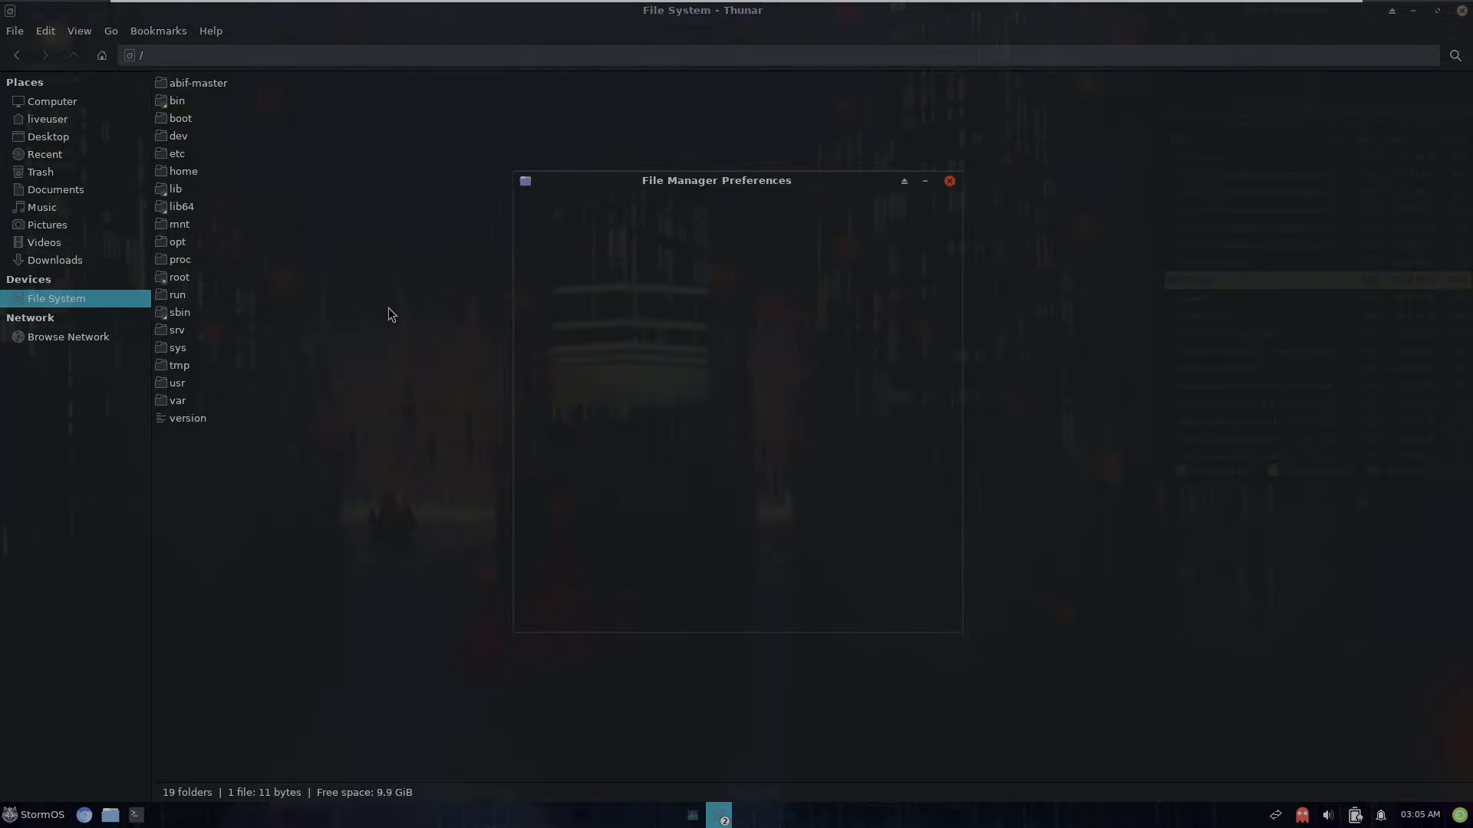
pyautogui.click(606, 210)
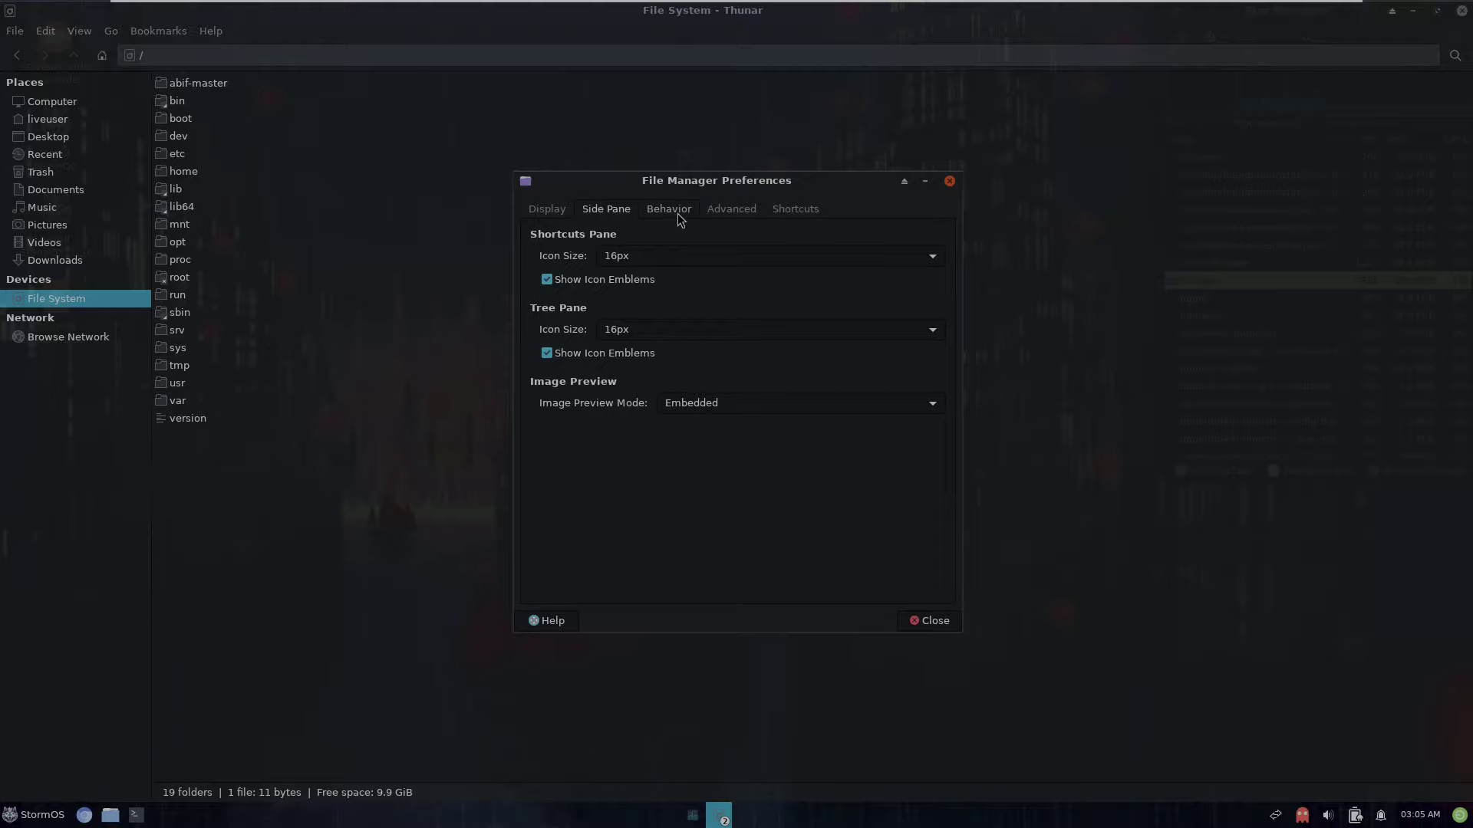
pyautogui.click(678, 220)
pyautogui.click(732, 215)
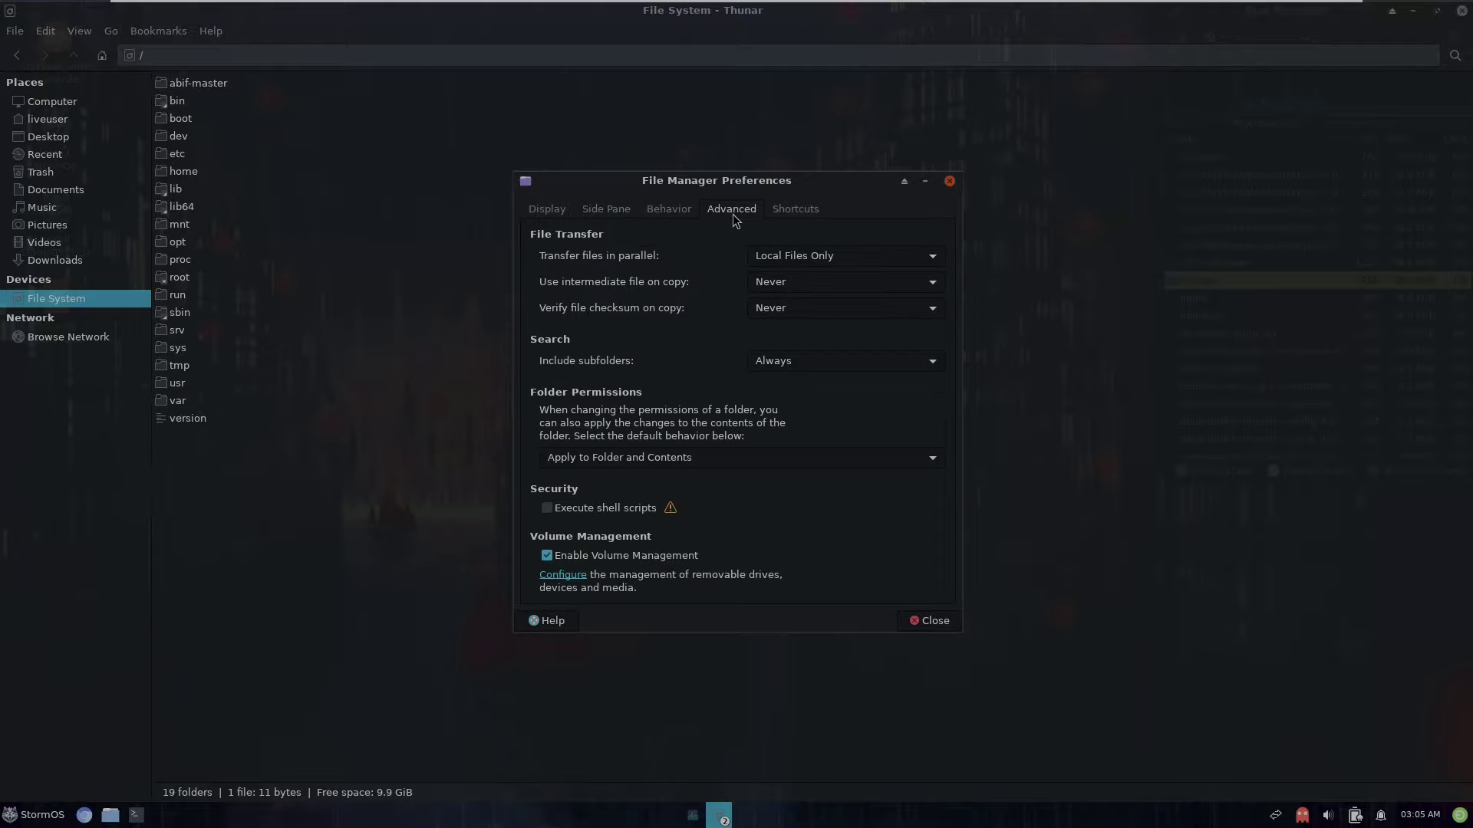
pyautogui.click(797, 214)
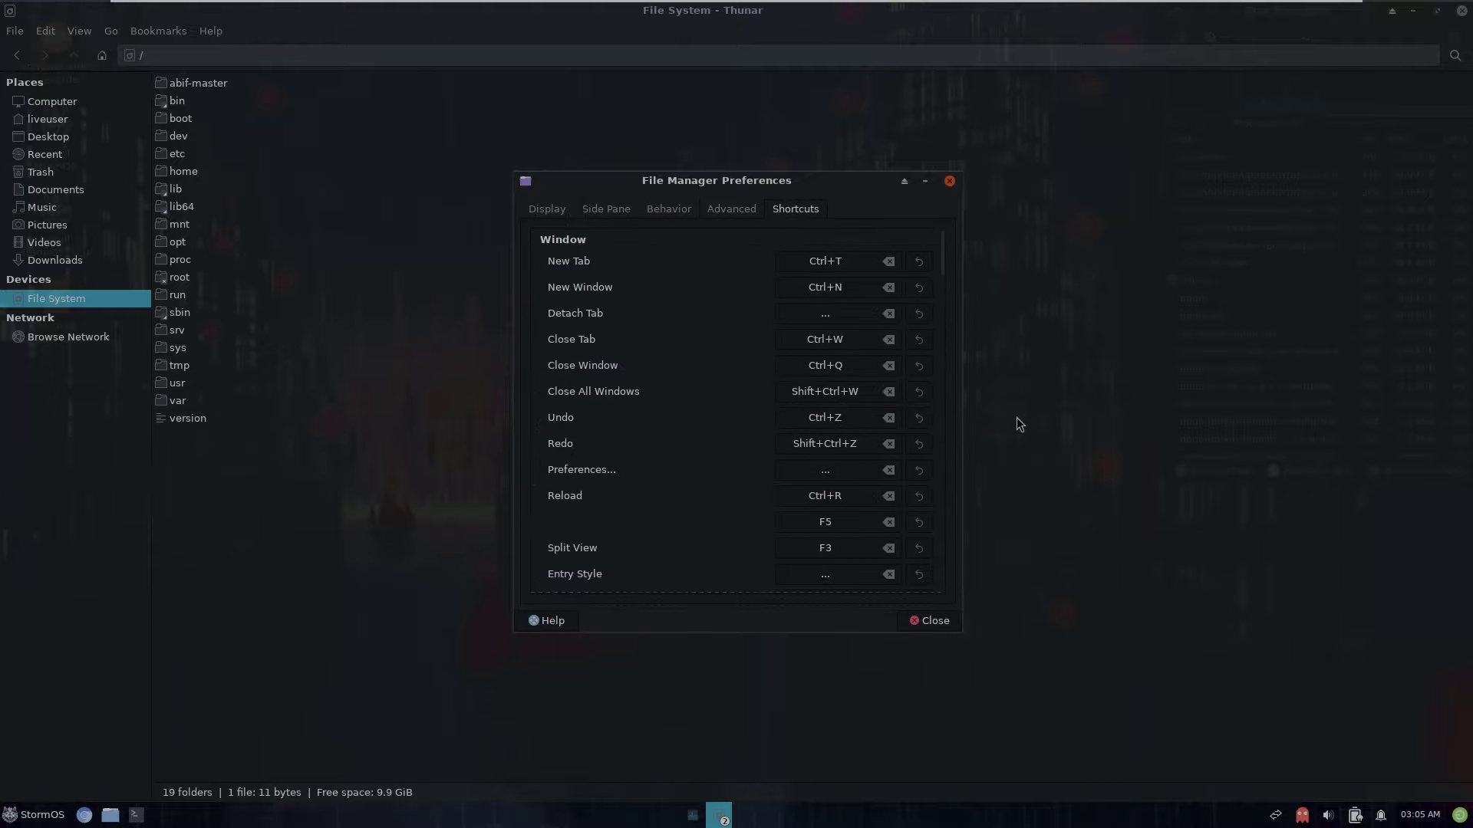
pyautogui.click(934, 621)
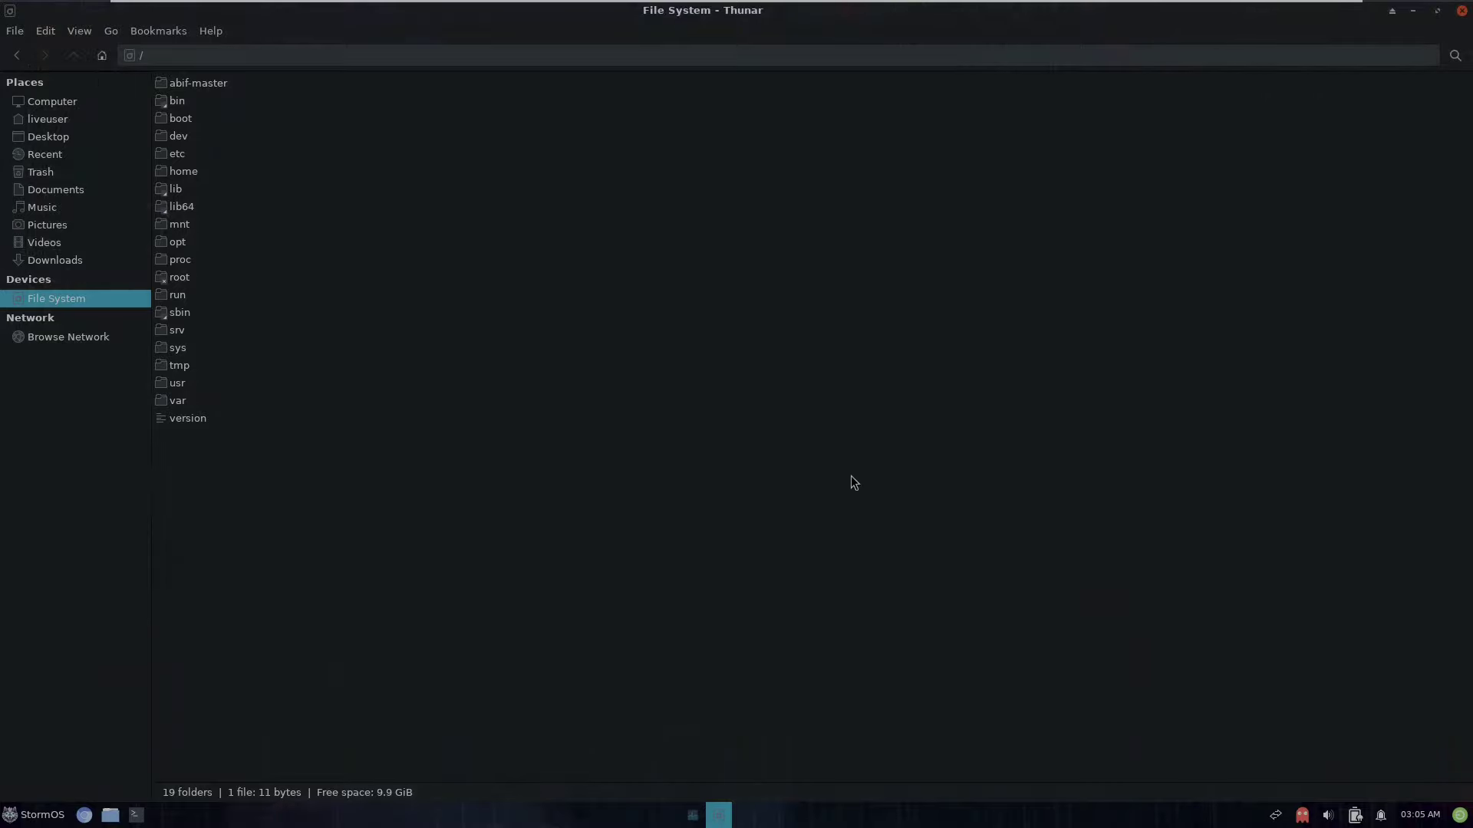
pyautogui.doubleClick(193, 208)
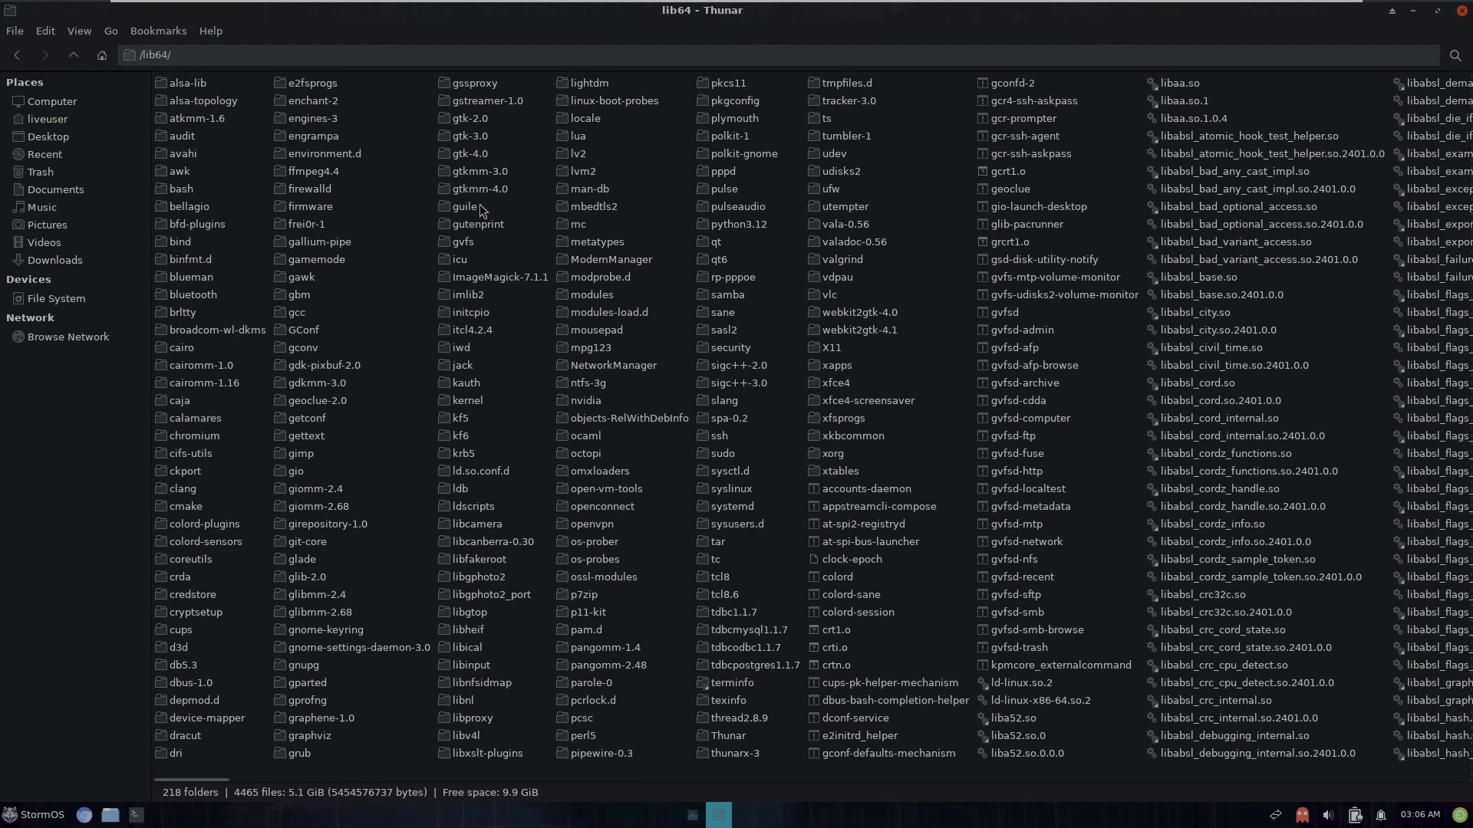
pyautogui.click(1462, 12)
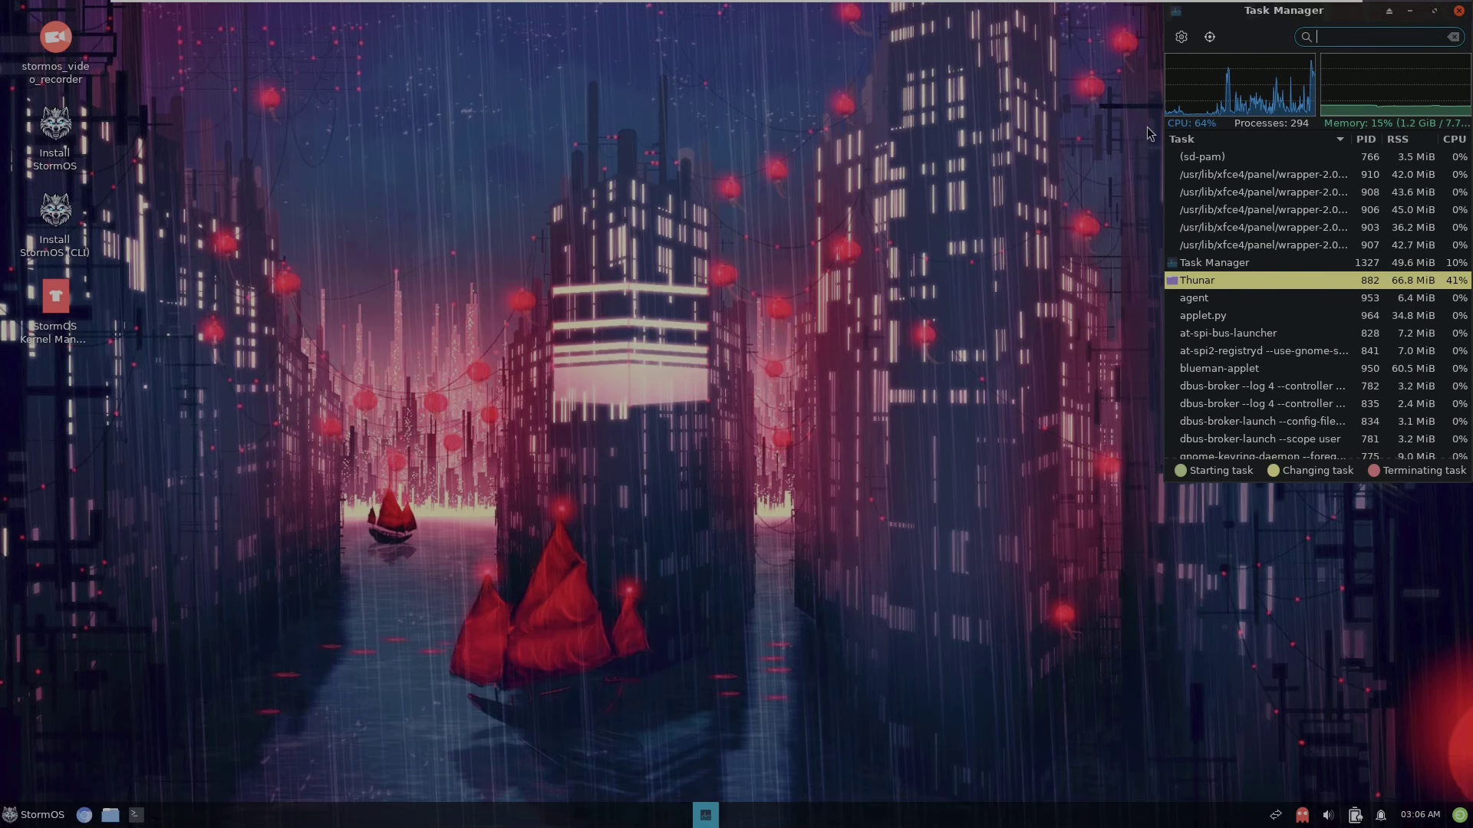
# - Scroll through All Applications in Whisker Menu, then launch Thunar File Manager from Accessories
pyautogui.click(32, 815)
pyautogui.click(68, 508)
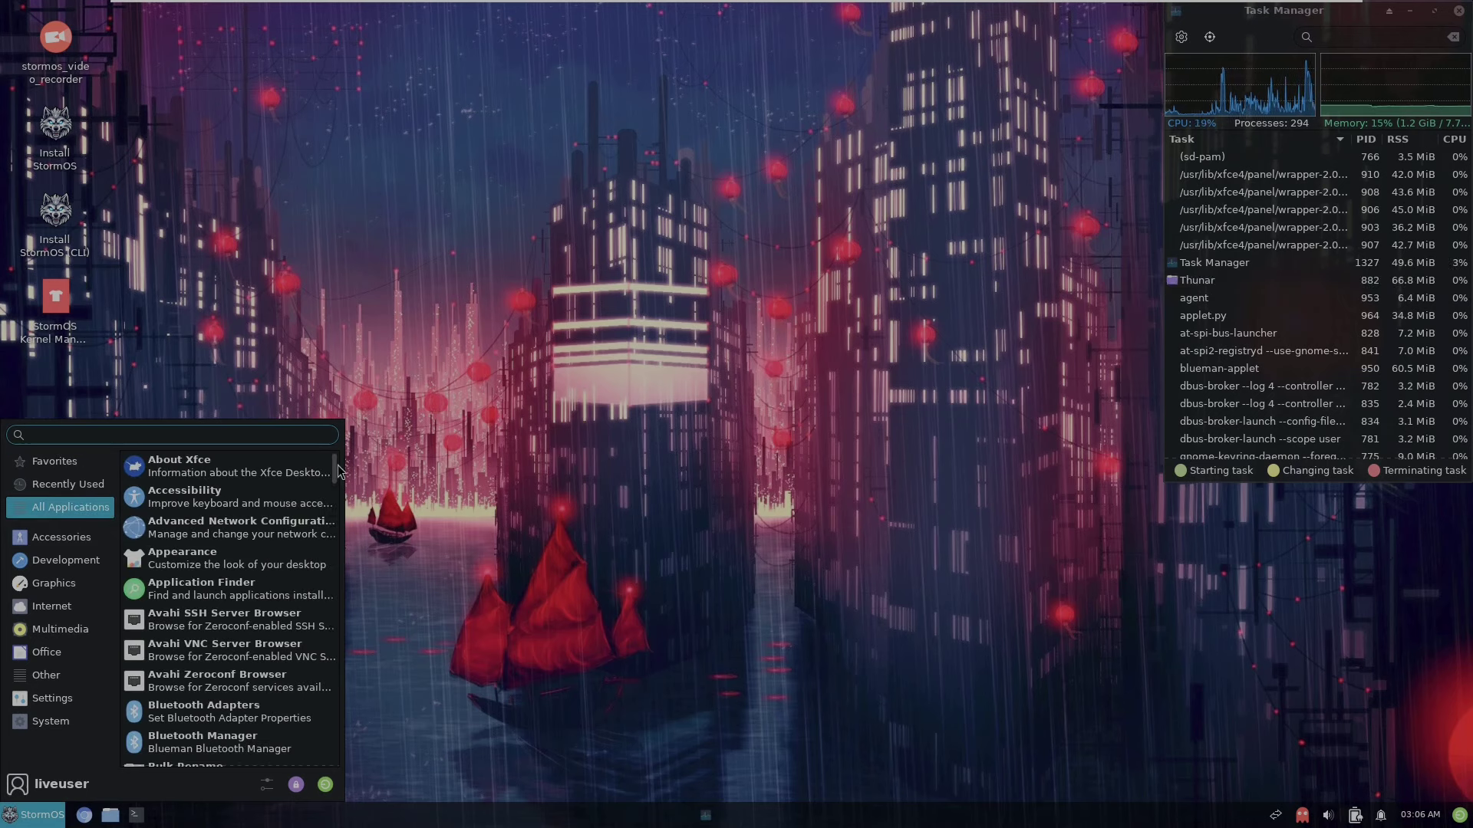
pyautogui.scroll(-5, 338, 471)
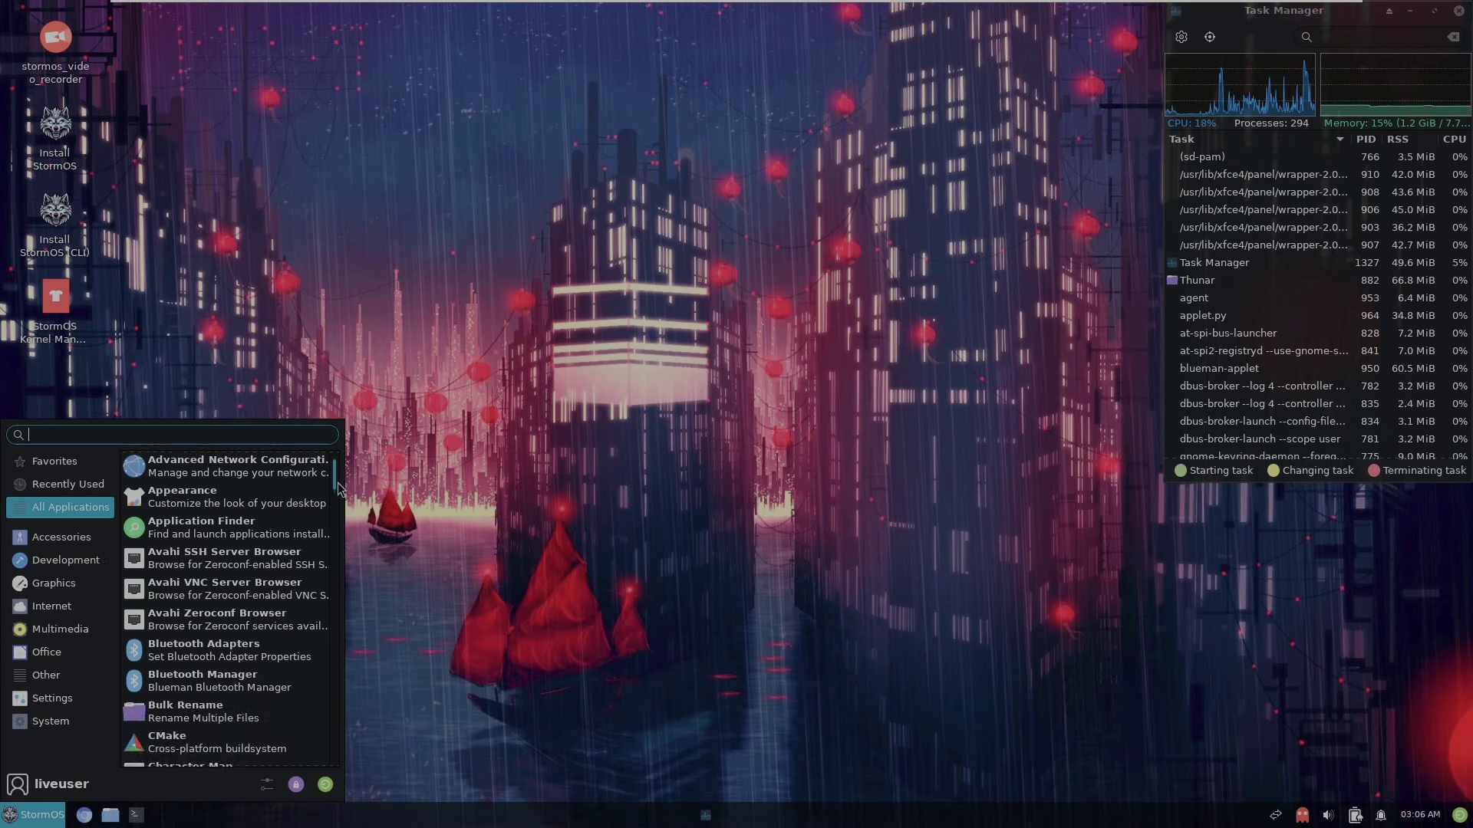
pyautogui.scroll(-5, 335, 571)
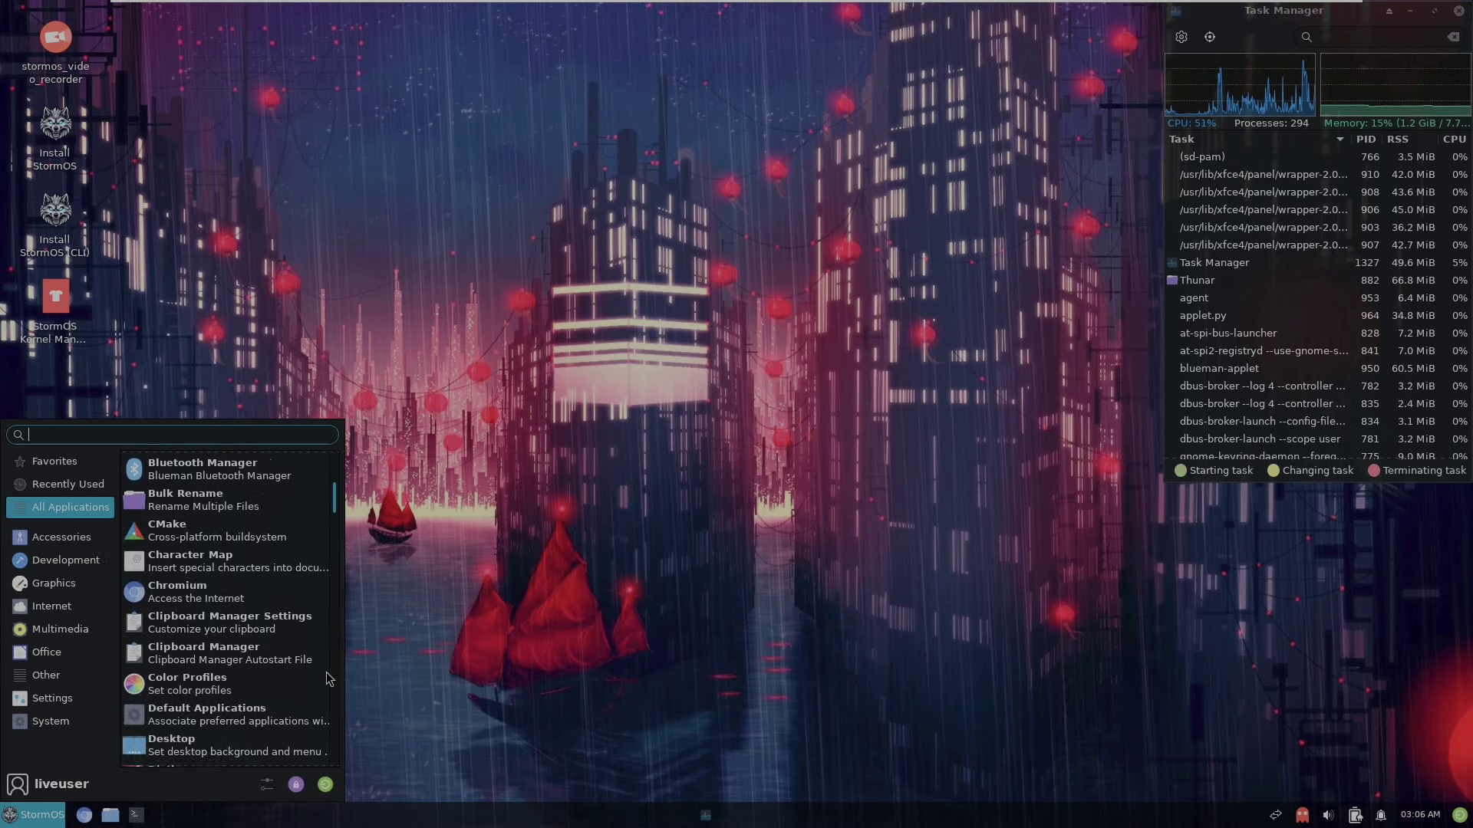
pyautogui.scroll(-10, 338, 551)
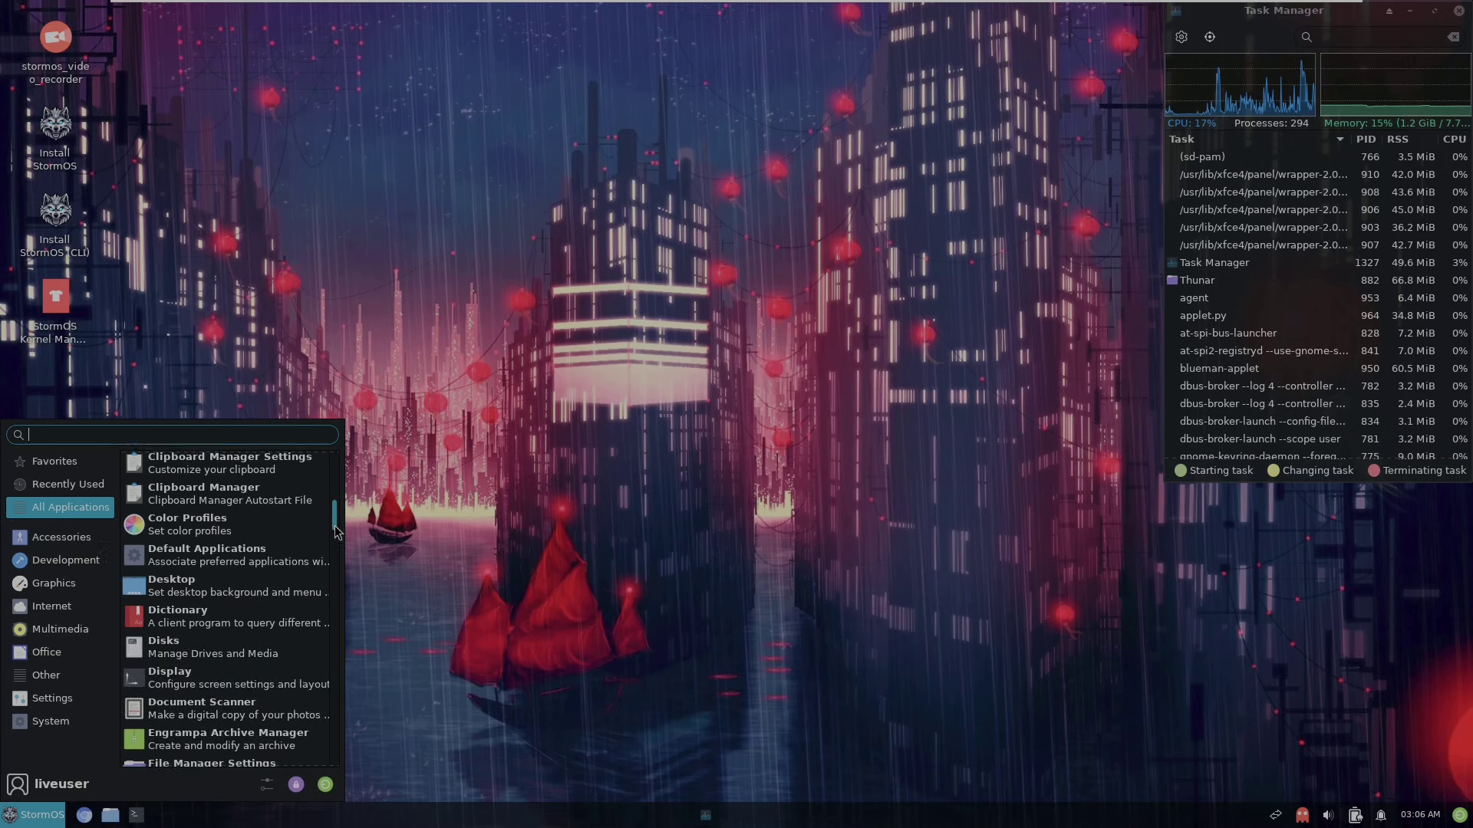
pyautogui.scroll(-11, 336, 550)
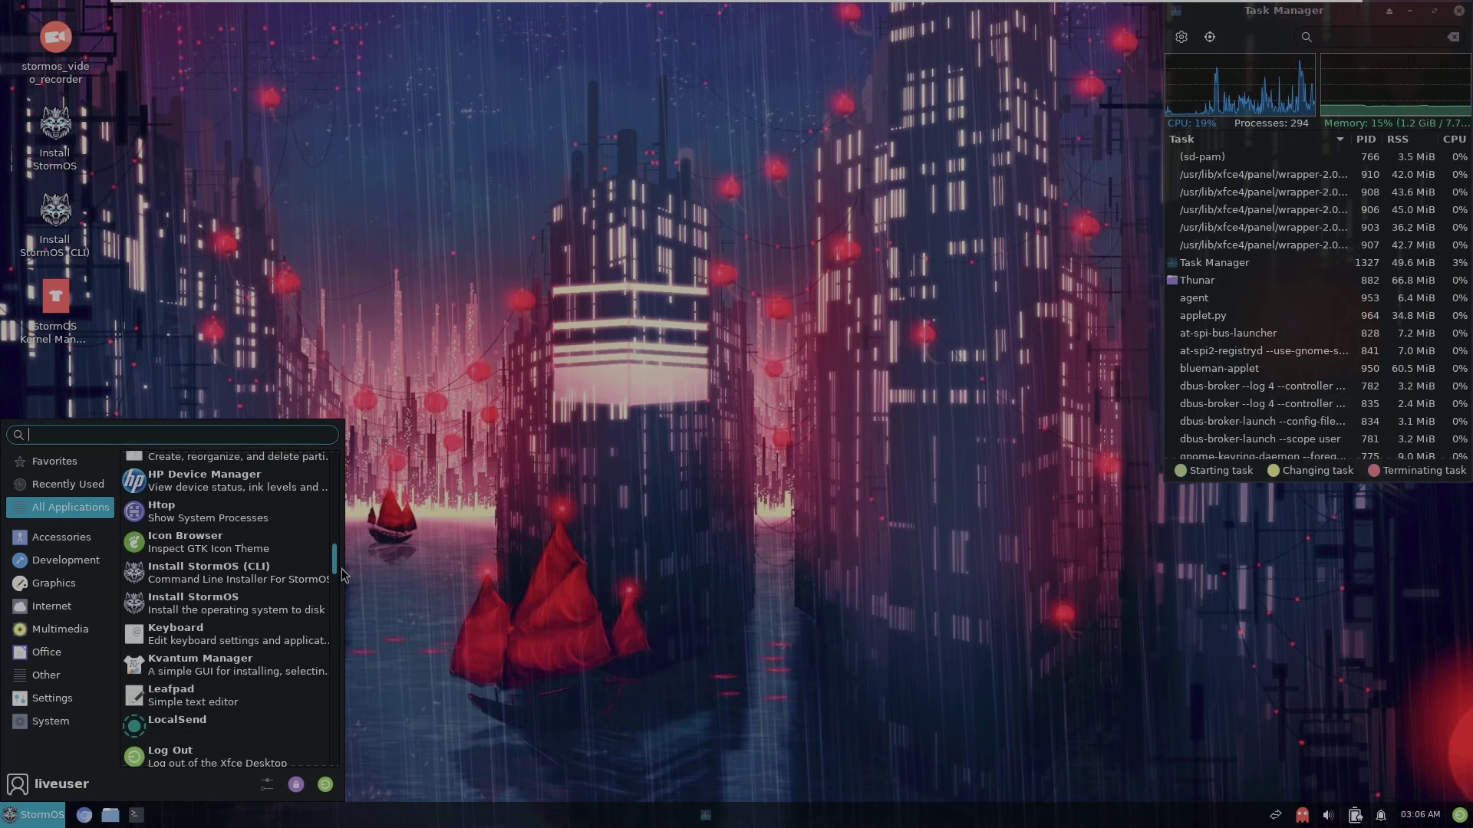
pyautogui.scroll(-7, 342, 590)
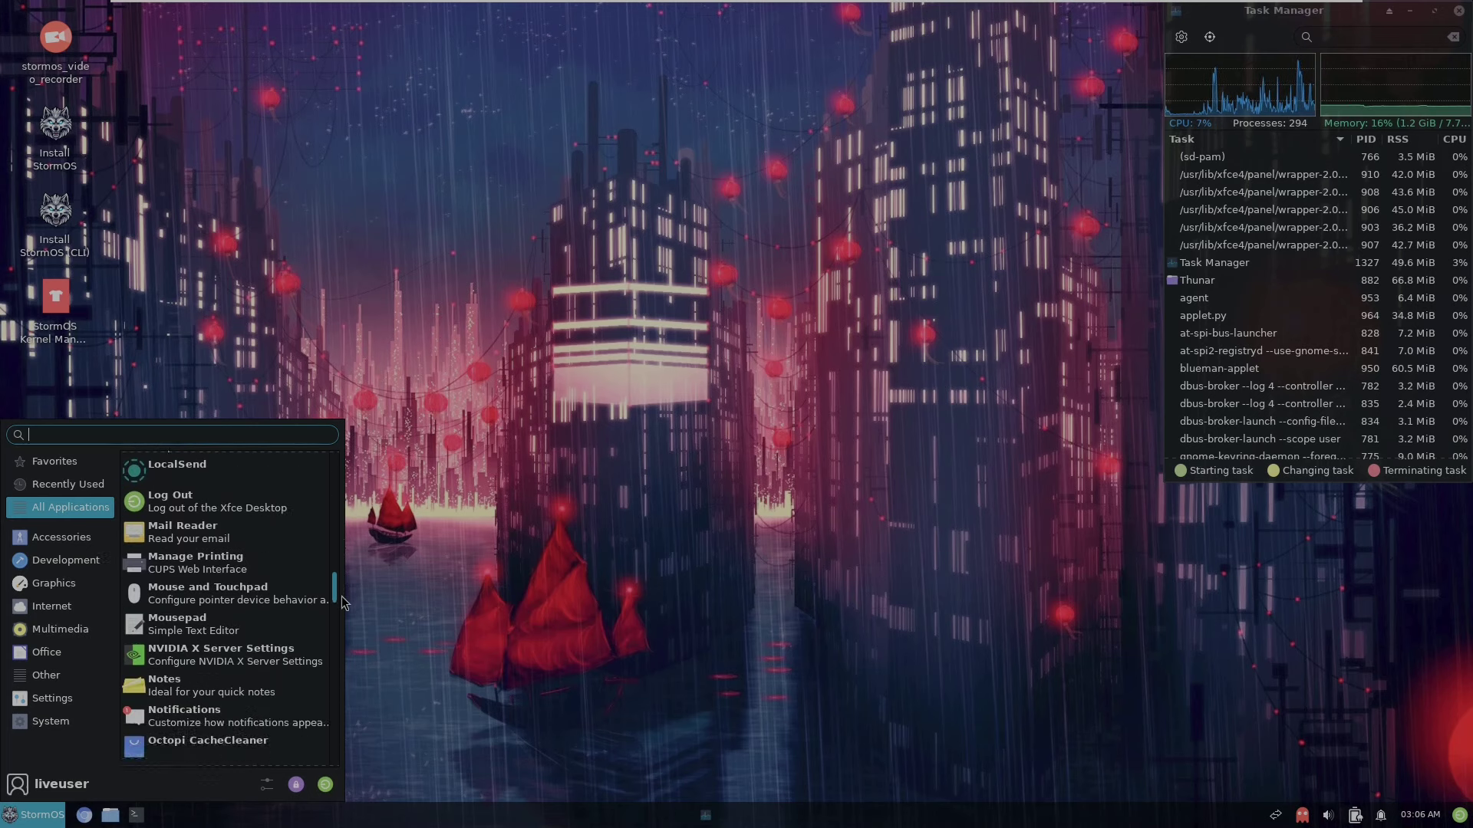
pyautogui.moveTo(343, 613); pyautogui.dragTo(346, 761)
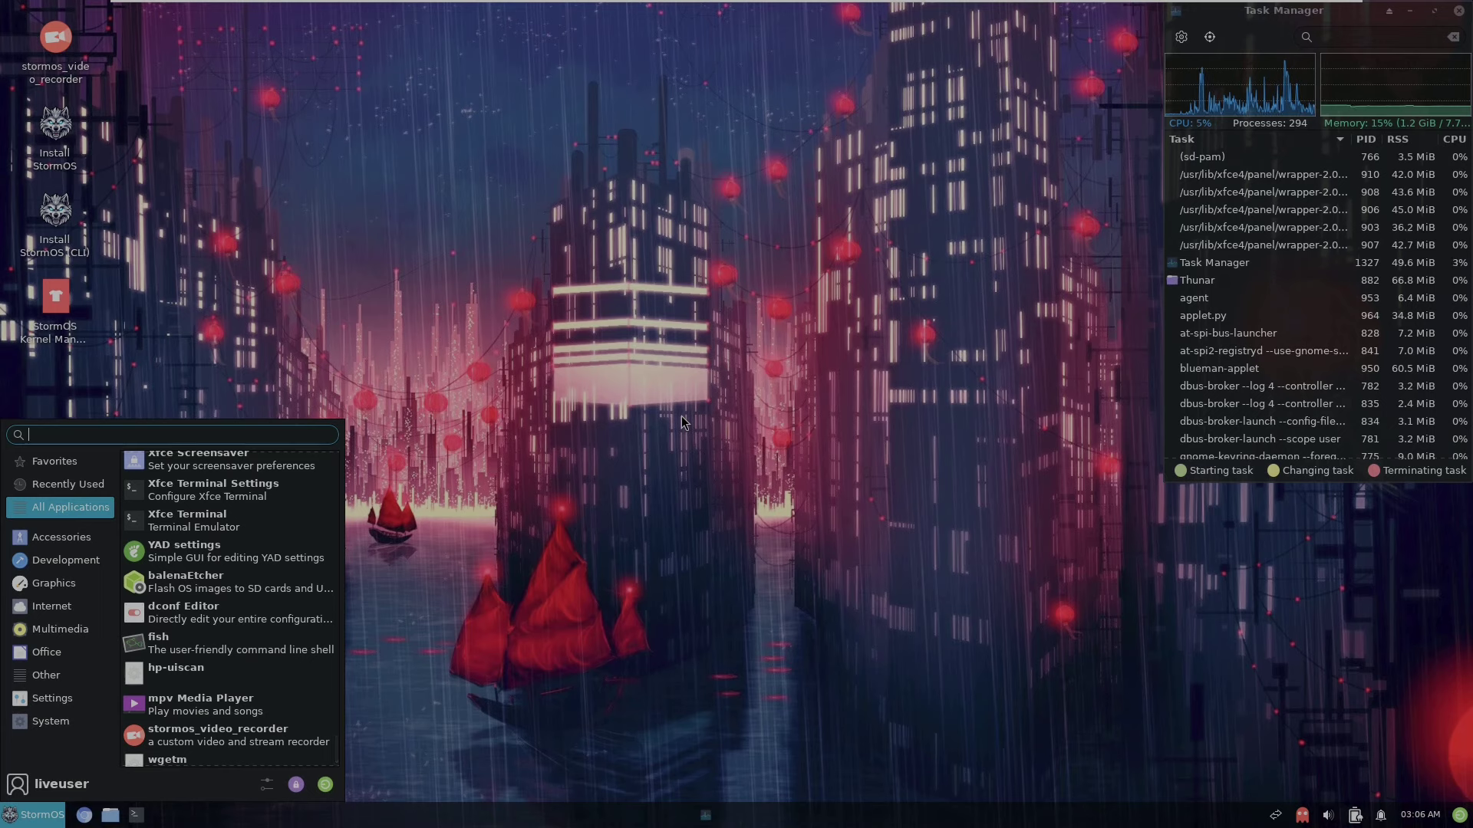
pyautogui.click(91, 536)
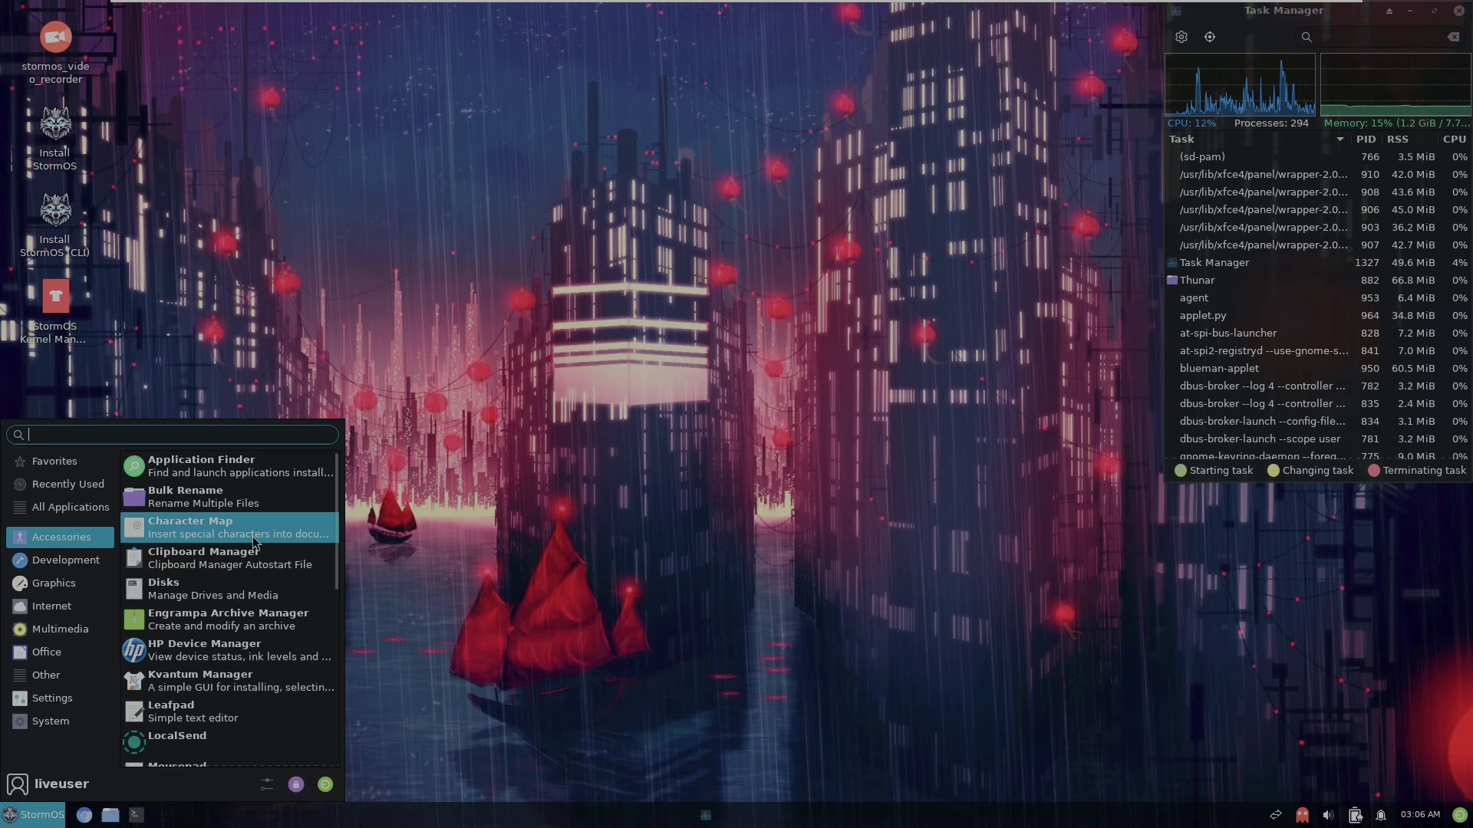
pyautogui.moveTo(335, 528); pyautogui.dragTo(343, 702)
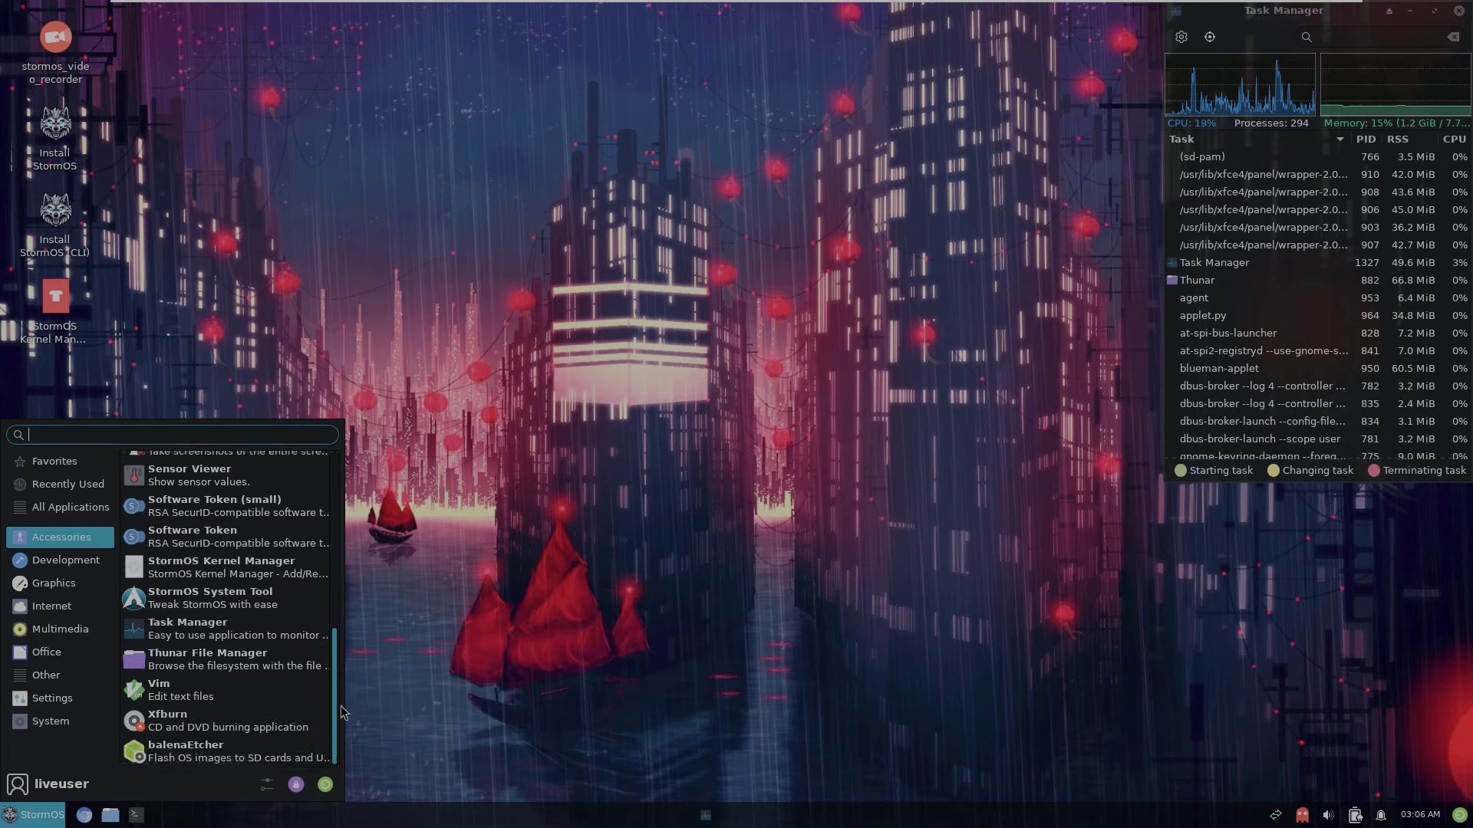
pyautogui.click(144, 568)
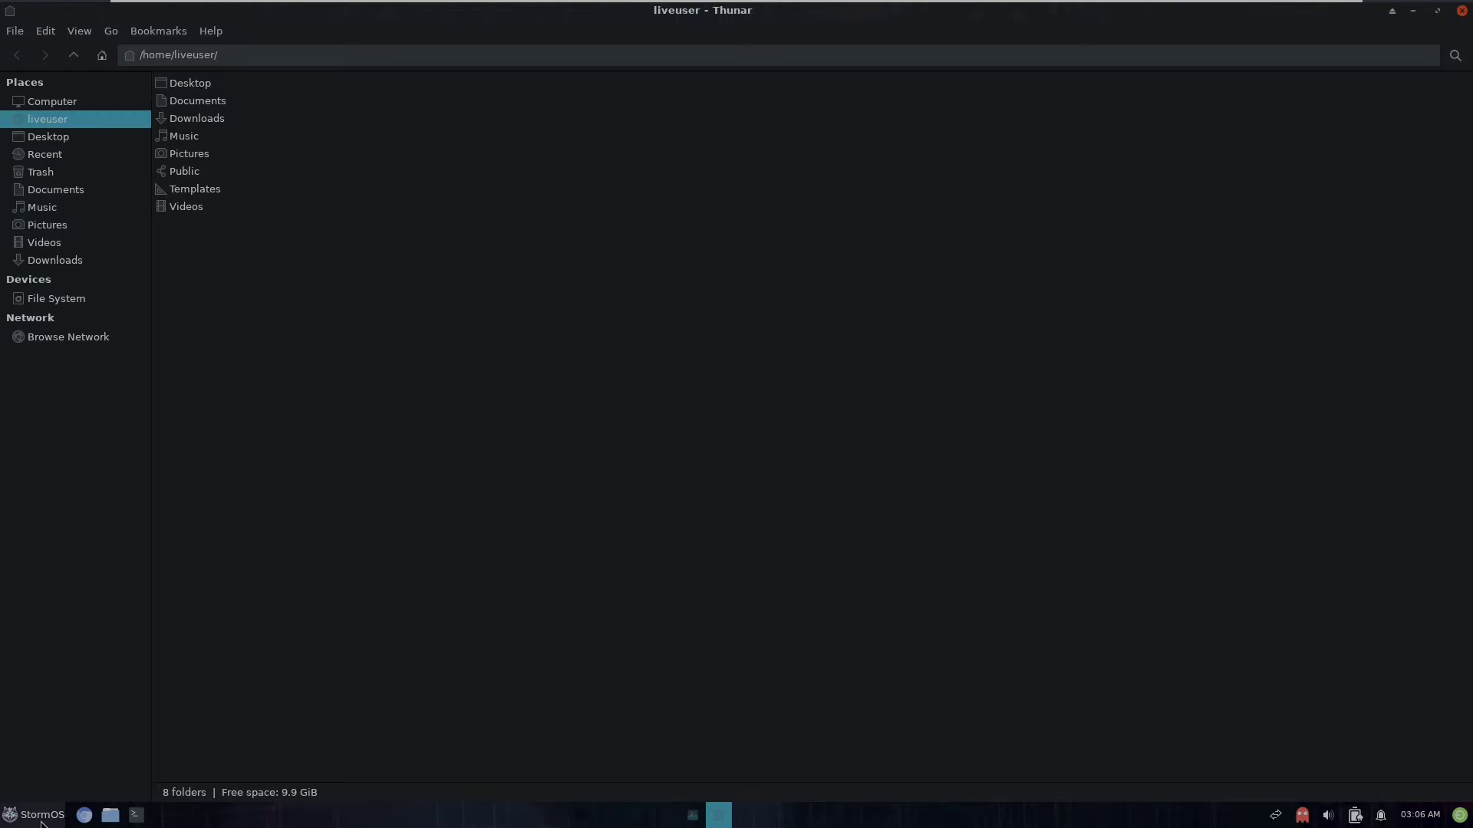
# - Launch Chromium from the applications menu and cancel the new keyring password prompt
pyautogui.click(37, 815)
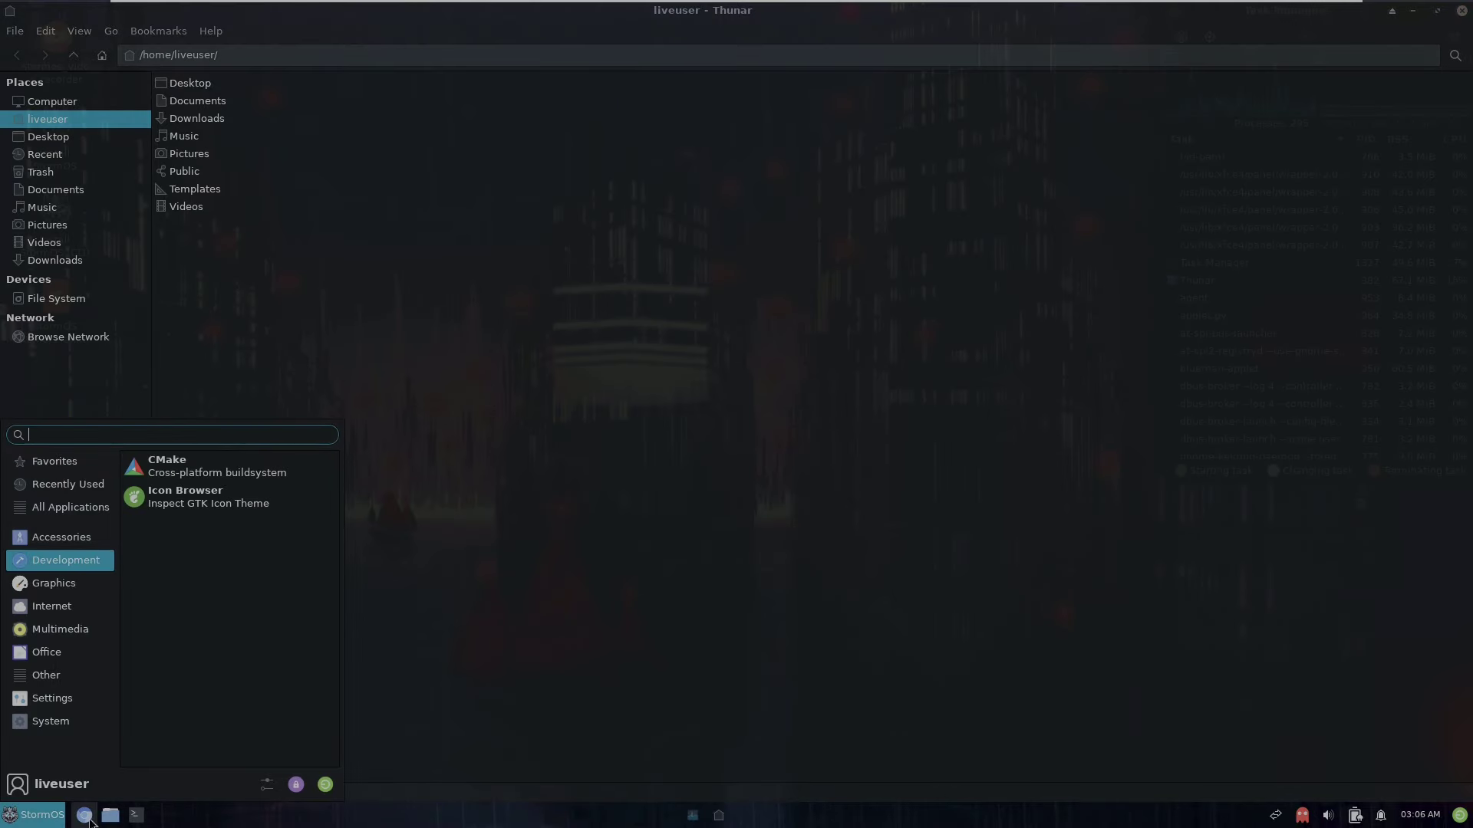
pyautogui.click(65, 587)
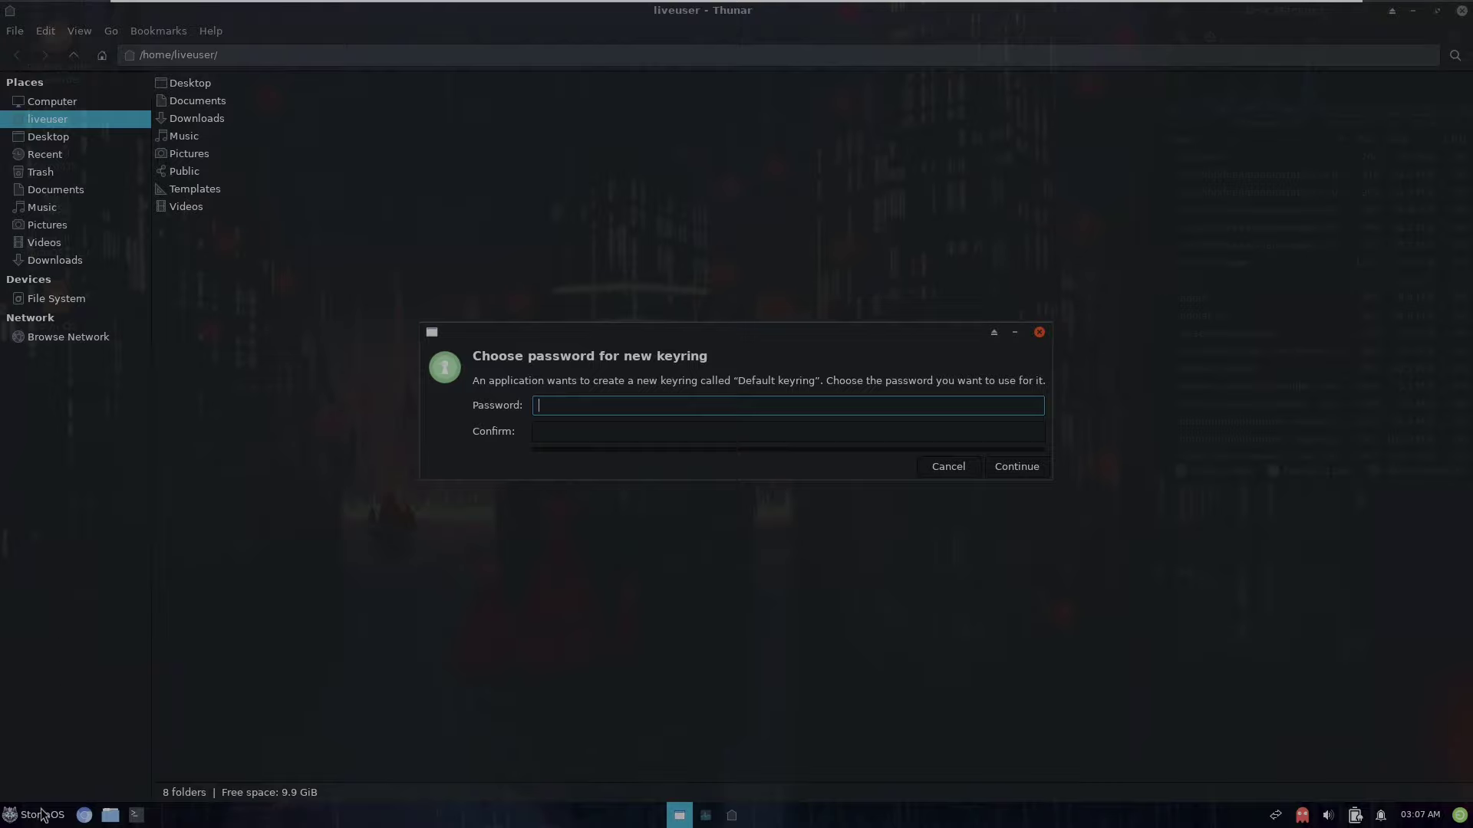
pyautogui.click(948, 467)
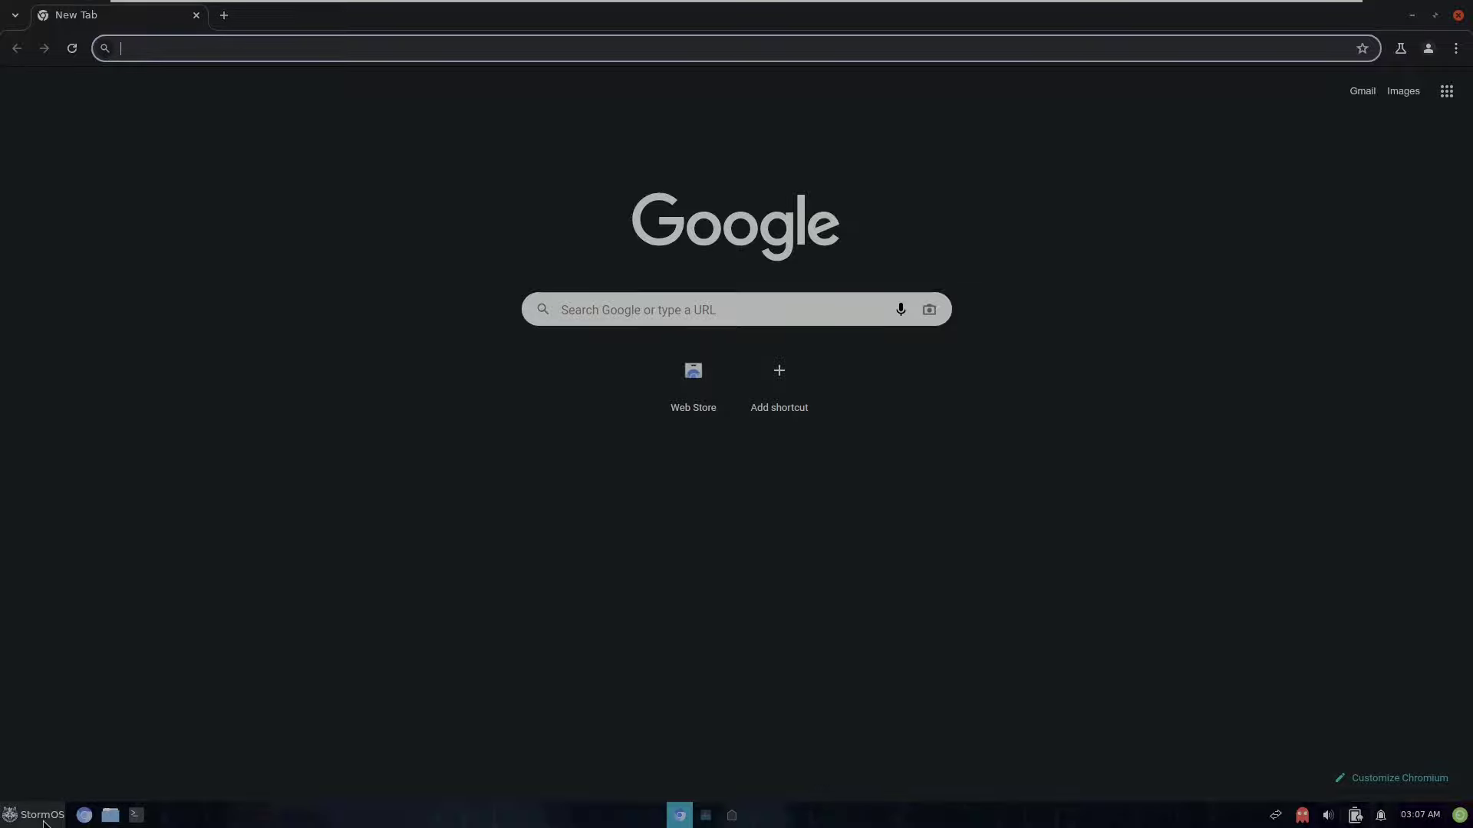
# - Launch Ristretto Image Viewer from Graphics, Dictionary from Office and Octopi from System
pyautogui.click(44, 821)
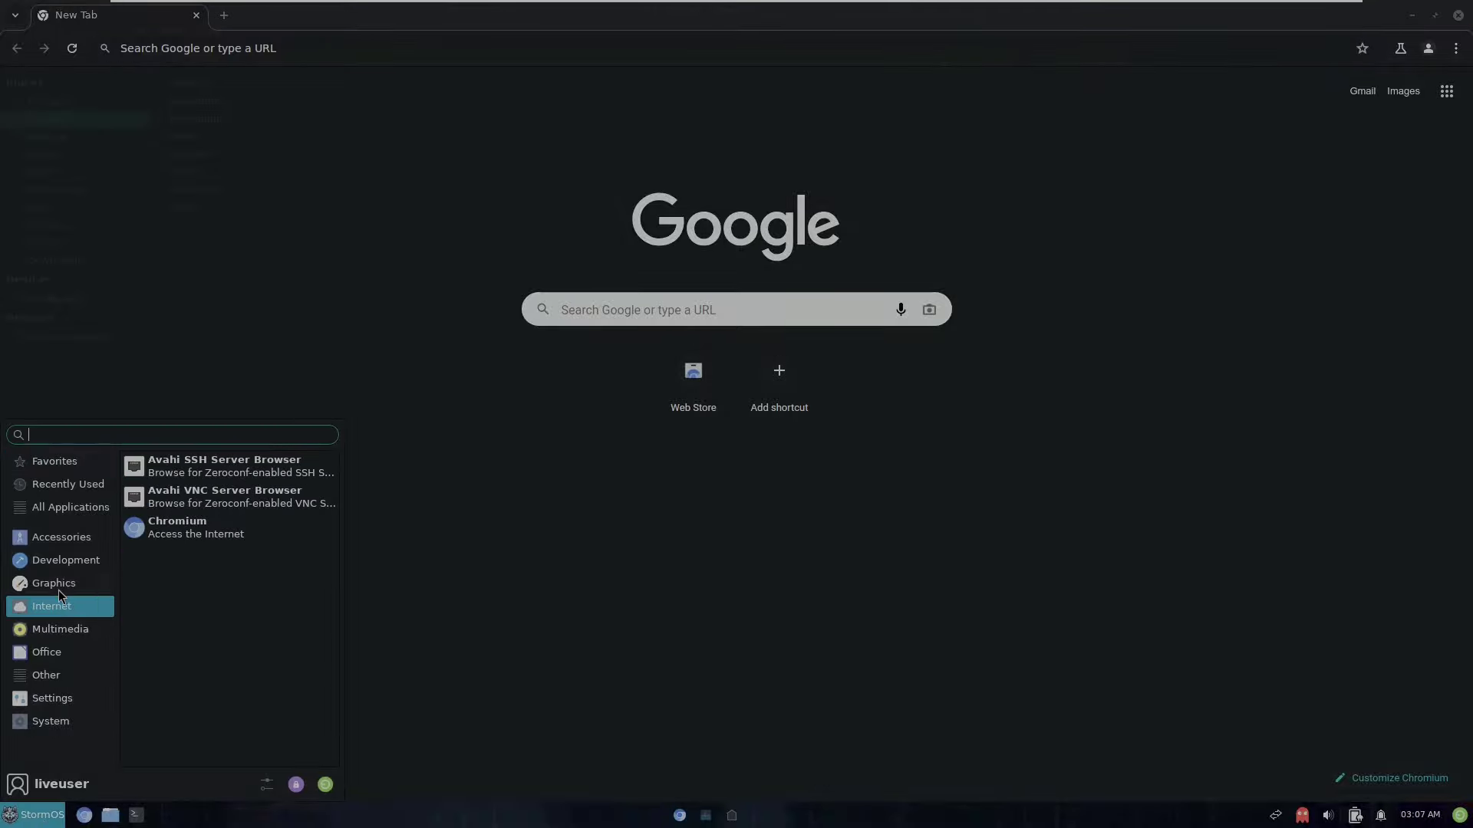
pyautogui.moveTo(59, 587)
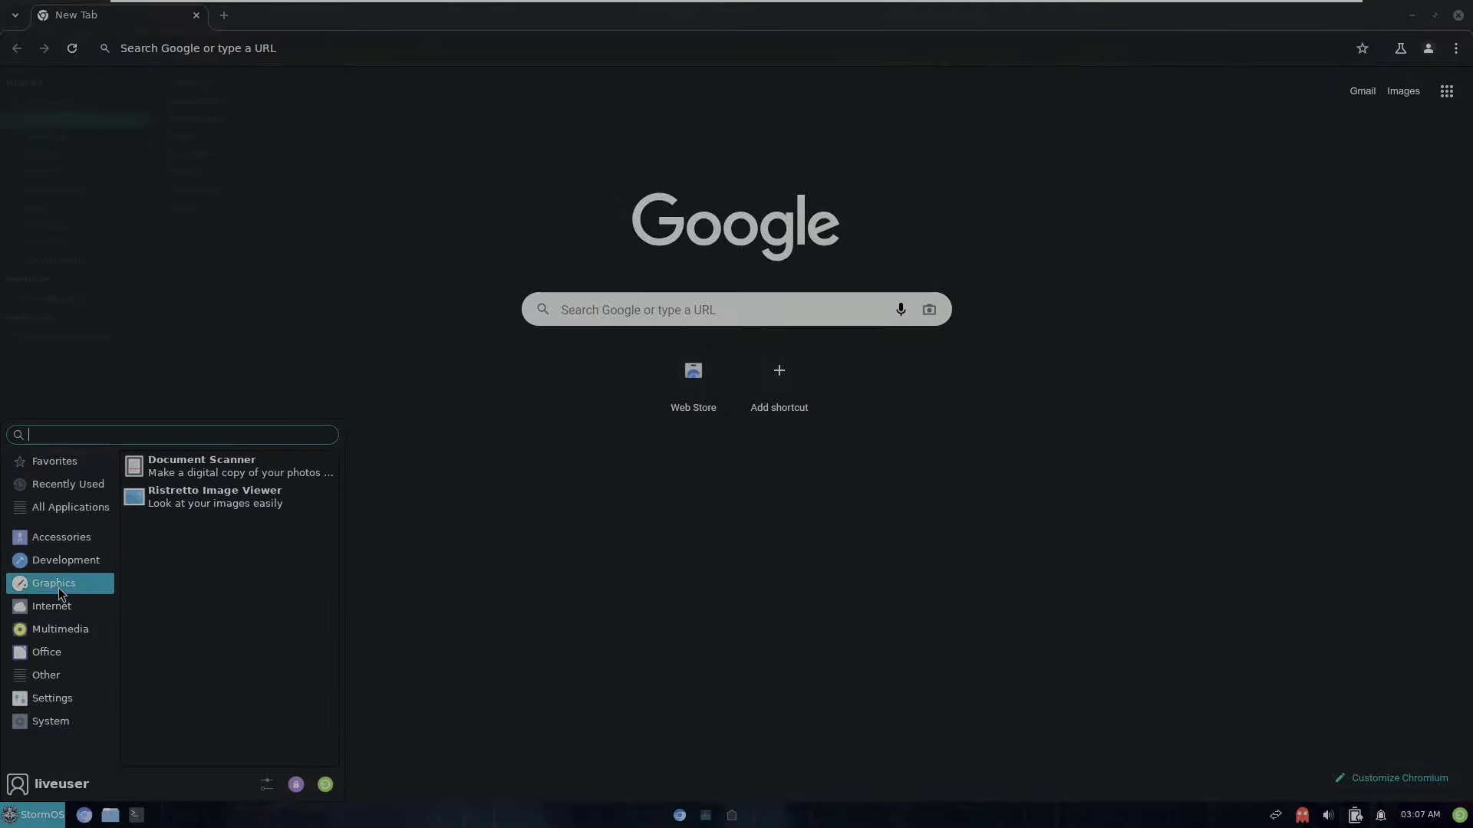
pyautogui.click(234, 508)
pyautogui.click(16, 815)
pyautogui.moveTo(71, 661)
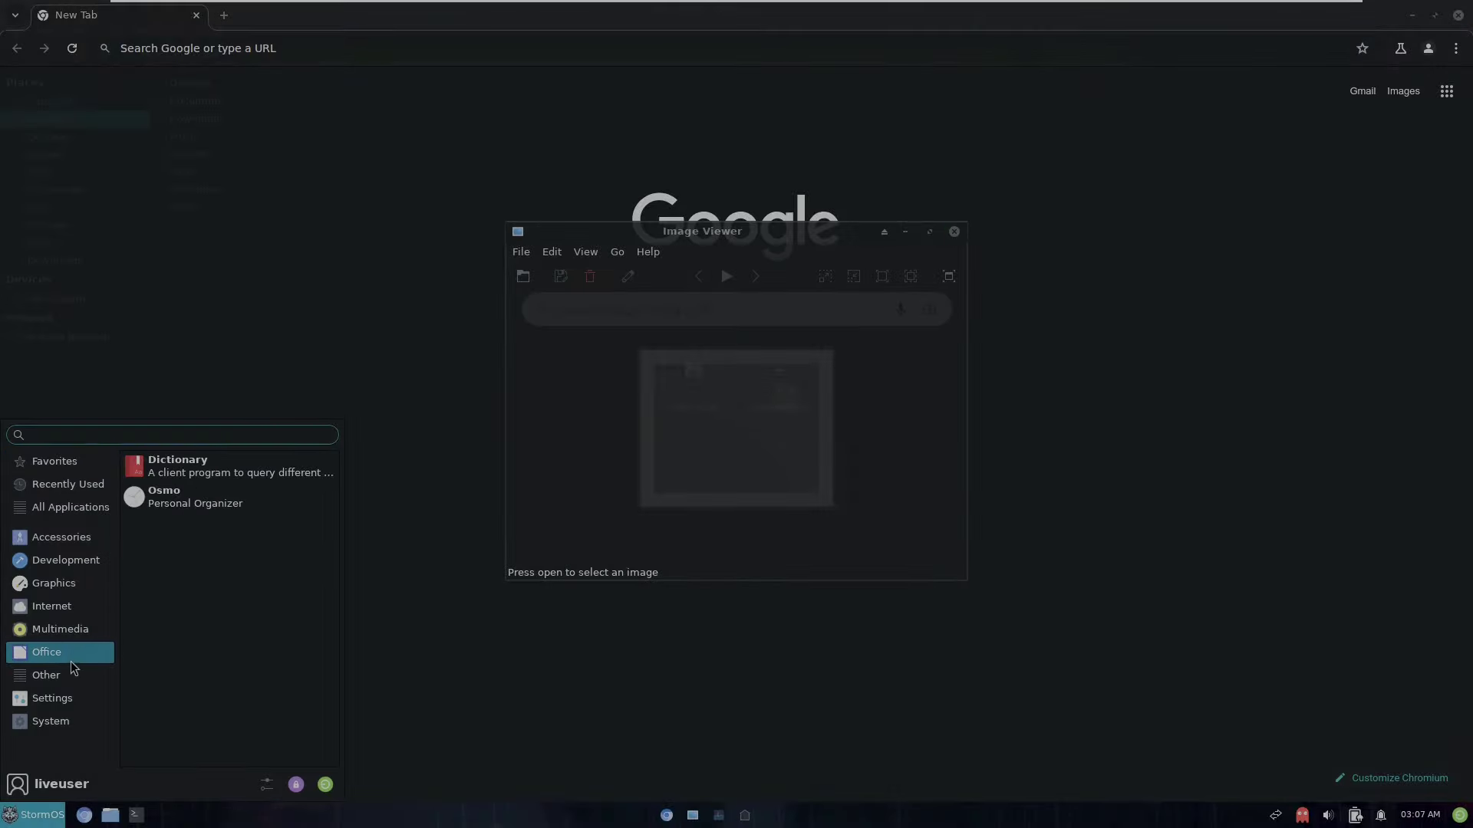
pyautogui.click(170, 469)
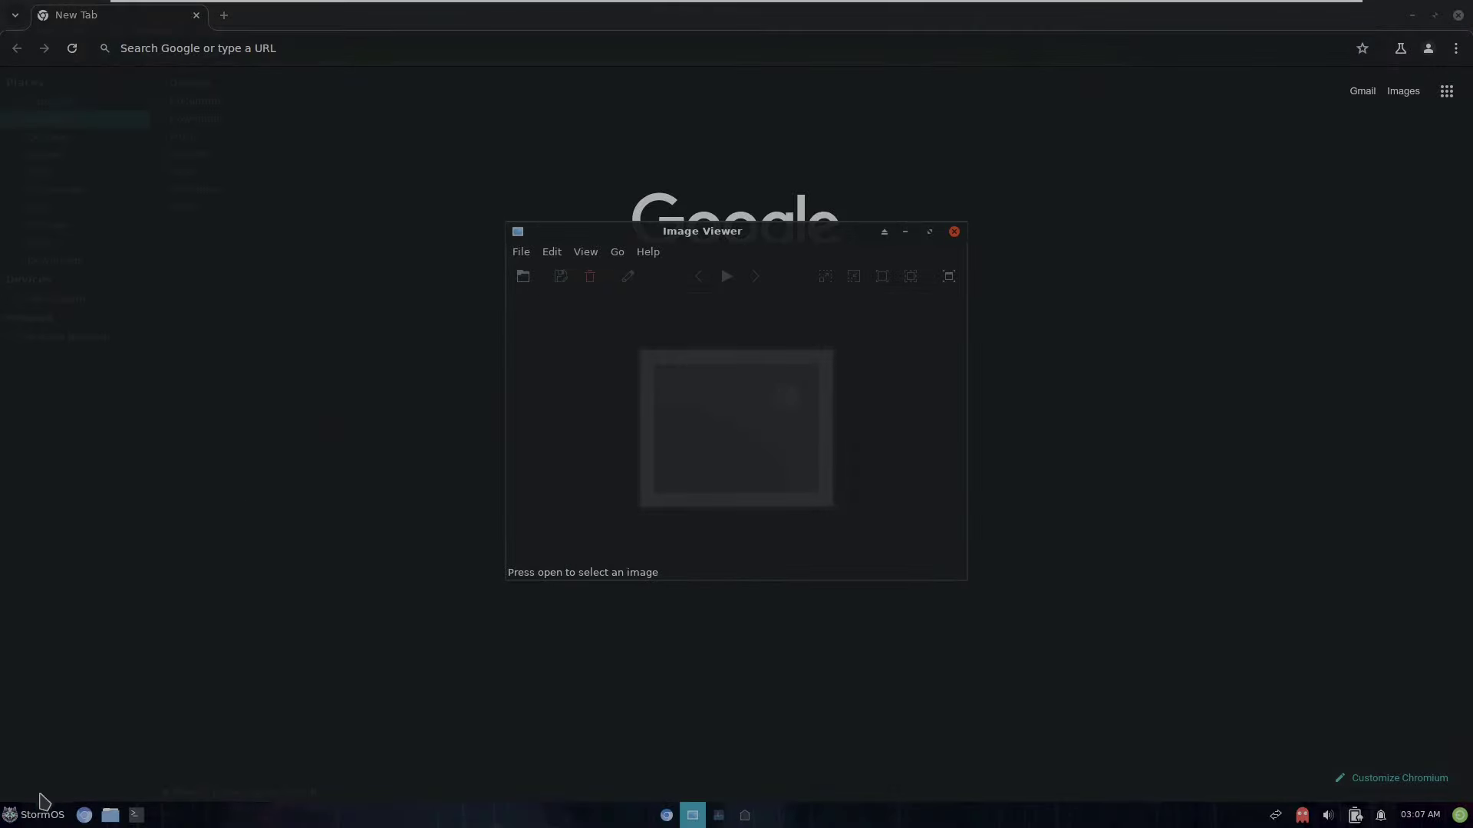
pyautogui.click(29, 817)
pyautogui.moveTo(62, 726)
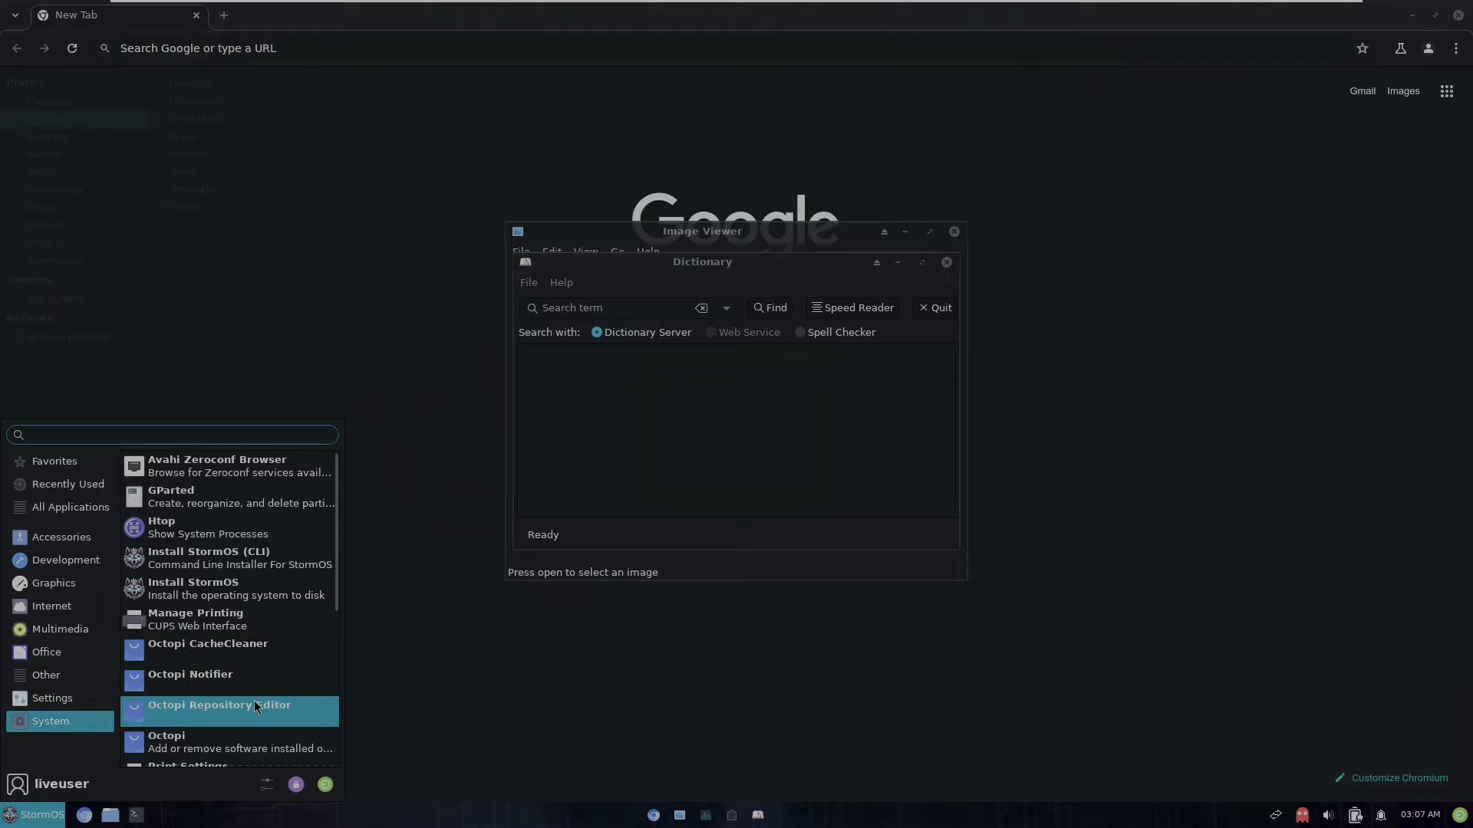
pyautogui.click(277, 743)
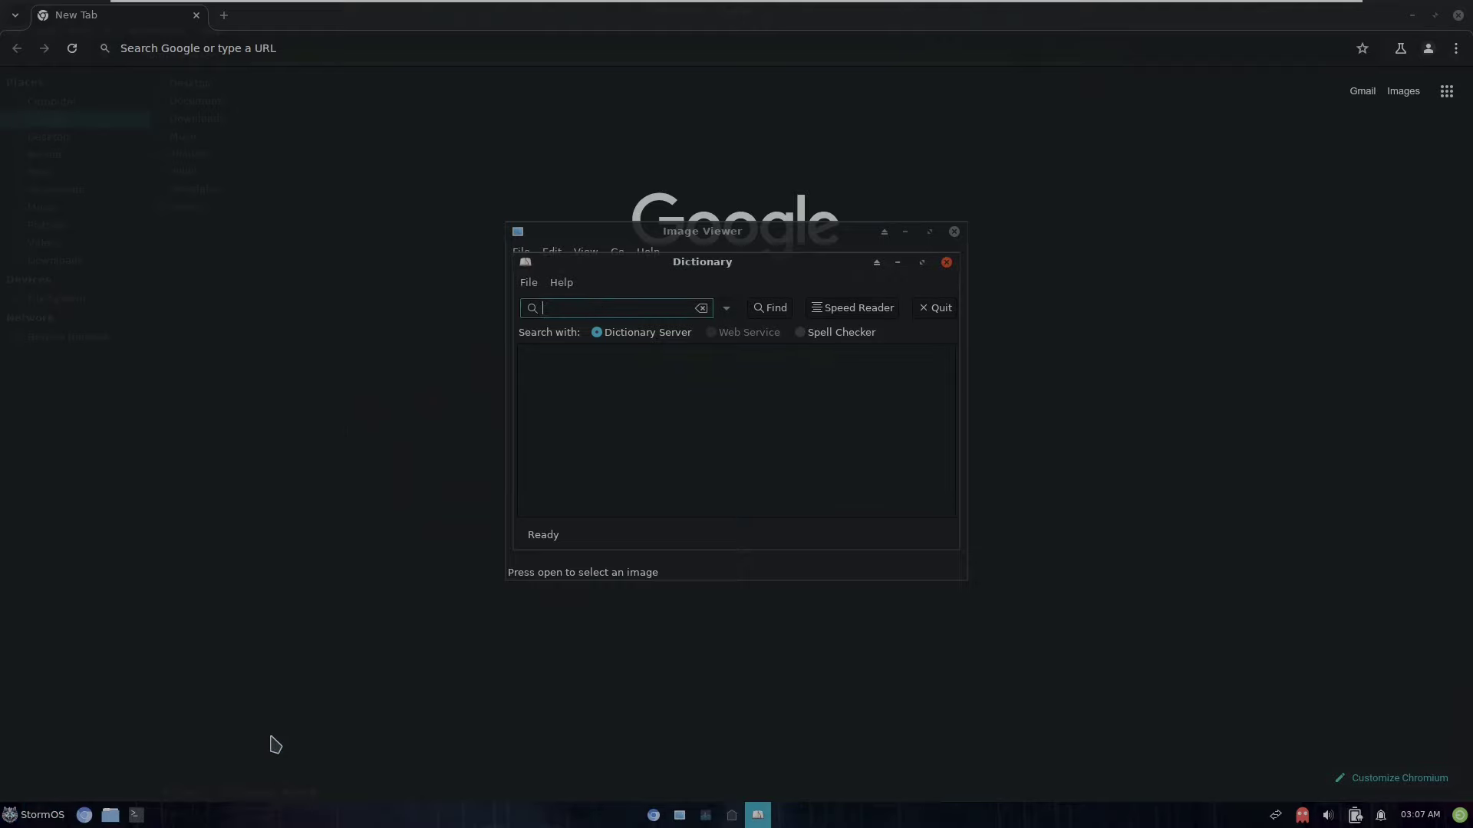
pyautogui.click(36, 815)
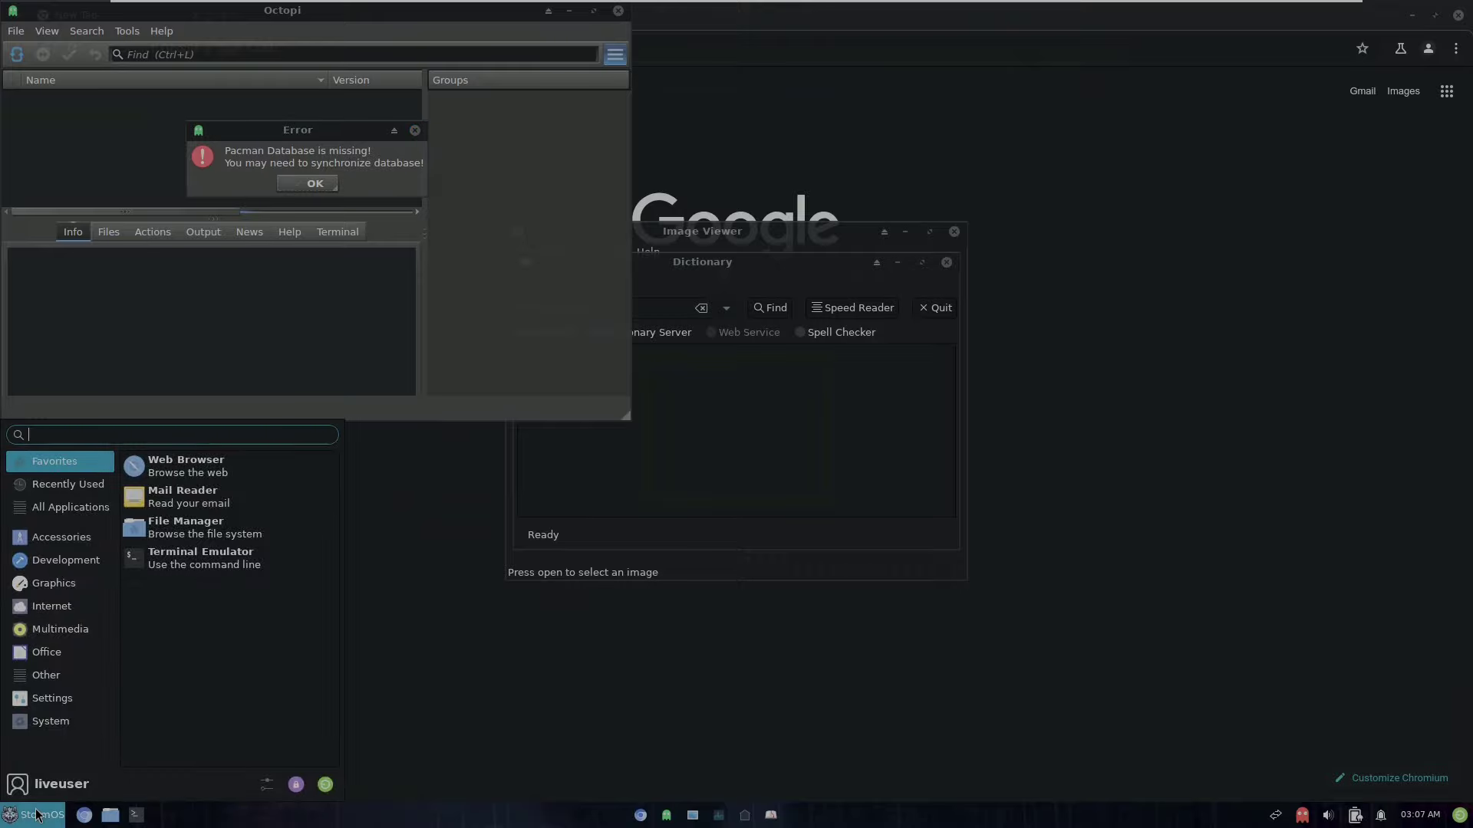
pyautogui.moveTo(42, 540)
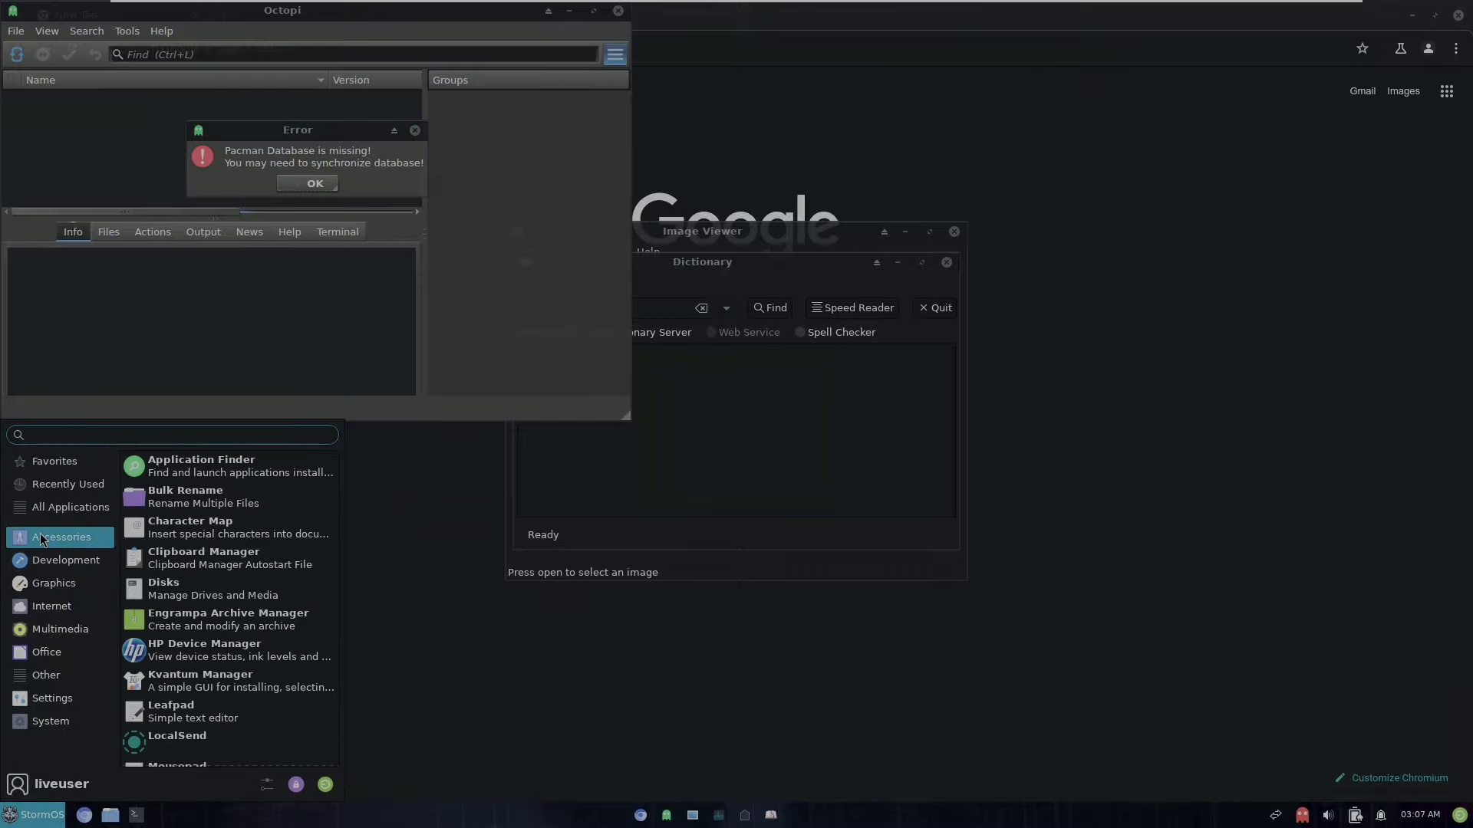
# - Launch VLC media player and PulseAudio Volume Control from the Multimedia category
pyautogui.moveTo(53, 614)
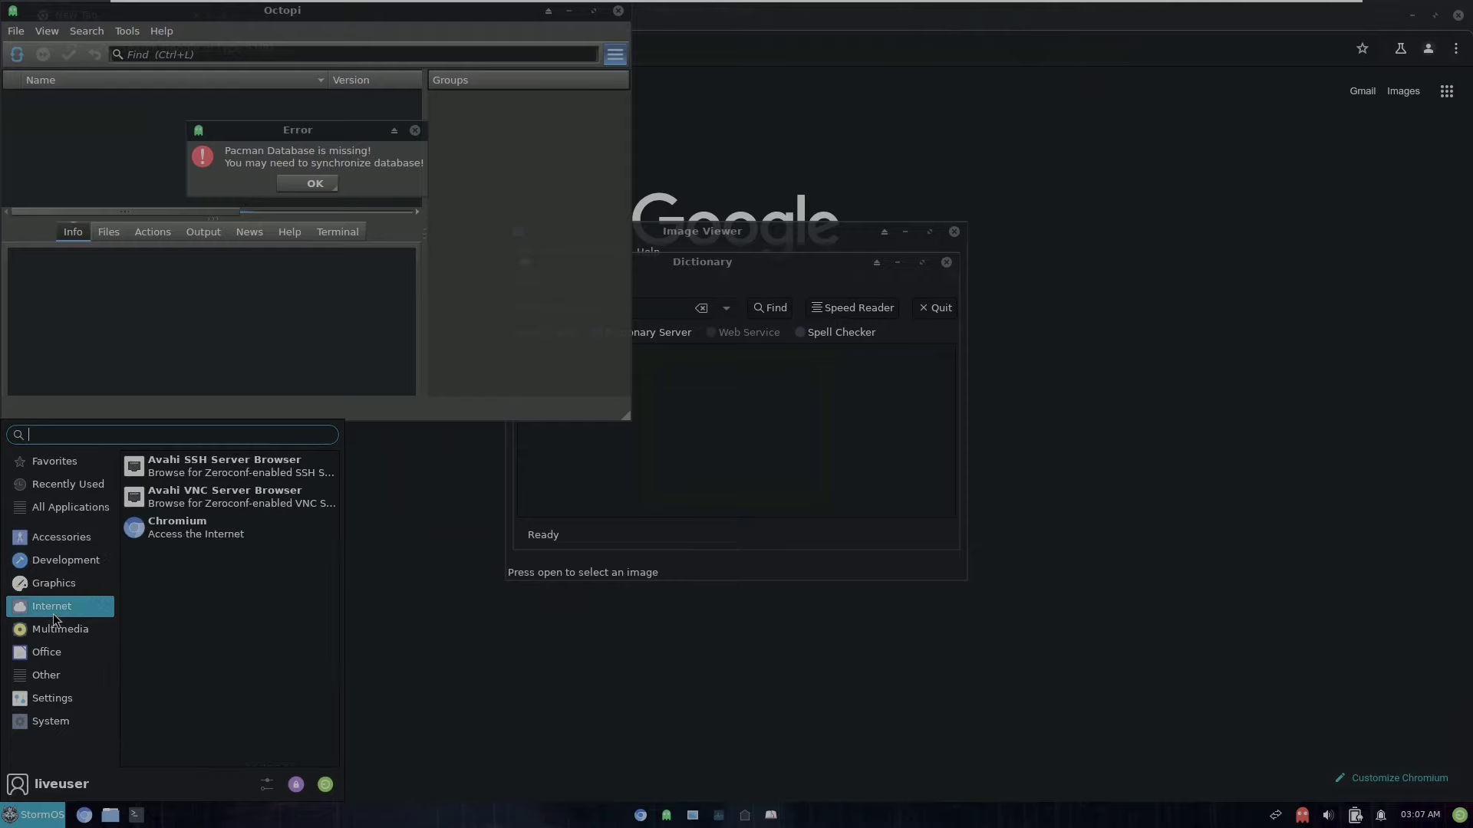
pyautogui.moveTo(86, 634)
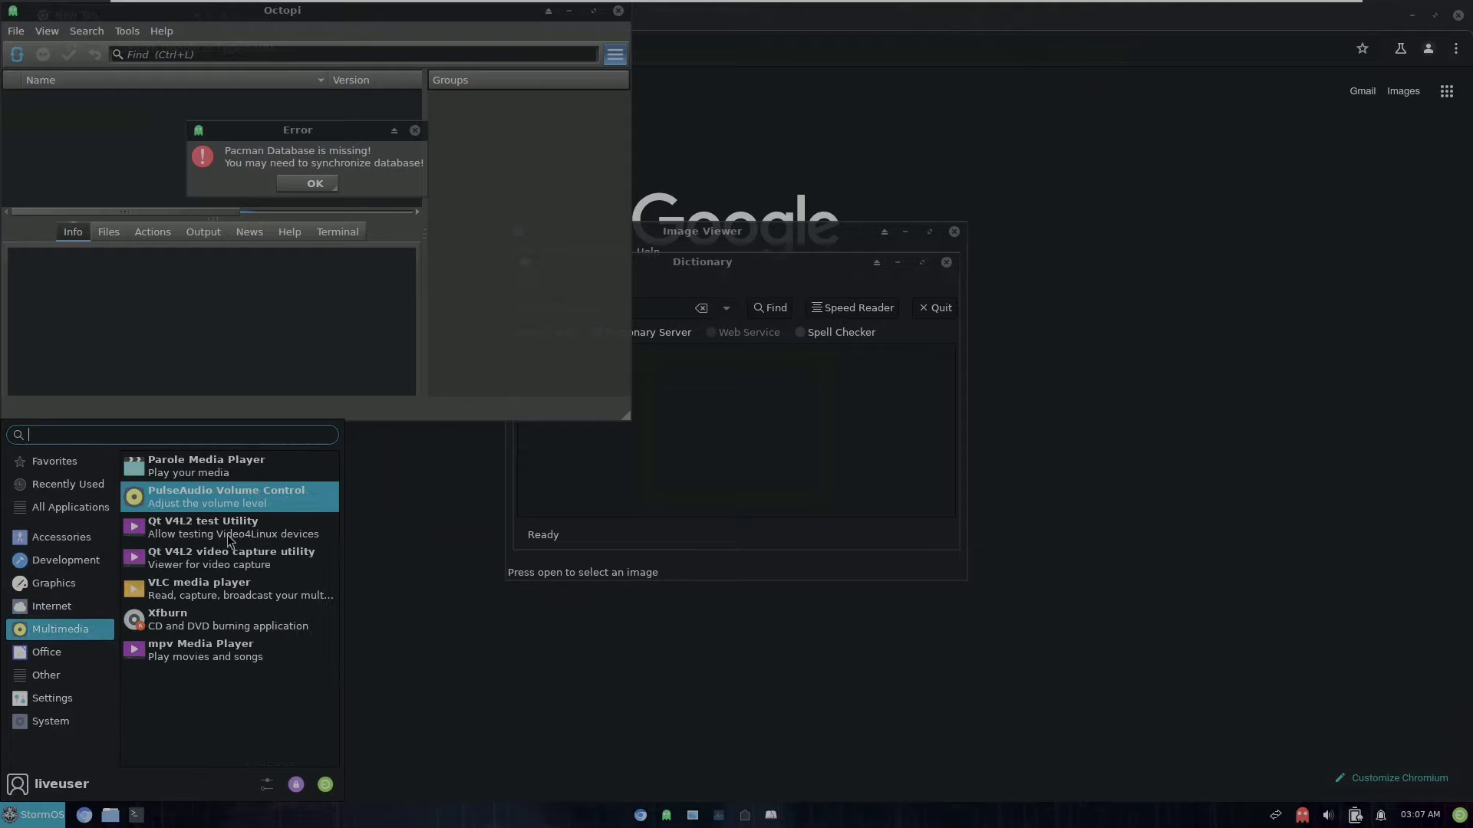
pyautogui.click(232, 591)
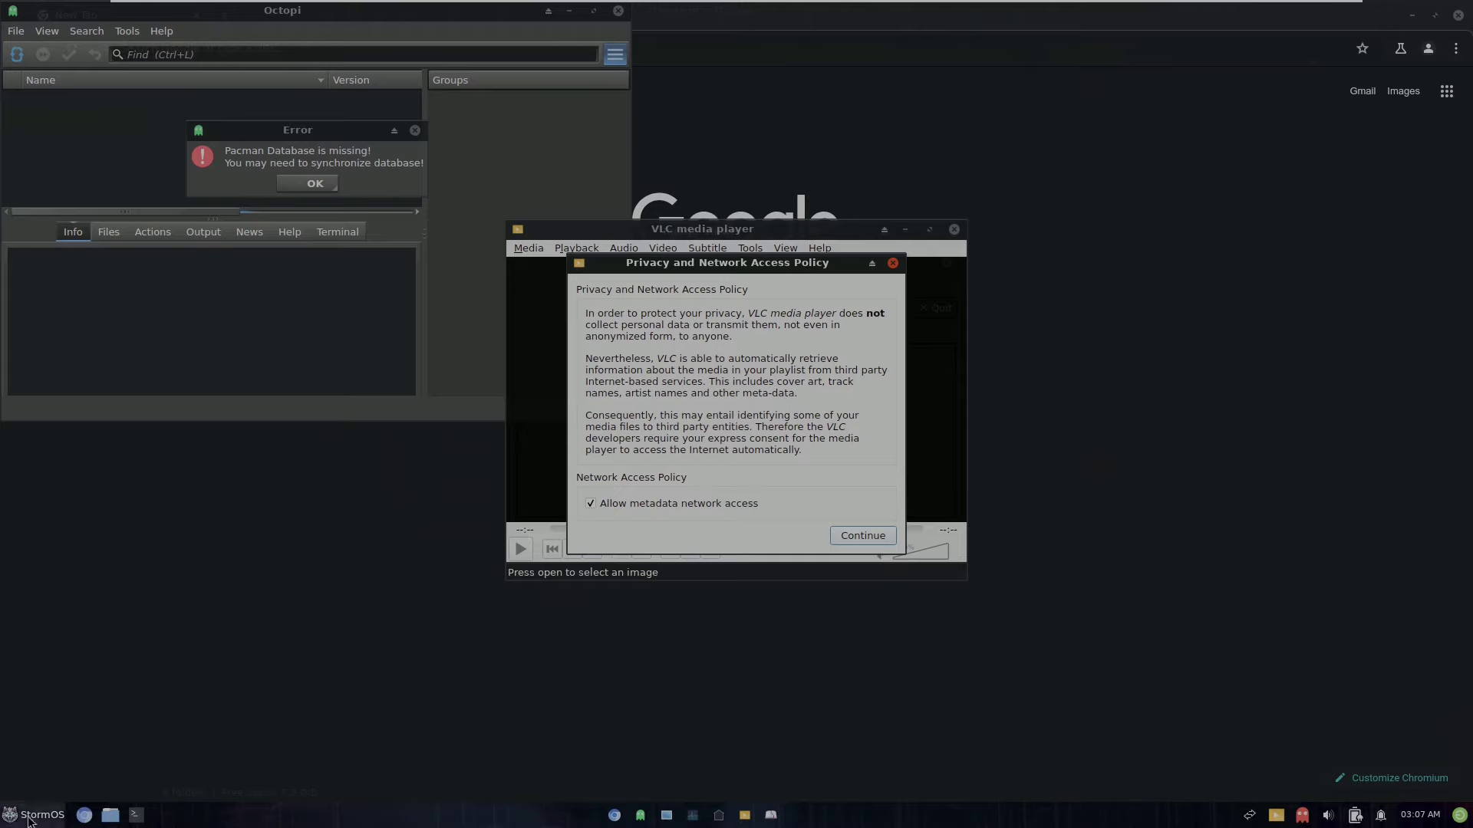
pyautogui.click(29, 817)
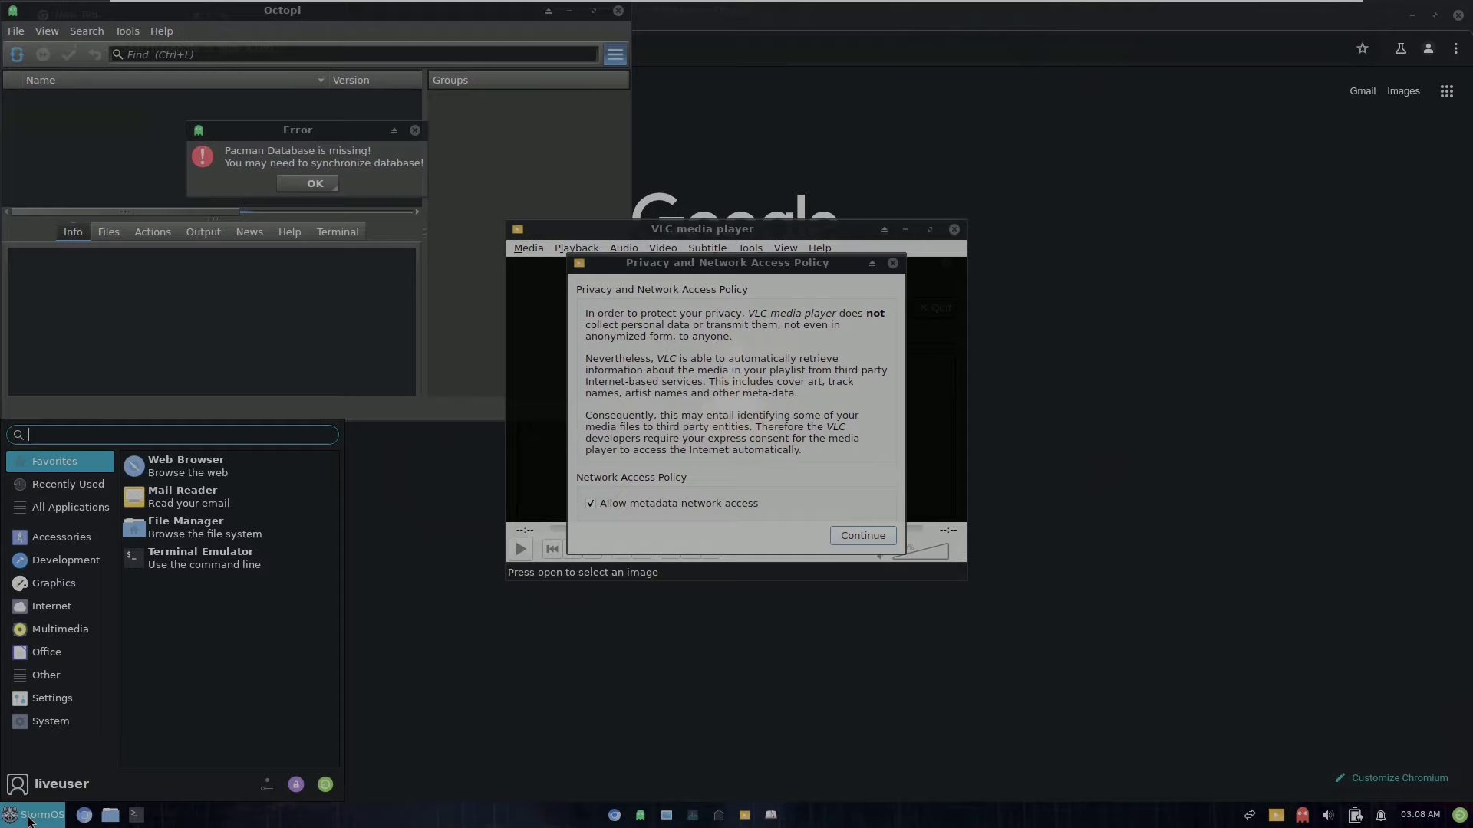
pyautogui.click(77, 566)
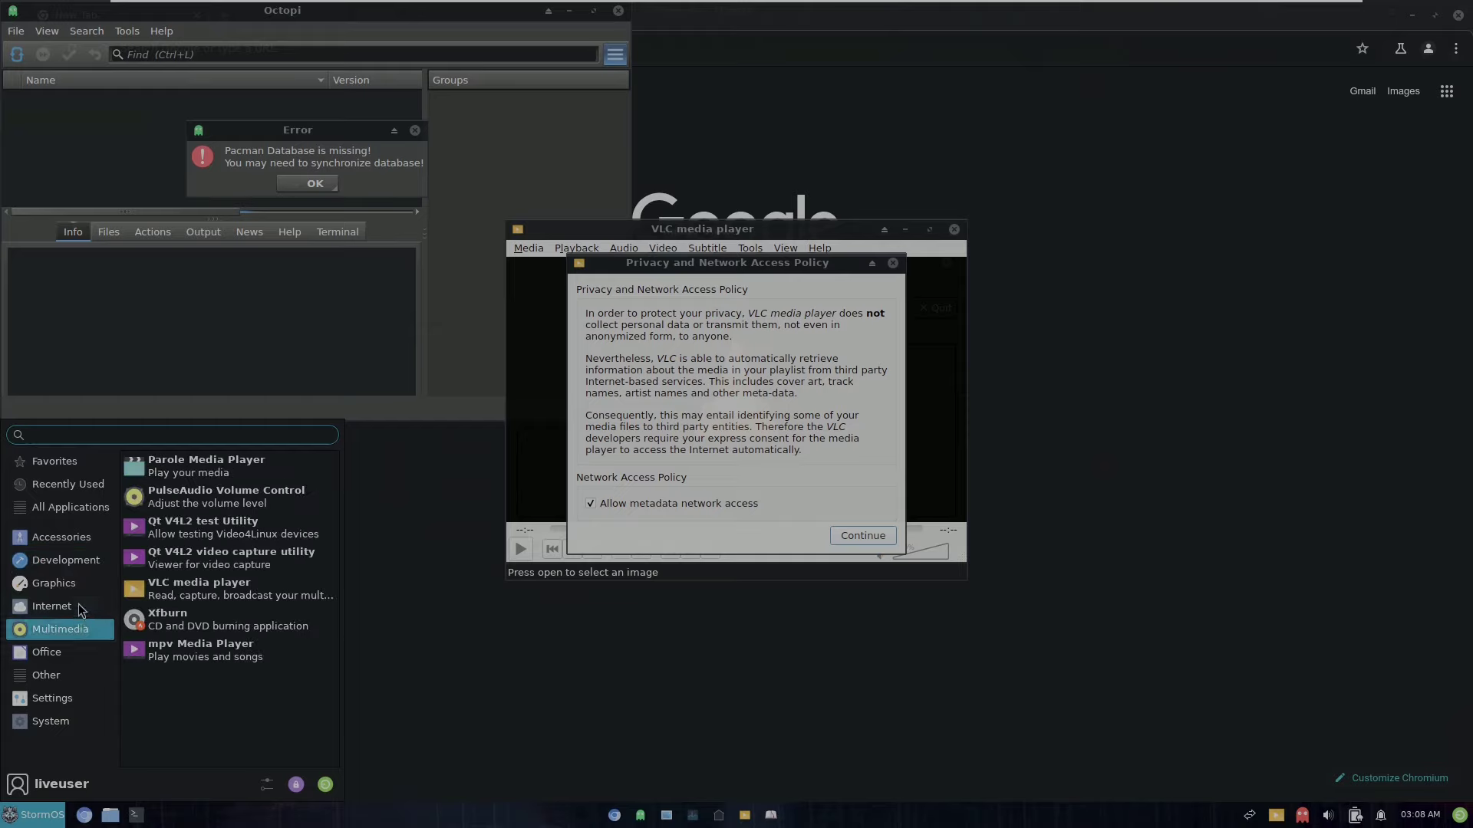
pyautogui.moveTo(81, 607)
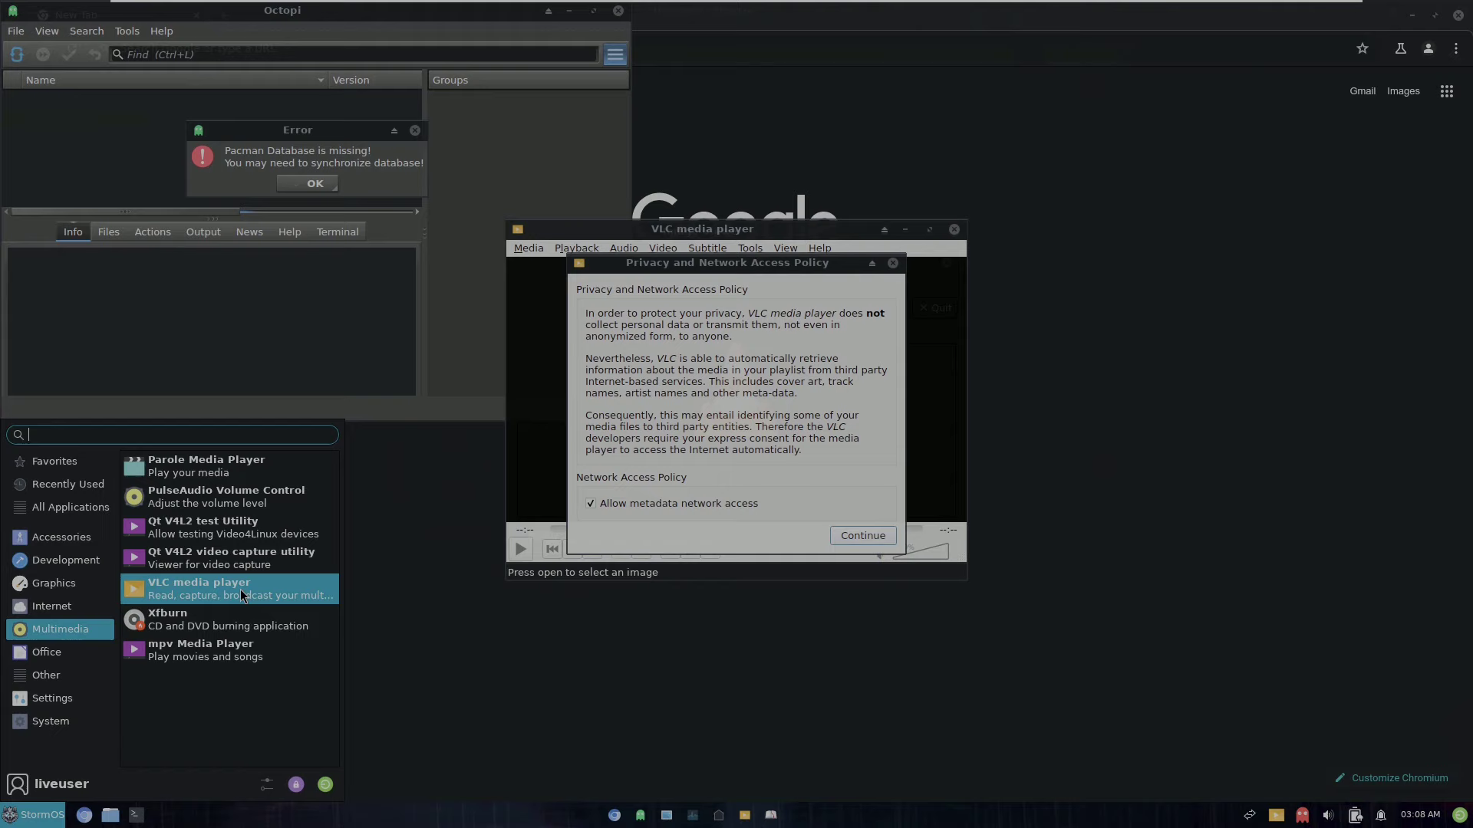
pyautogui.click(248, 495)
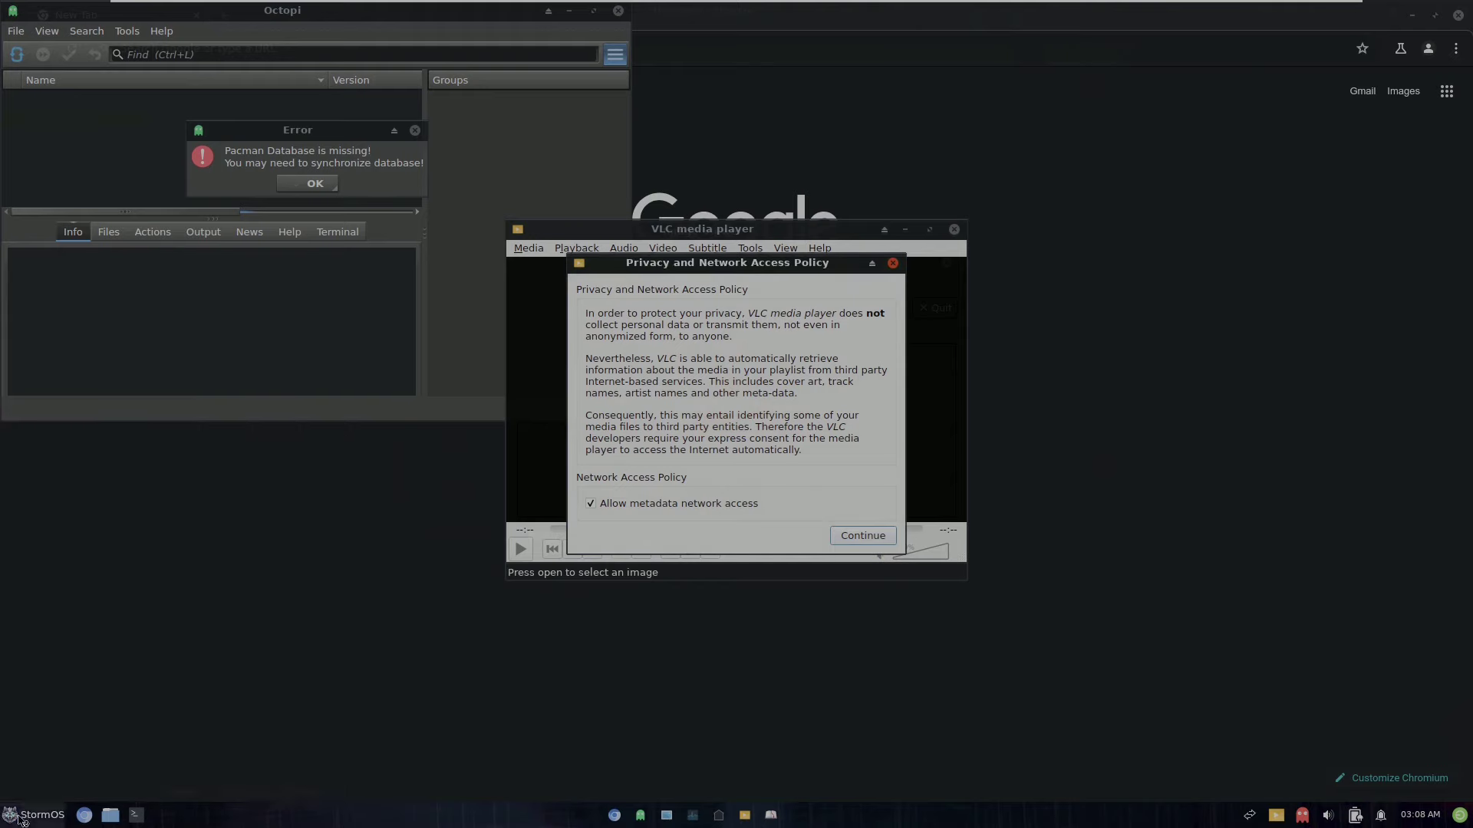
pyautogui.click(57, 817)
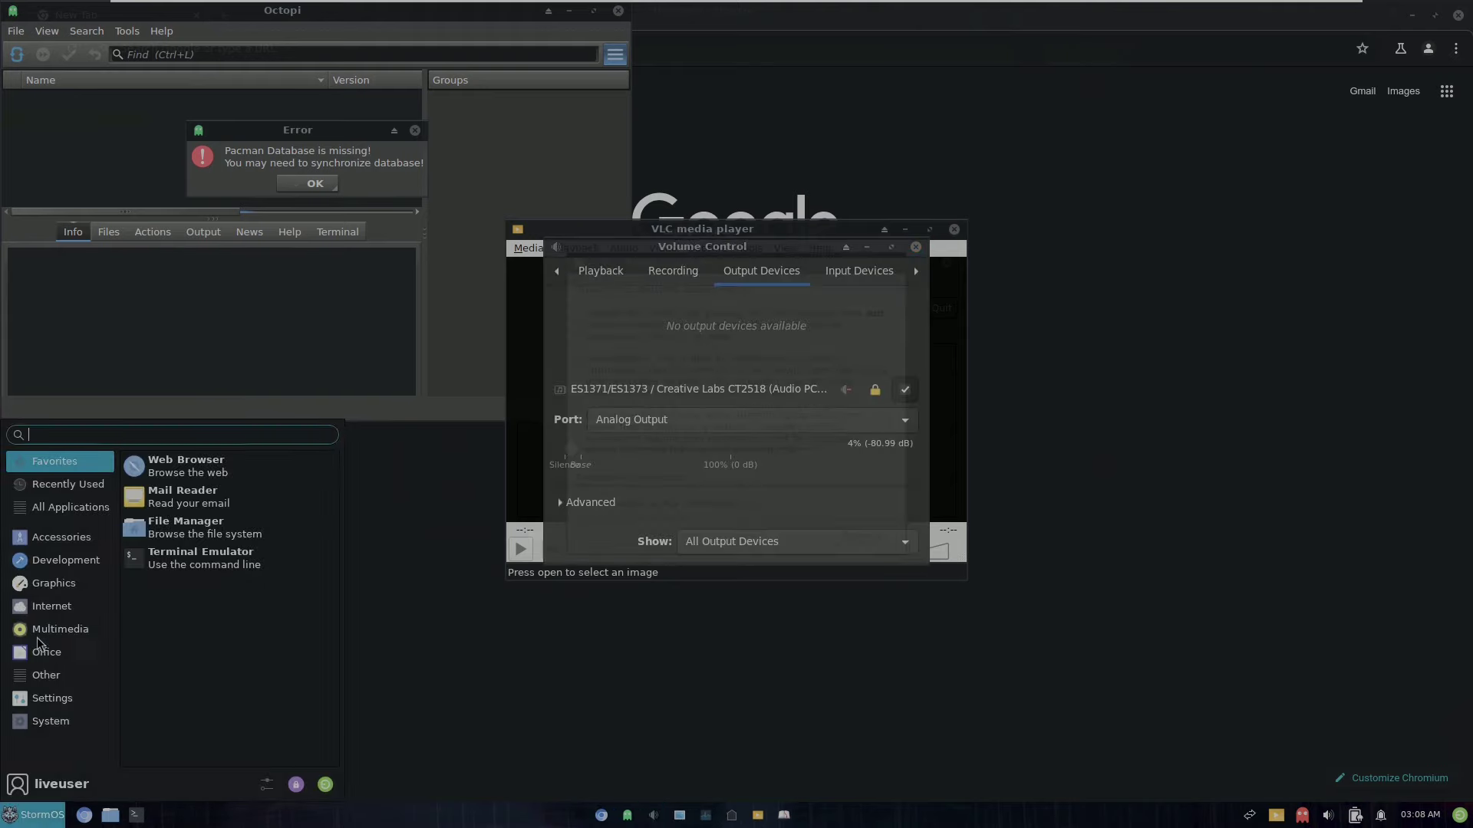
pyautogui.moveTo(46, 608)
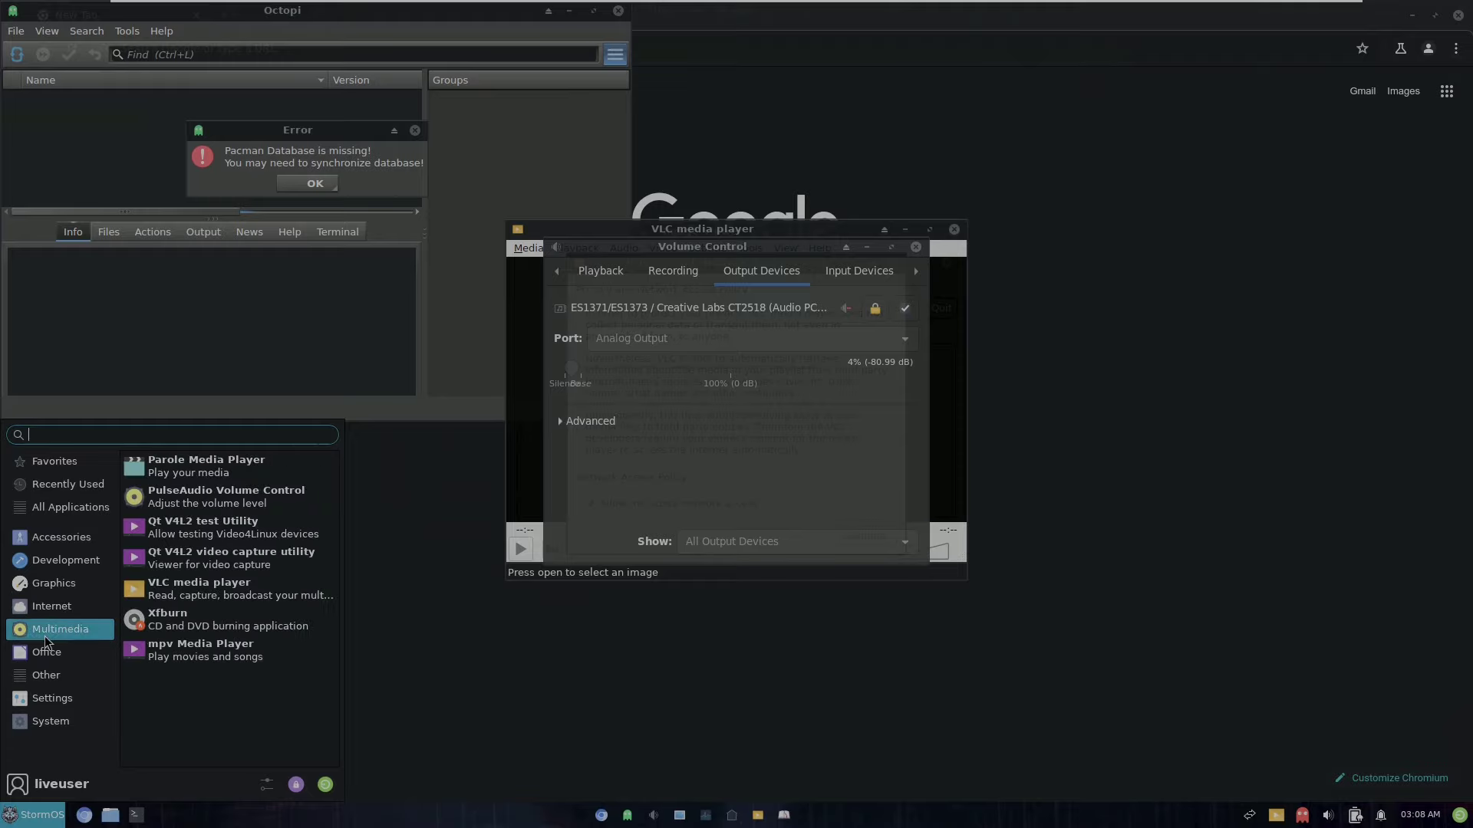
pyautogui.click(227, 489)
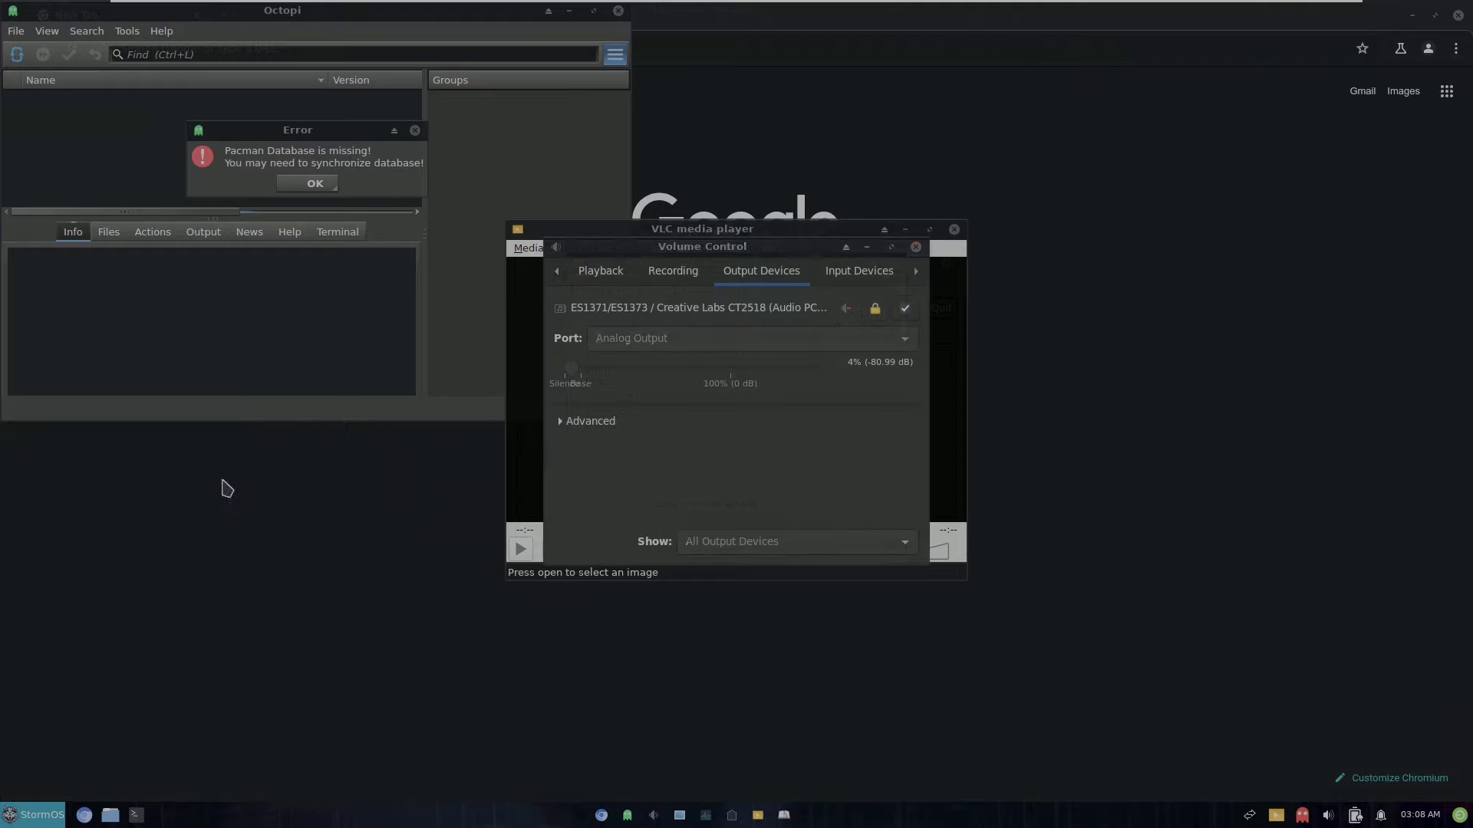
# - Open the Appearance settings from the Settings category
pyautogui.click(42, 815)
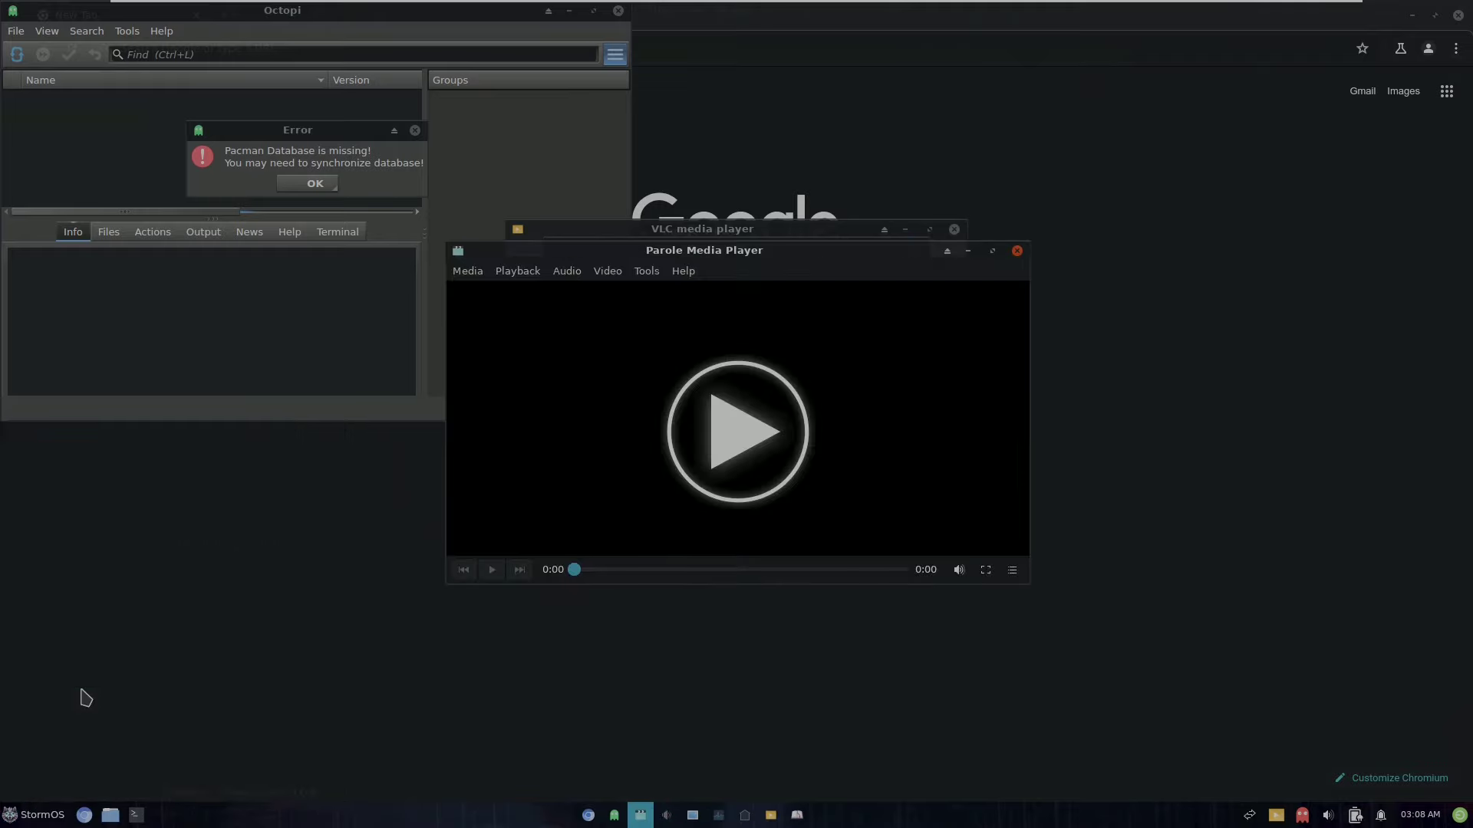
pyautogui.click(35, 815)
pyautogui.moveTo(72, 700)
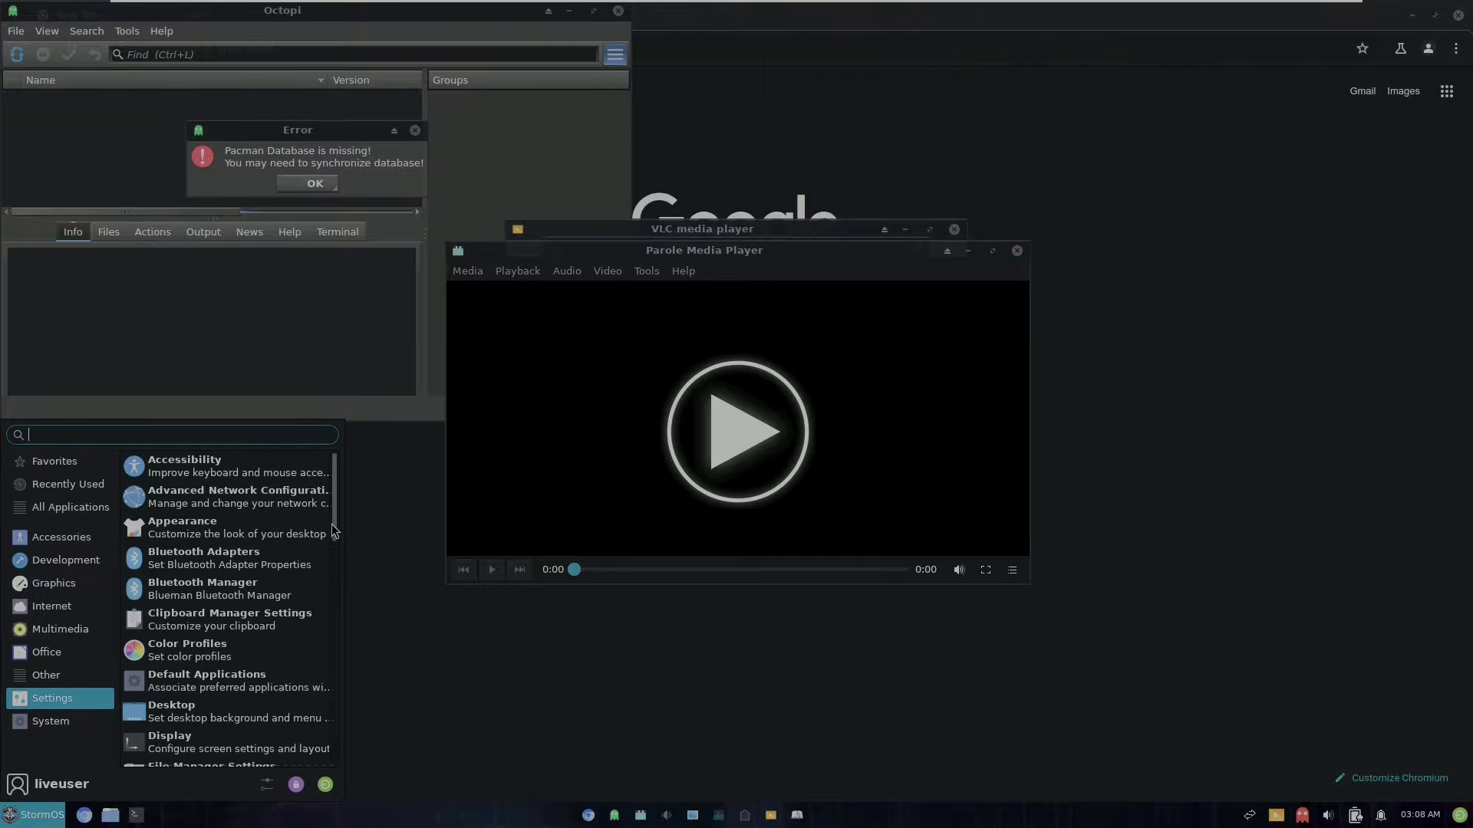
pyautogui.click(268, 524)
# - Launch the Install StormOS installer from the System category
pyautogui.click(48, 815)
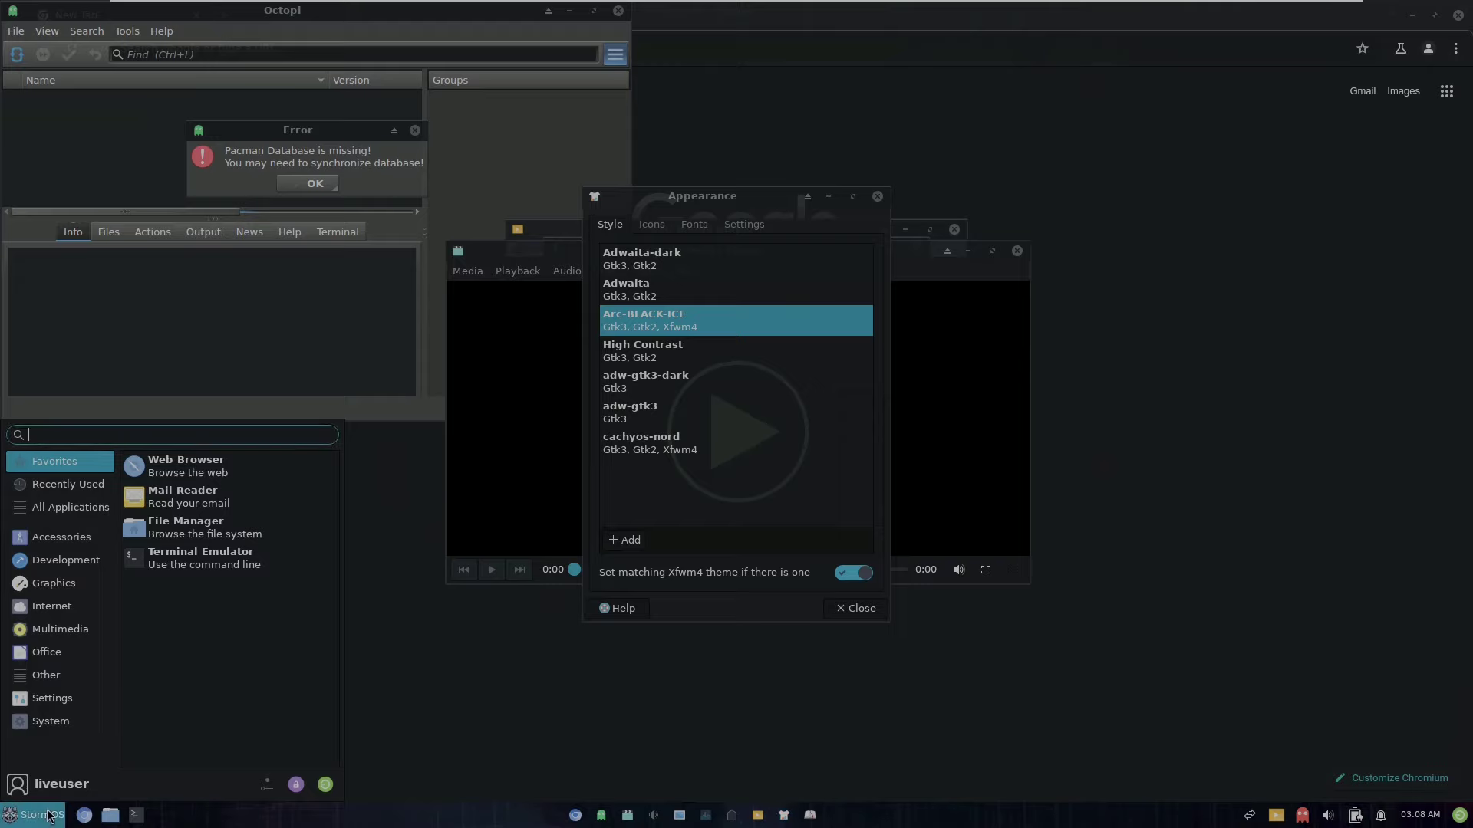
pyautogui.moveTo(61, 721)
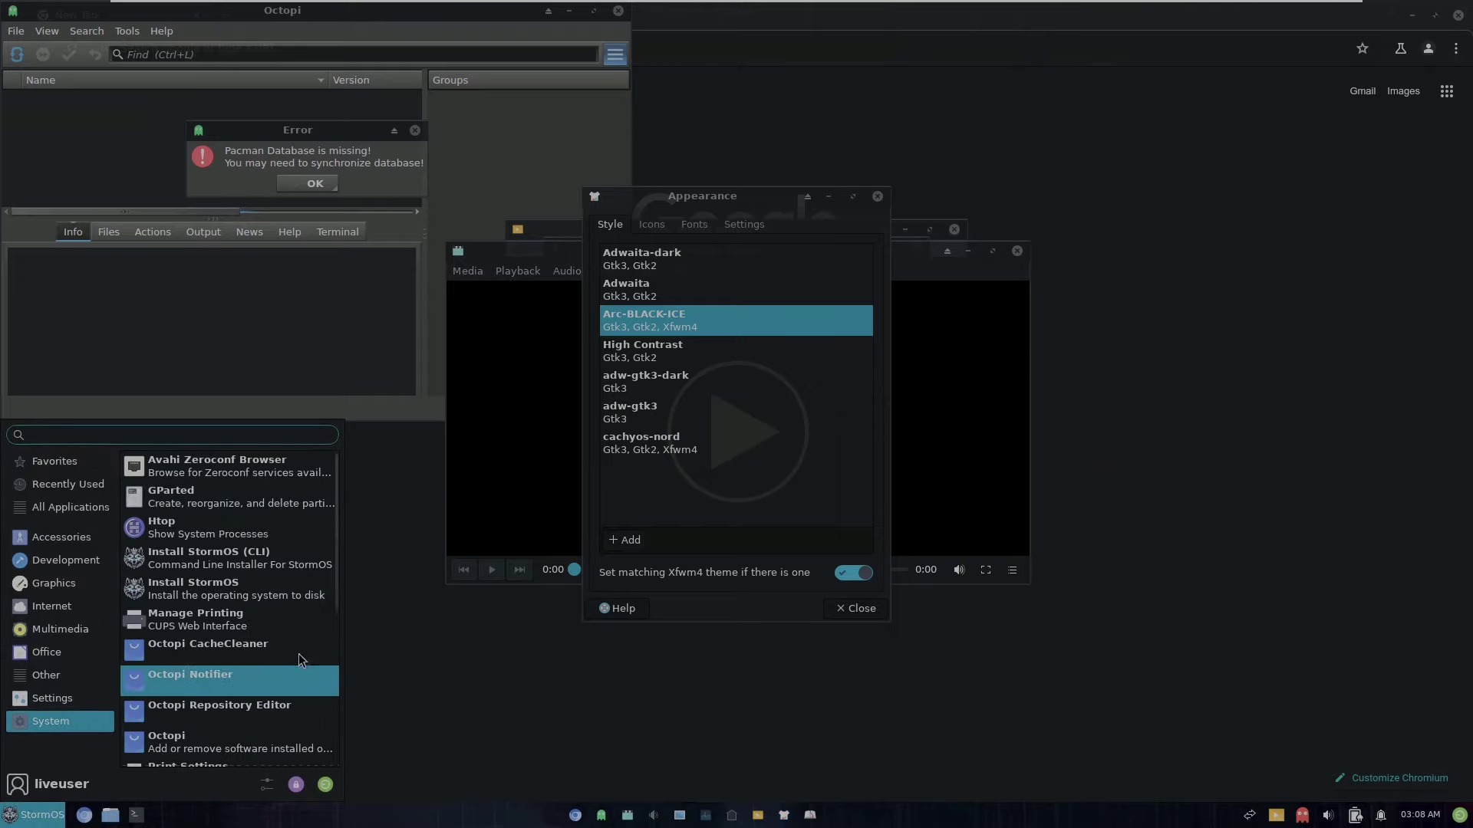
pyautogui.click(243, 589)
# - Browse the System applications list and start the fish shell terminal
pyautogui.click(39, 816)
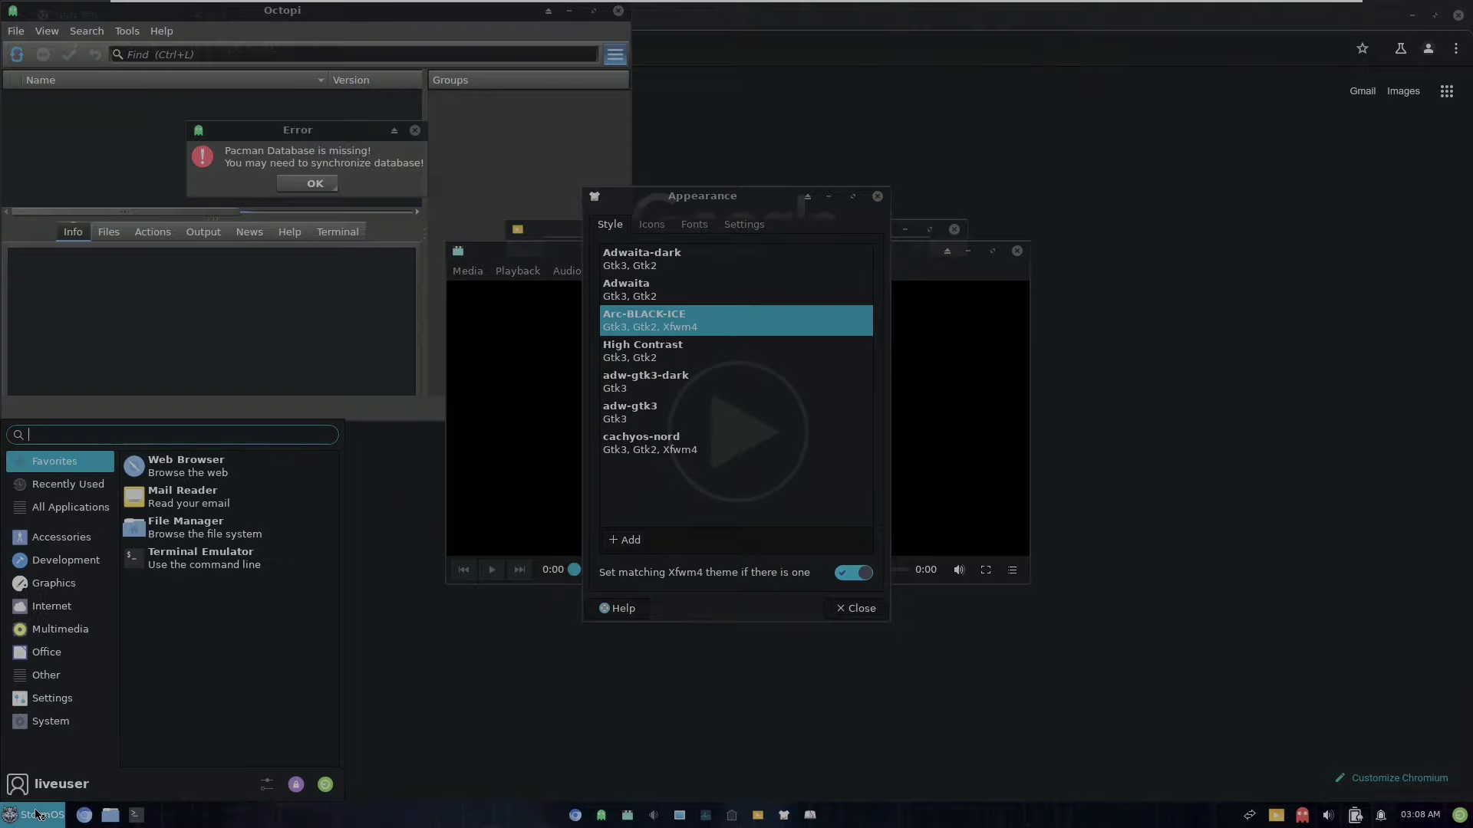
pyautogui.press('Escape')
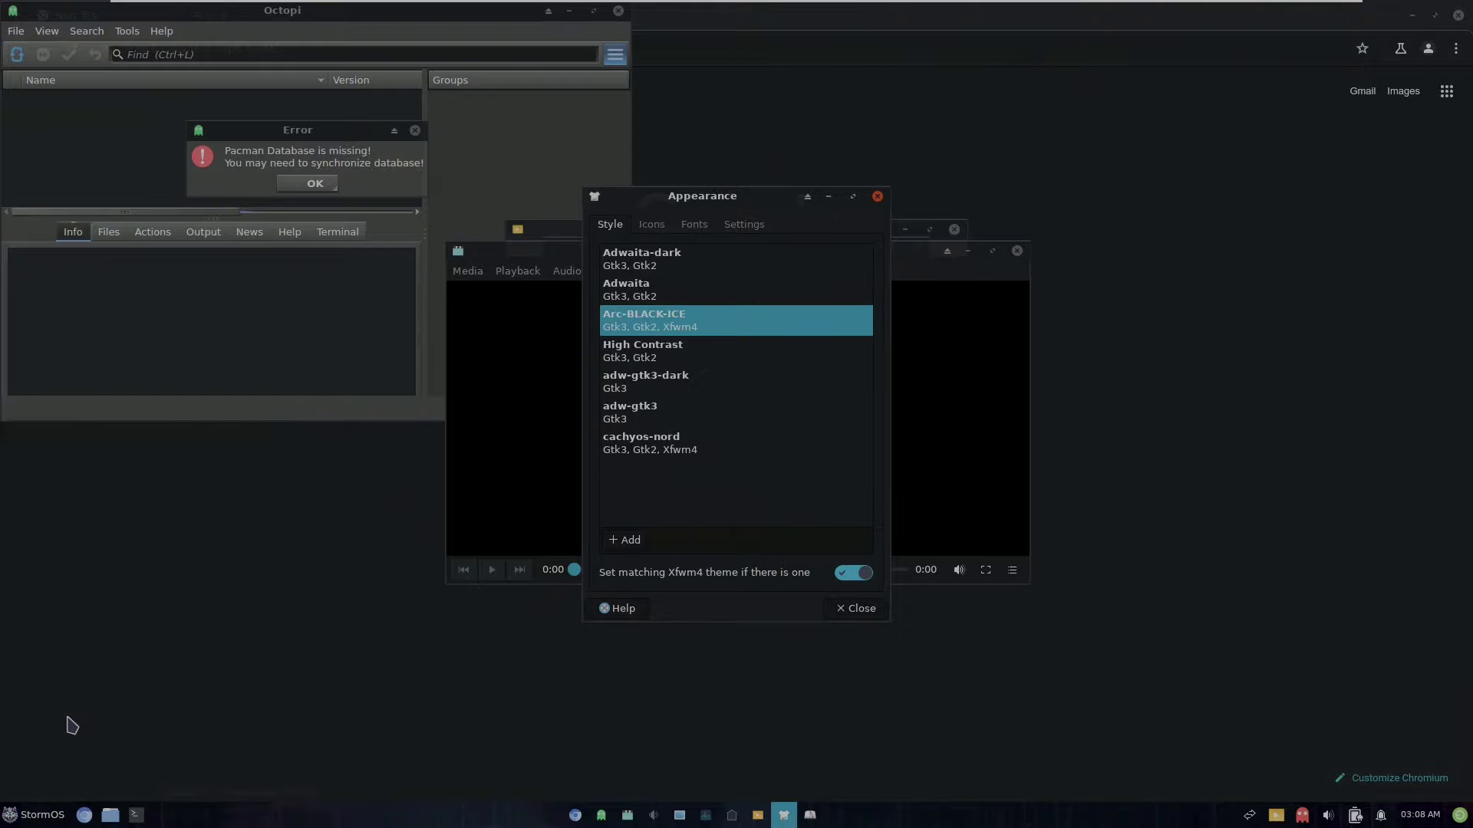
pyautogui.click(41, 809)
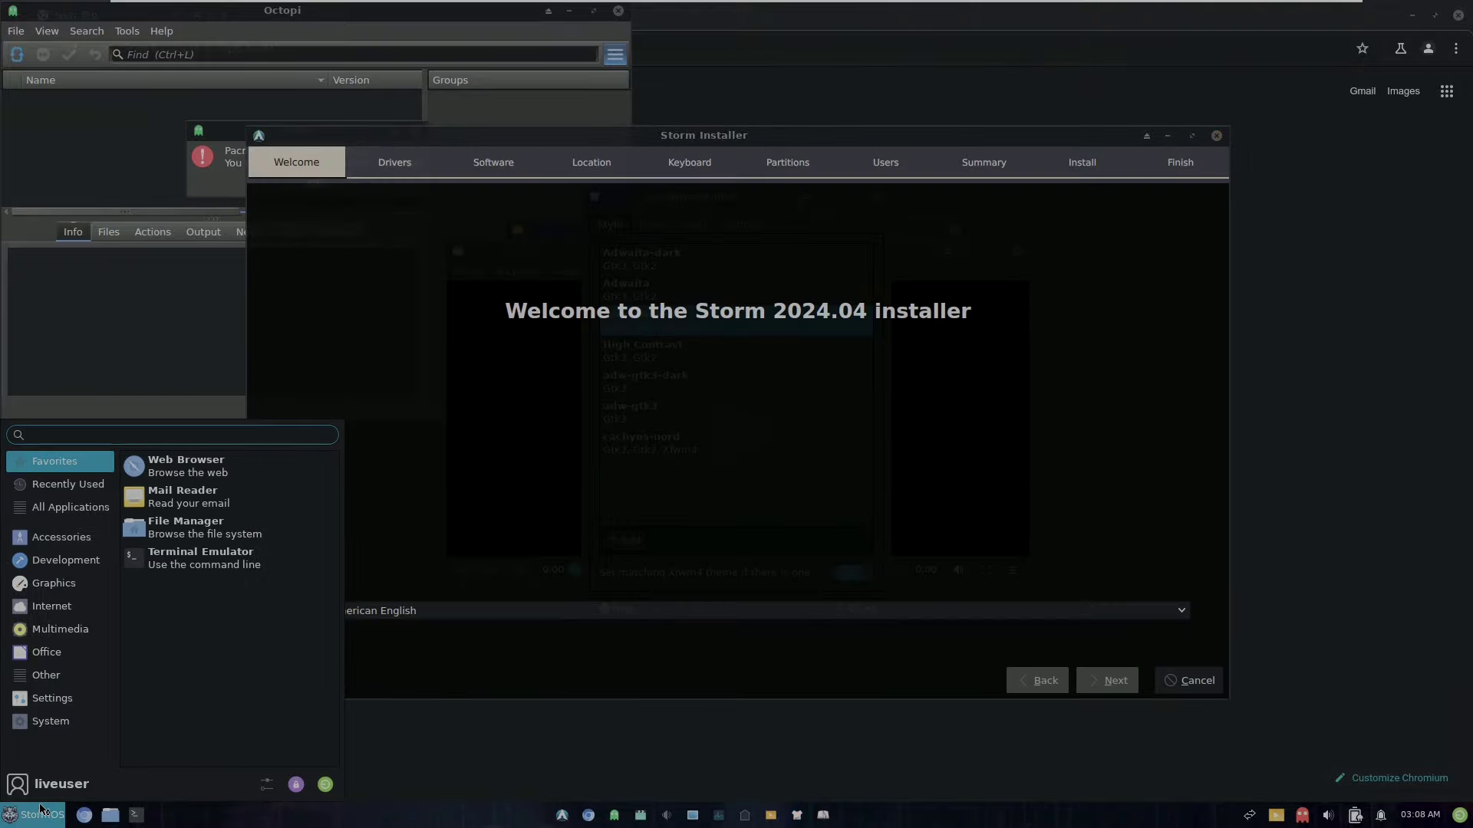
pyautogui.click(46, 721)
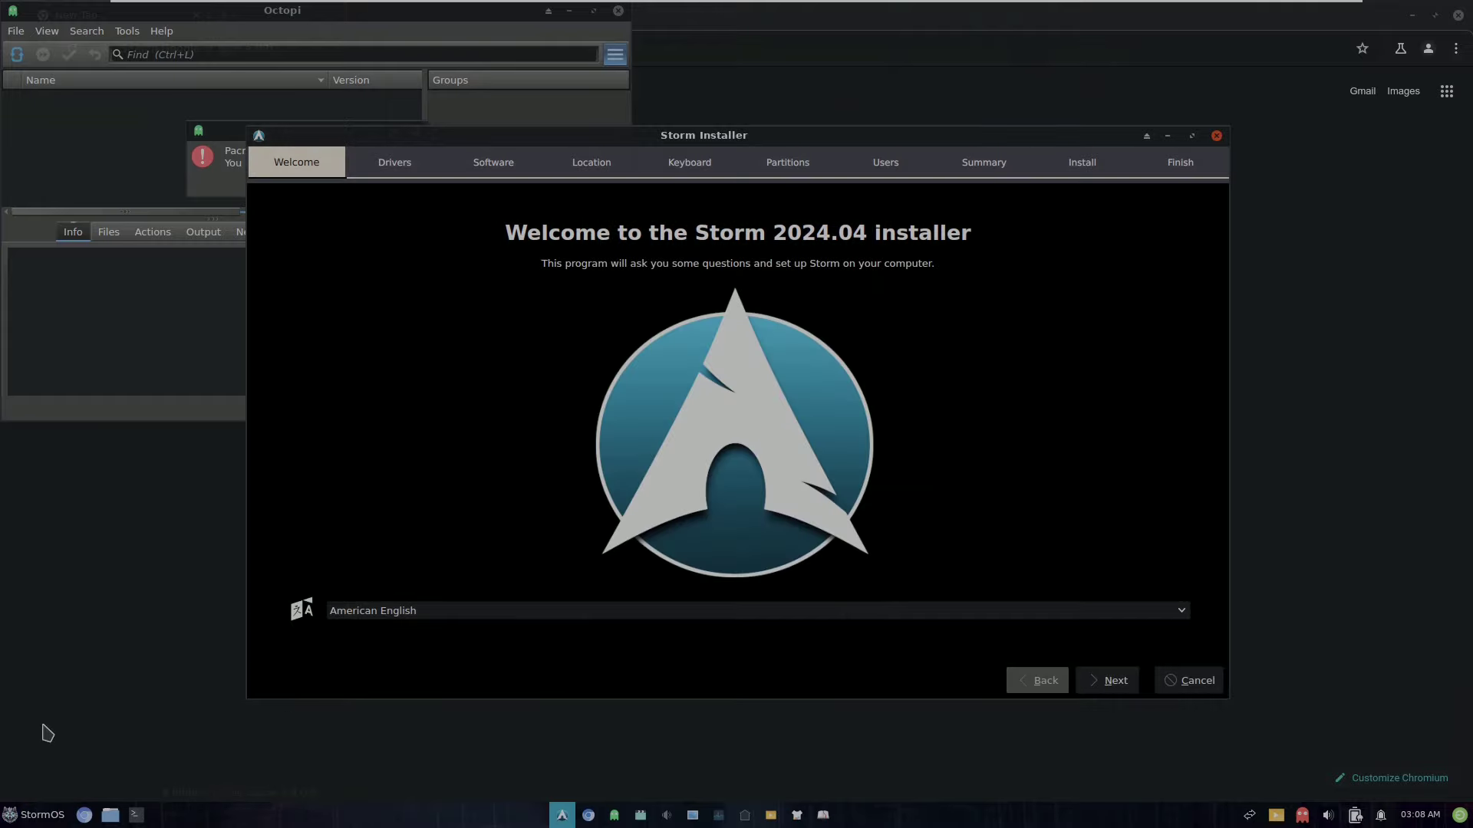
pyautogui.click(34, 814)
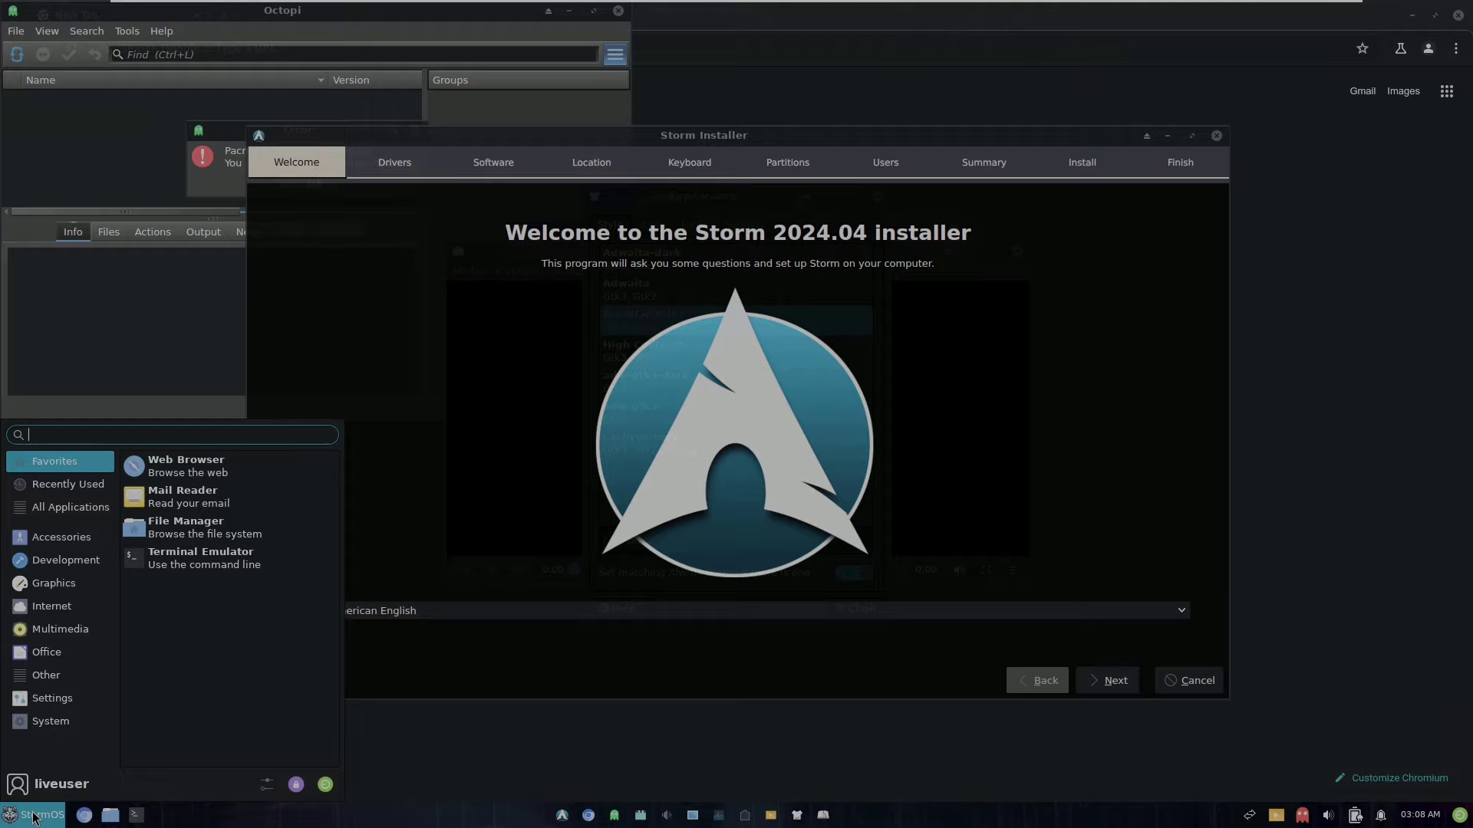
pyautogui.click(60, 721)
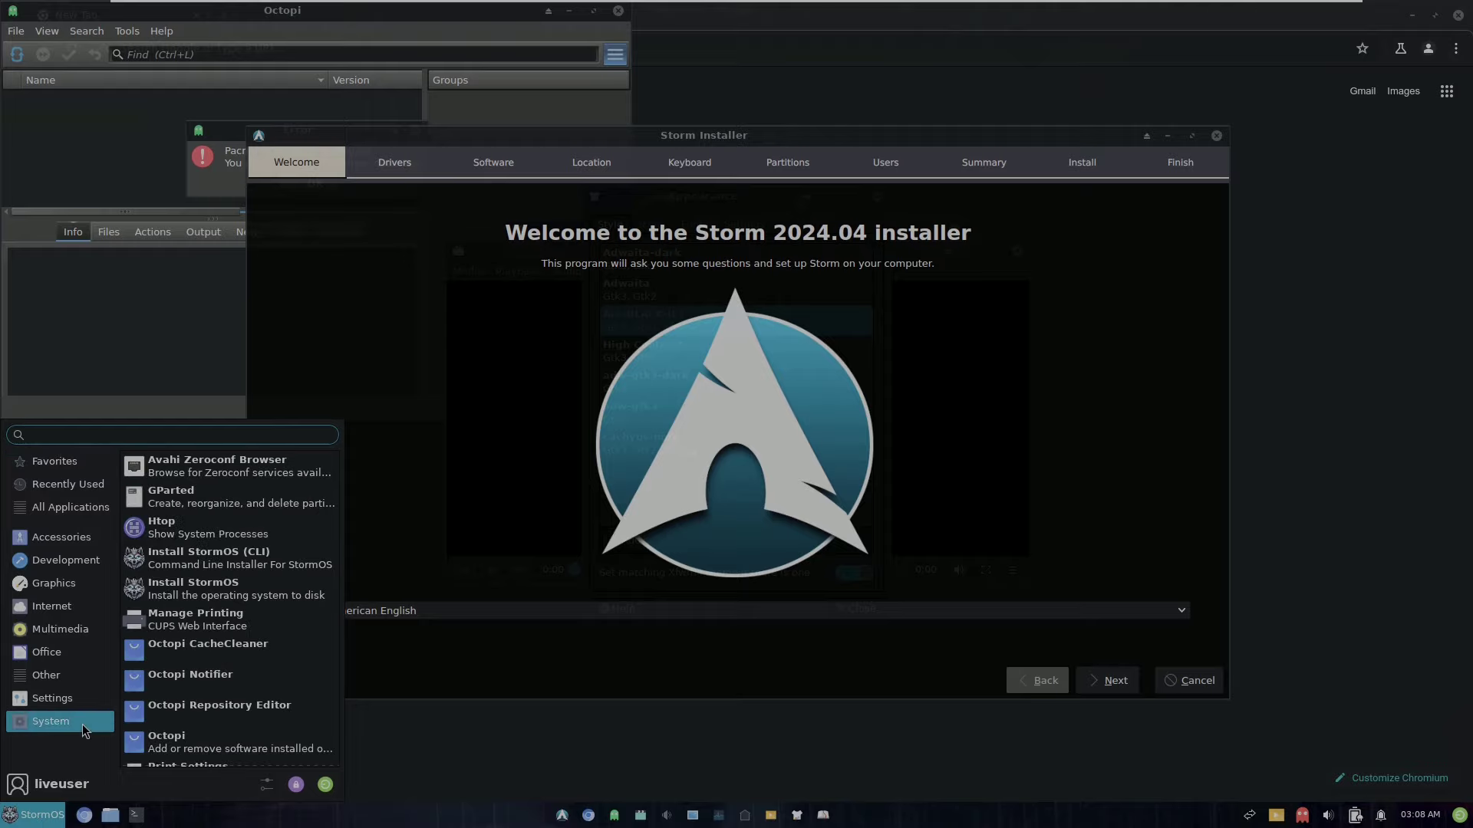
pyautogui.moveTo(335, 588); pyautogui.dragTo(344, 748)
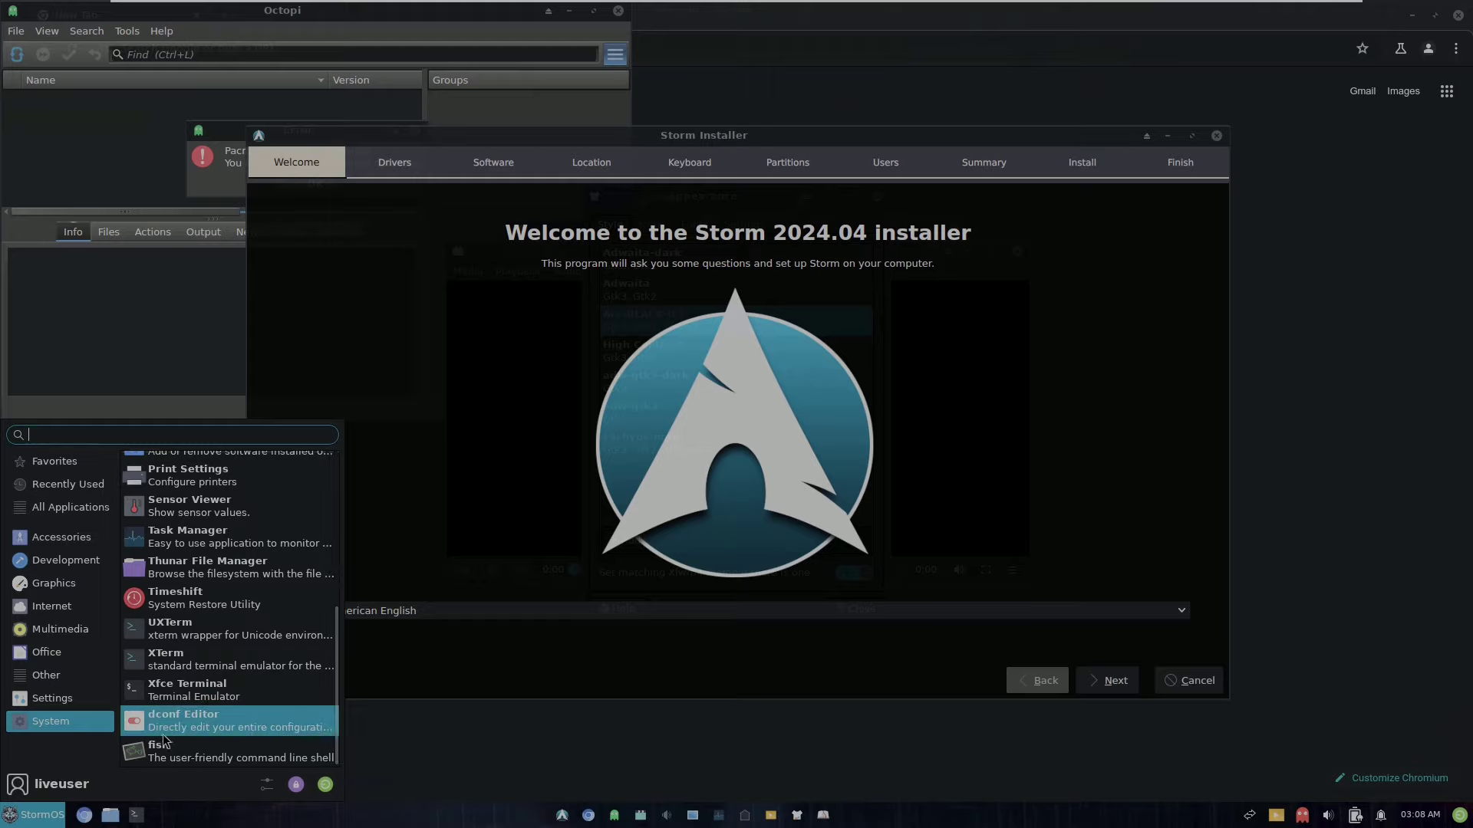
pyautogui.click(208, 758)
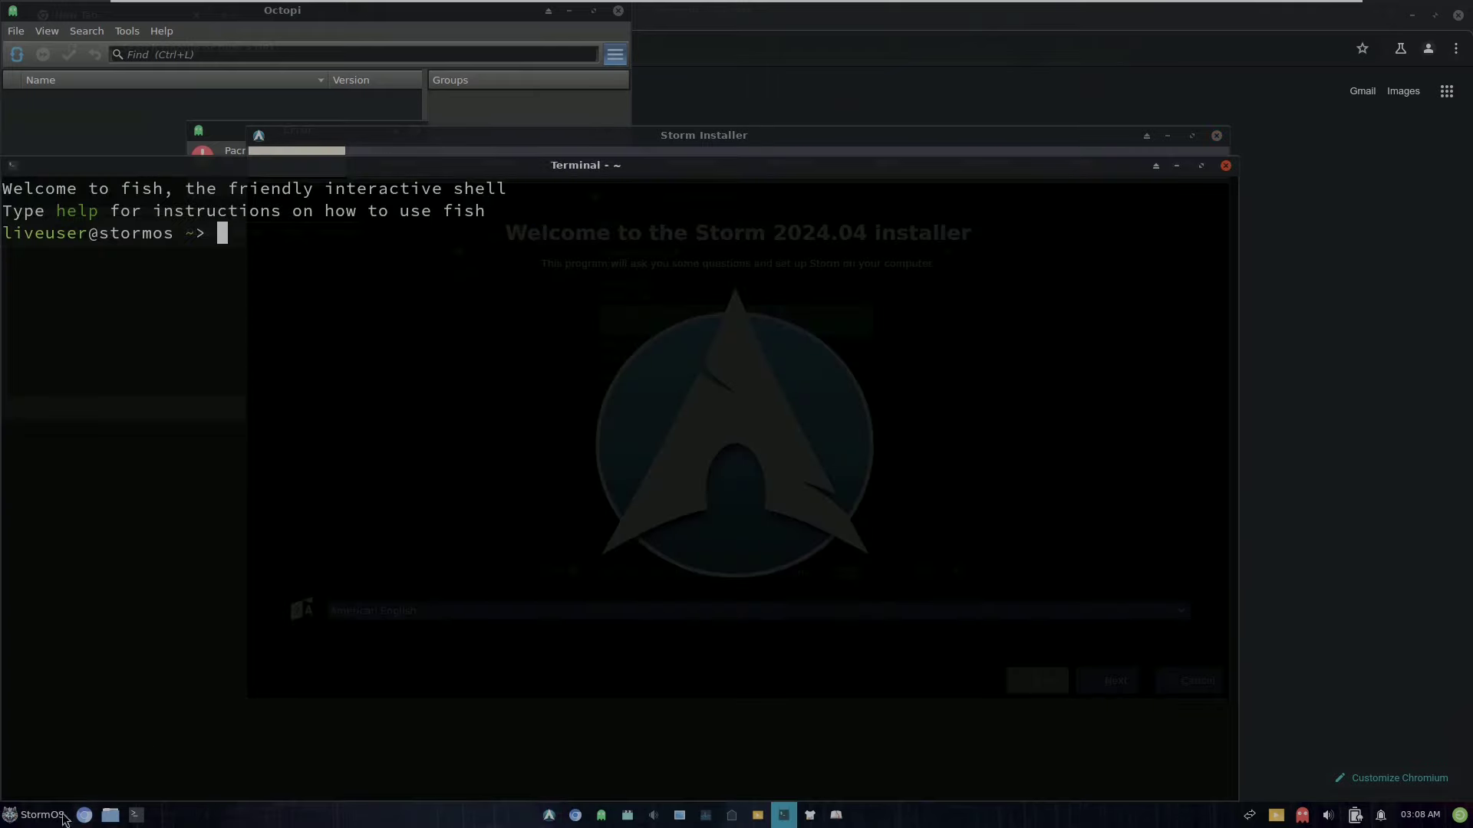
# - Browse Development, Graphics, Internet and Multimedia categories, then launch mpv Media Player
pyautogui.click(38, 815)
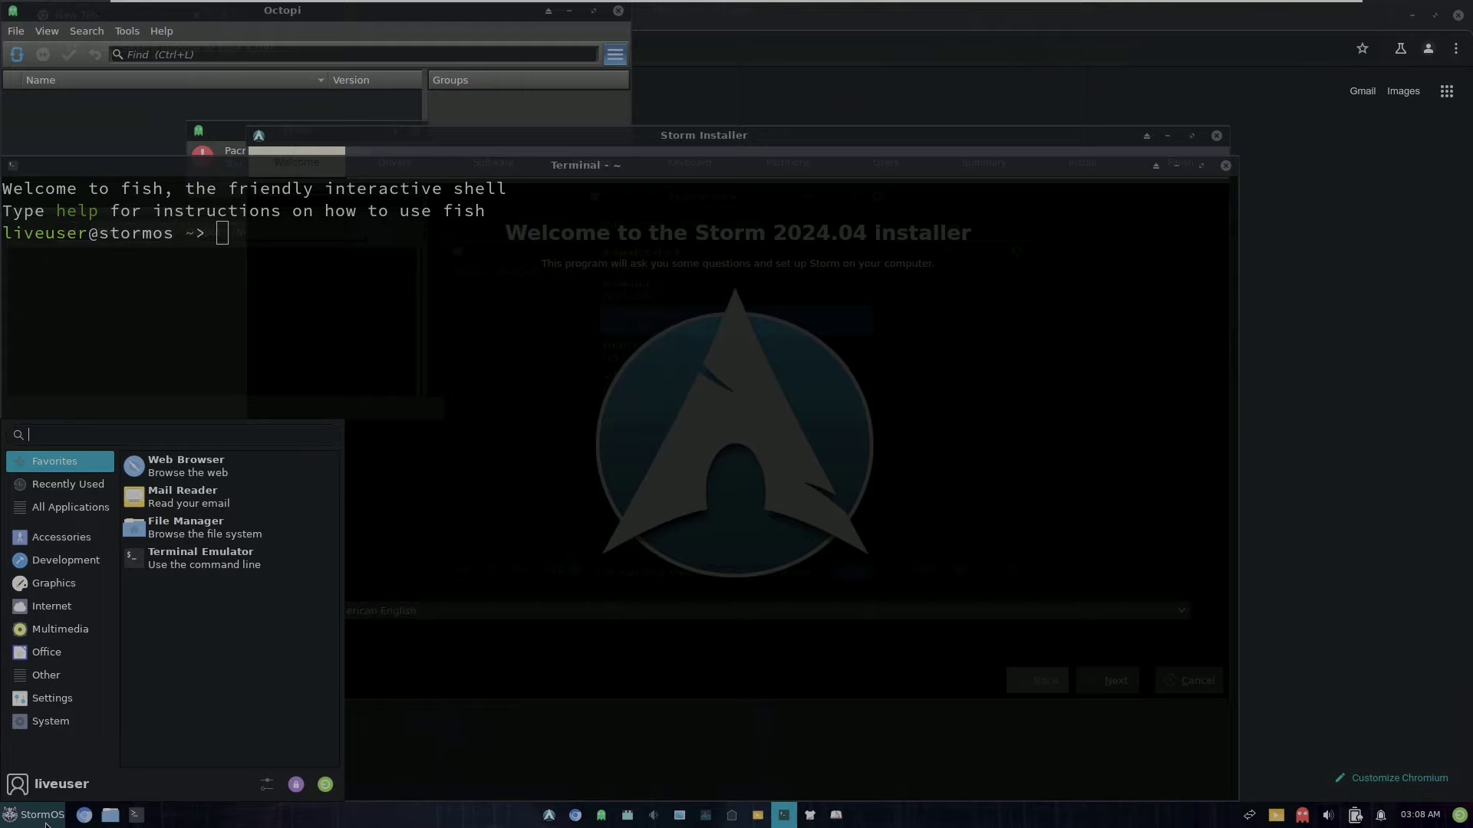
pyautogui.click(63, 564)
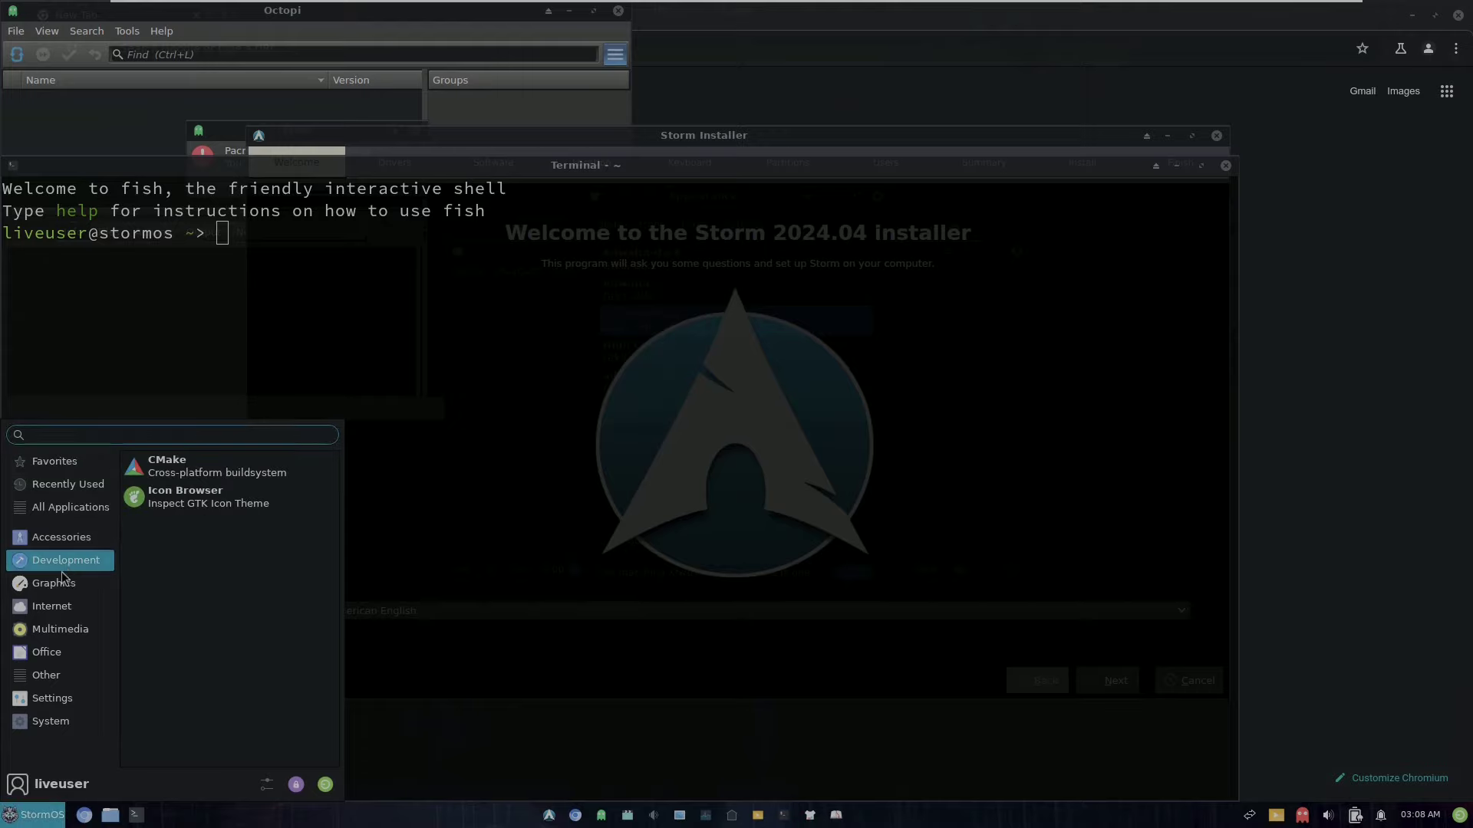
pyautogui.click(64, 588)
pyautogui.click(67, 606)
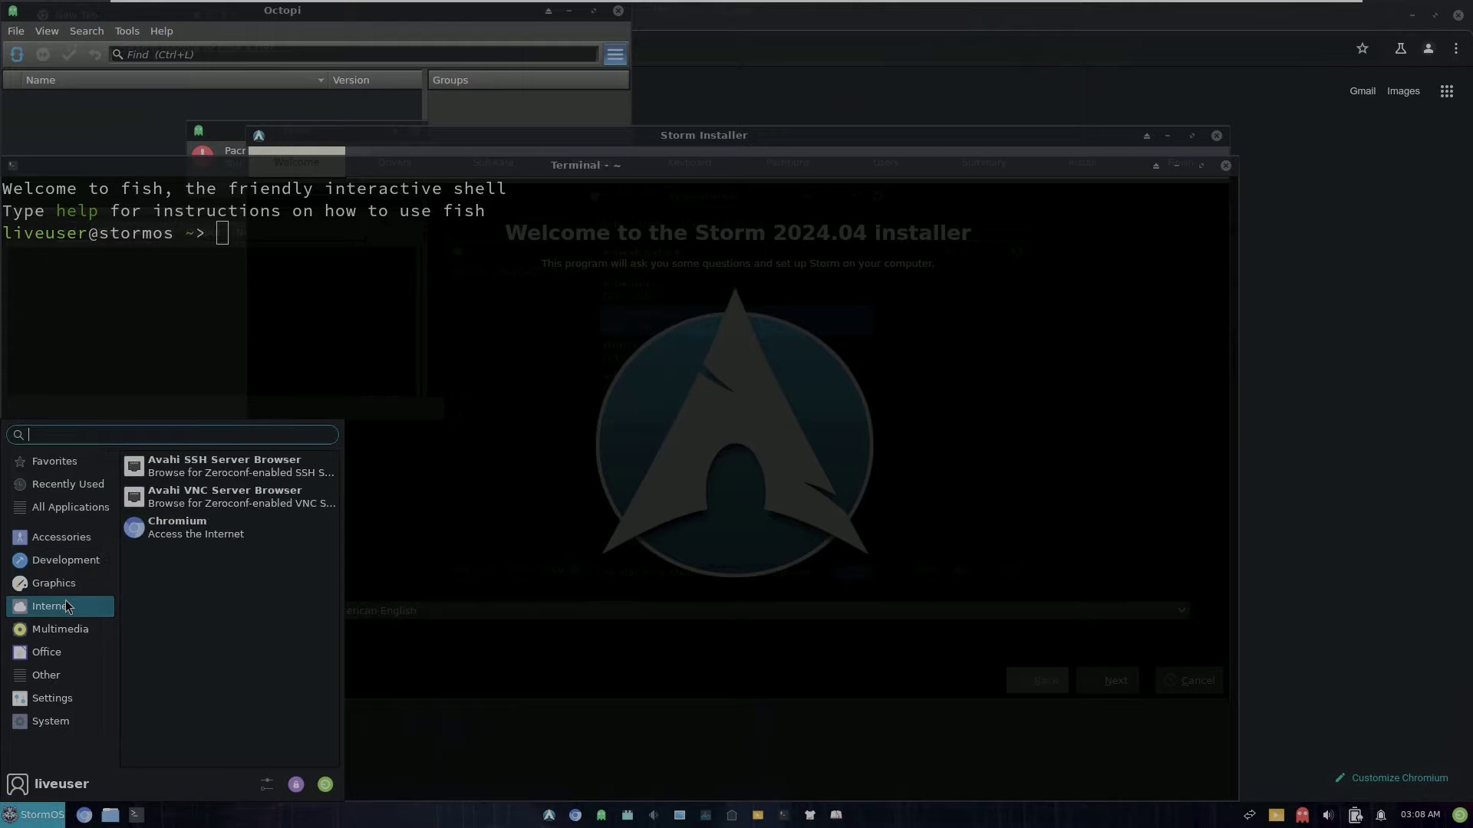
pyautogui.click(66, 625)
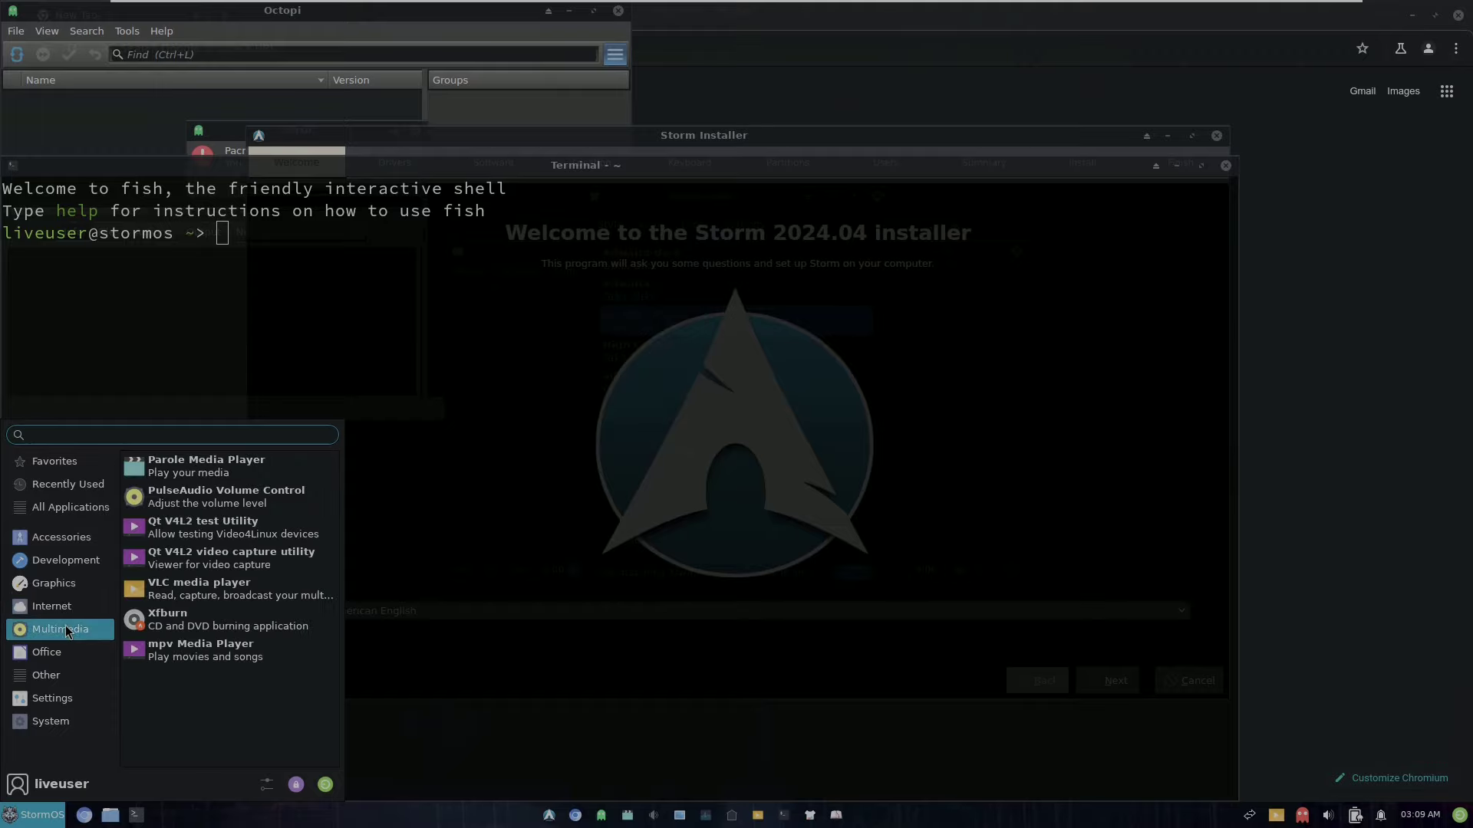
pyautogui.click(204, 658)
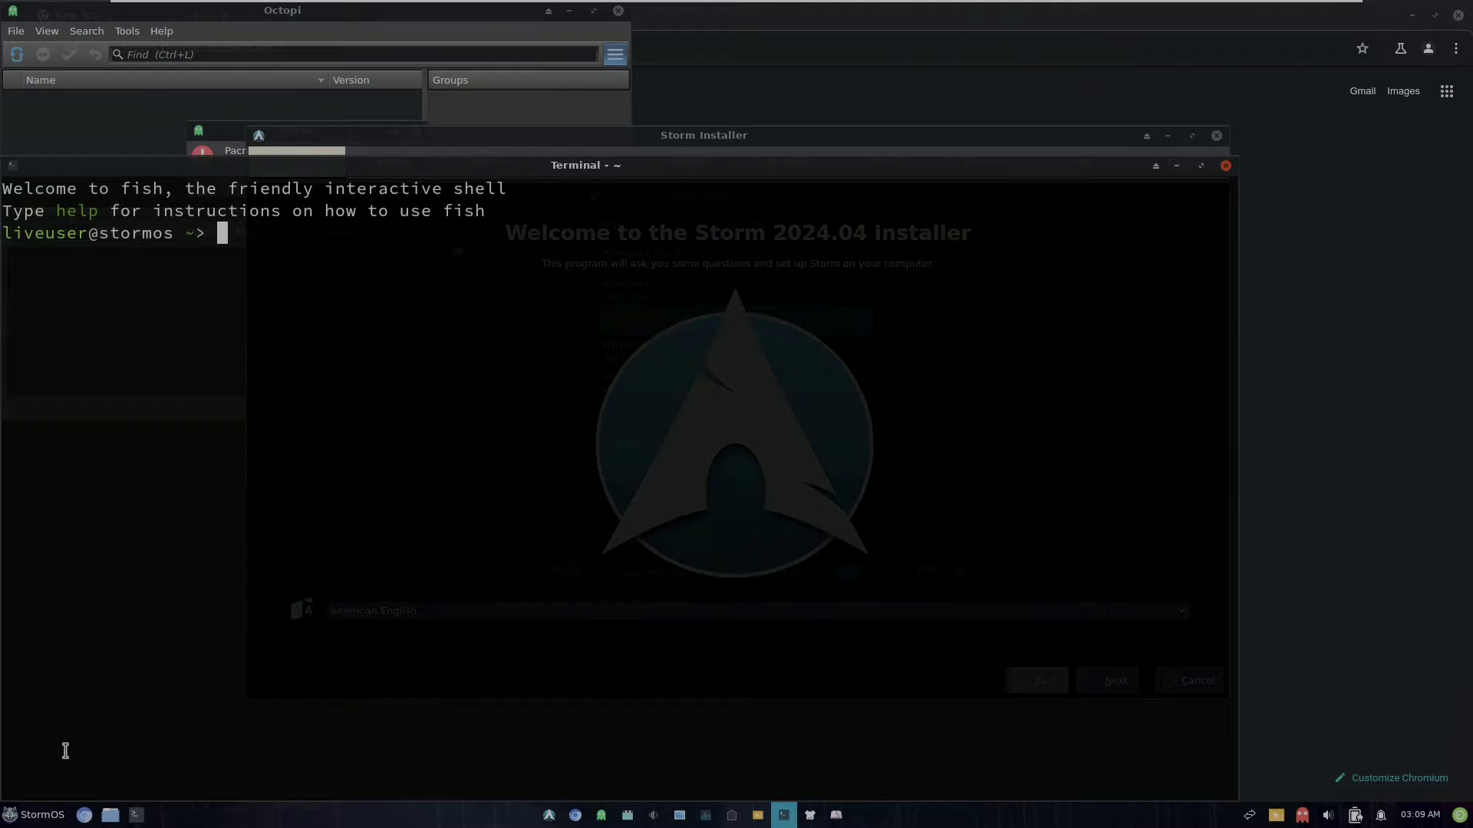
# - Browse Office, Other and Settings categories, then launch Kvantum Manager
pyautogui.click(47, 815)
pyautogui.click(55, 654)
pyautogui.click(53, 680)
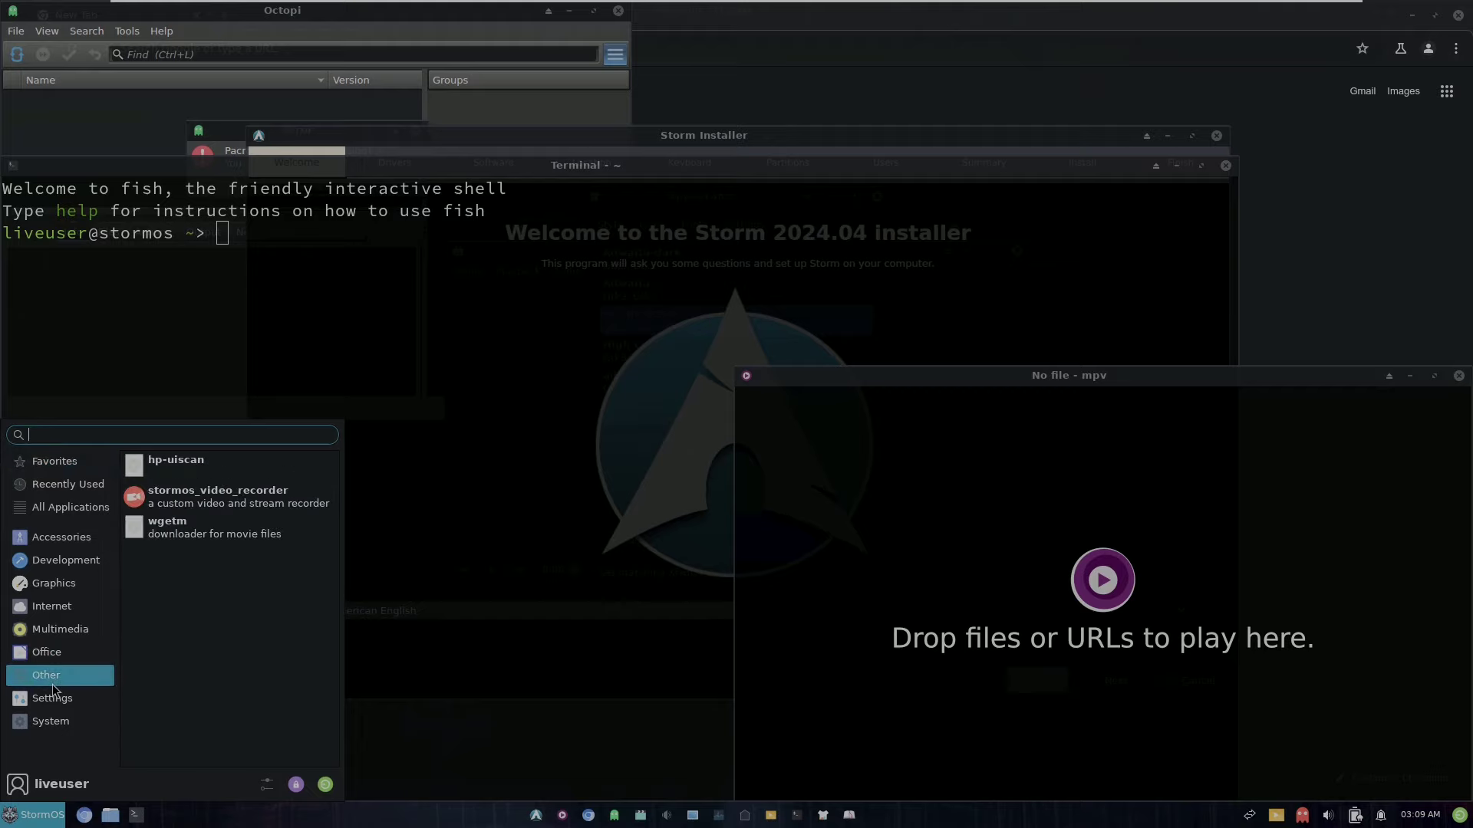
pyautogui.click(52, 697)
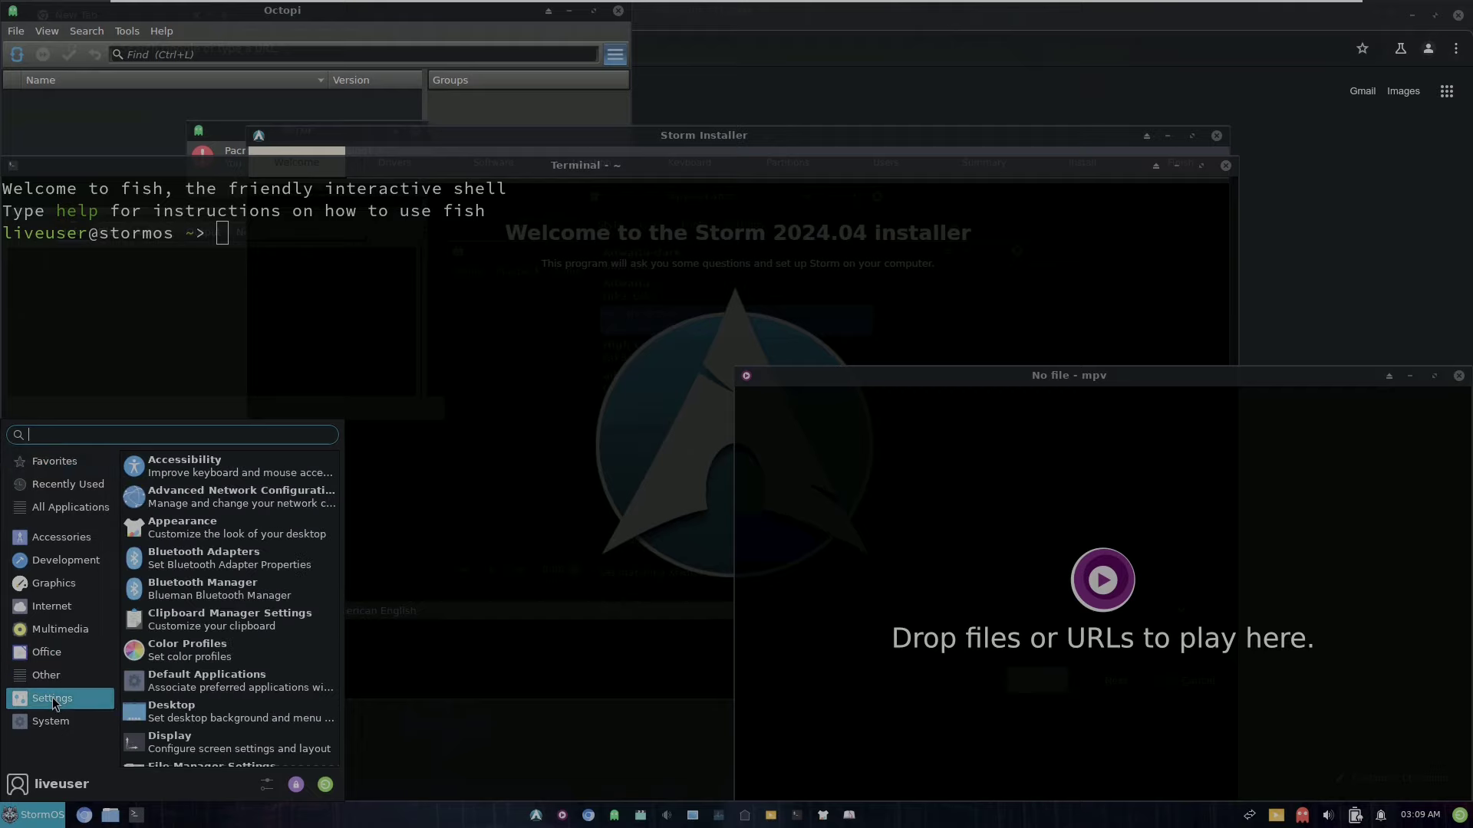
pyautogui.moveTo(335, 540); pyautogui.dragTo(342, 656)
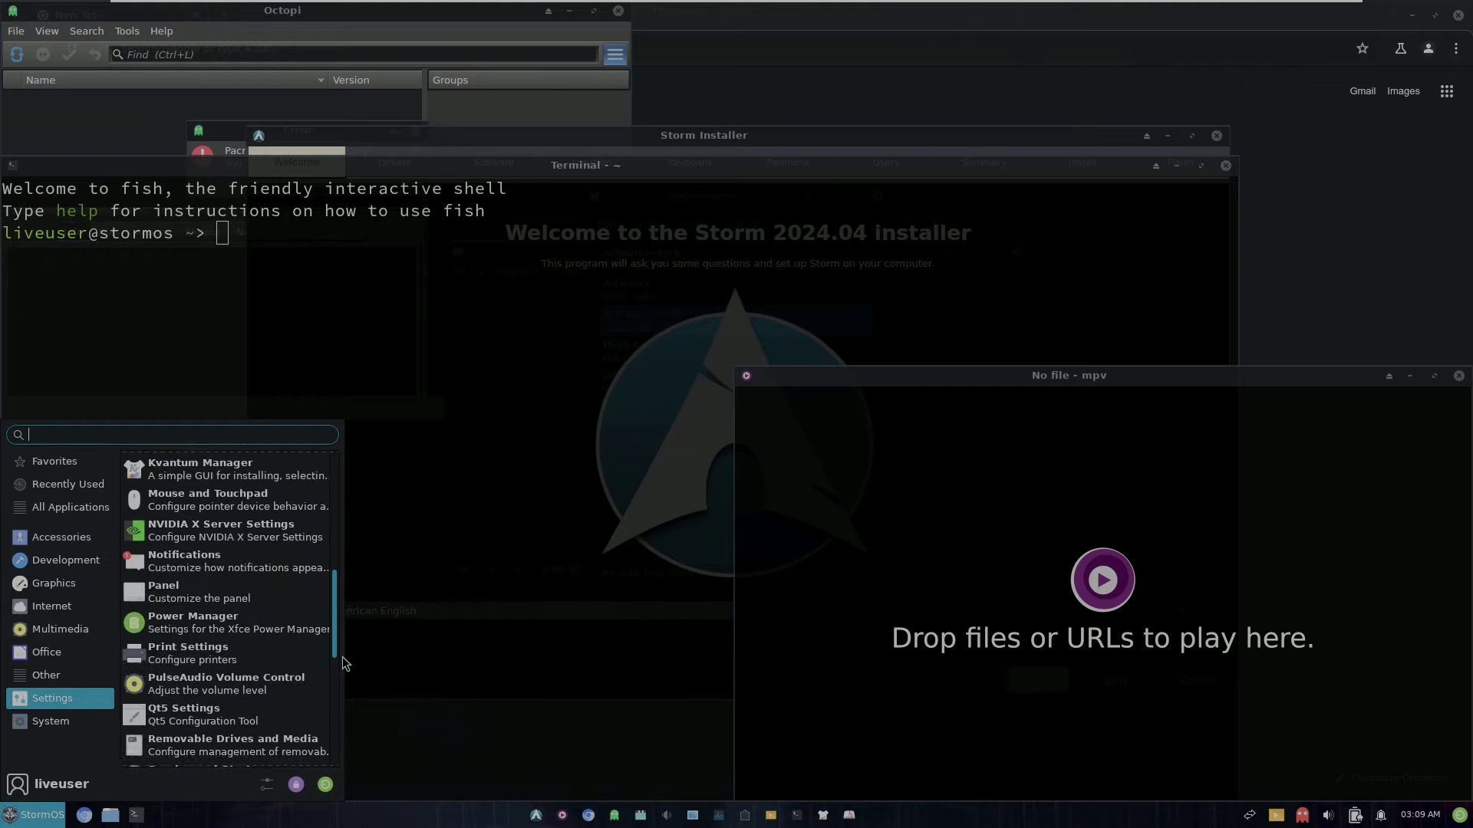
pyautogui.click(244, 484)
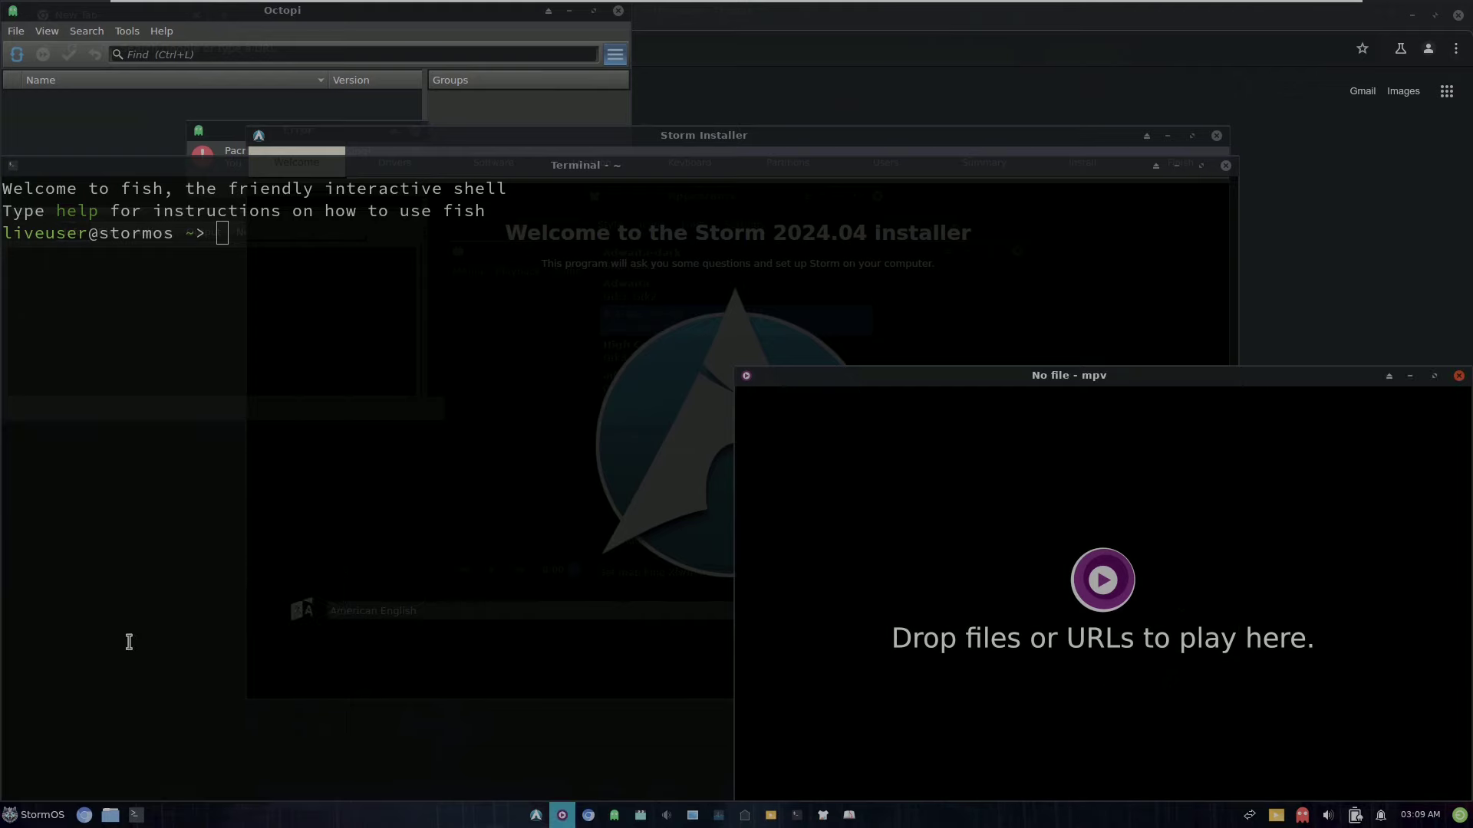
pyautogui.click(38, 815)
pyautogui.click(52, 699)
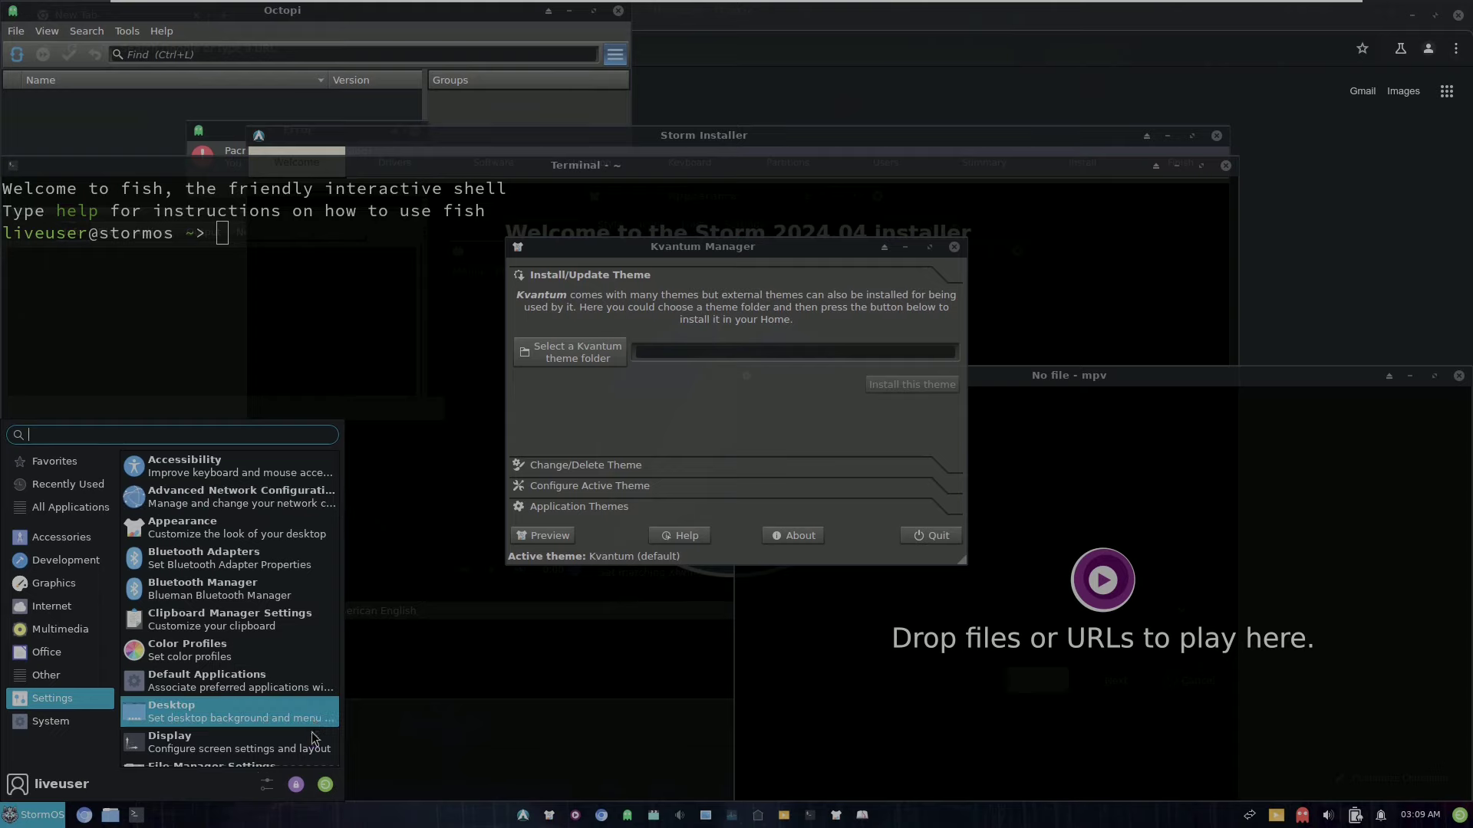
# - Browse a few menu categories, then open Task Manager and raise the Storm Installer window
pyautogui.click(90, 721)
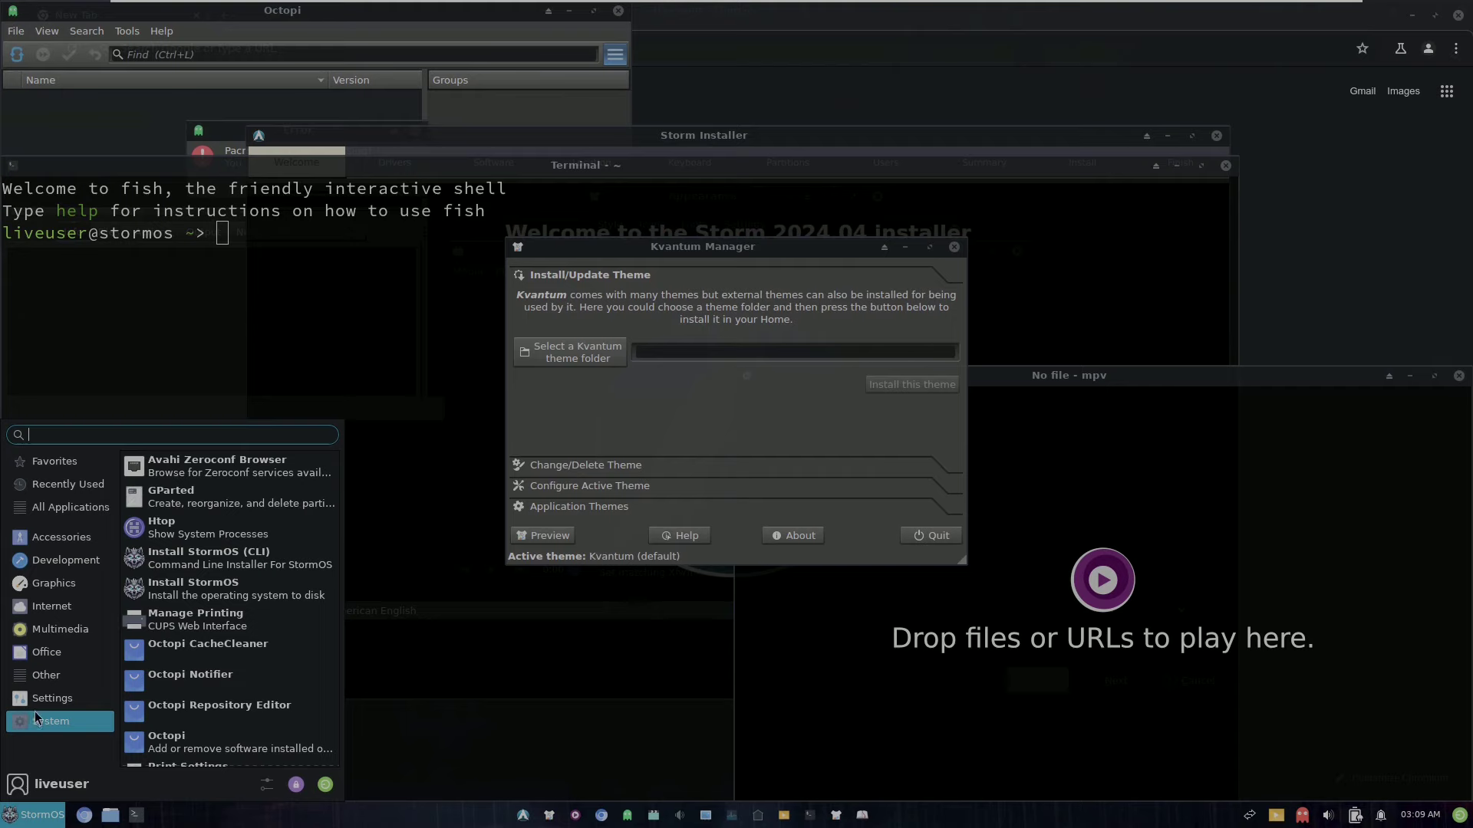
pyautogui.click(55, 698)
pyautogui.click(58, 677)
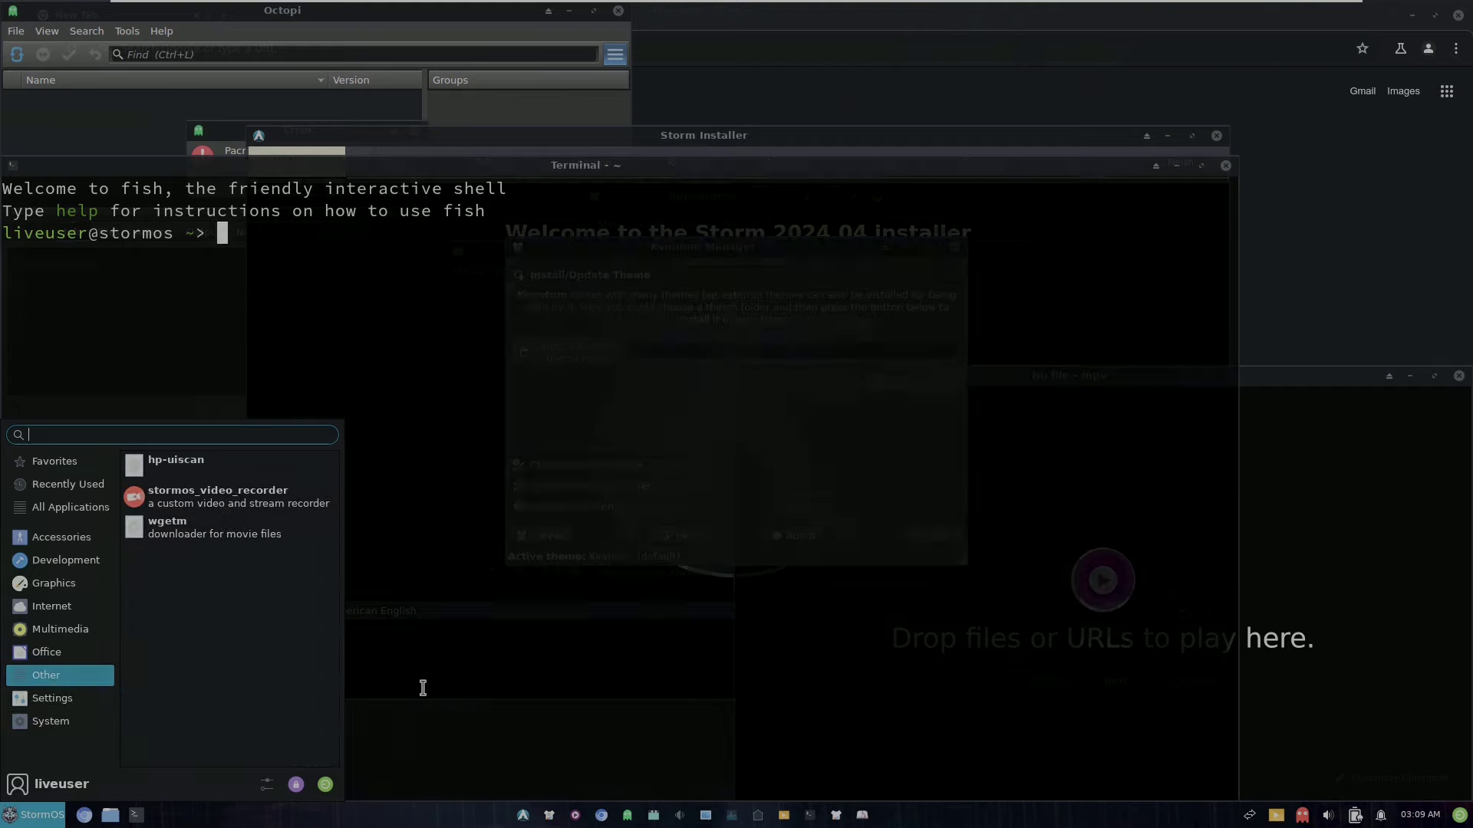
pyautogui.click(423, 688)
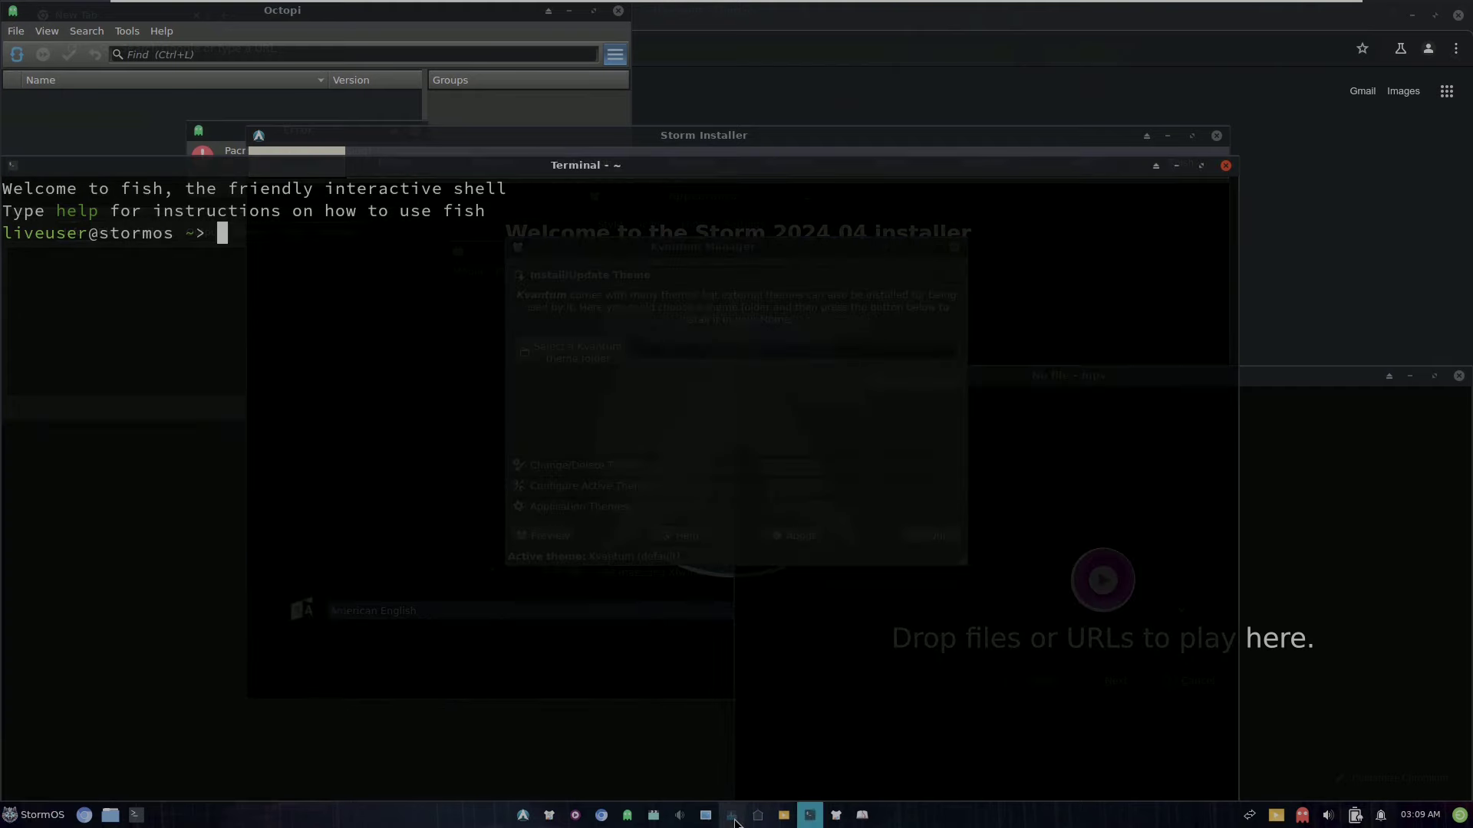
pyautogui.click(732, 815)
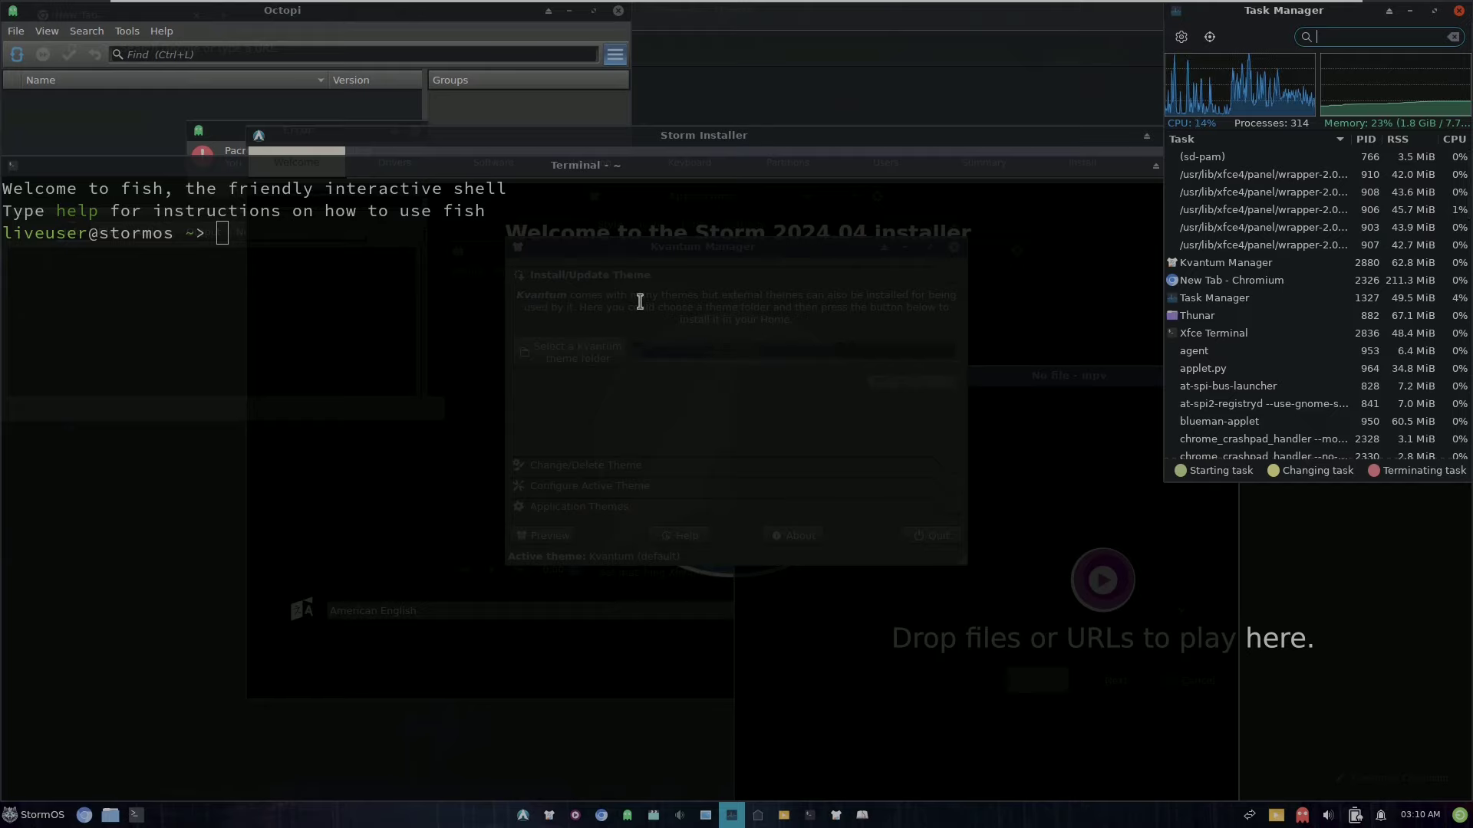
pyautogui.click(523, 816)
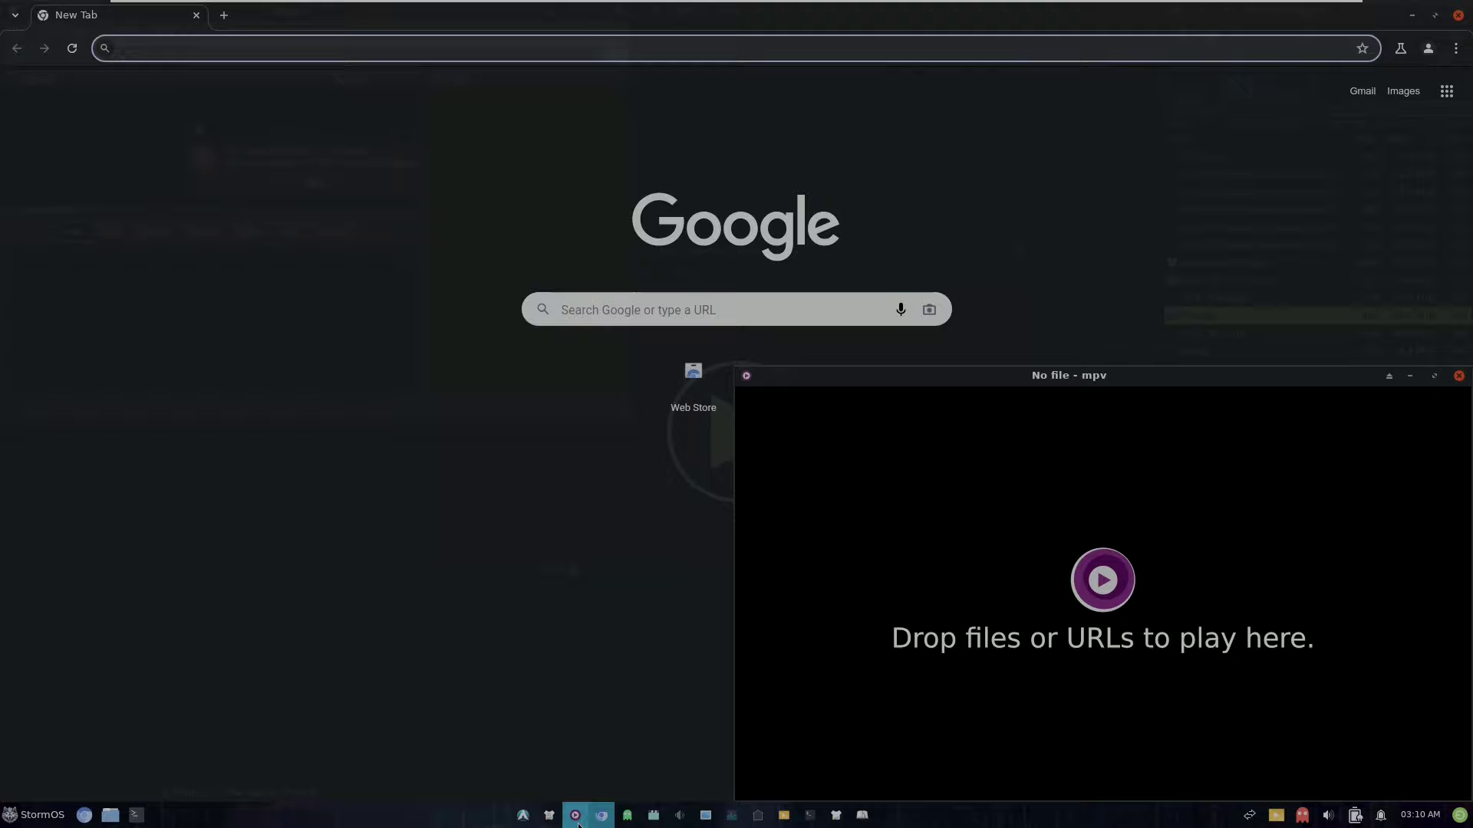
pyautogui.moveTo(551, 823)
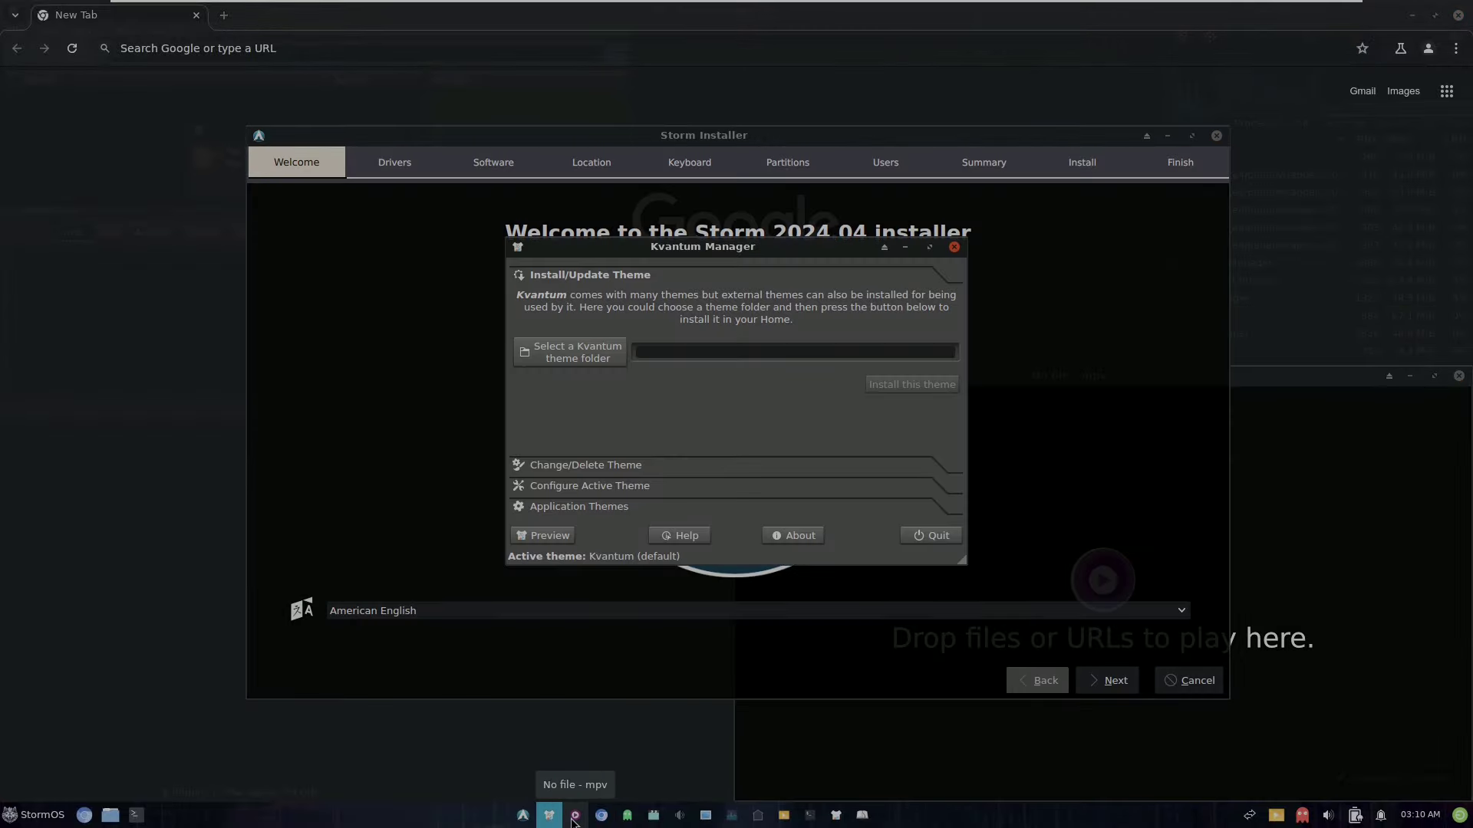
pyautogui.click(602, 817)
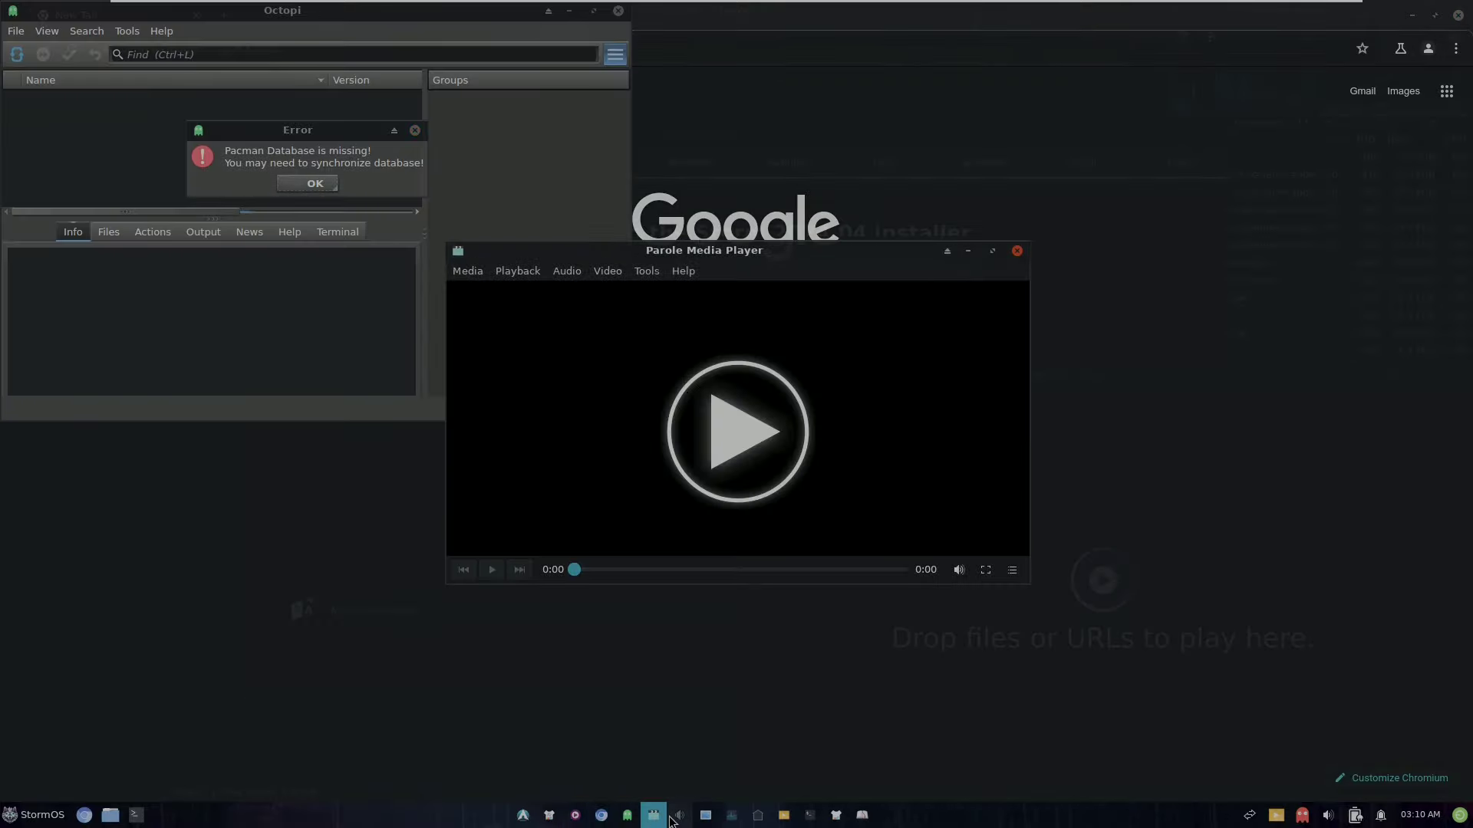
pyautogui.moveTo(669, 821)
pyautogui.moveTo(719, 822)
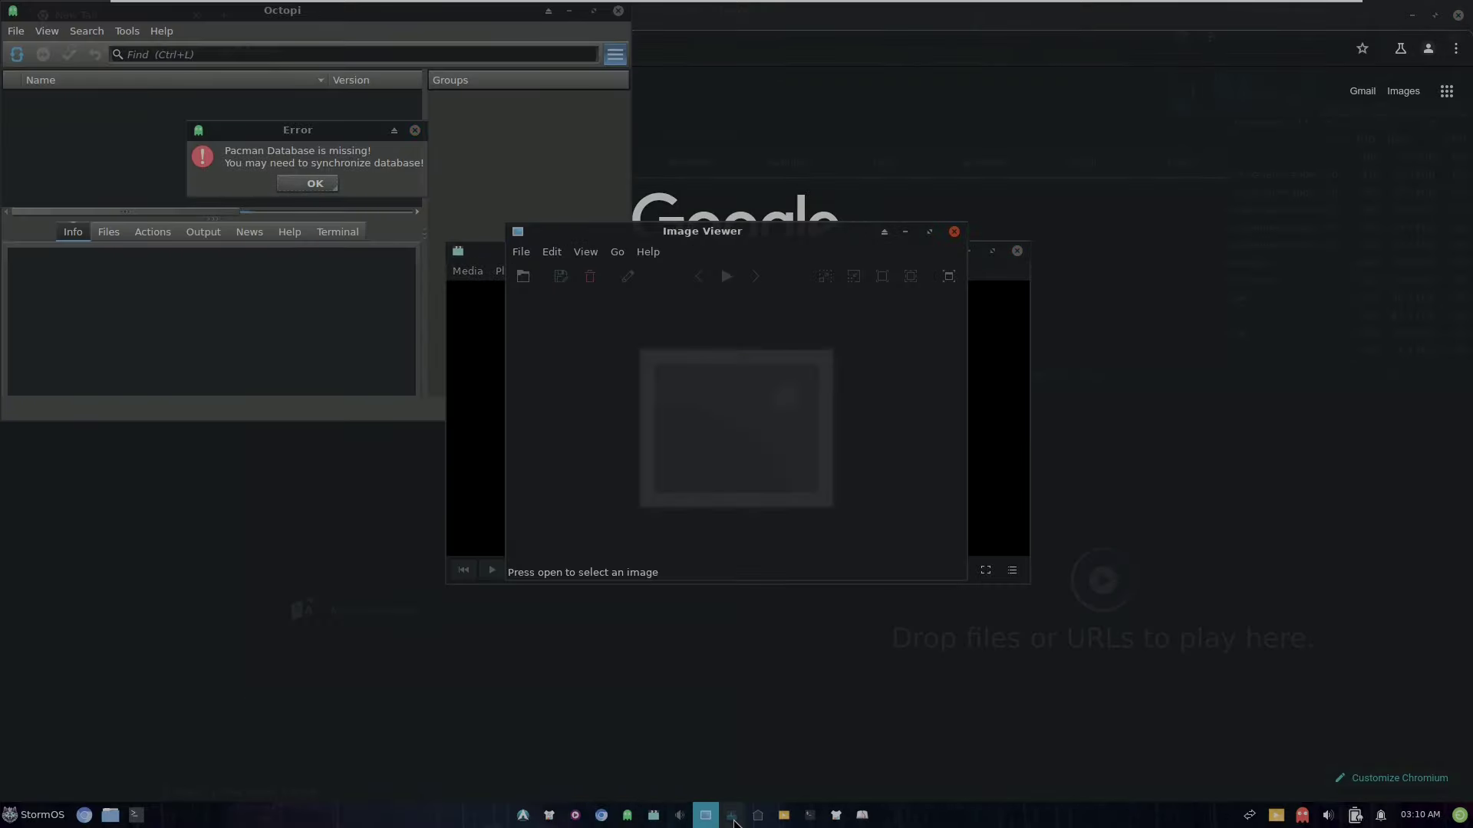
pyautogui.moveTo(786, 823)
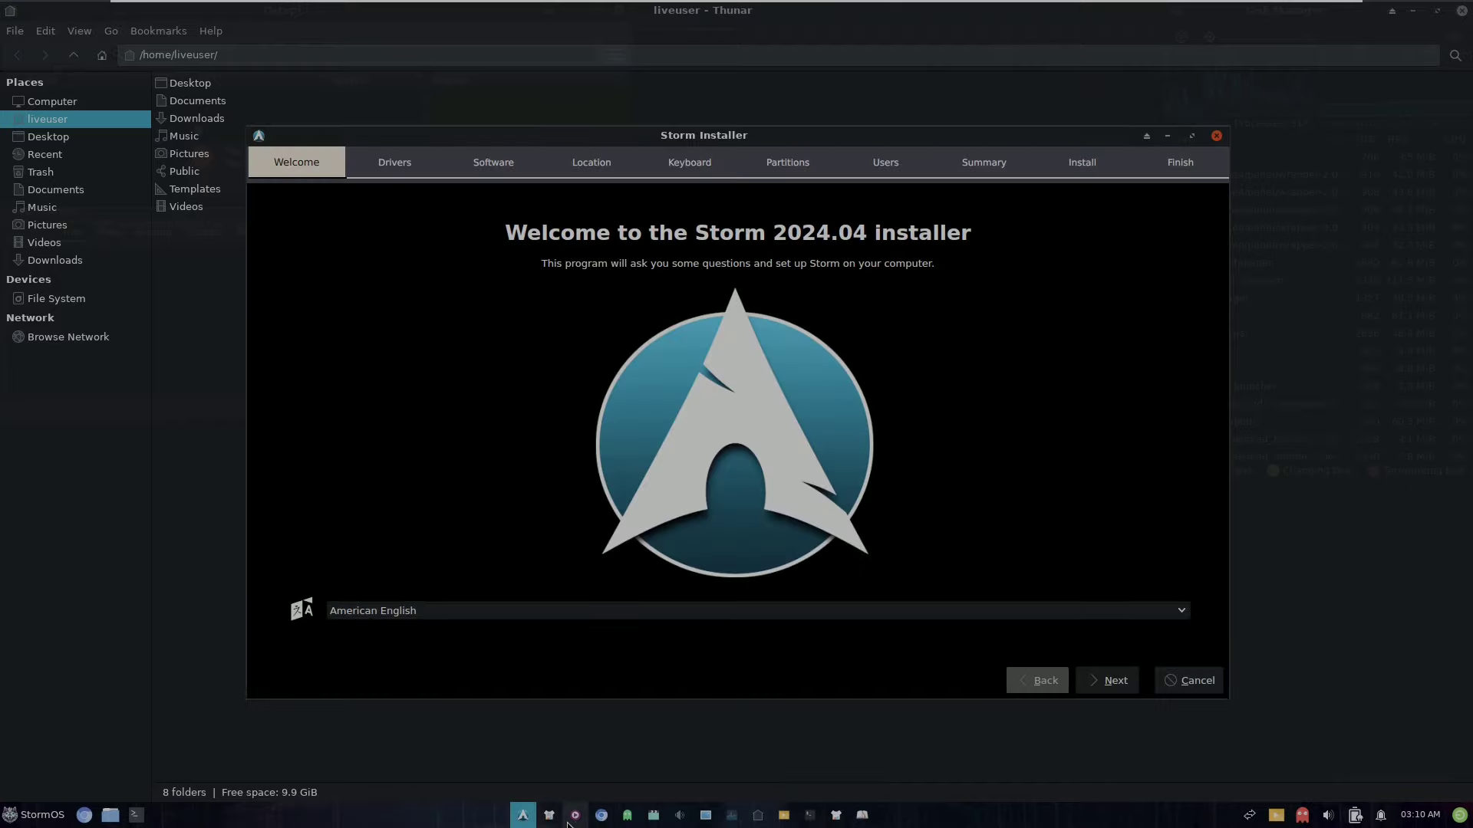
pyautogui.moveTo(594, 824)
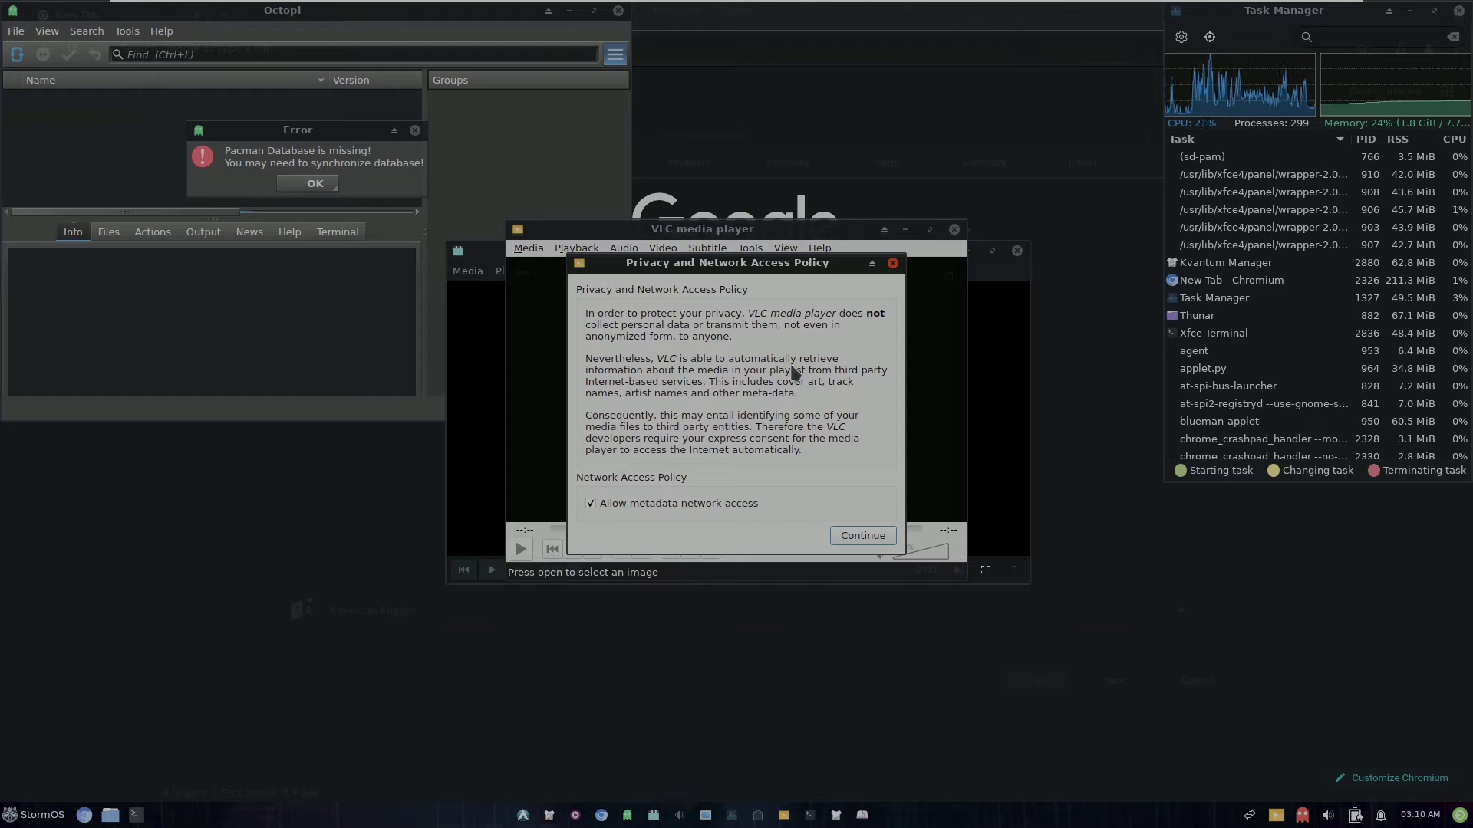
# - Accept VLC's privacy notice, view its About dialog for version 3.0.21, then close it
pyautogui.click(862, 536)
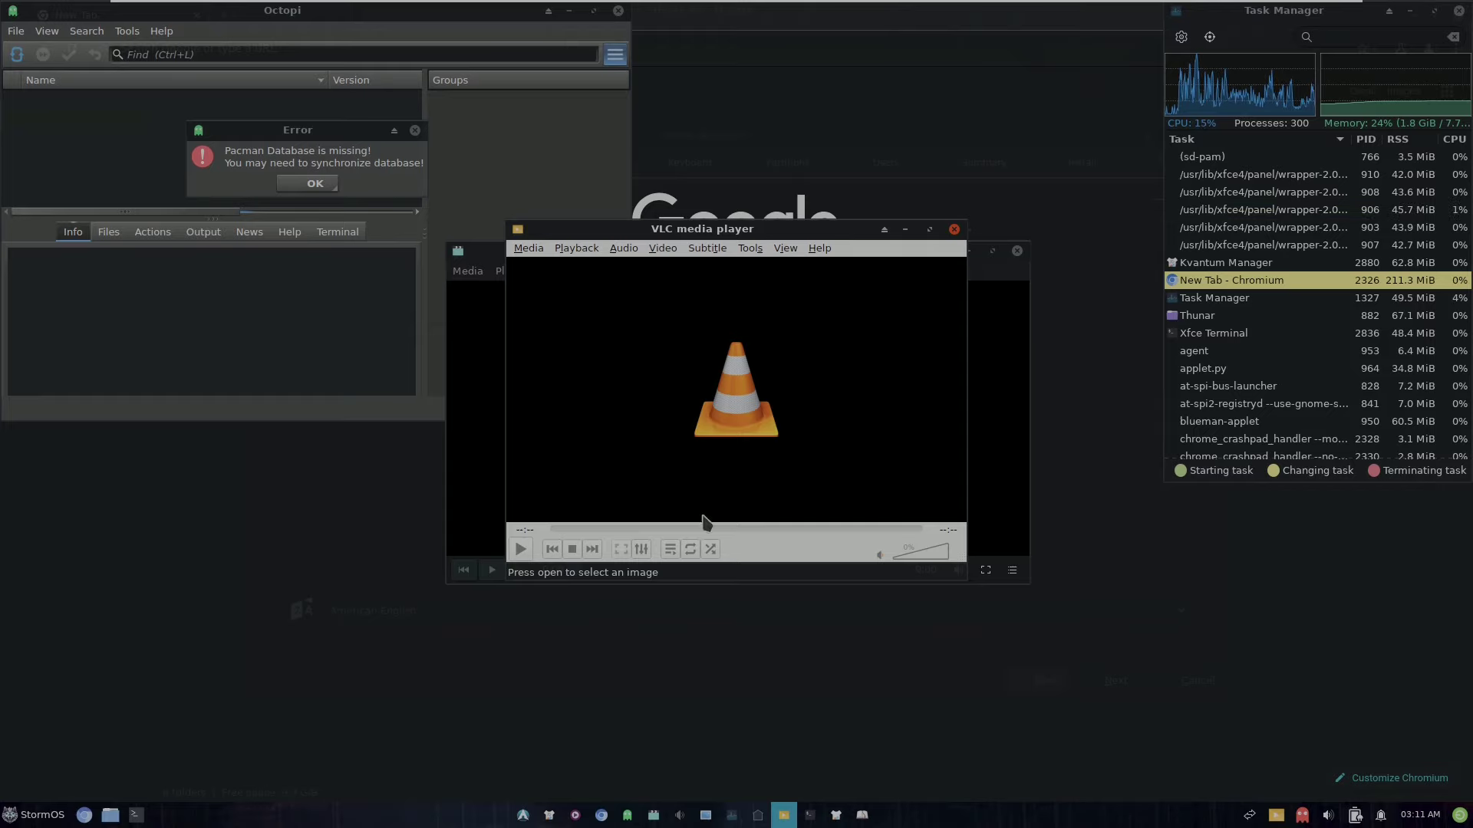
pyautogui.click(819, 249)
pyautogui.click(823, 290)
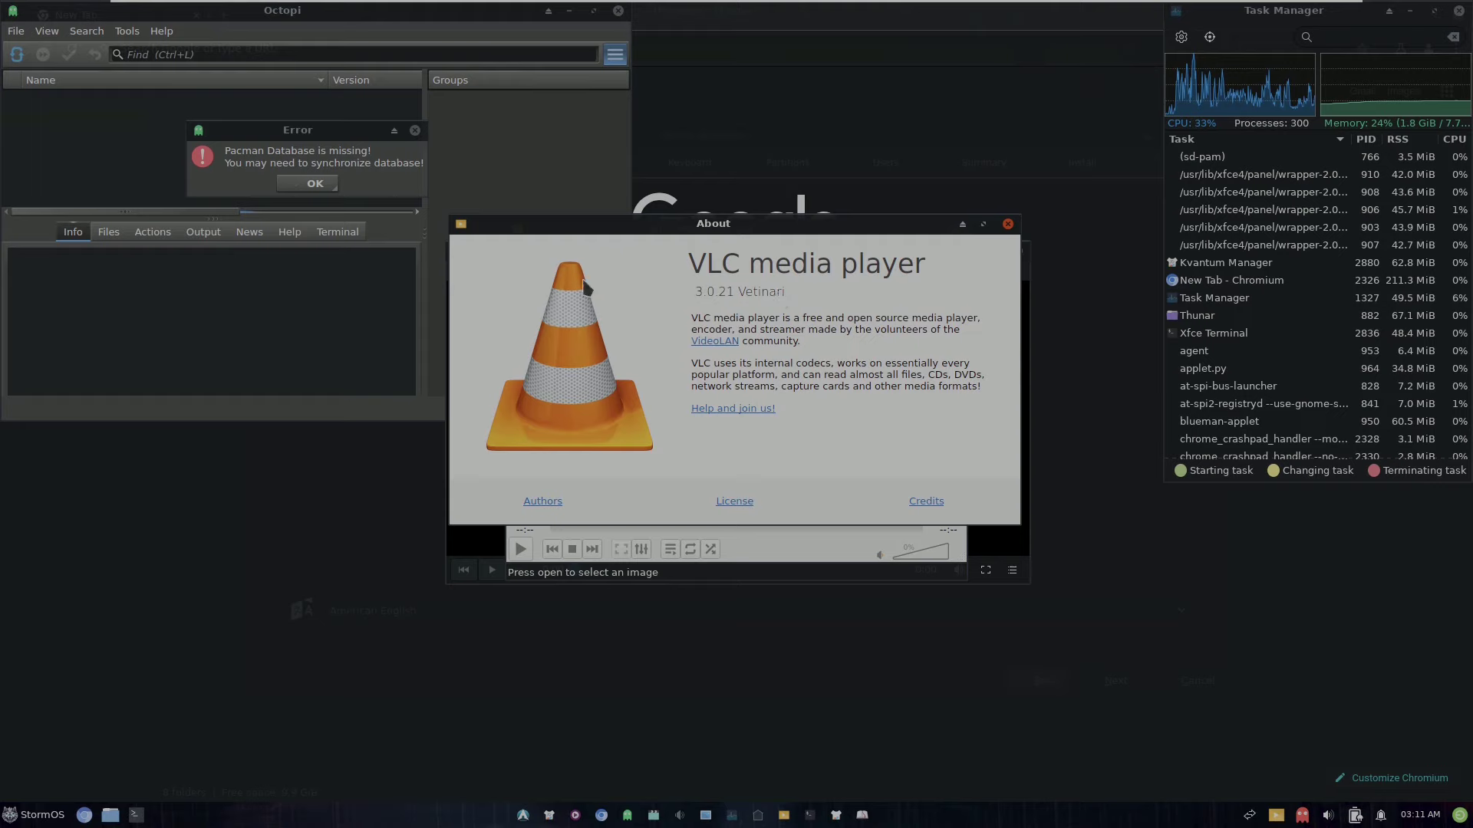
pyautogui.moveTo(716, 224); pyautogui.dragTo(643, 303)
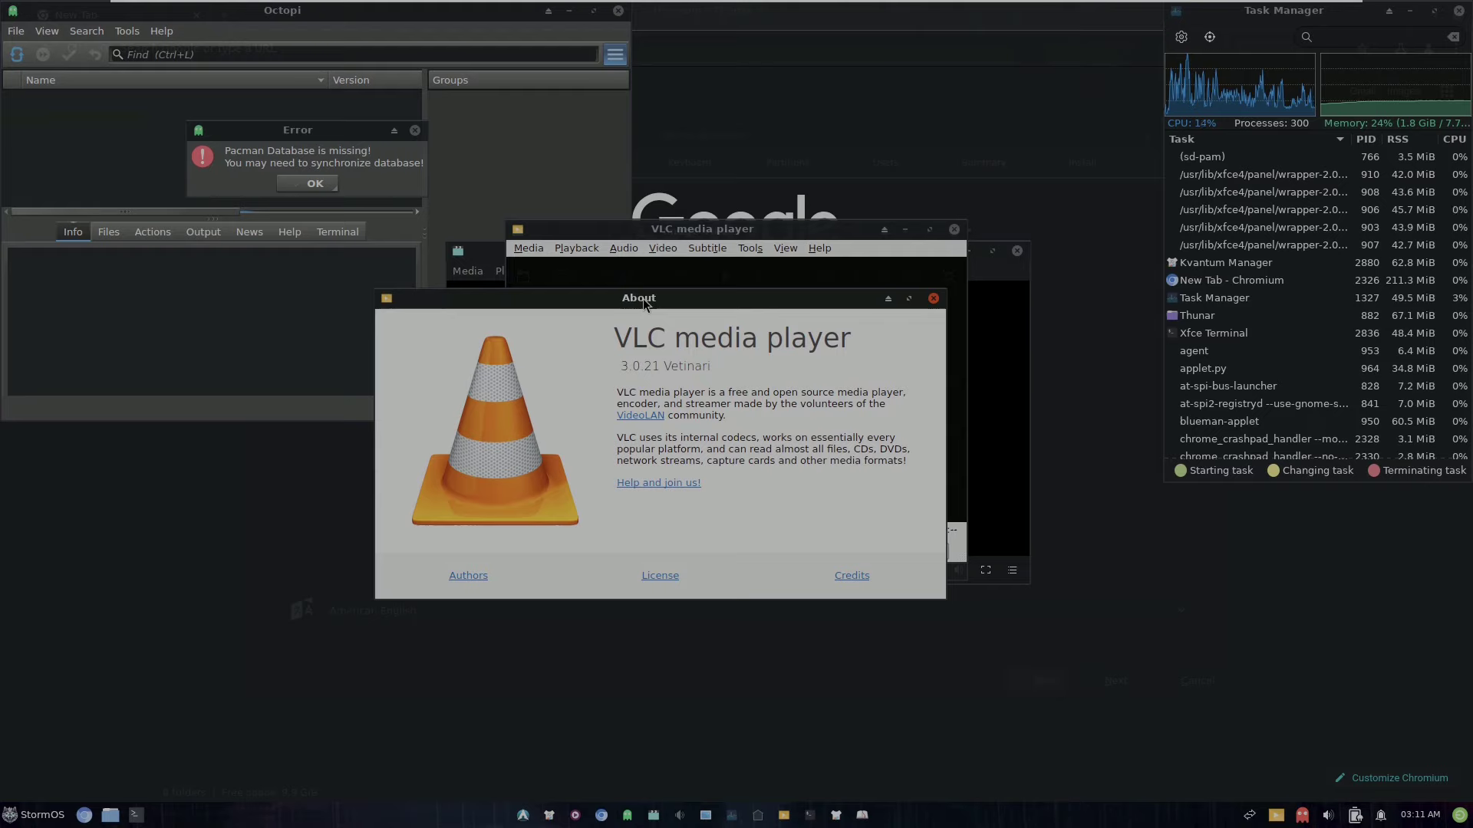
pyautogui.moveTo(643, 297); pyautogui.dragTo(670, 259)
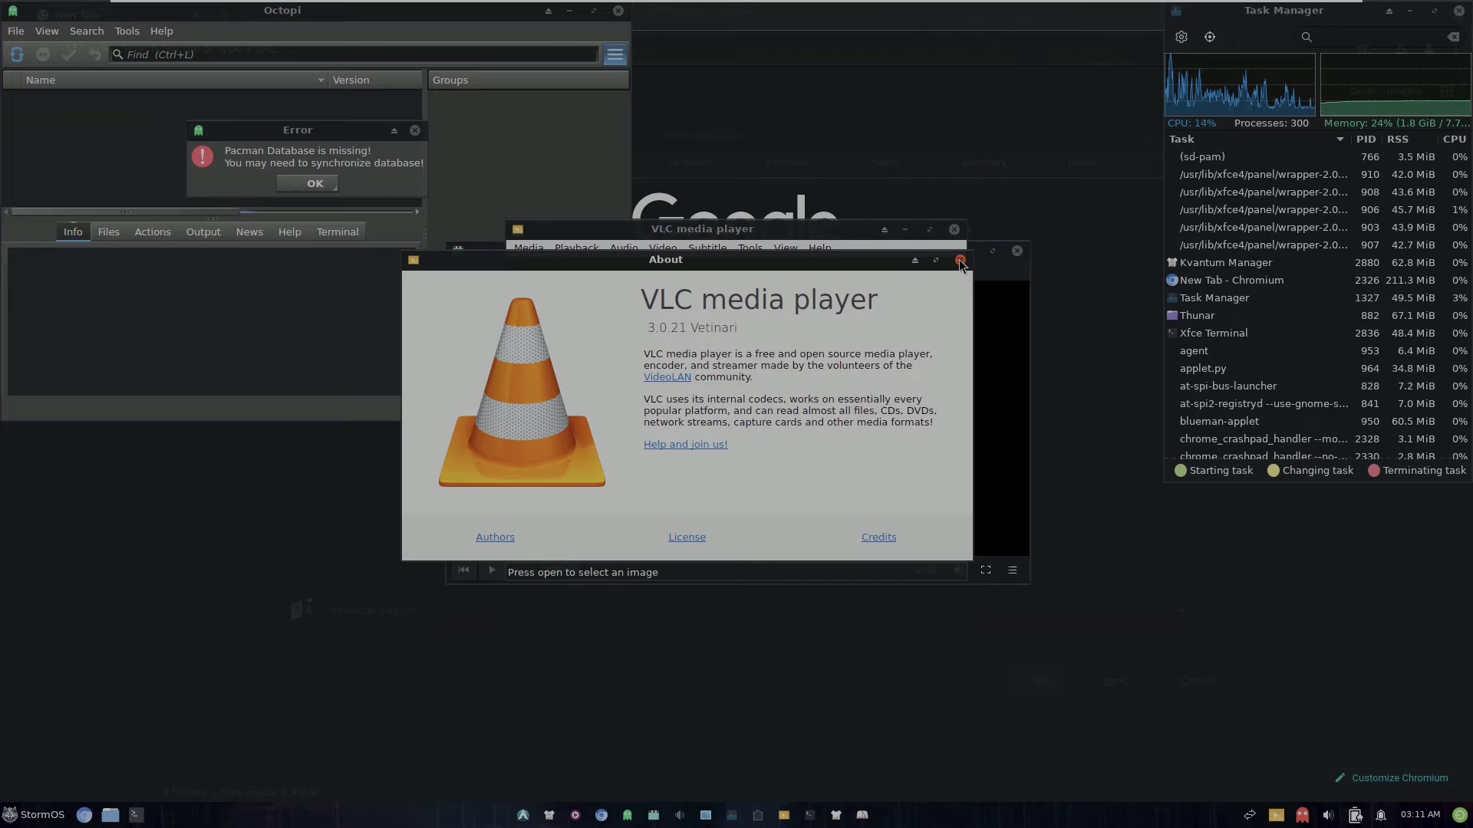
pyautogui.click(960, 262)
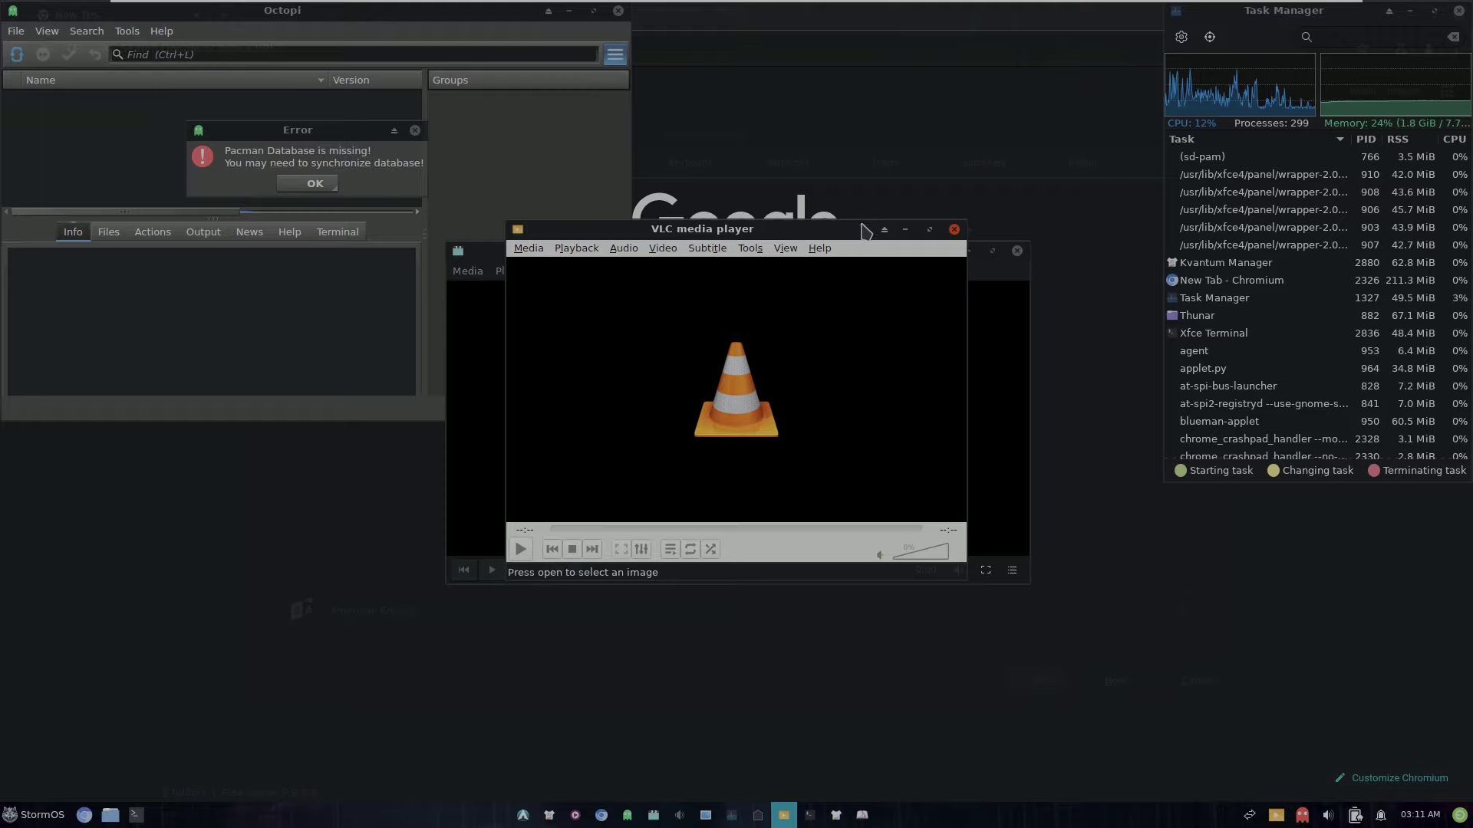
# - Shift the VLC window down-left and place the Octopi window at the screen centre
pyautogui.moveTo(859, 230); pyautogui.dragTo(763, 217)
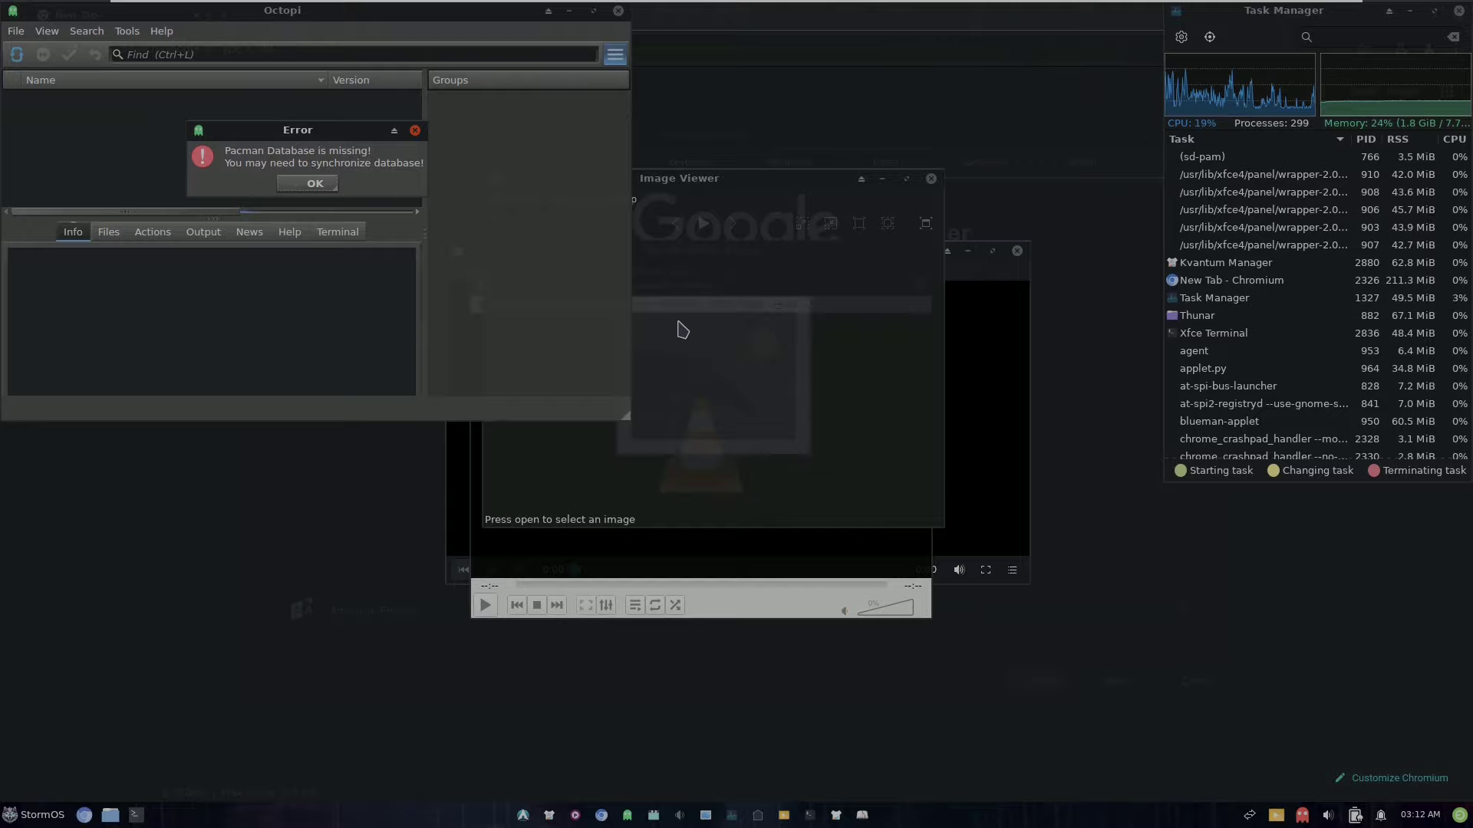
pyautogui.moveTo(493, 131); pyautogui.dragTo(893, 368)
# - Rearrange Image Viewer, Parole and the Pacman error window, then bring up Task Manager
pyautogui.moveTo(704, 201); pyautogui.dragTo(762, 298)
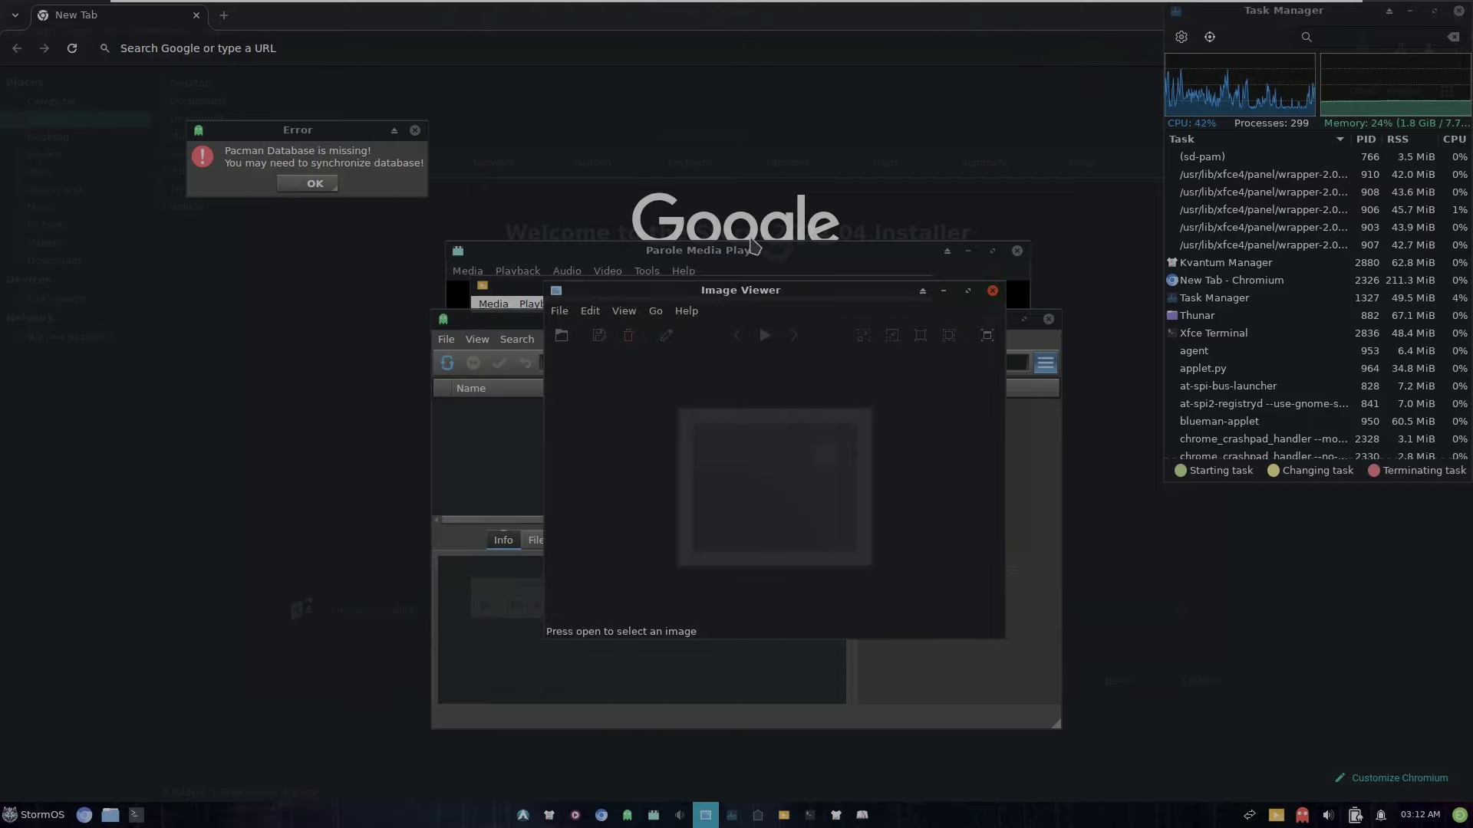
pyautogui.moveTo(751, 246); pyautogui.dragTo(744, 339)
pyautogui.moveTo(284, 138); pyautogui.dragTo(787, 333)
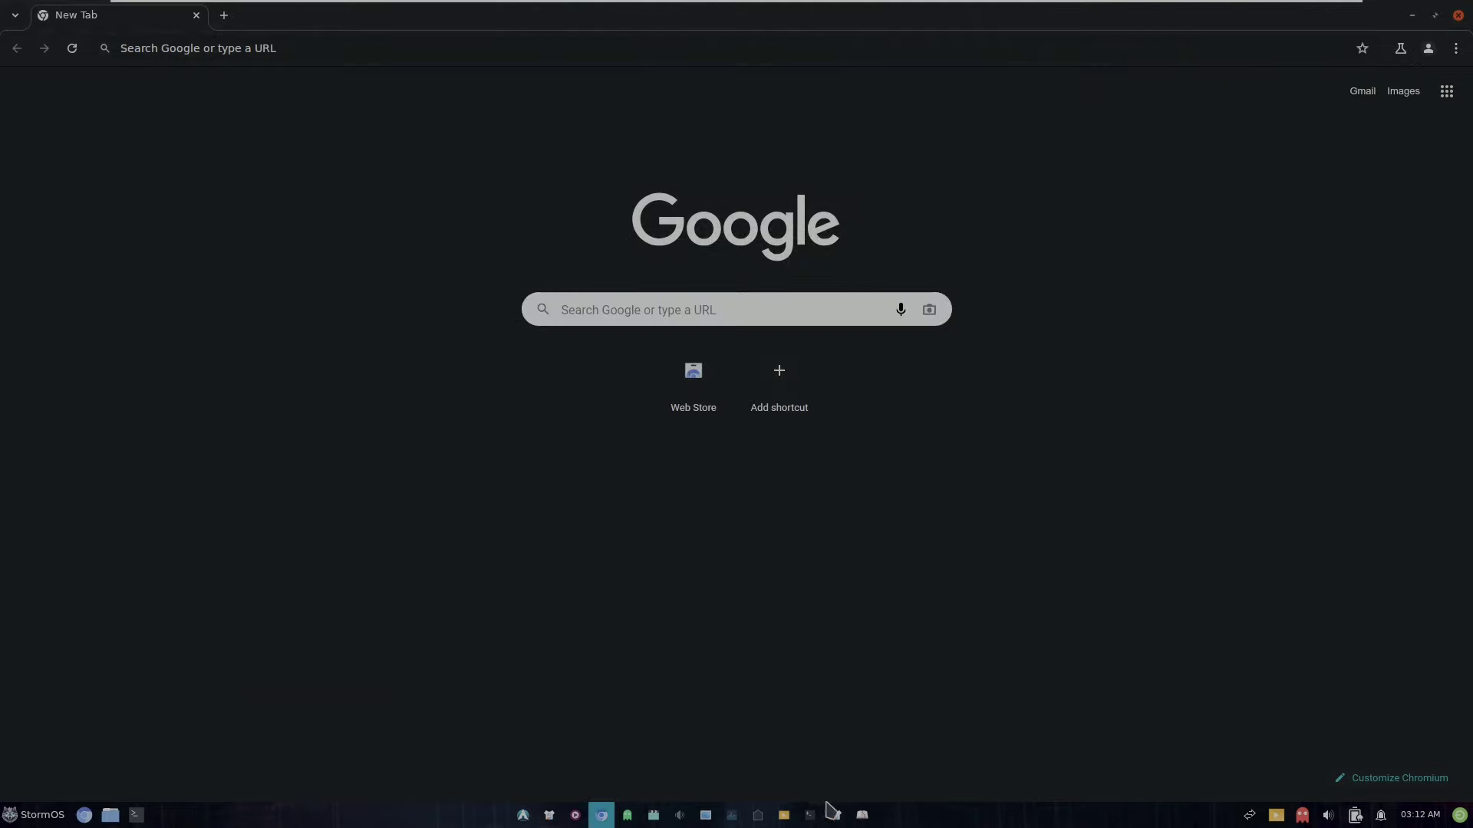
pyautogui.click(732, 815)
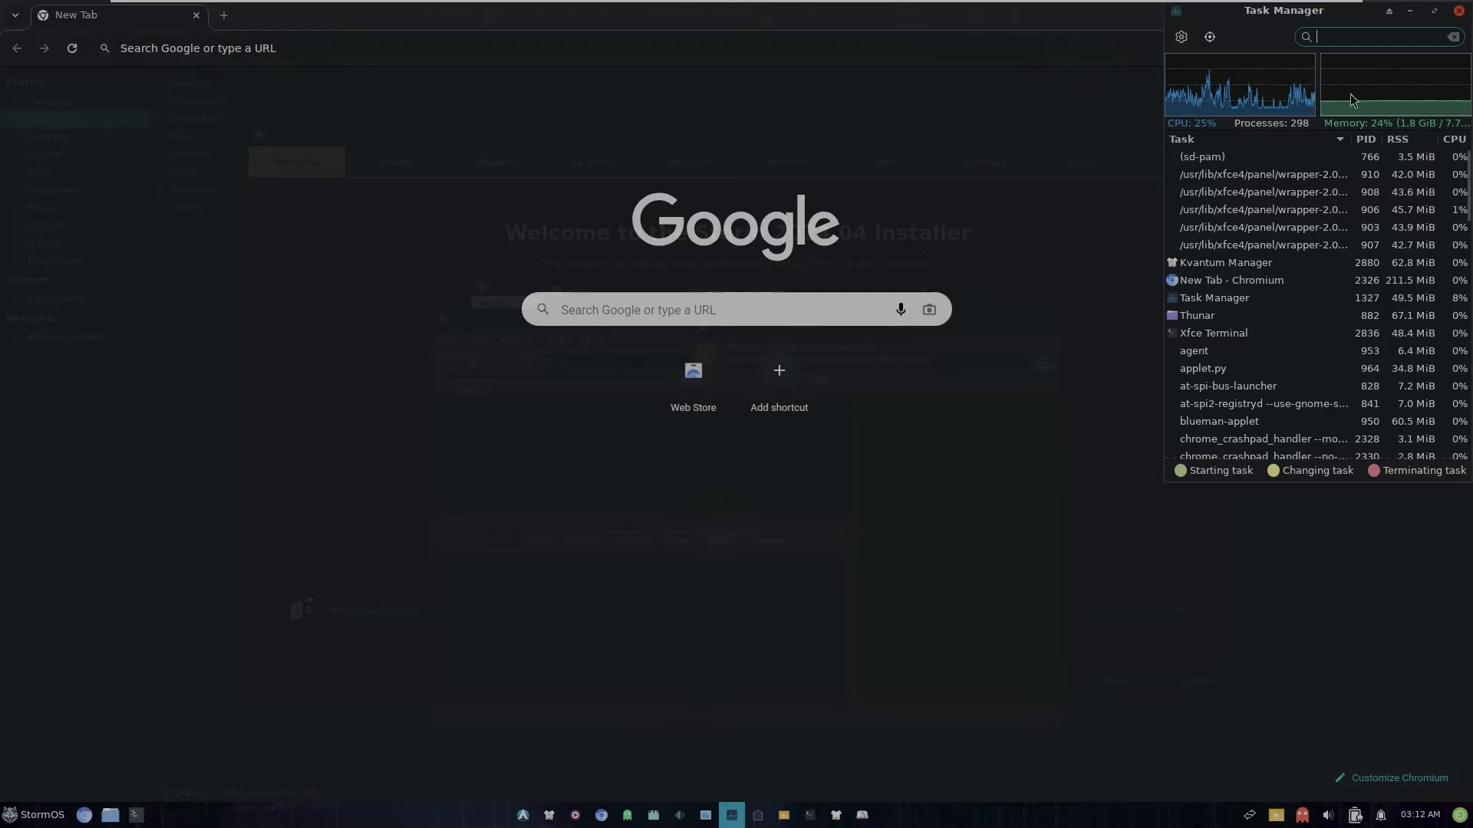
# - Check About Chromium for version 126.0.6478.126, then close Chromium
pyautogui.click(801, 184)
pyautogui.click(1456, 48)
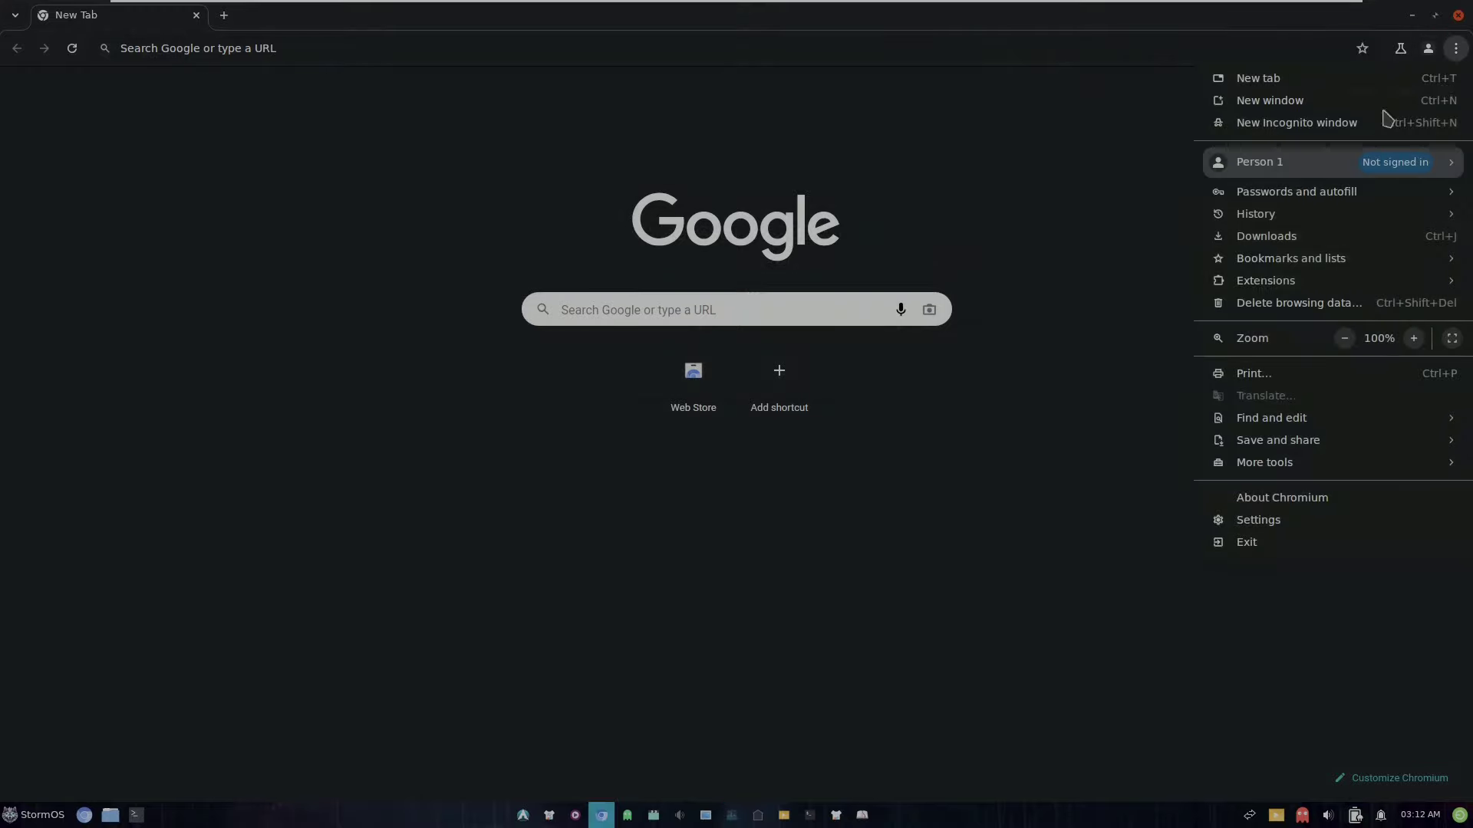
pyautogui.click(1278, 499)
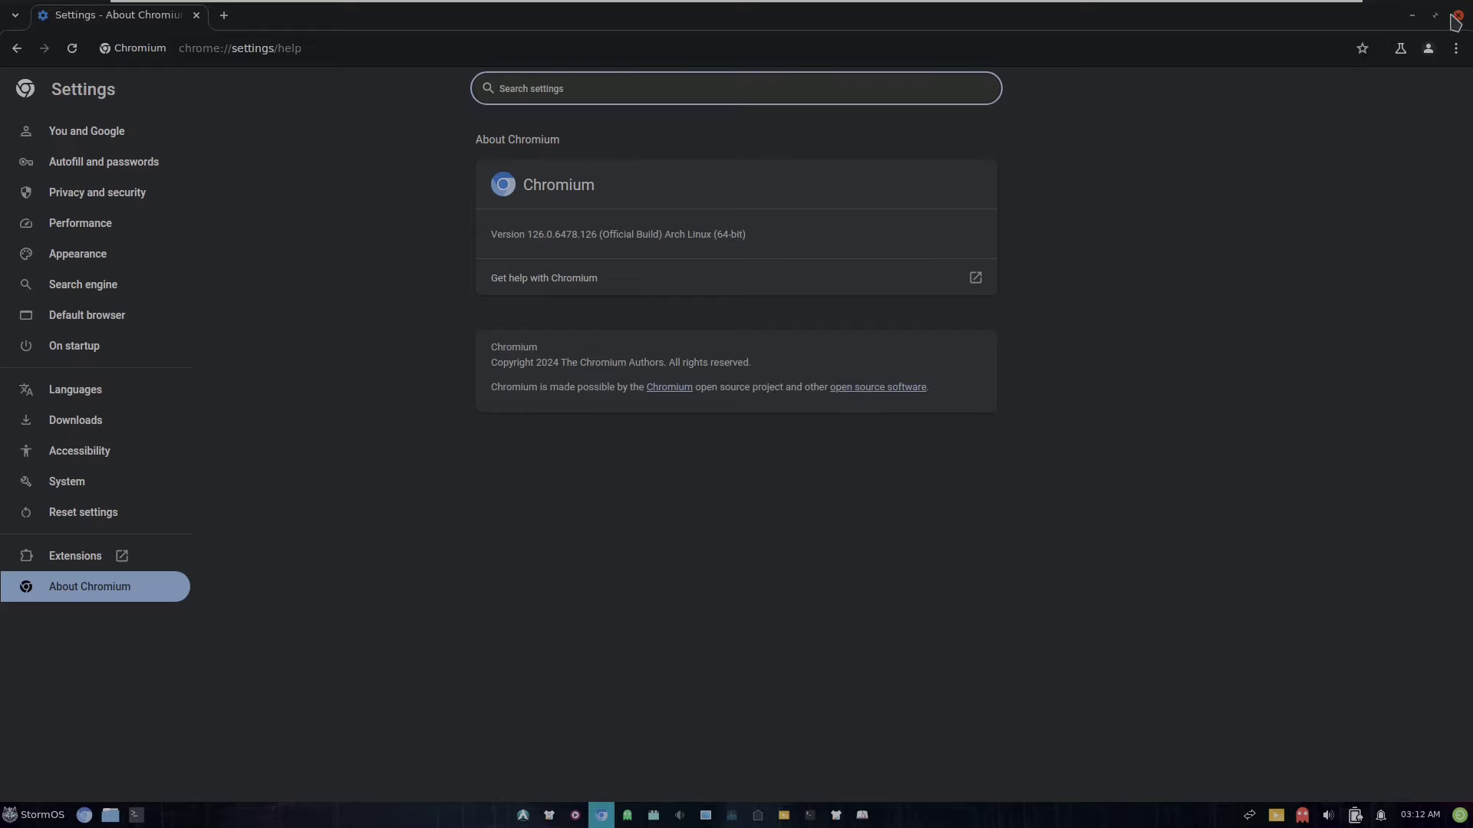
pyautogui.click(1458, 16)
# - Cancel the Storm Installer, close Thunar and Volume Control, and dismiss the Pacman database error
pyautogui.click(782, 229)
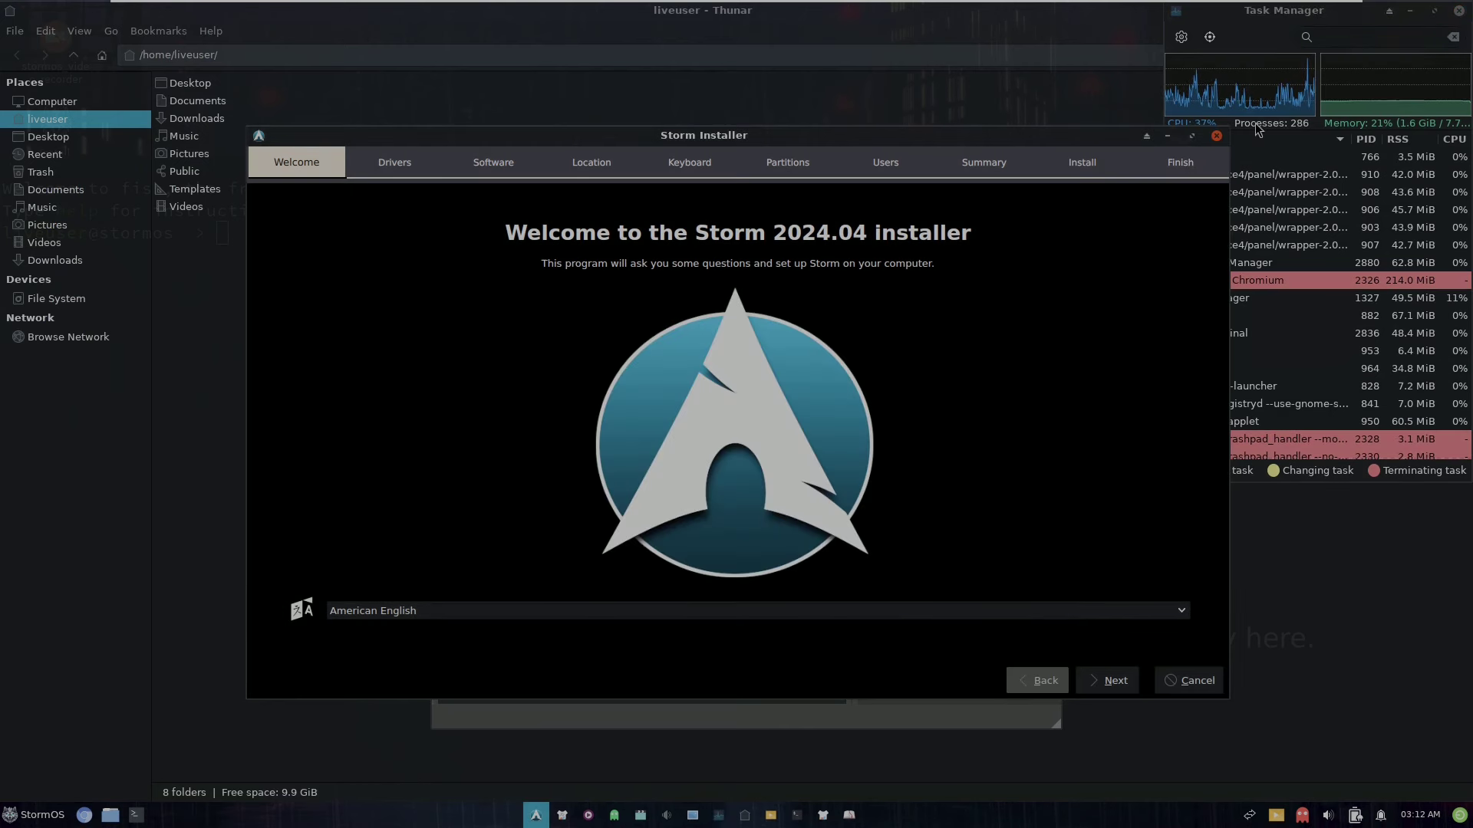
pyautogui.click(1217, 136)
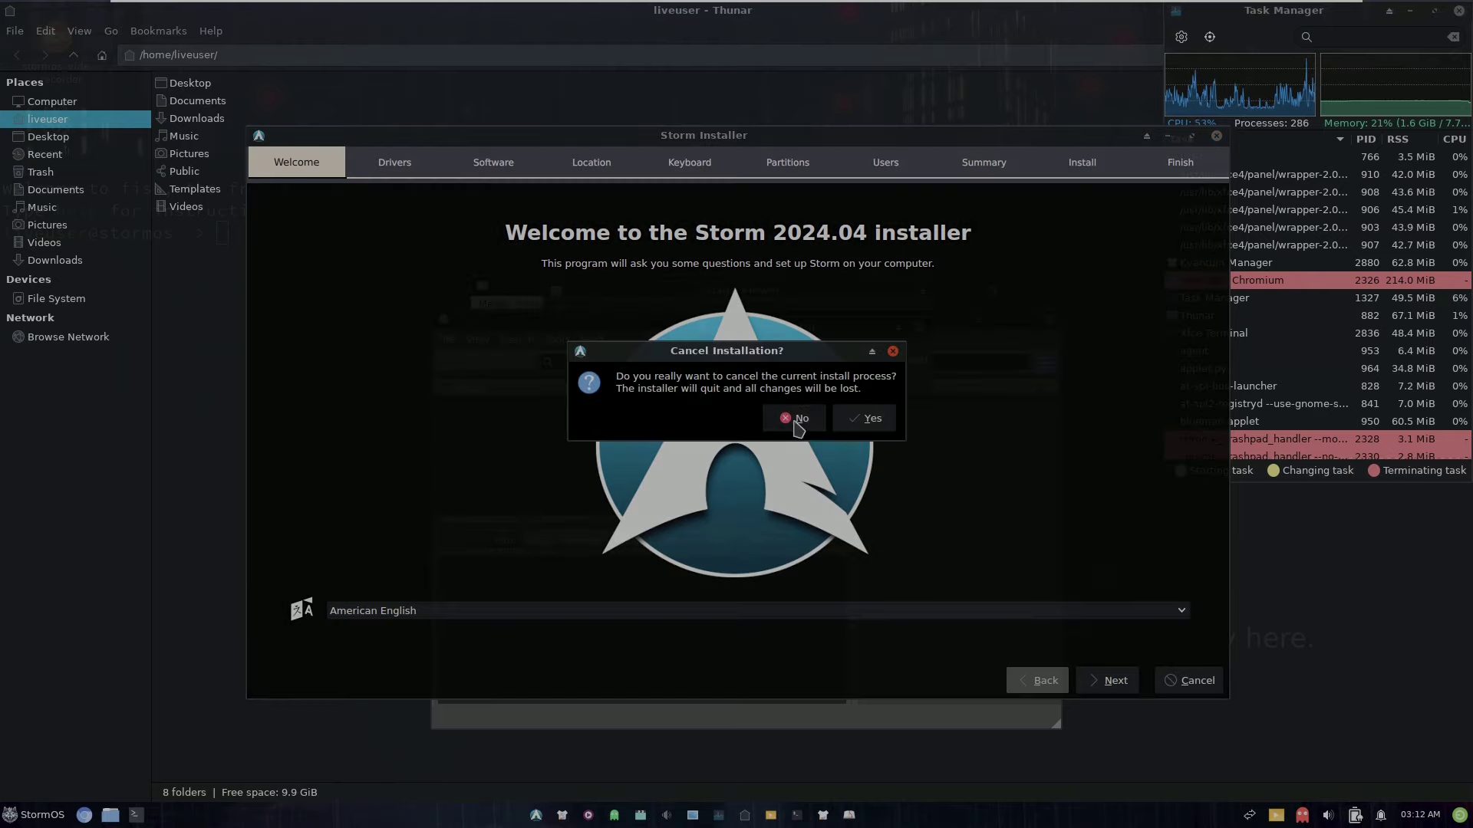
pyautogui.click(863, 418)
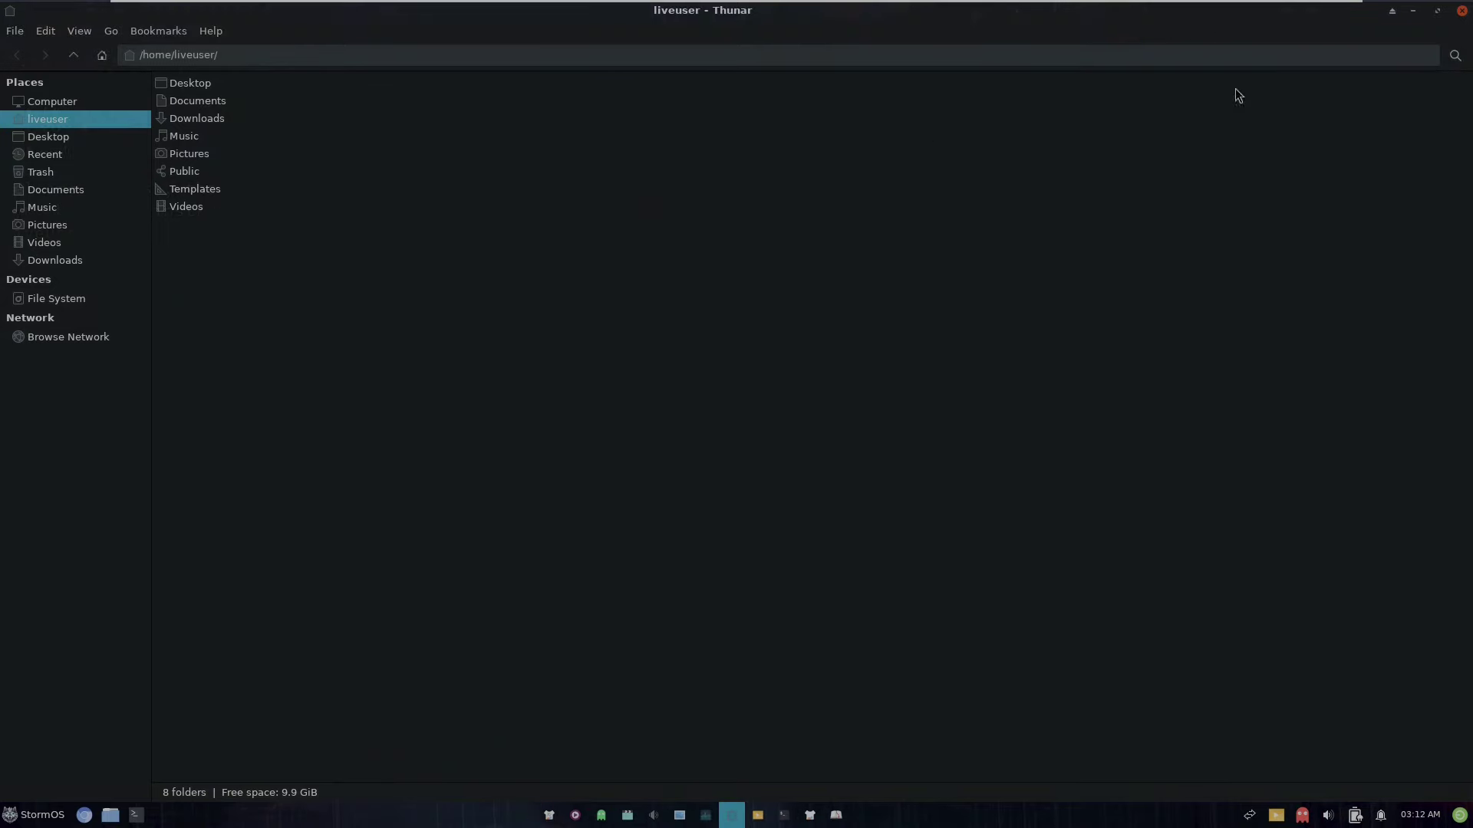
pyautogui.click(1461, 12)
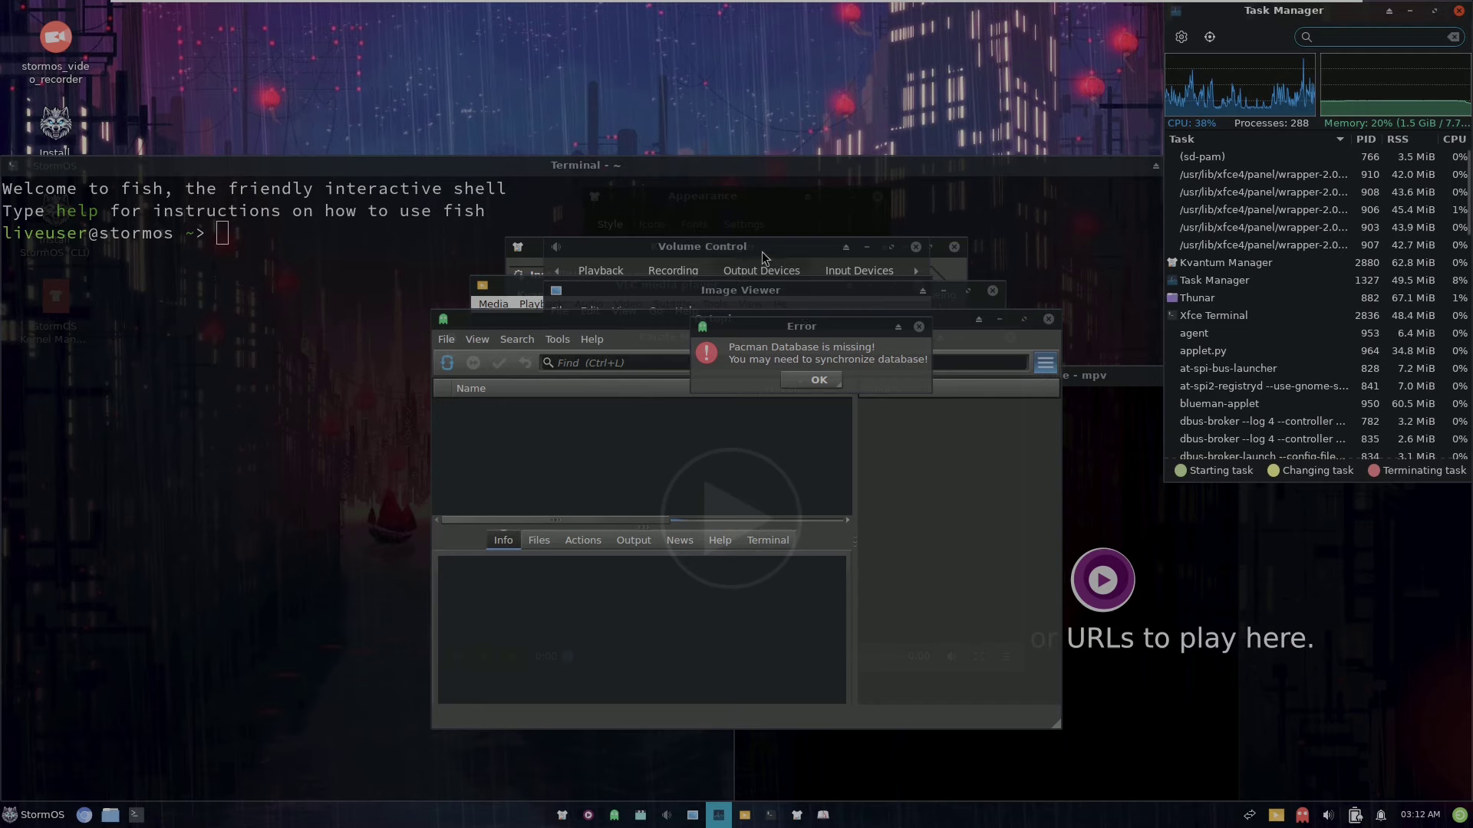
pyautogui.click(762, 252)
pyautogui.click(916, 246)
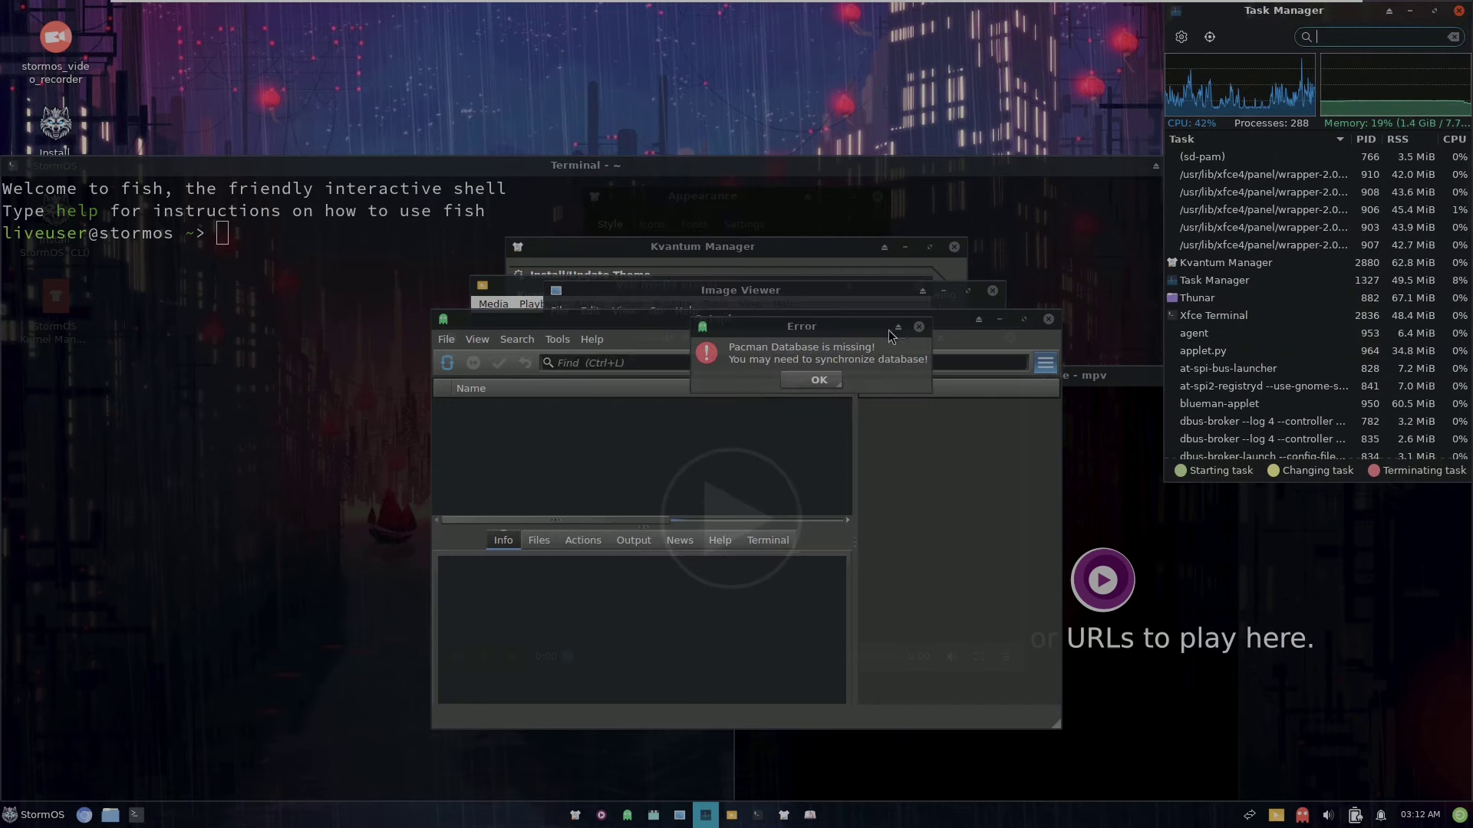
pyautogui.click(819, 380)
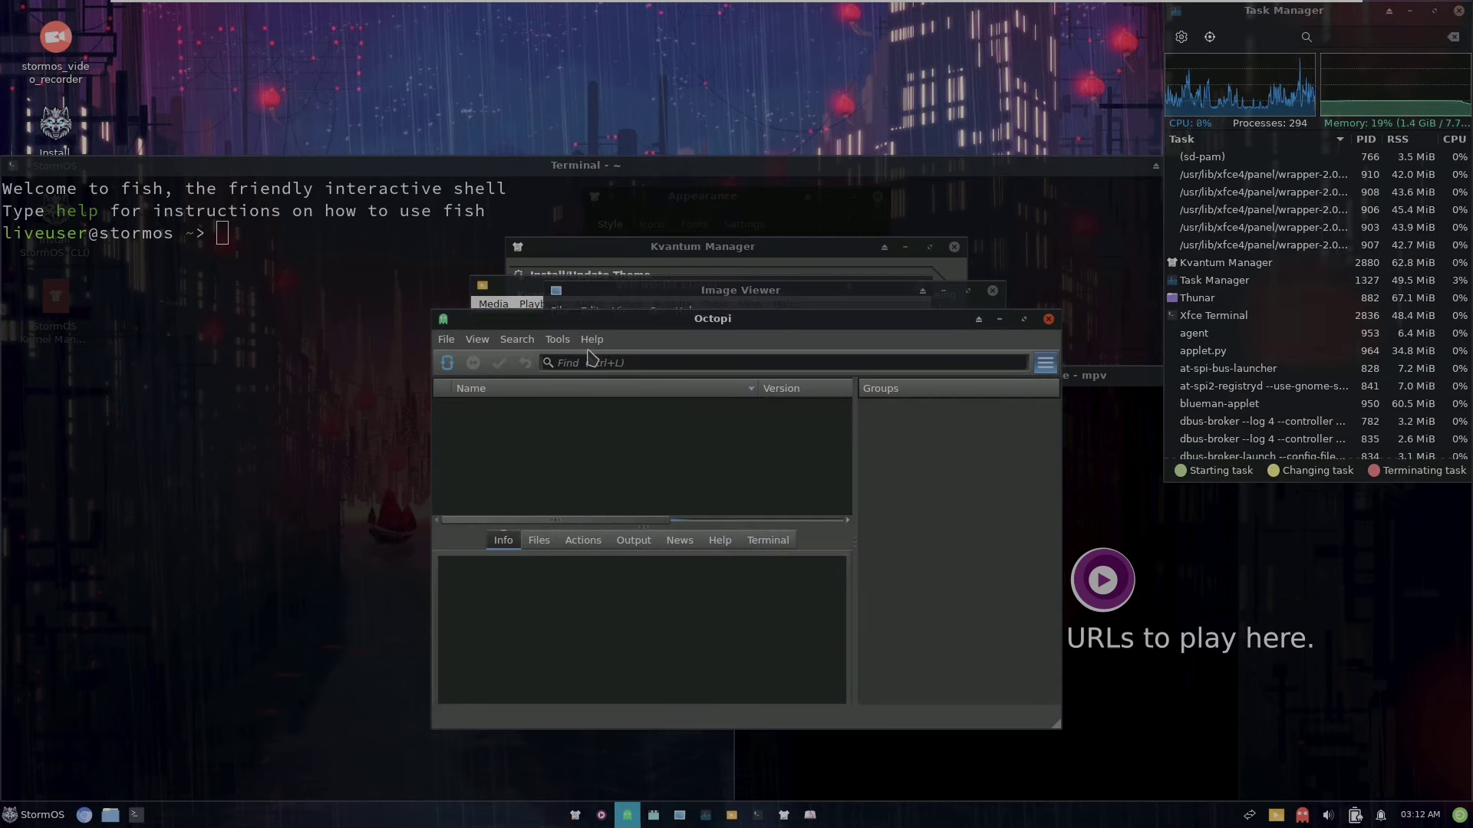
# - View and dismiss the About information for Octopi and Parole, closing both apps
pyautogui.click(592, 339)
pyautogui.click(624, 407)
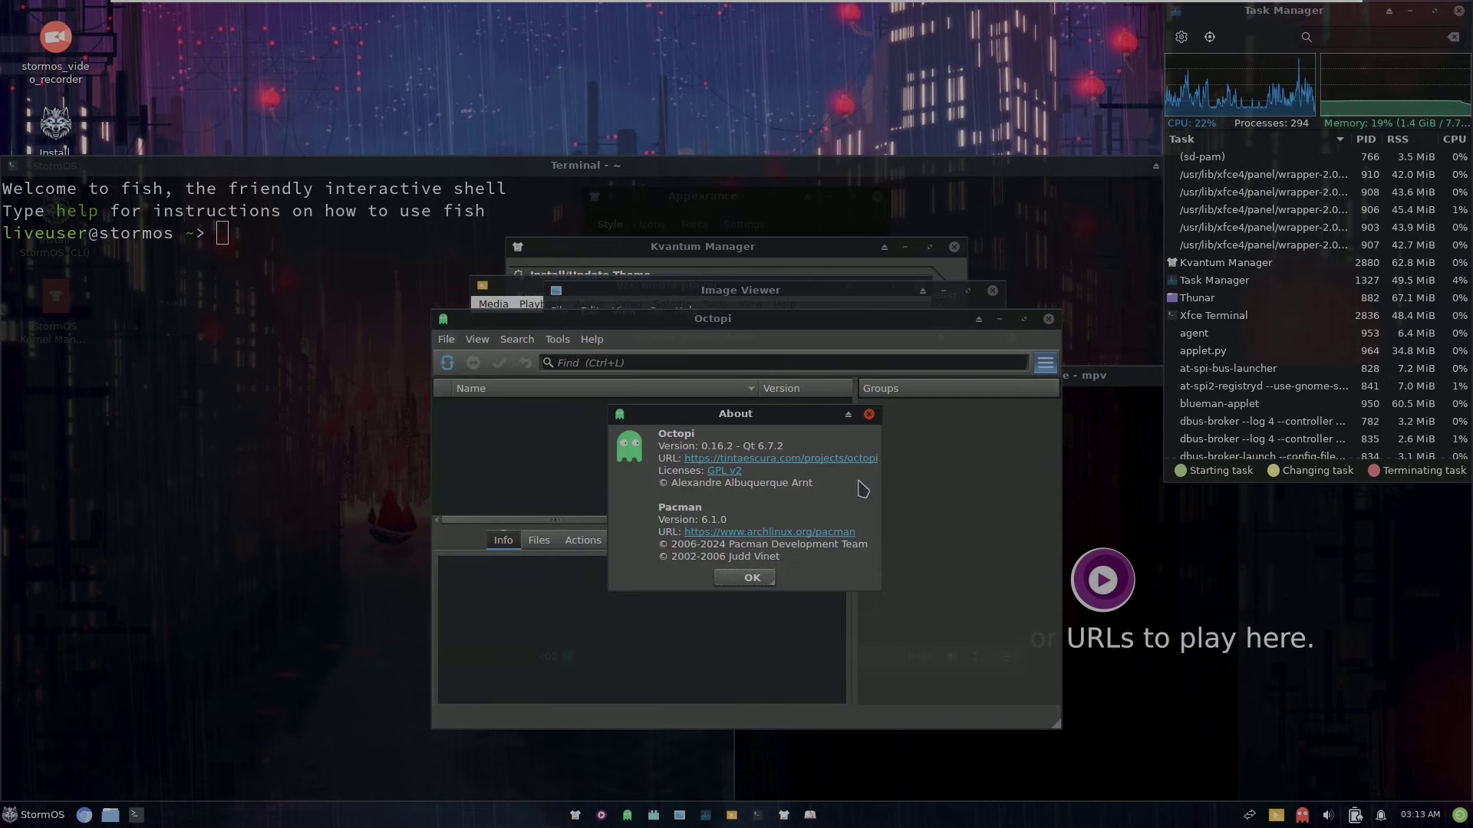
pyautogui.click(870, 414)
pyautogui.click(1048, 319)
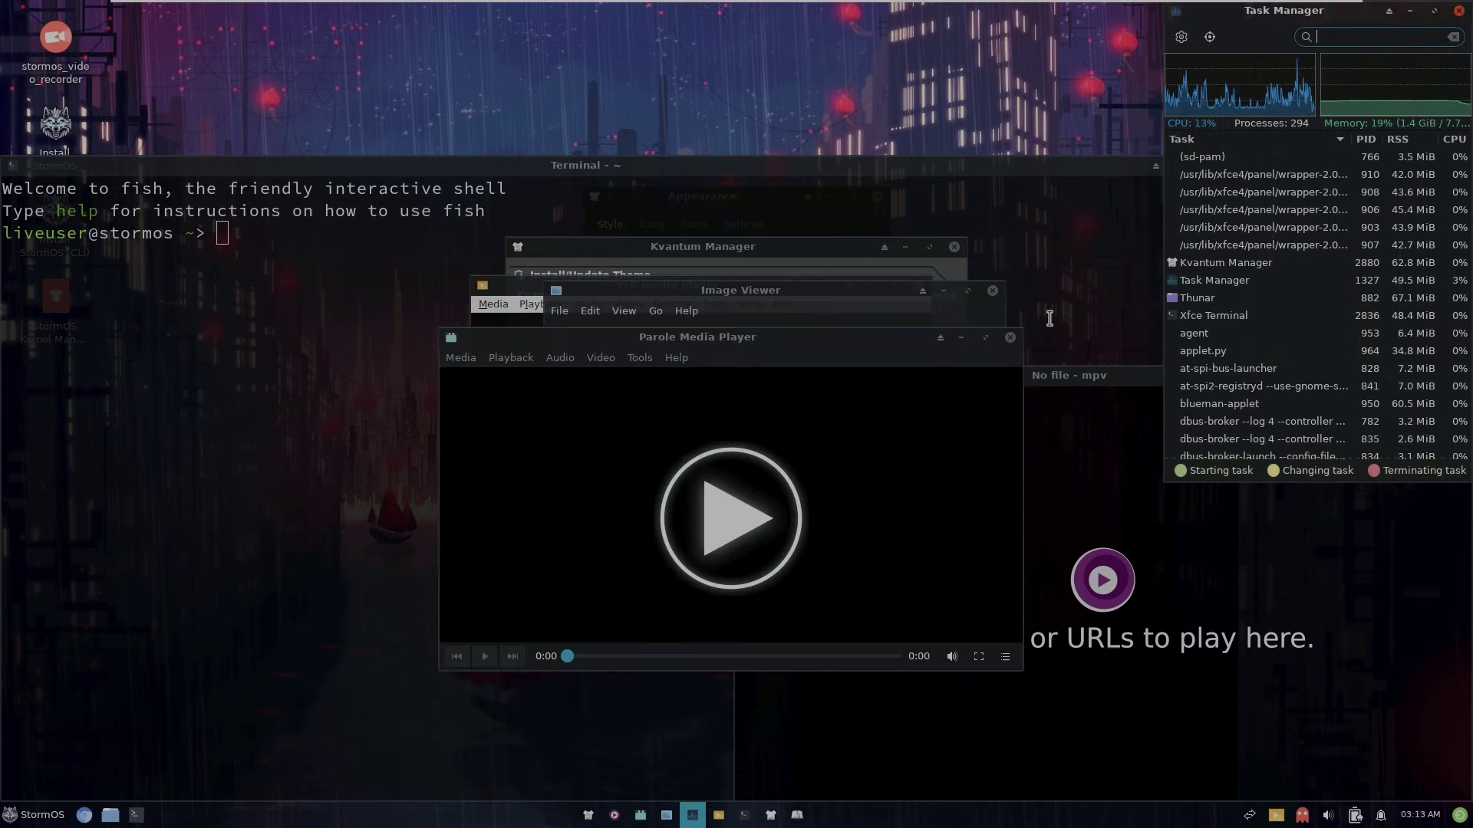
pyautogui.click(676, 357)
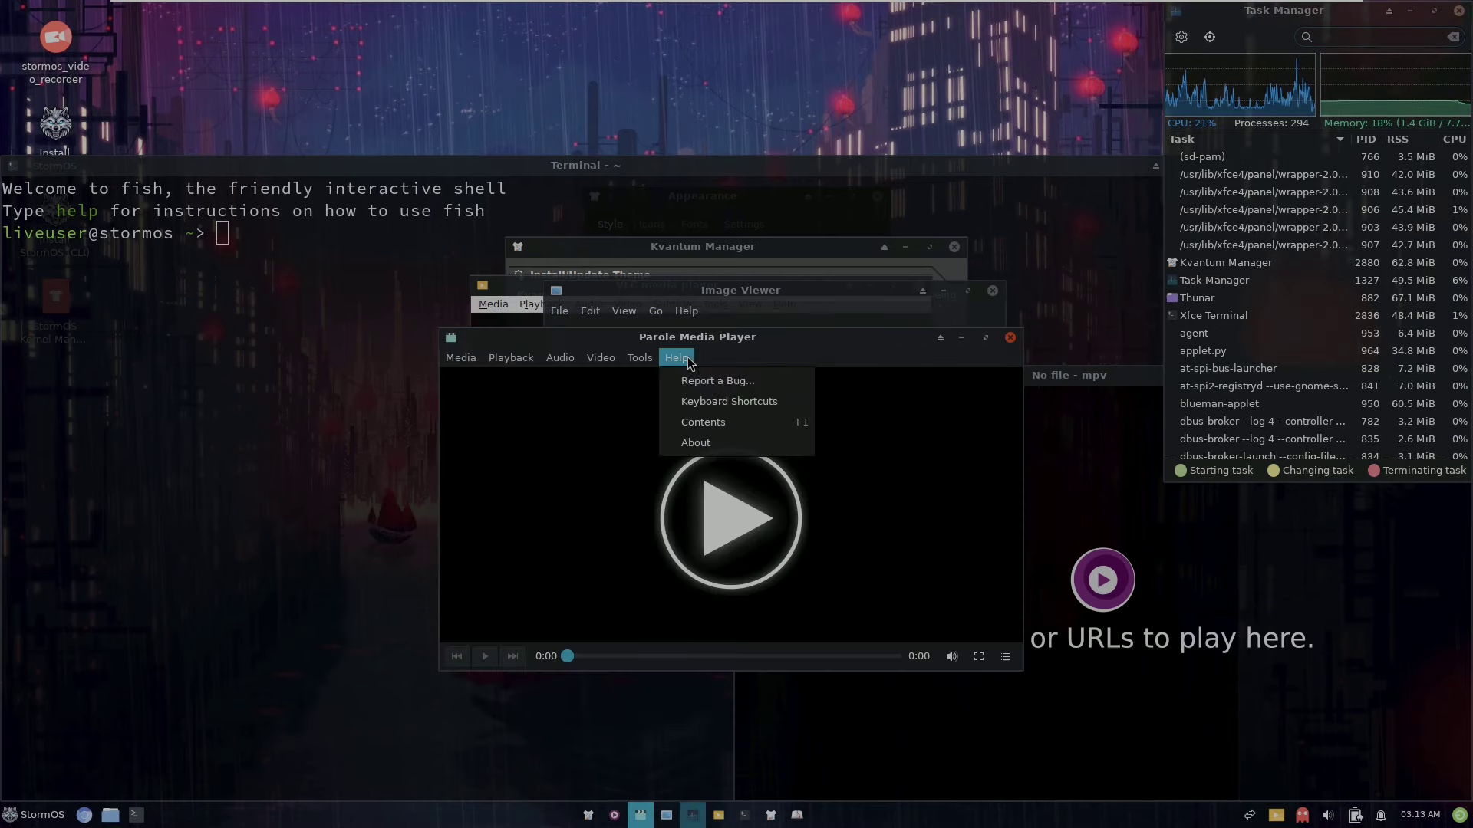
pyautogui.click(712, 438)
pyautogui.click(895, 386)
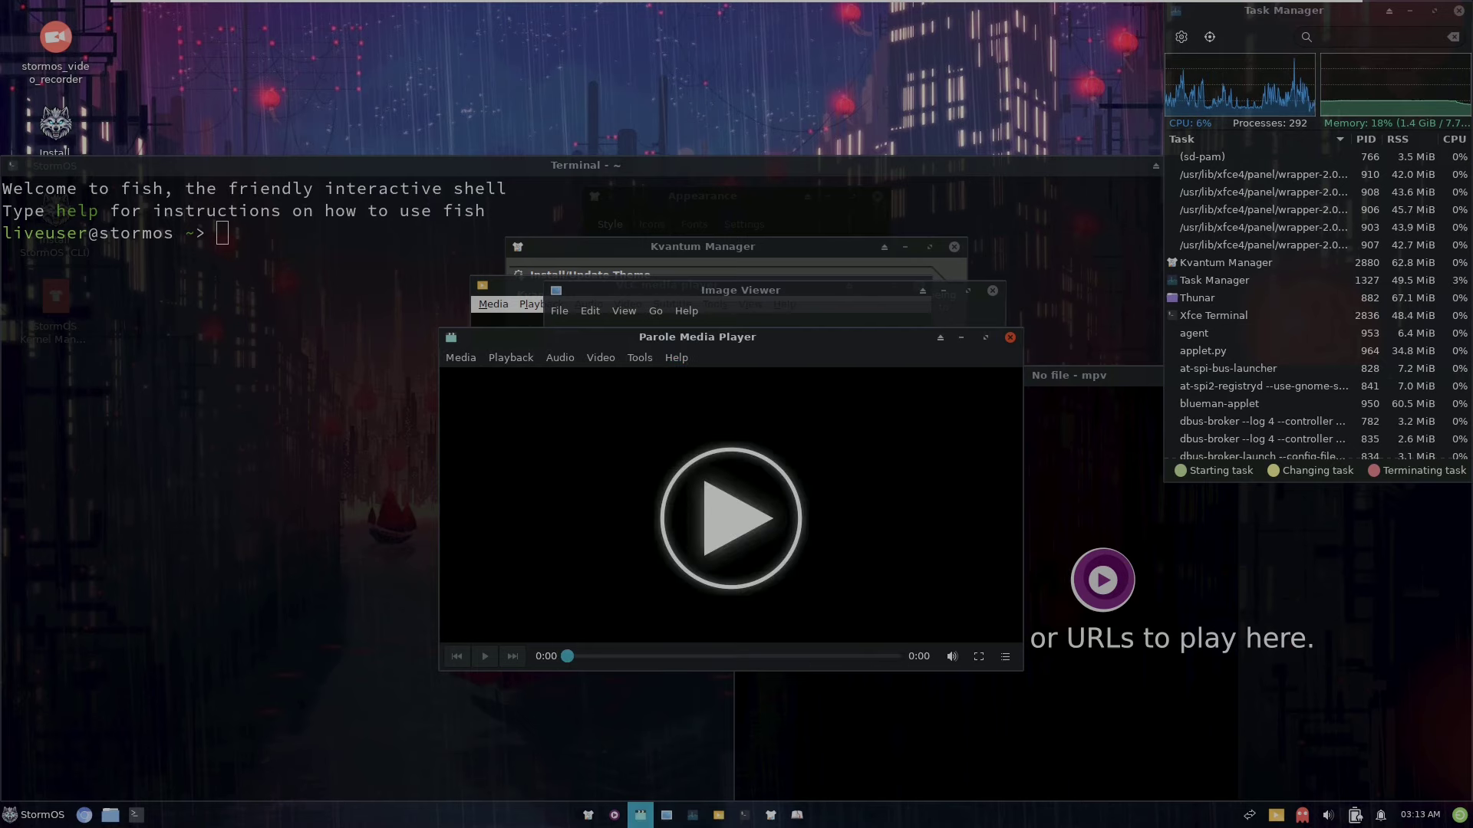
pyautogui.click(1010, 339)
# - View About for Image Viewer and VLC, close both, and centre the mpv window
pyautogui.click(686, 312)
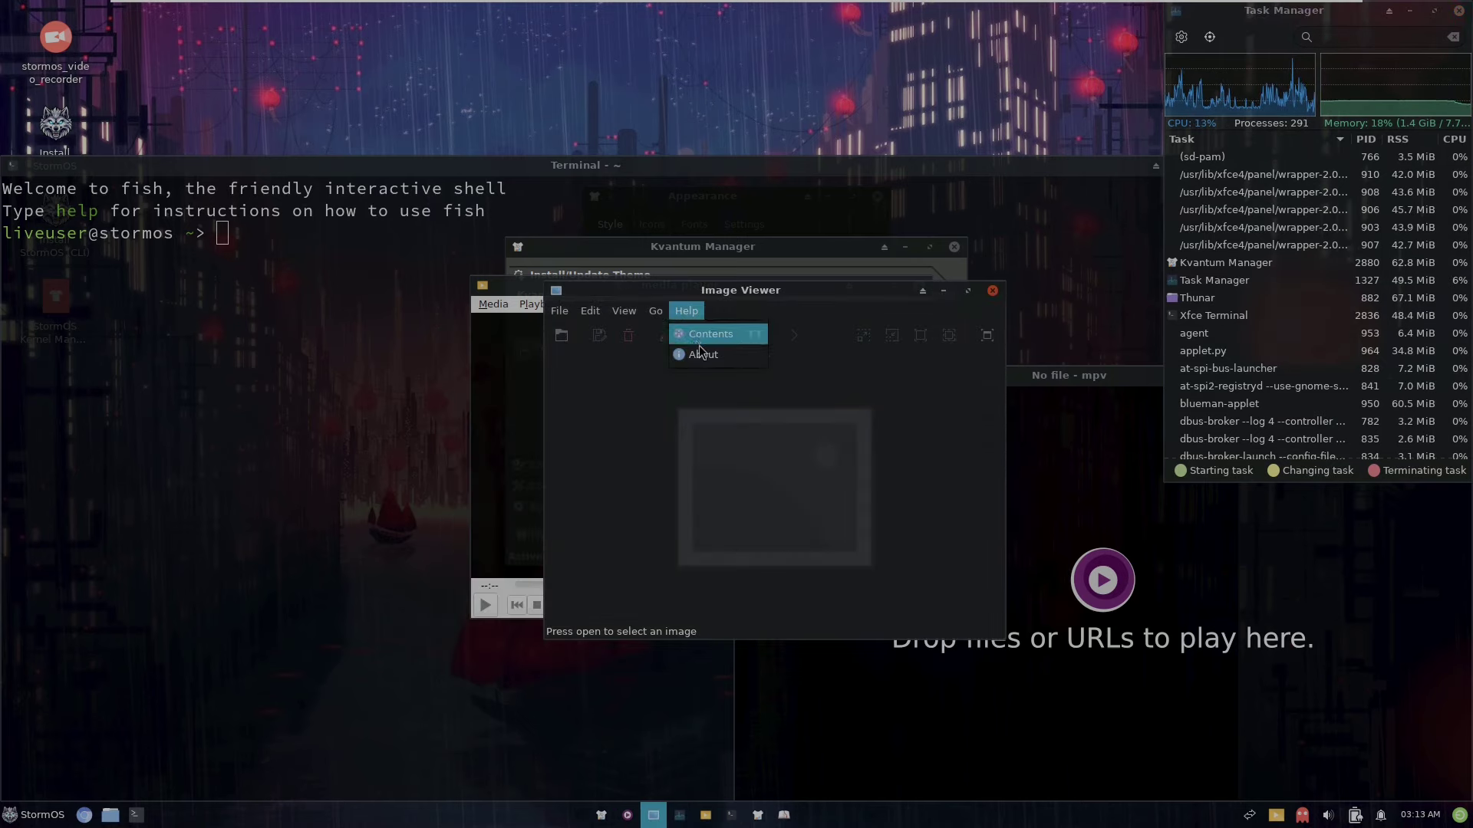
pyautogui.click(694, 353)
pyautogui.click(903, 599)
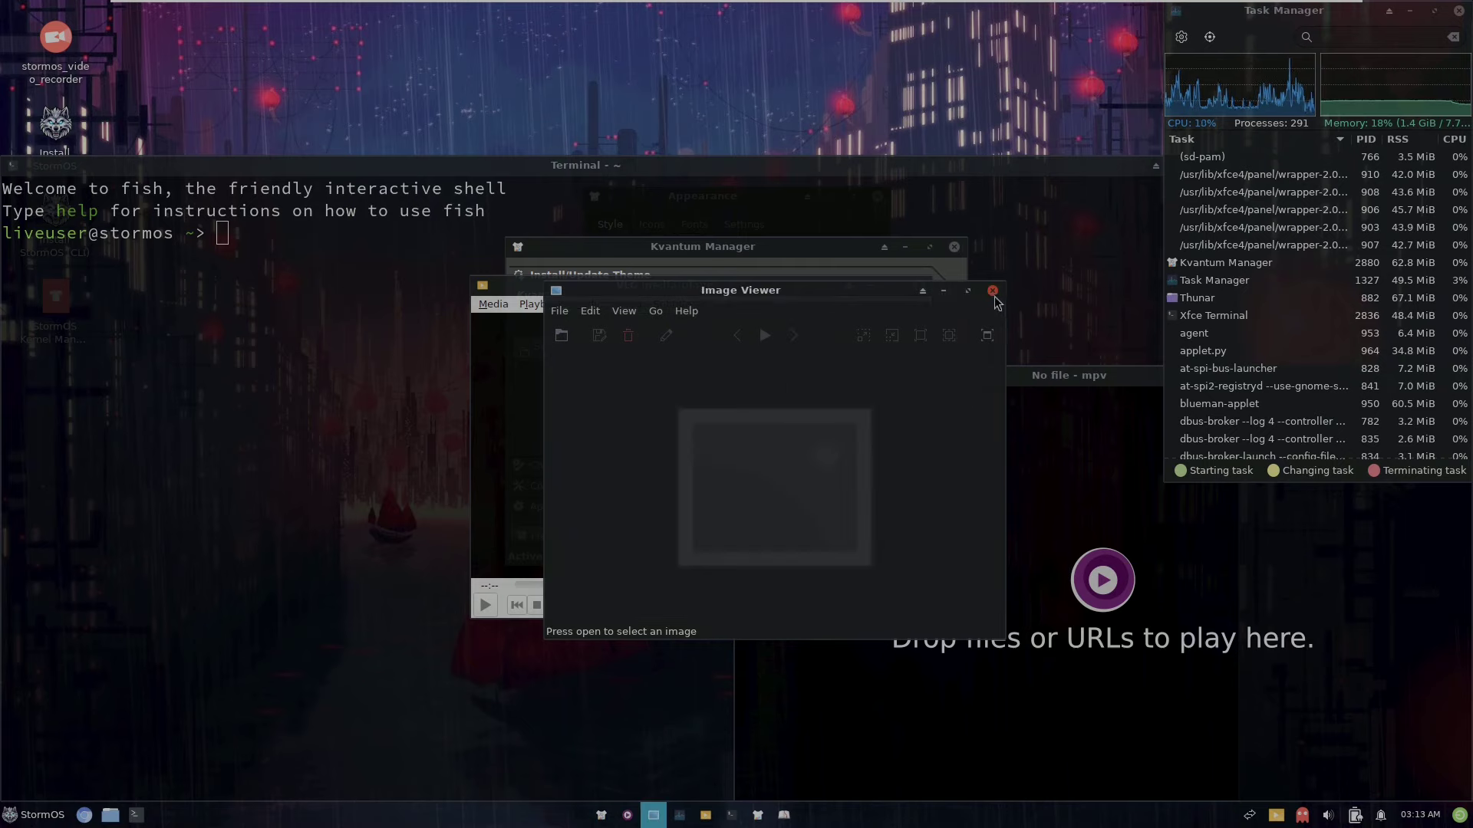
pyautogui.click(992, 291)
pyautogui.click(776, 305)
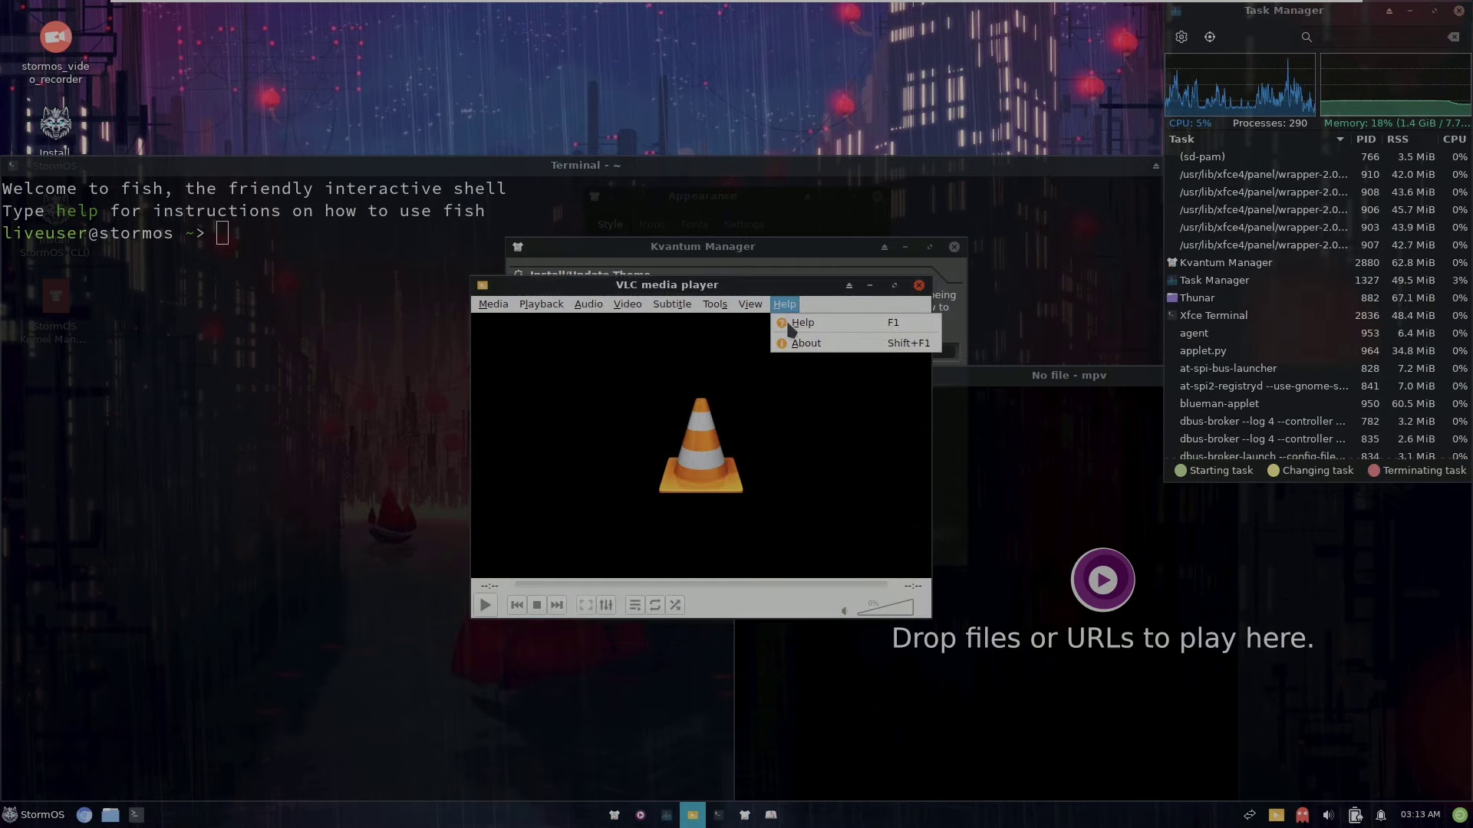
pyautogui.click(798, 345)
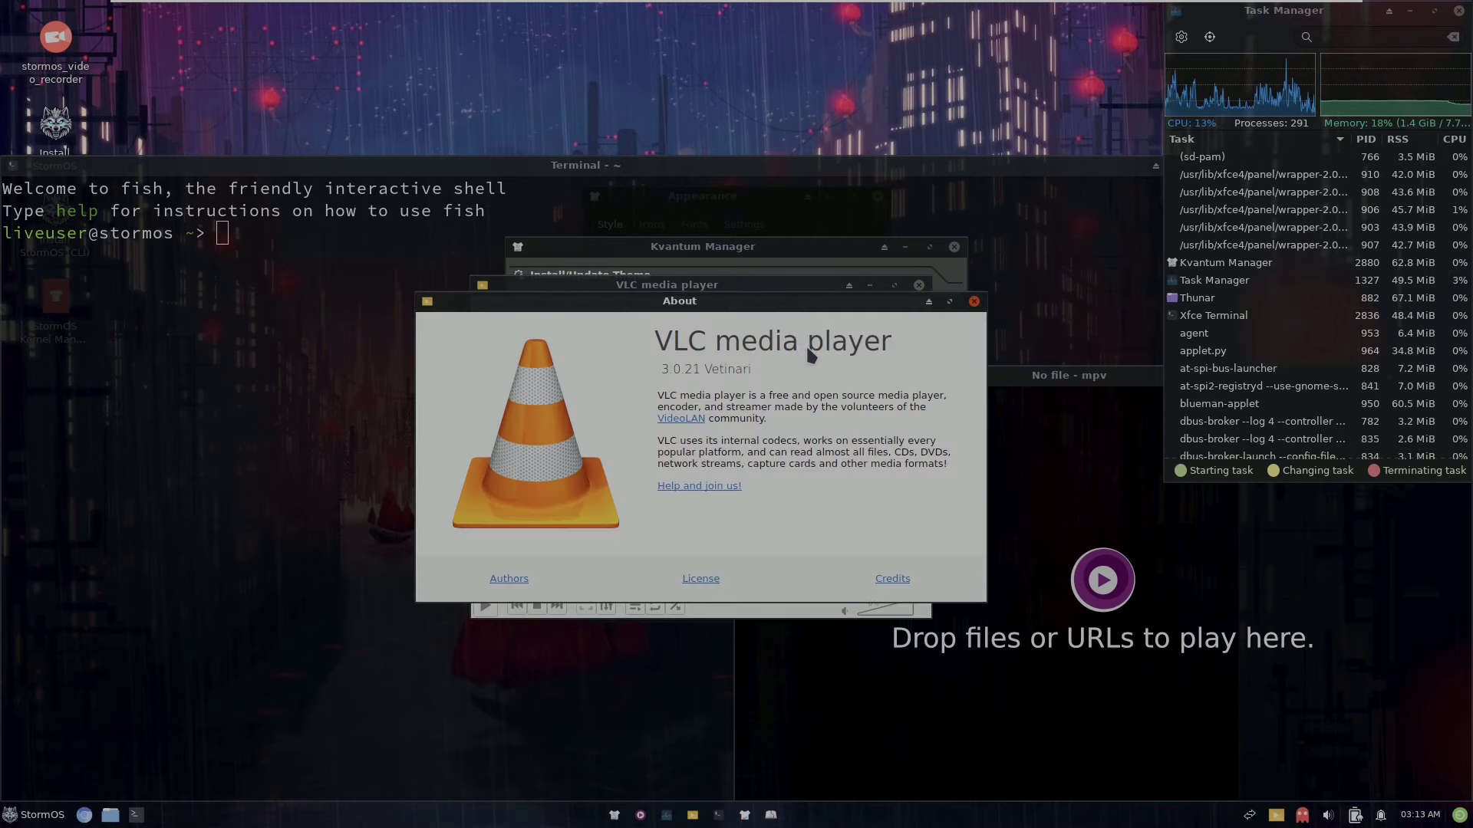
pyautogui.click(973, 302)
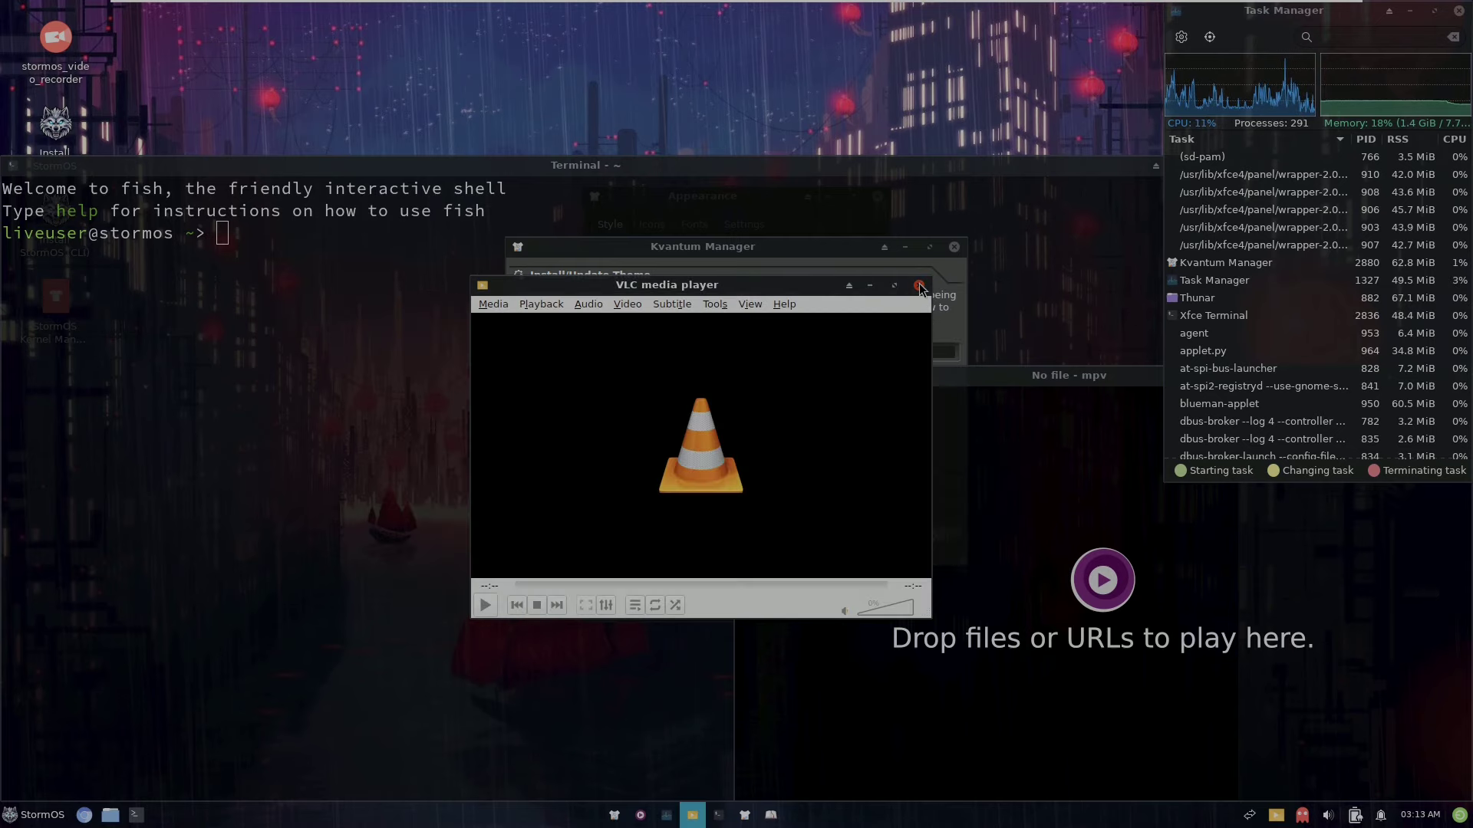
pyautogui.click(920, 286)
pyautogui.moveTo(921, 375); pyautogui.dragTo(510, 240)
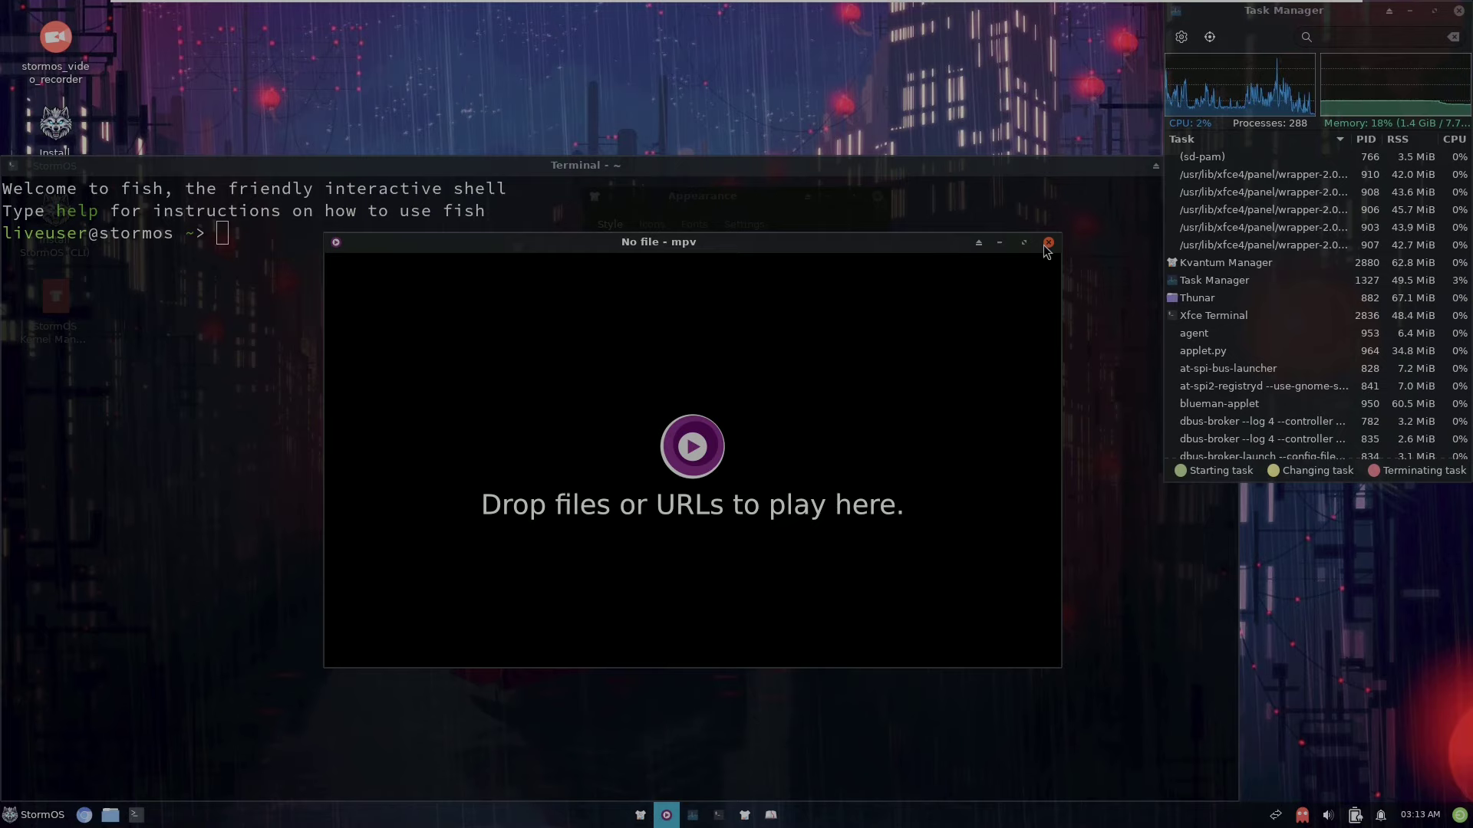
# - Close mpv and the terminal, and move Kvantum Manager up-left
pyautogui.click(1047, 242)
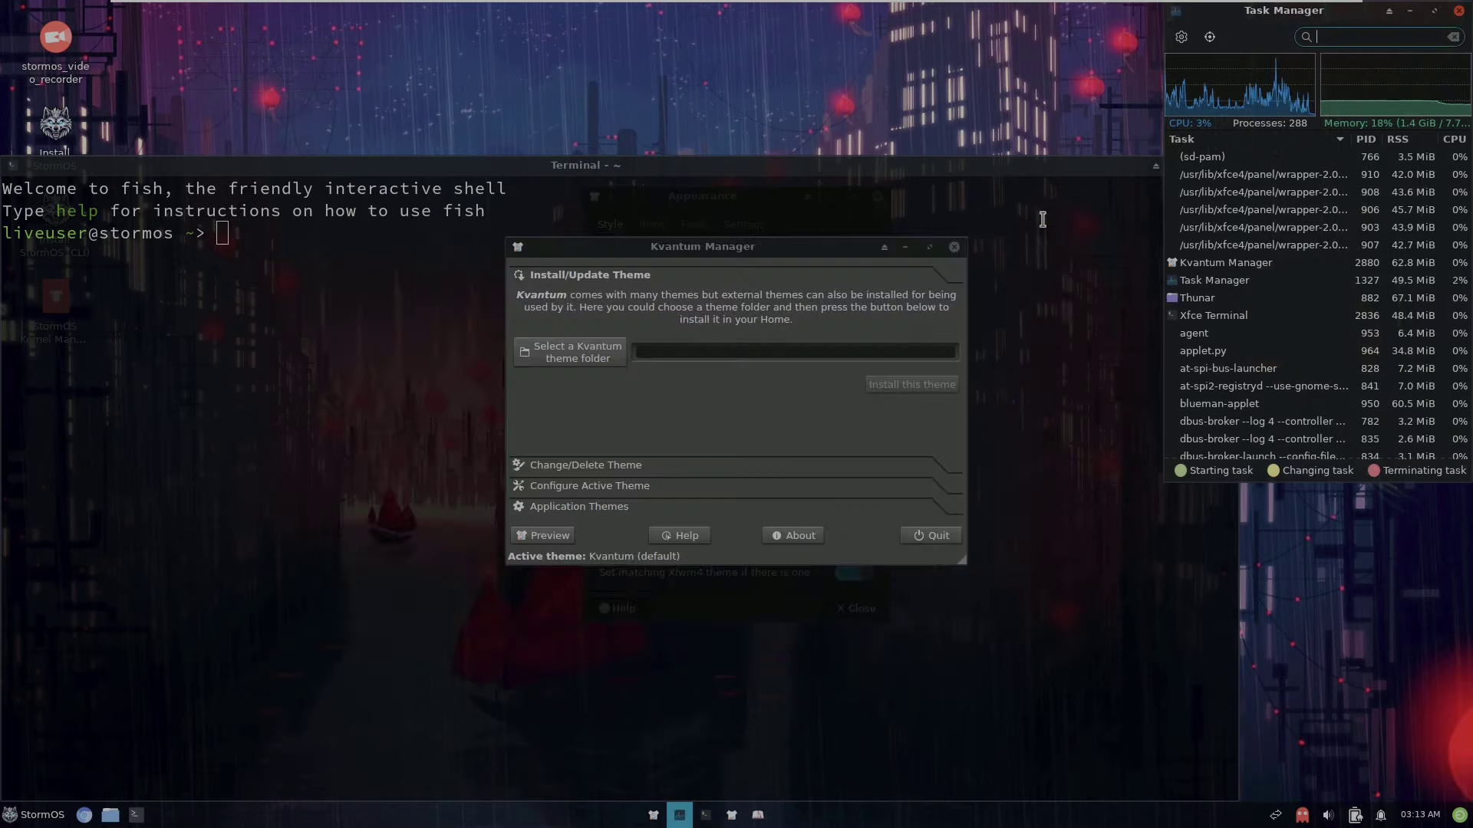
pyautogui.moveTo(987, 170); pyautogui.dragTo(950, 107)
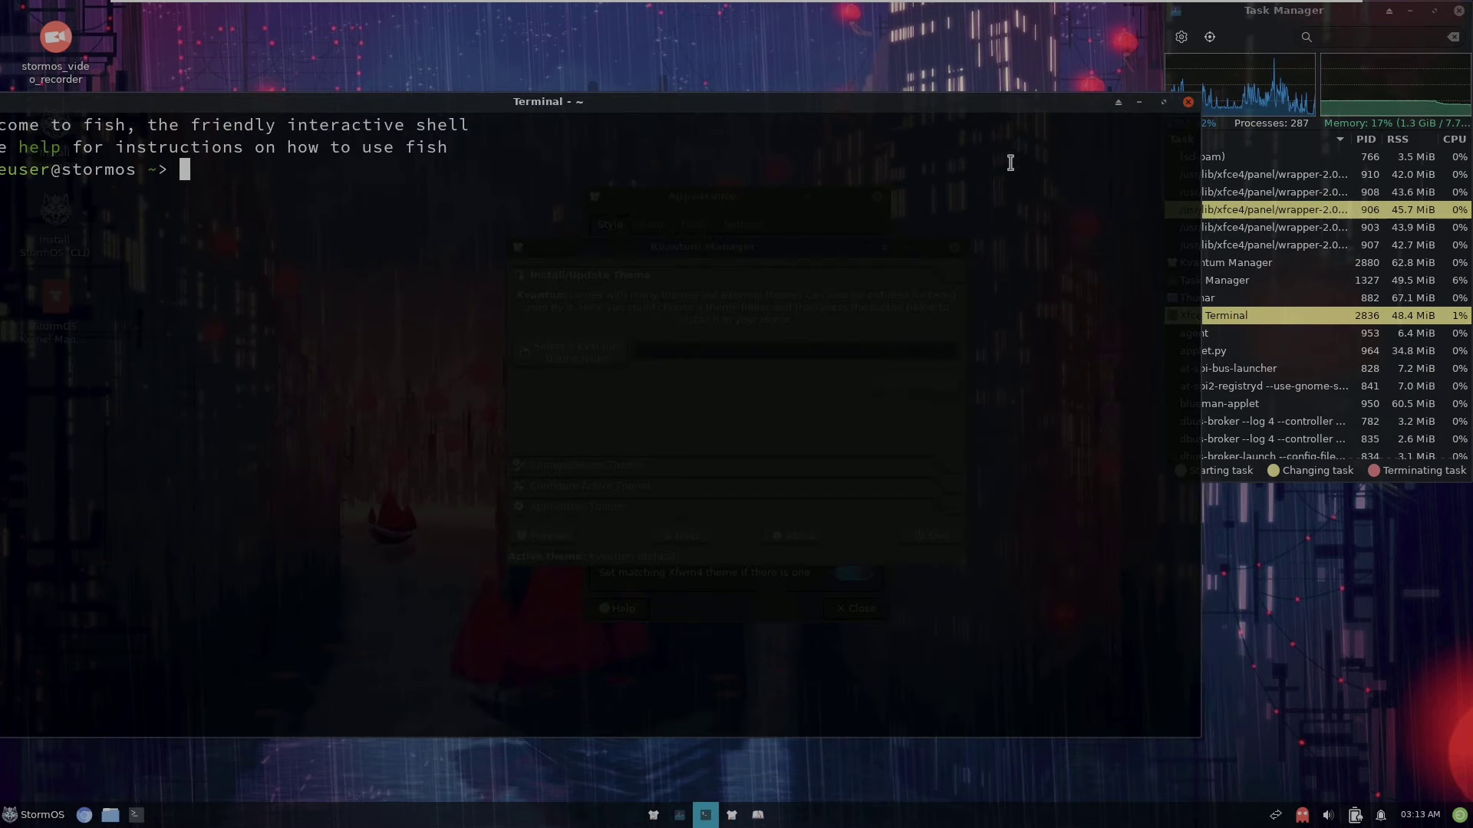
pyautogui.click(1187, 102)
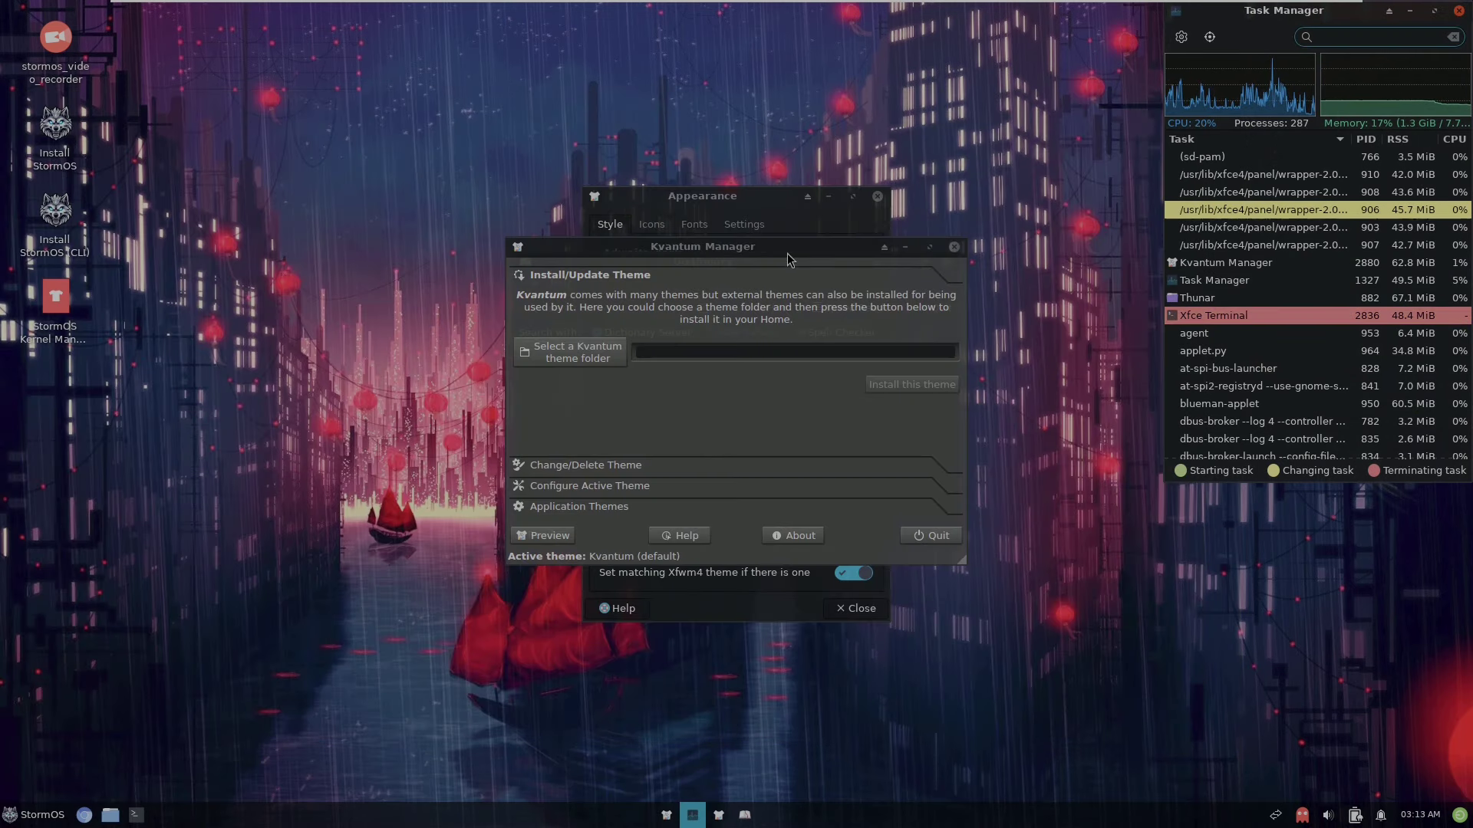
pyautogui.moveTo(776, 252); pyautogui.dragTo(623, 156)
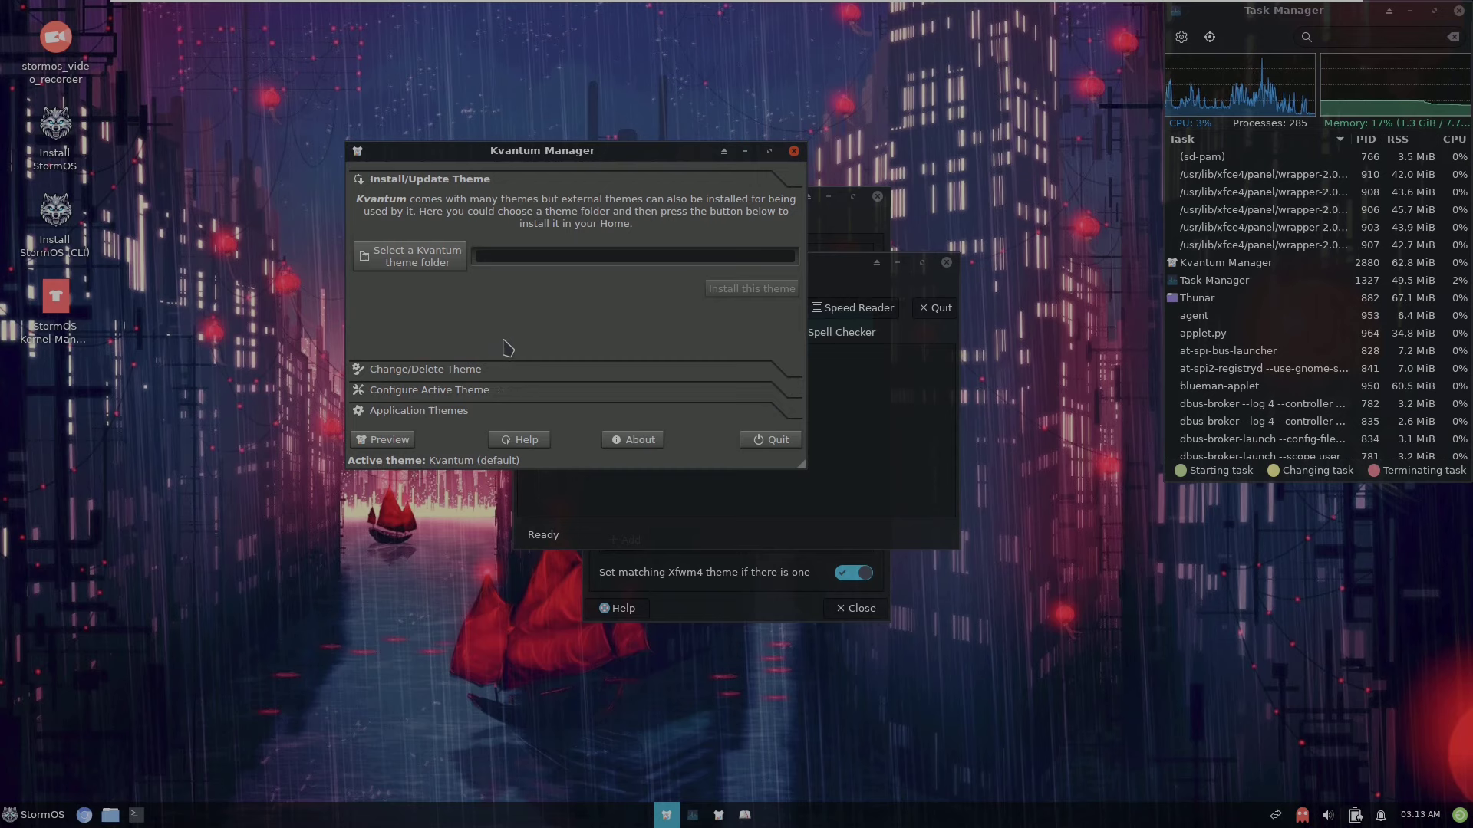
# - Read Kvantum Manager's About dialog showing version 1.1.2, close it, and quit Kvantum Manager
pyautogui.click(649, 439)
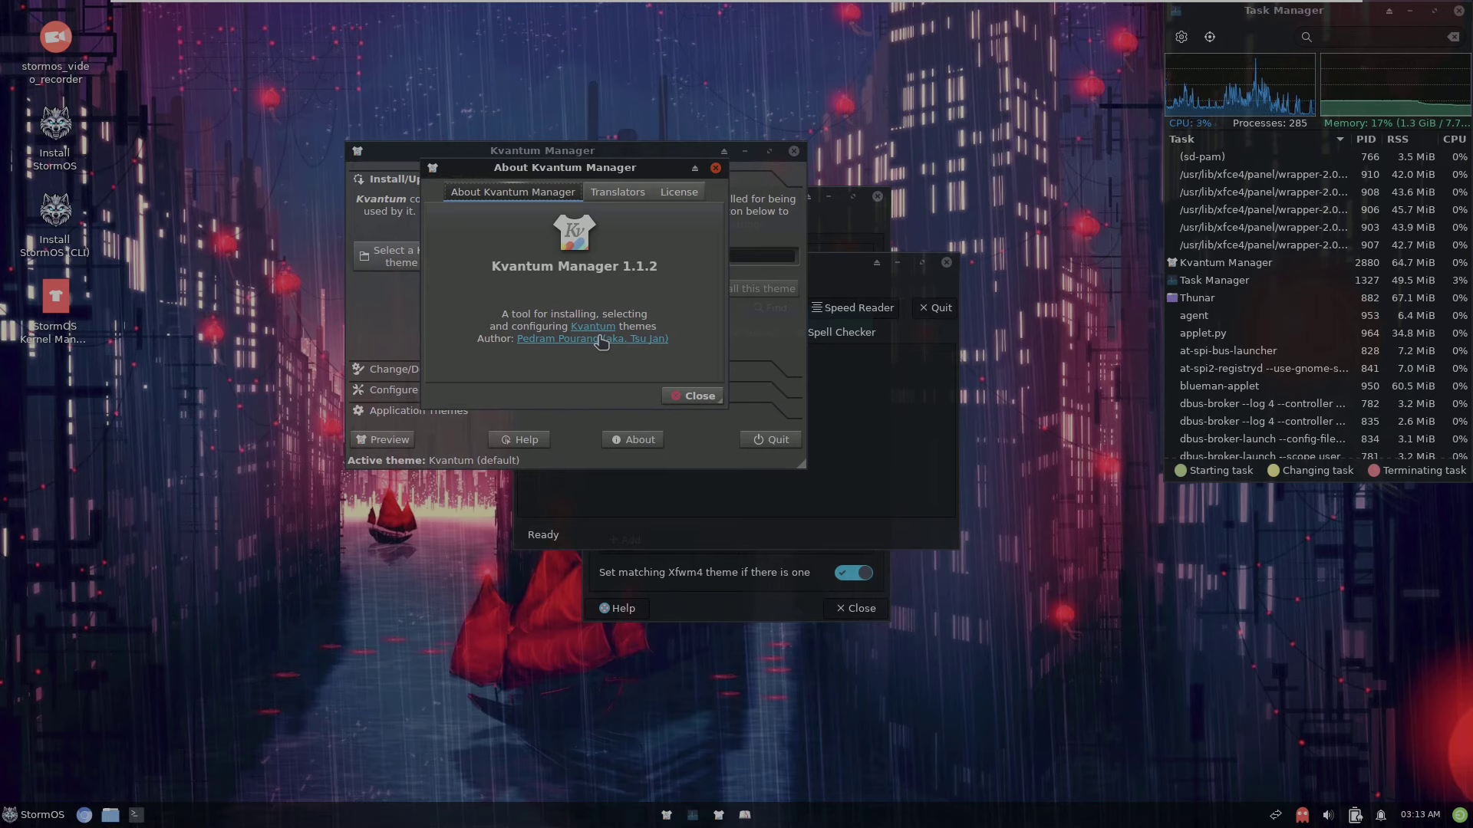
pyautogui.moveTo(597, 170); pyautogui.dragTo(887, 261)
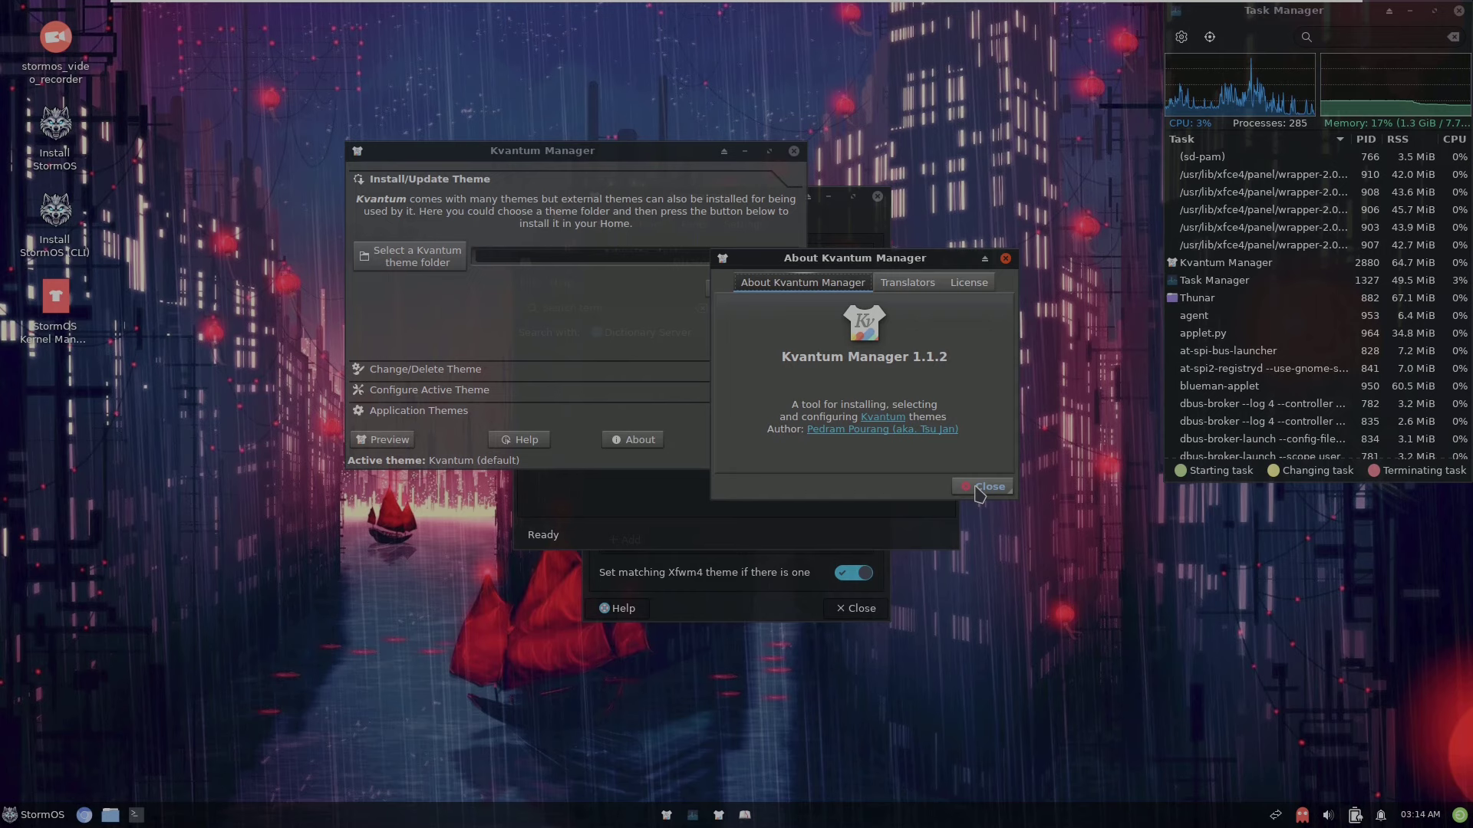
pyautogui.click(981, 488)
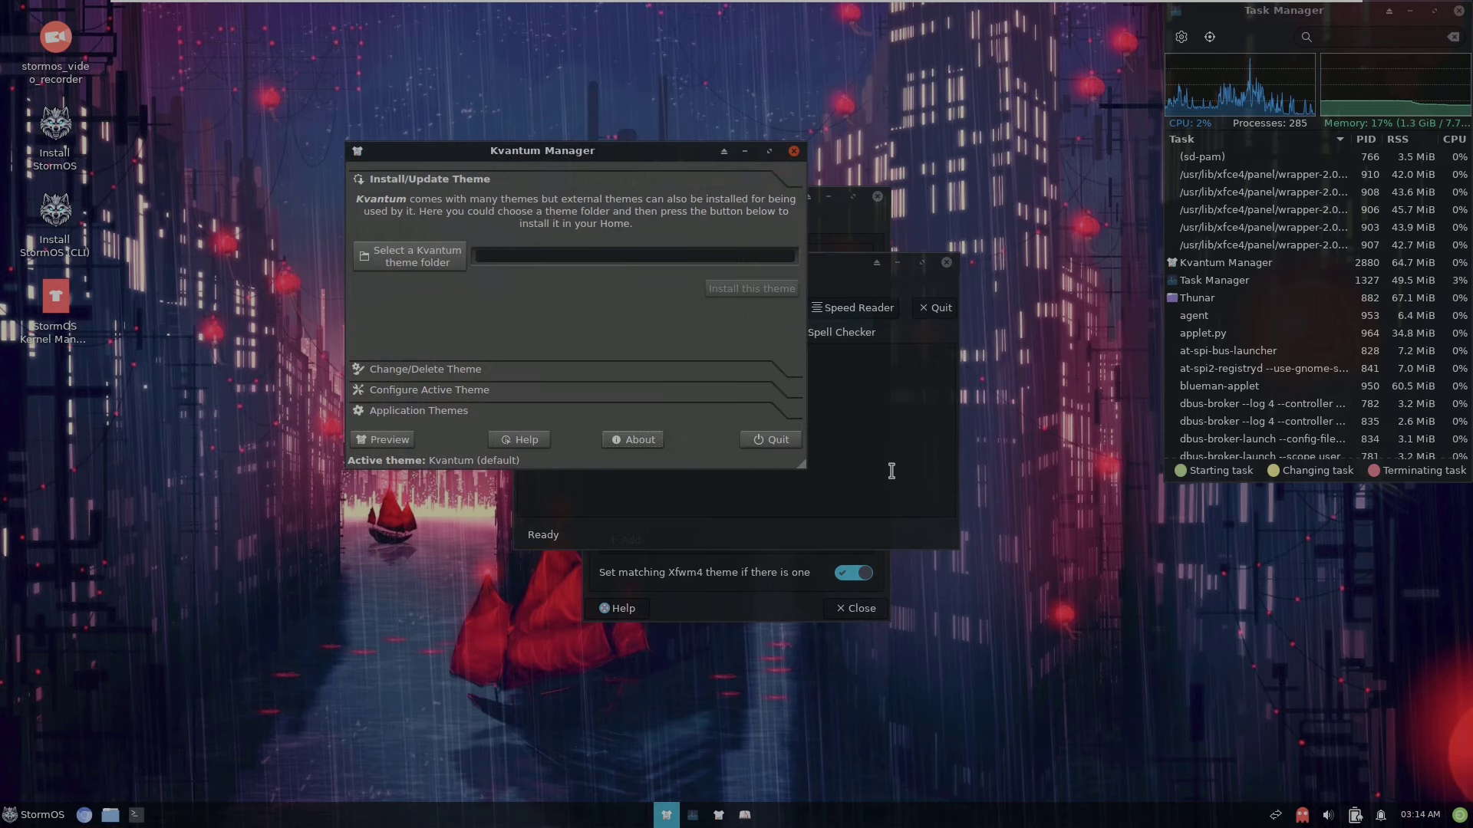
pyautogui.click(771, 442)
# - Check the Dictionary's About dialog, close it, and quit the Dictionary
pyautogui.click(562, 283)
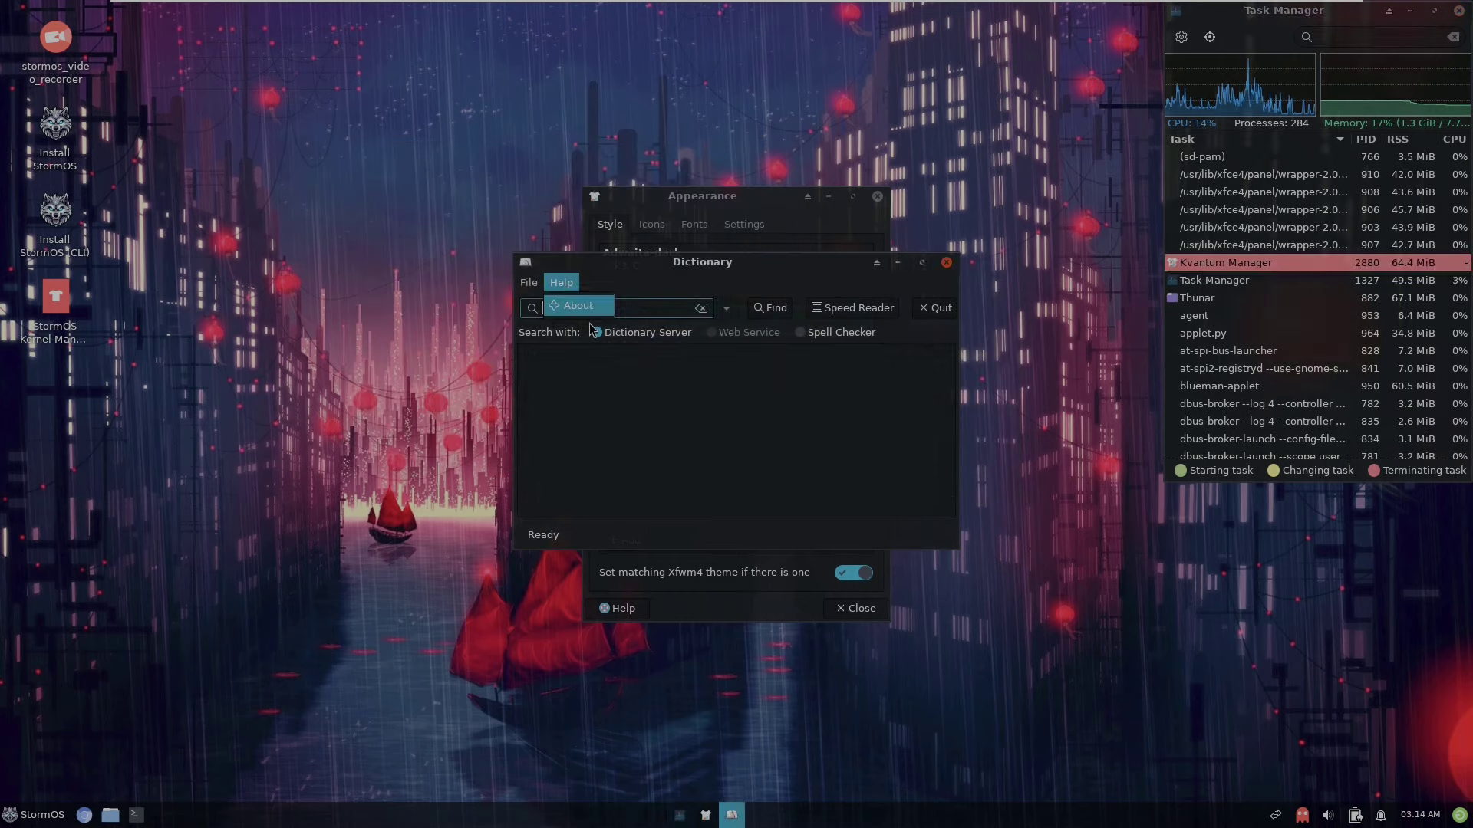
pyautogui.click(591, 313)
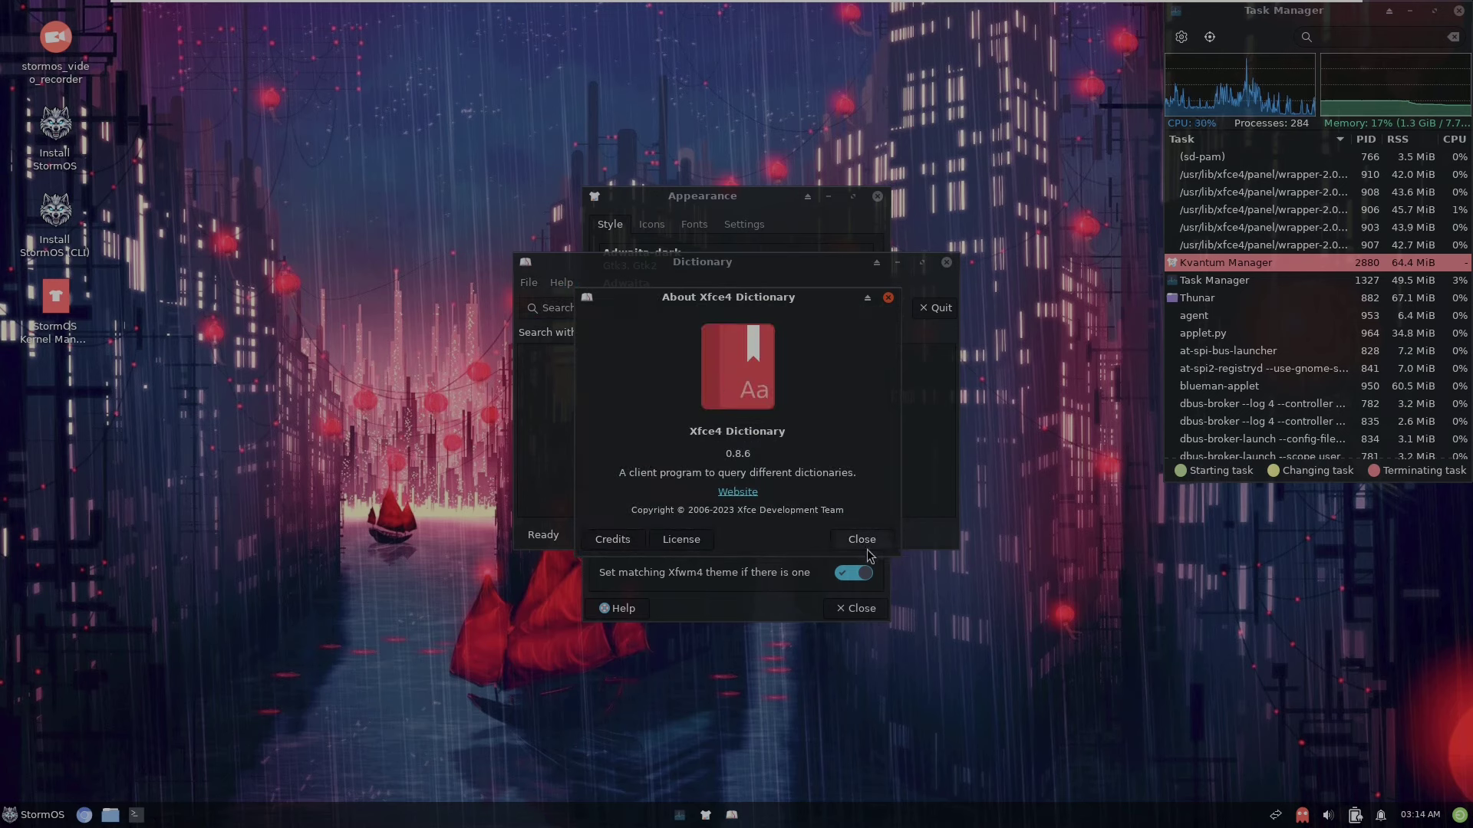
pyautogui.click(862, 540)
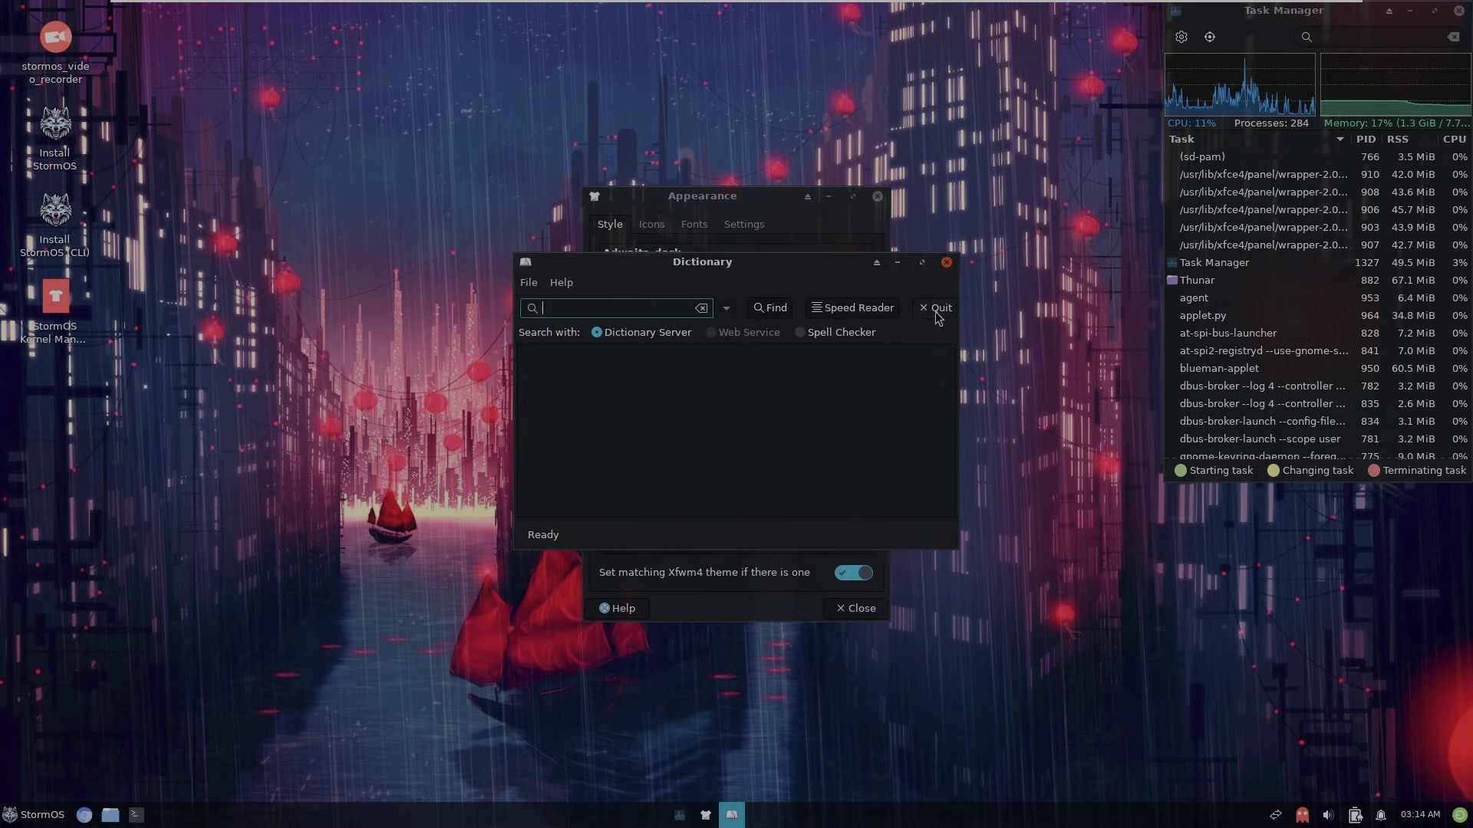
pyautogui.click(946, 262)
# - Review the Appearance Icons, Fonts and Settings pages, then close Appearance settings
pyautogui.moveTo(741, 200); pyautogui.dragTo(648, 202)
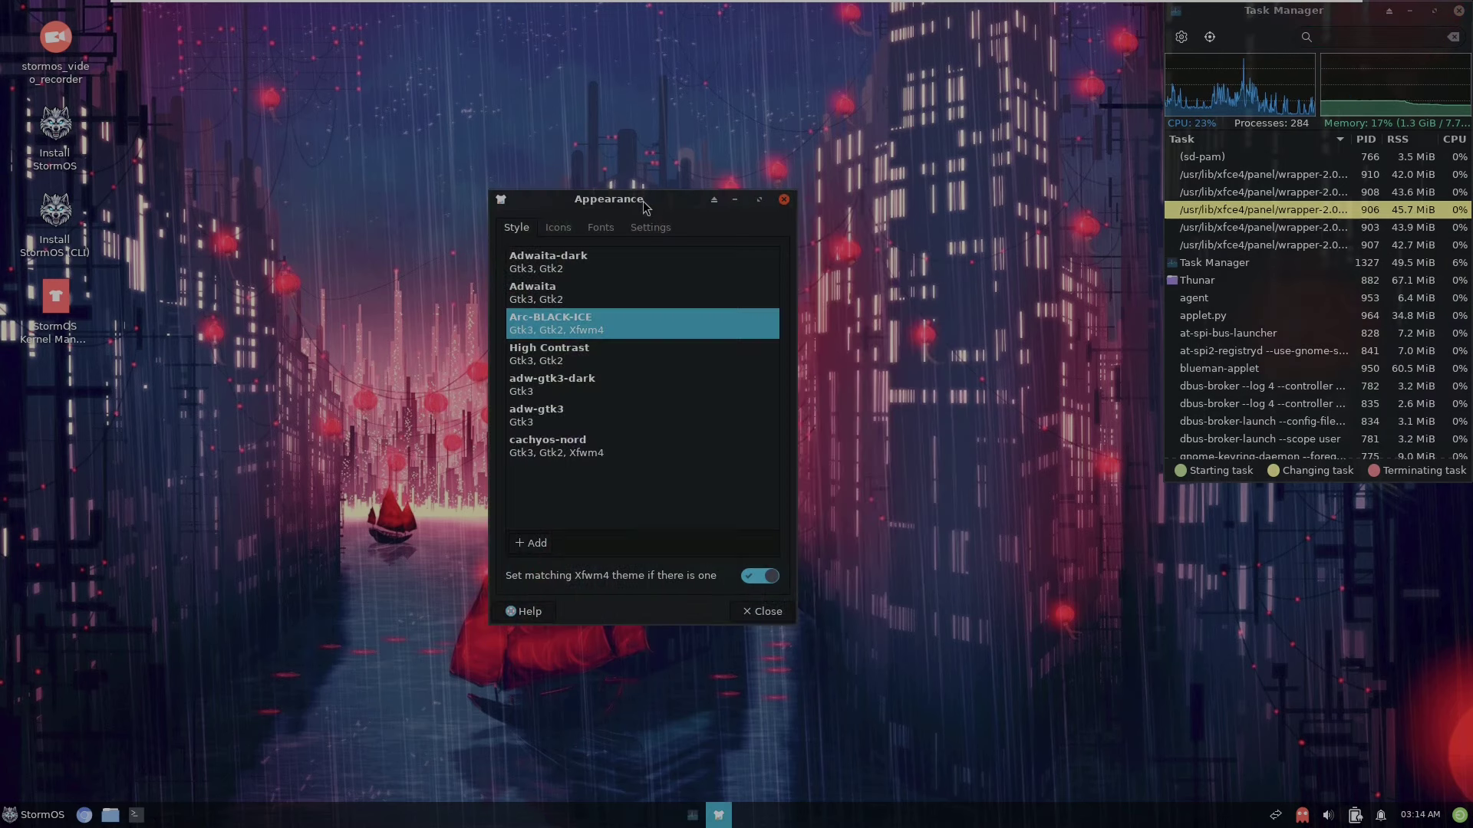
pyautogui.click(554, 228)
pyautogui.moveTo(779, 361)
pyautogui.mouseDown()
pyautogui.moveTo(782, 302)
pyautogui.moveTo(784, 362)
pyautogui.mouseUp()
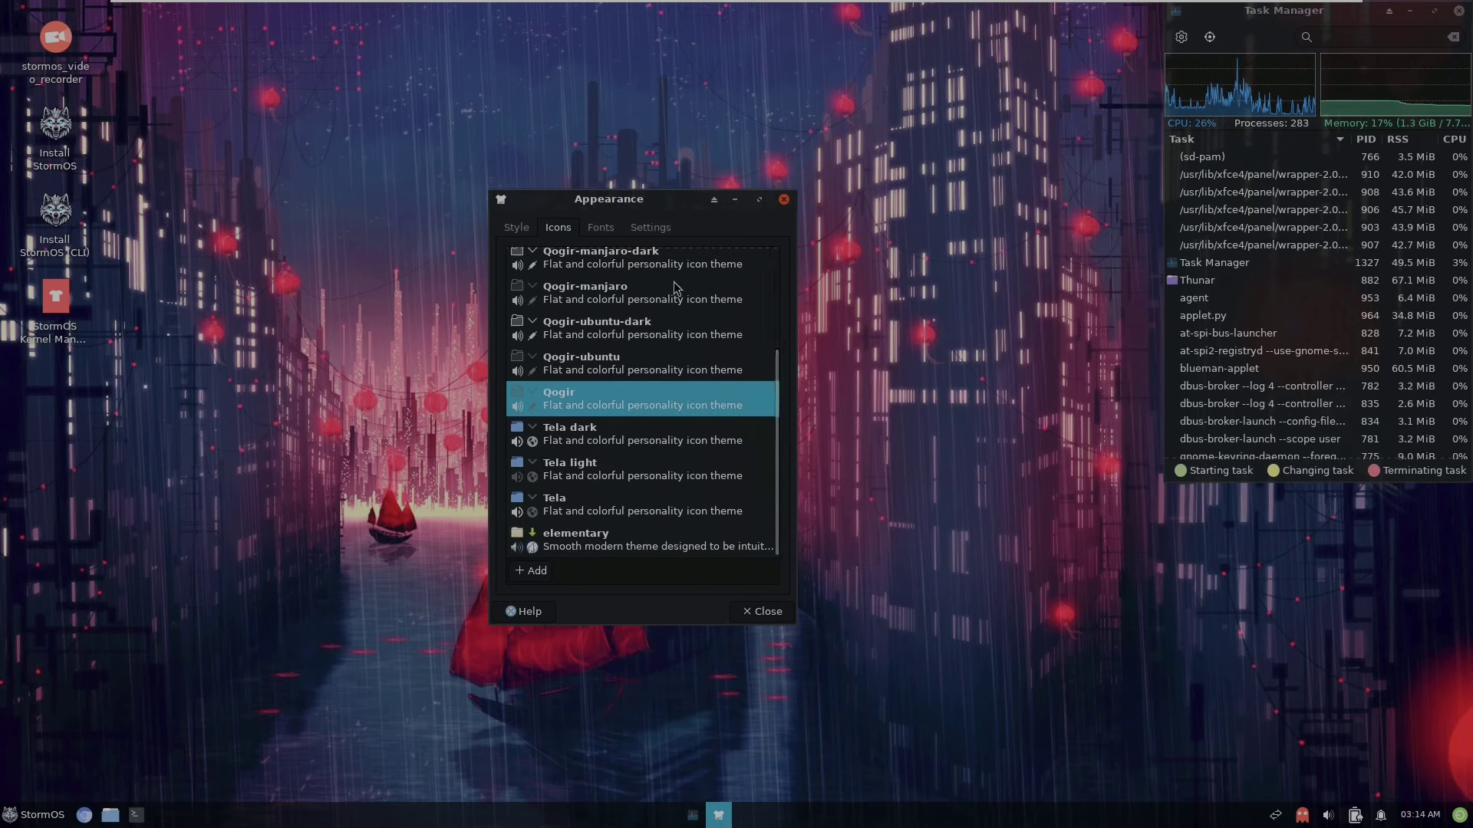
pyautogui.click(602, 229)
pyautogui.click(636, 234)
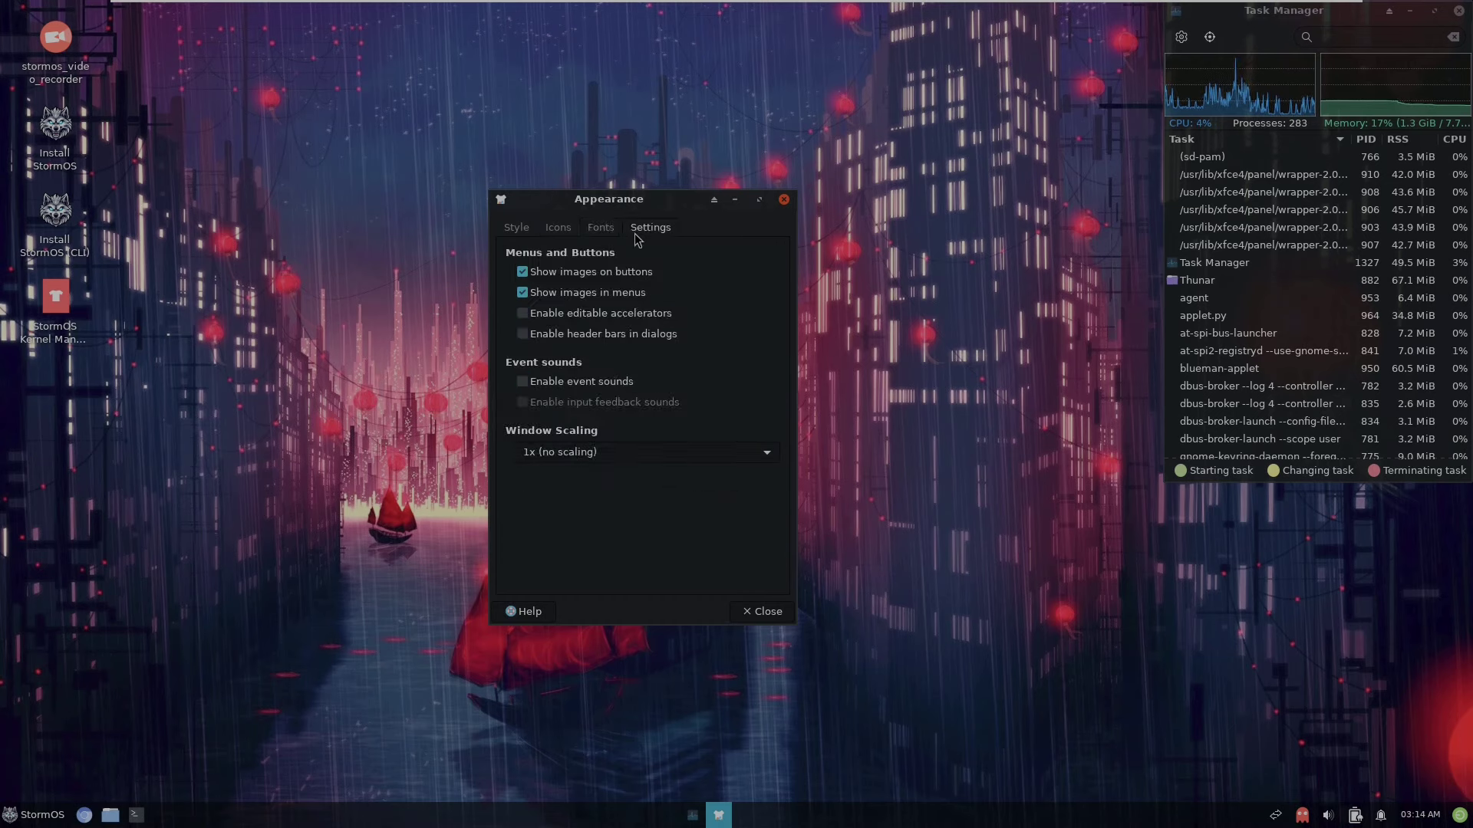
pyautogui.click(763, 612)
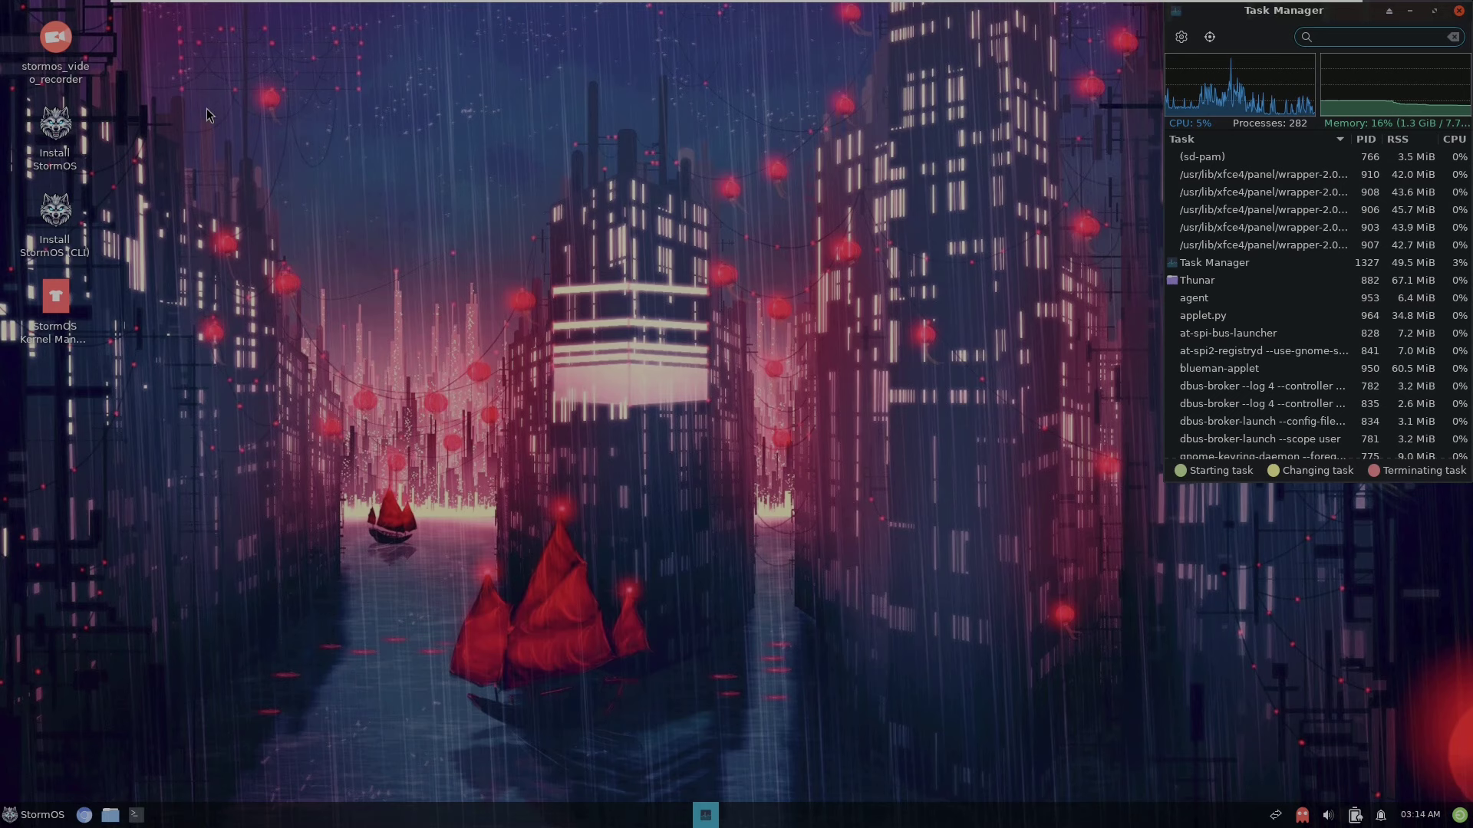
# - Launch the untrusted screen recorder, view its About Us page, and close it
pyautogui.rightClick(70, 44)
pyautogui.click(92, 48)
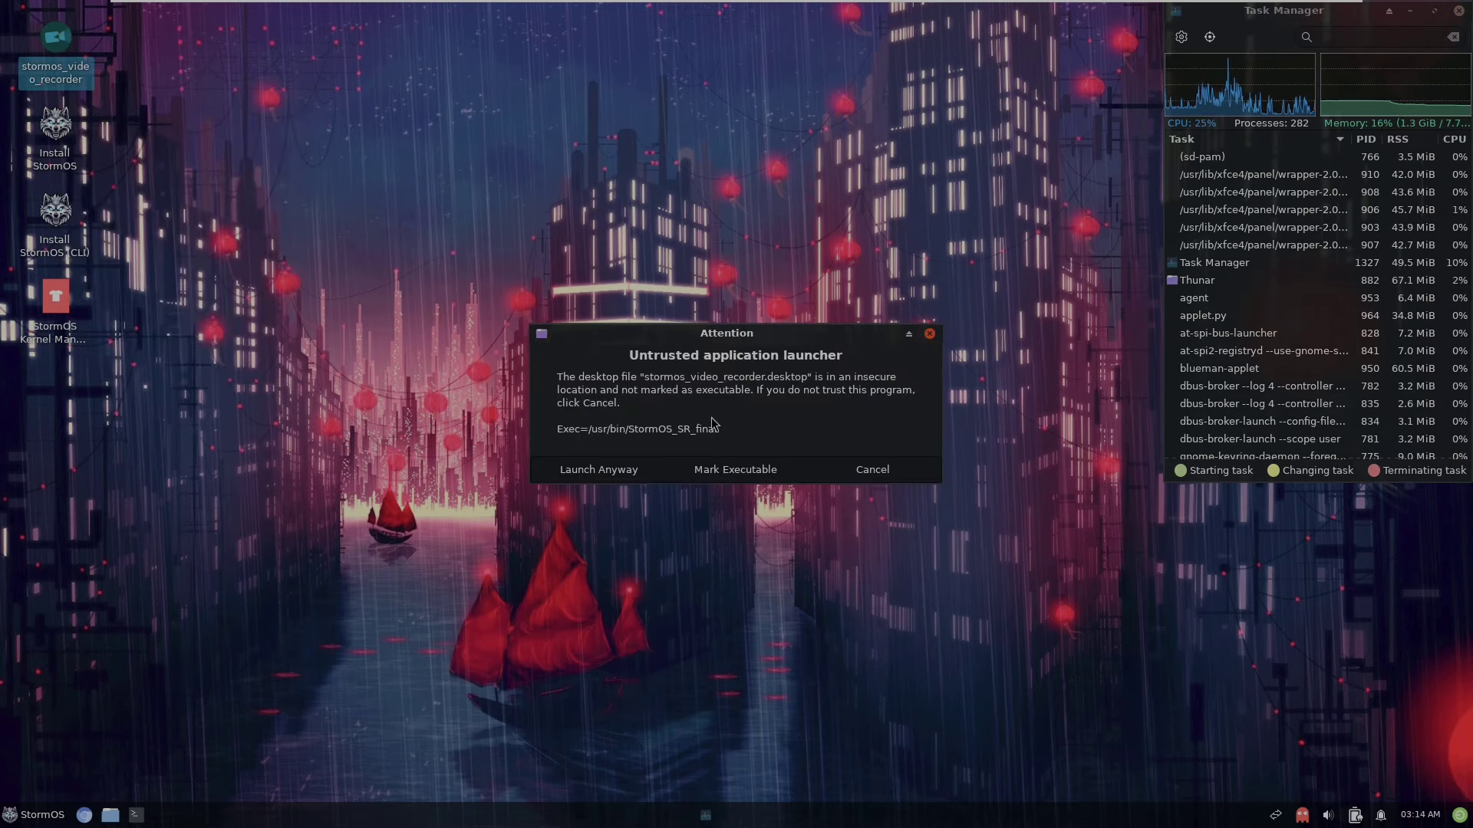
pyautogui.click(546, 464)
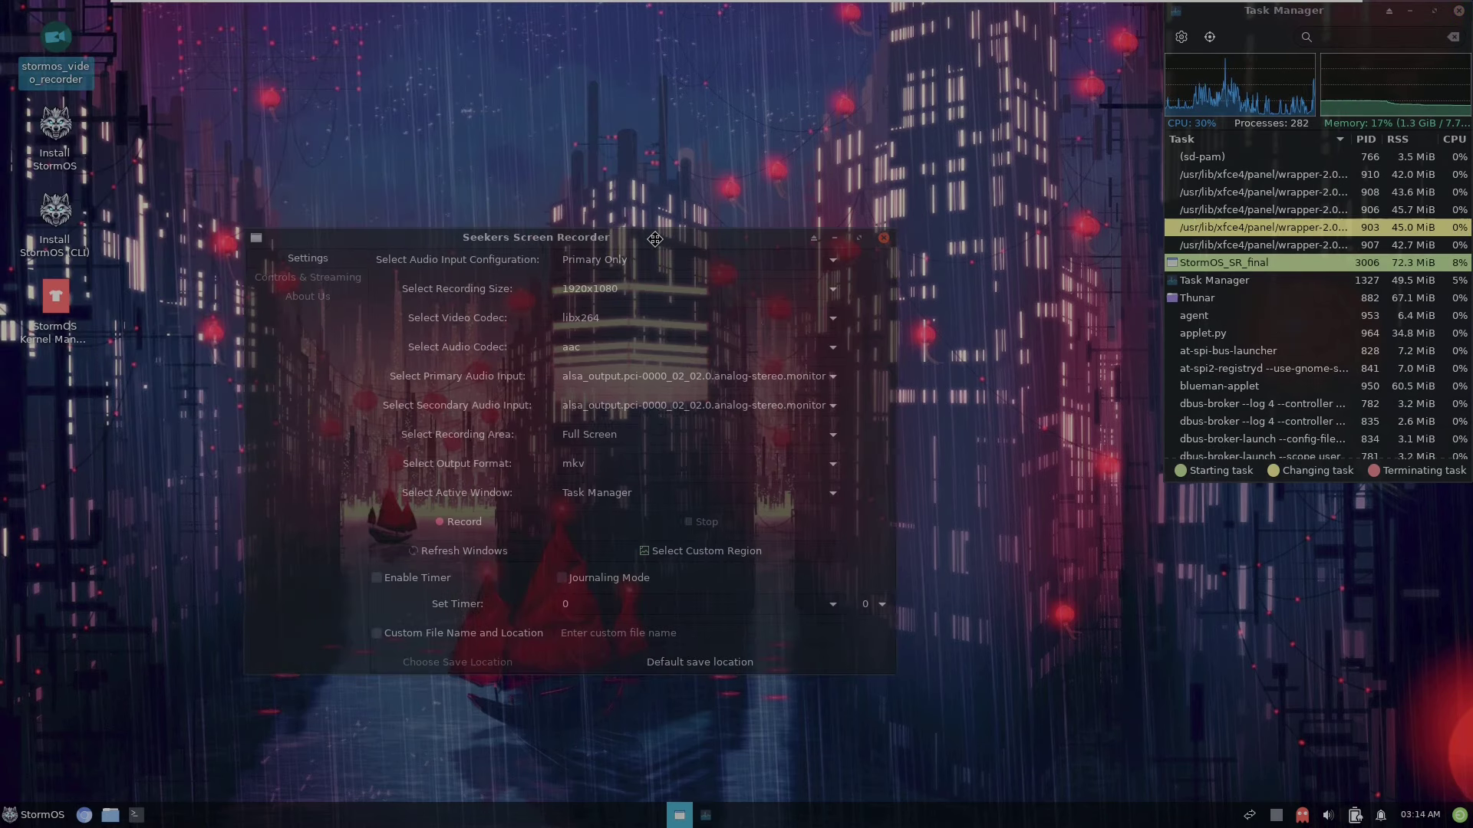
pyautogui.click(304, 280)
pyautogui.click(310, 297)
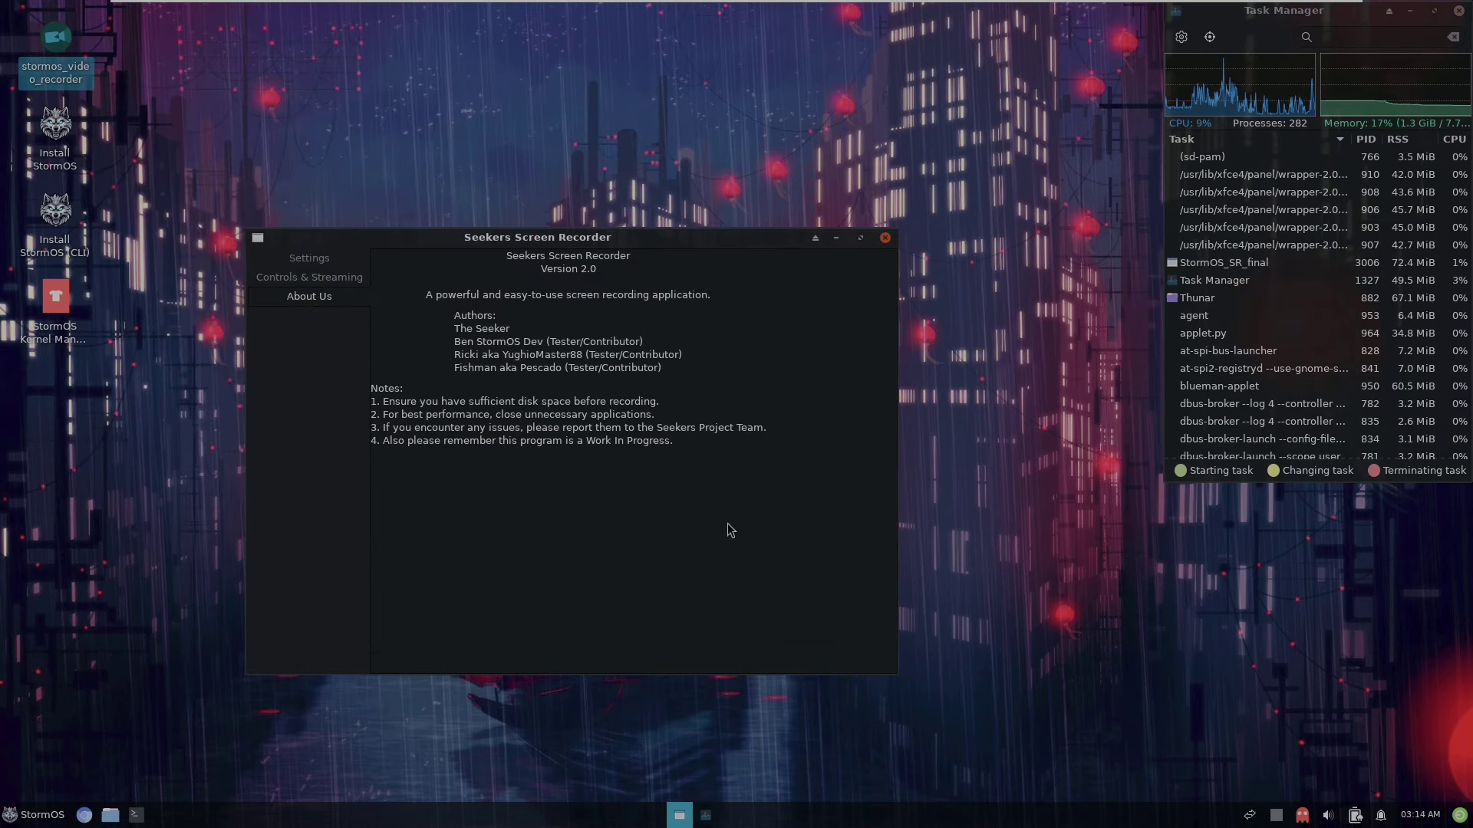
pyautogui.click(884, 239)
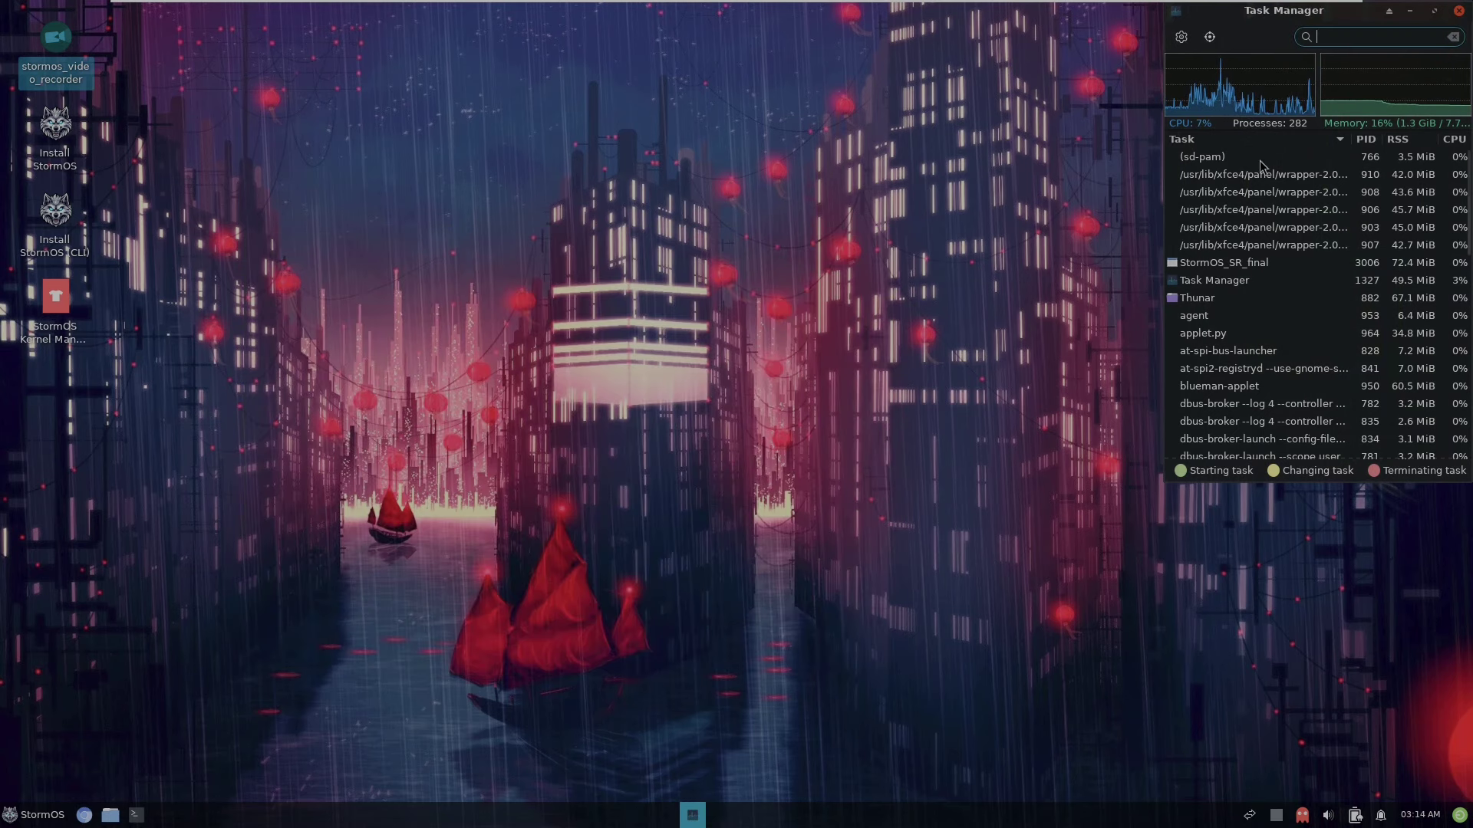
# - Maximize Task Manager to review full command lines, then close it
pyautogui.click(1434, 11)
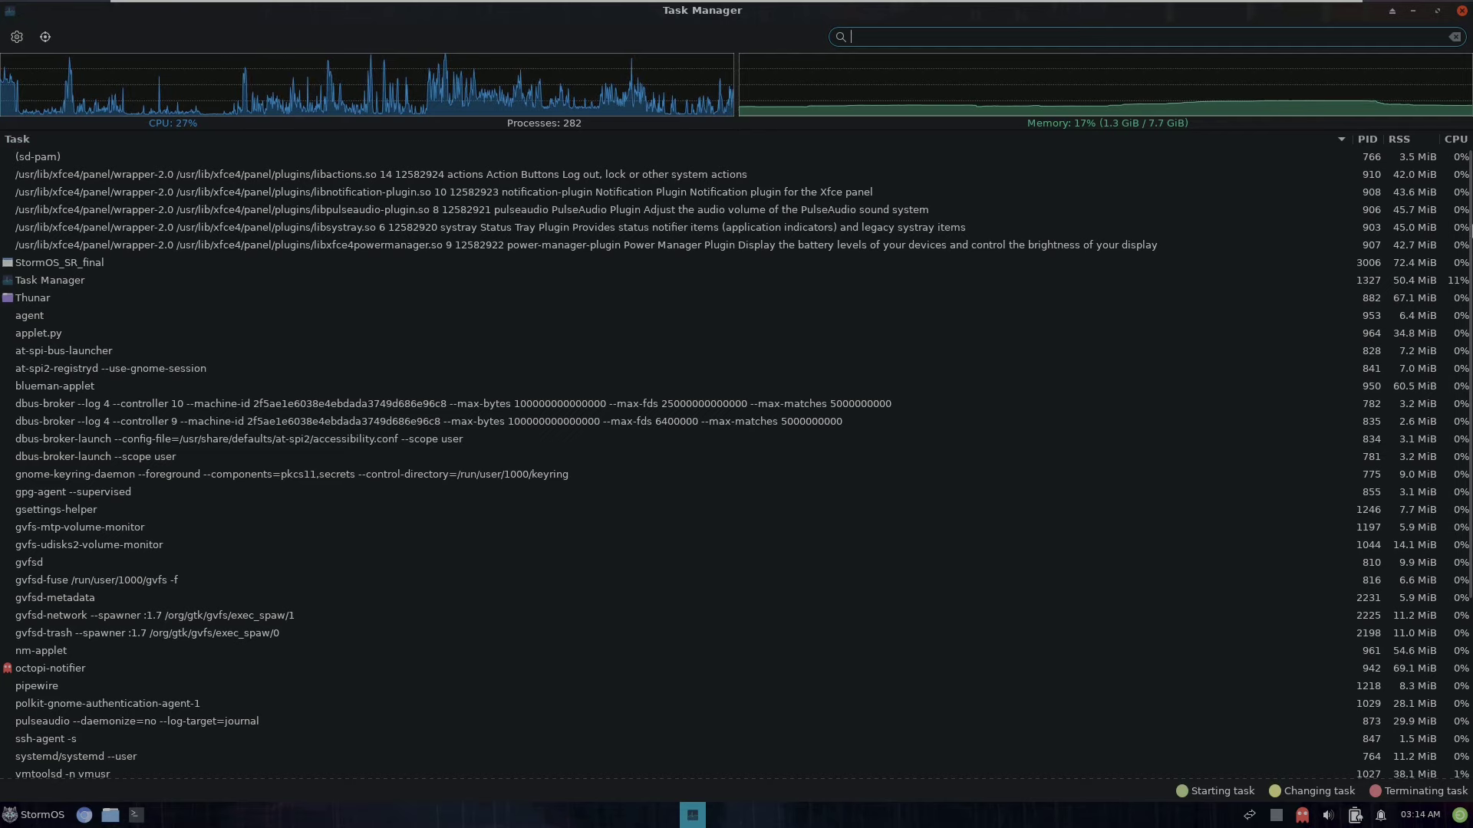
pyautogui.scroll(-5, 1469, 230)
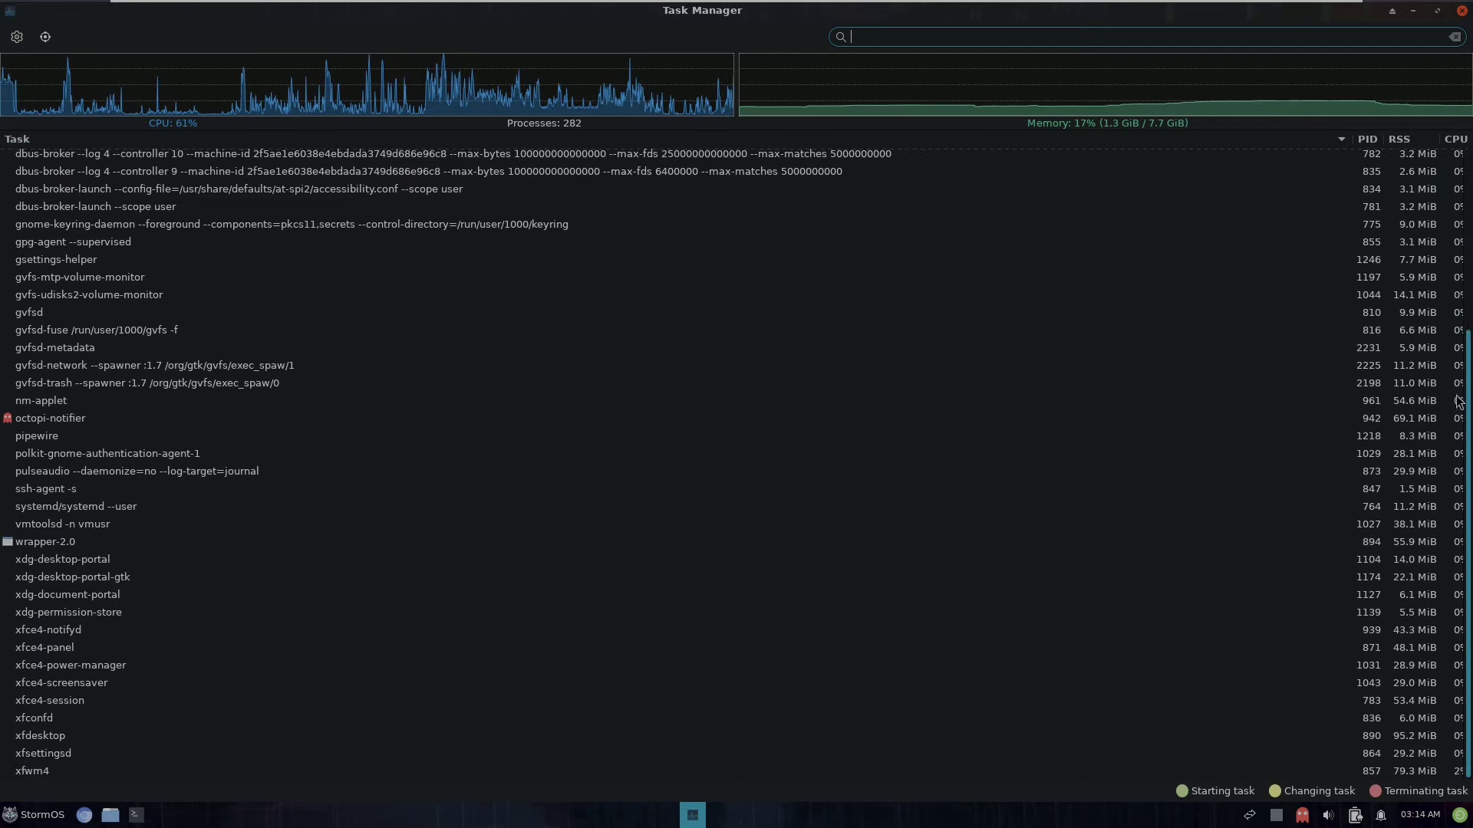
pyautogui.scroll(2, 1465, 293)
pyautogui.scroll(2, 1465, 292)
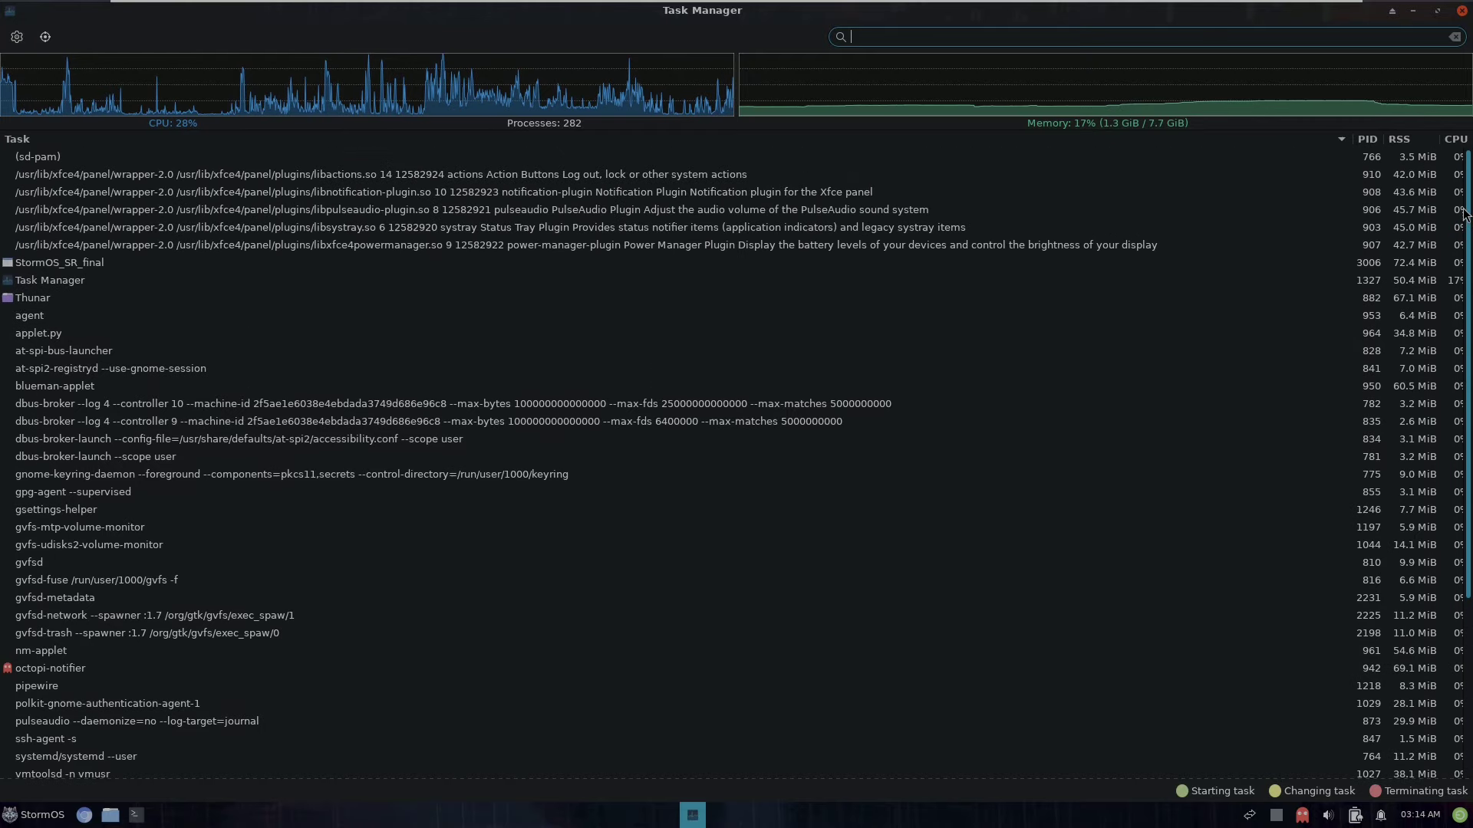
pyautogui.click(1459, 15)
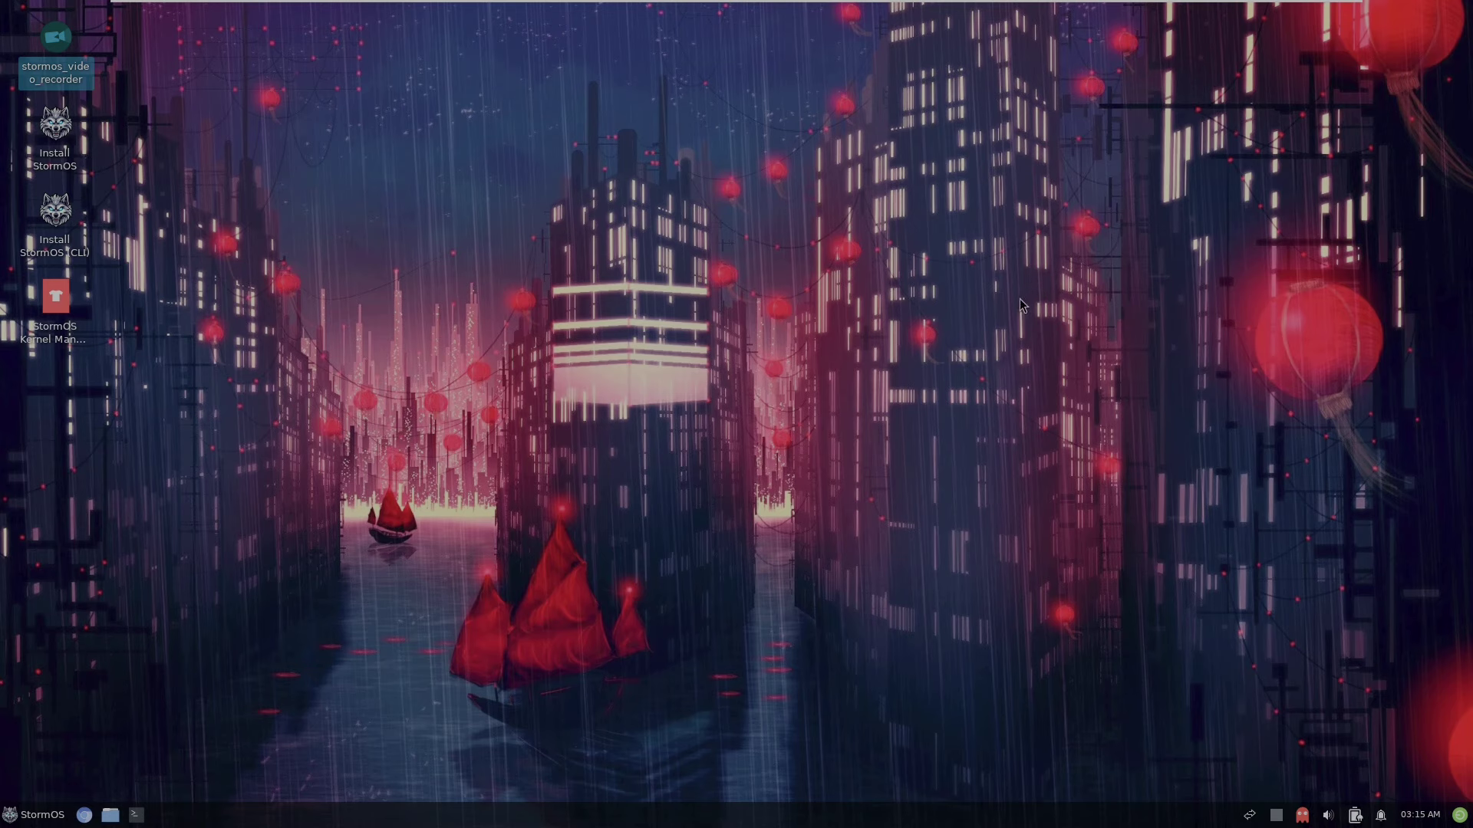
# - Log out of the Xfce session, then check the login screen's language and session menus
pyautogui.click(1461, 819)
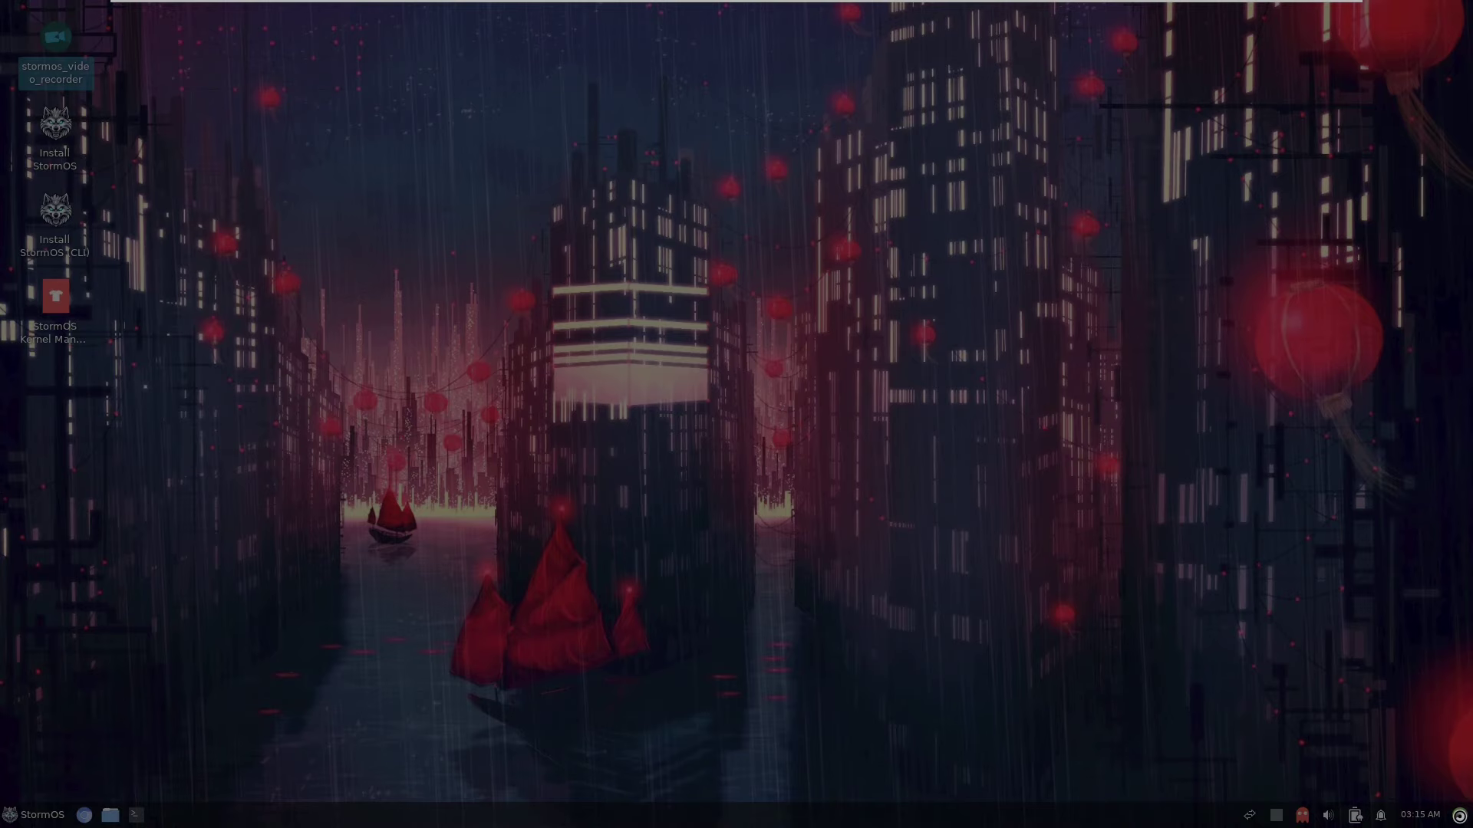
pyautogui.click(684, 366)
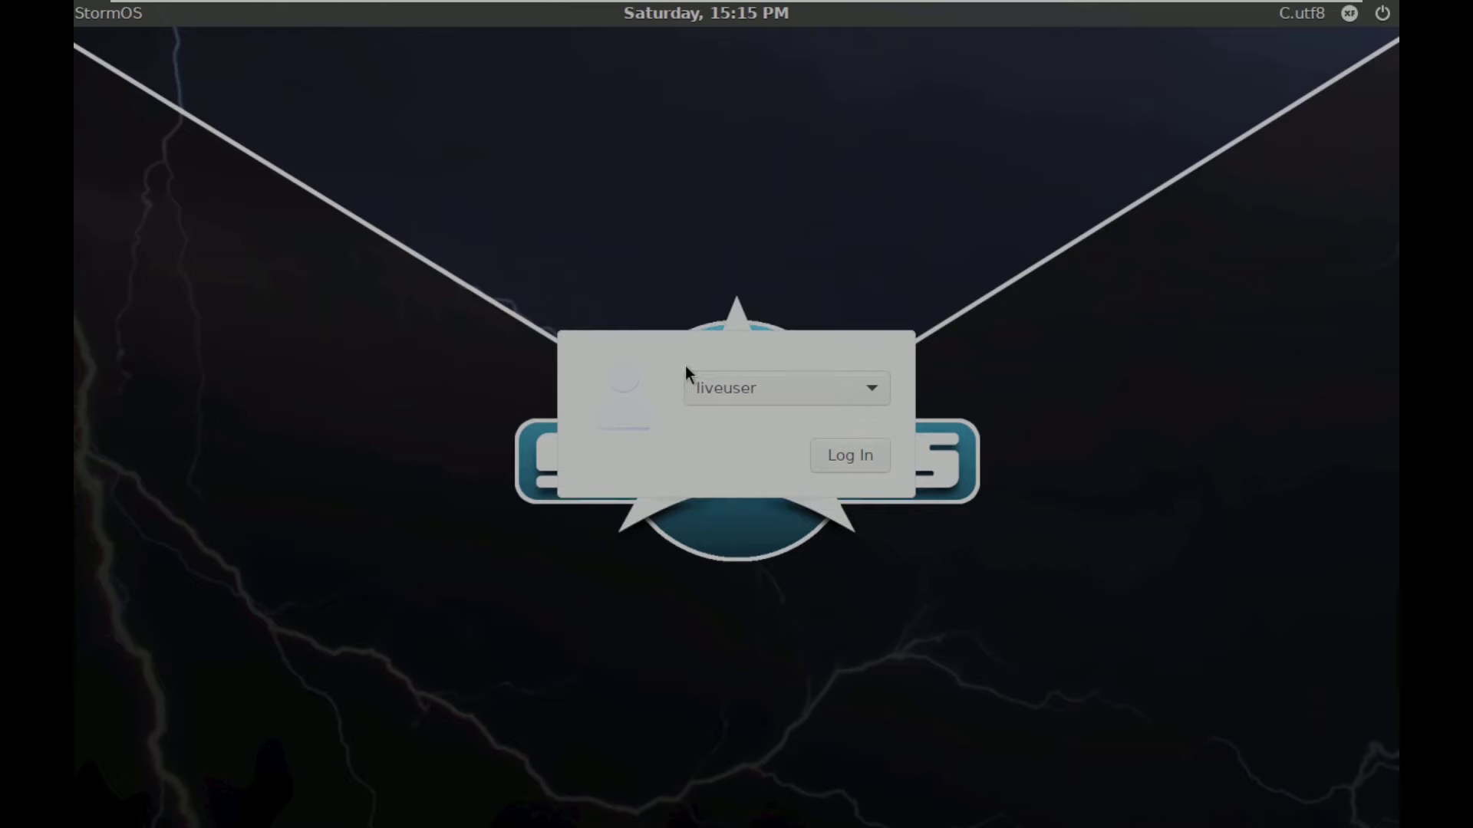
pyautogui.click(1304, 15)
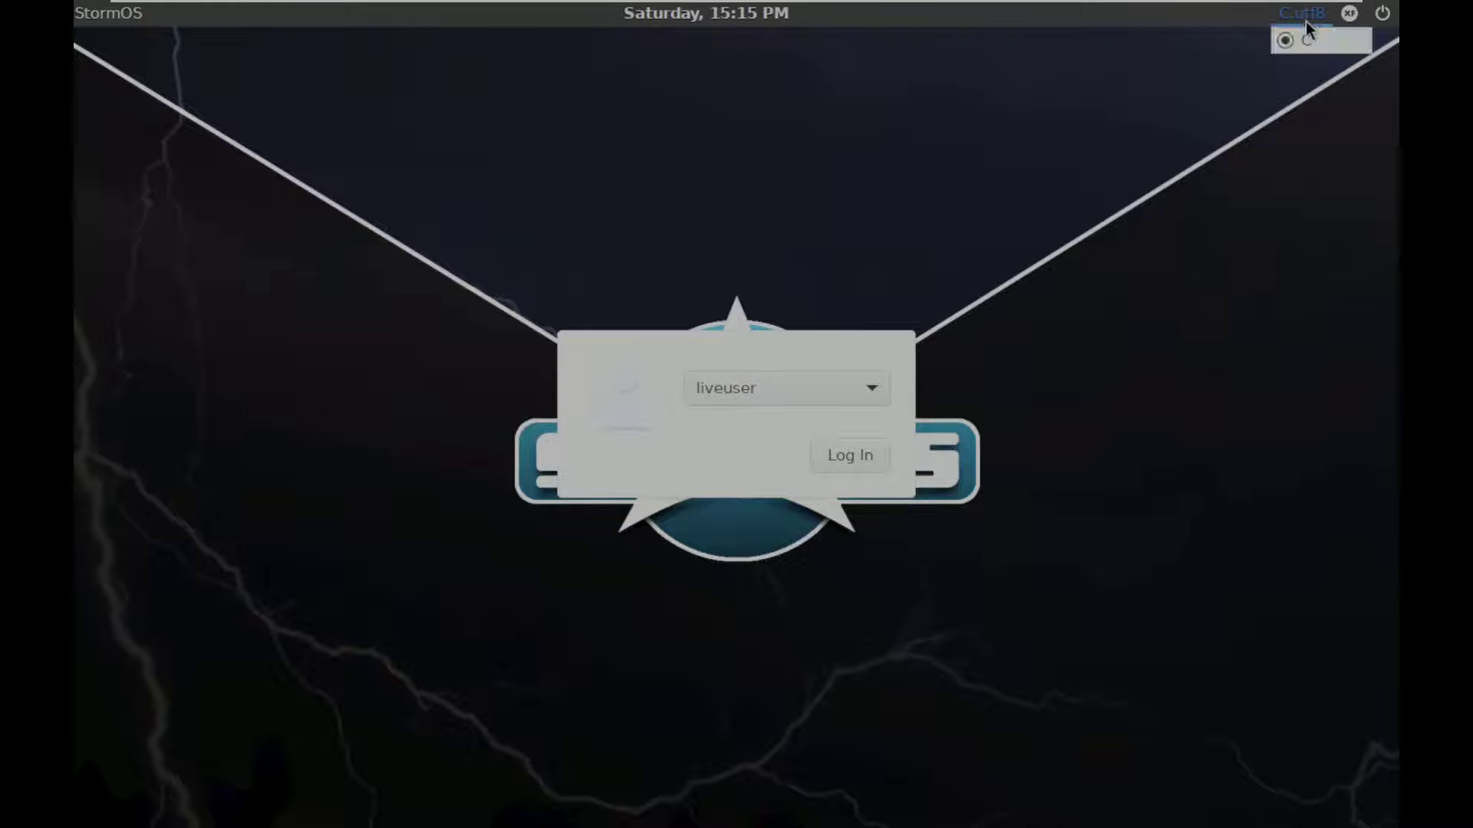
pyautogui.click(1269, 211)
pyautogui.click(1347, 14)
pyautogui.click(1222, 339)
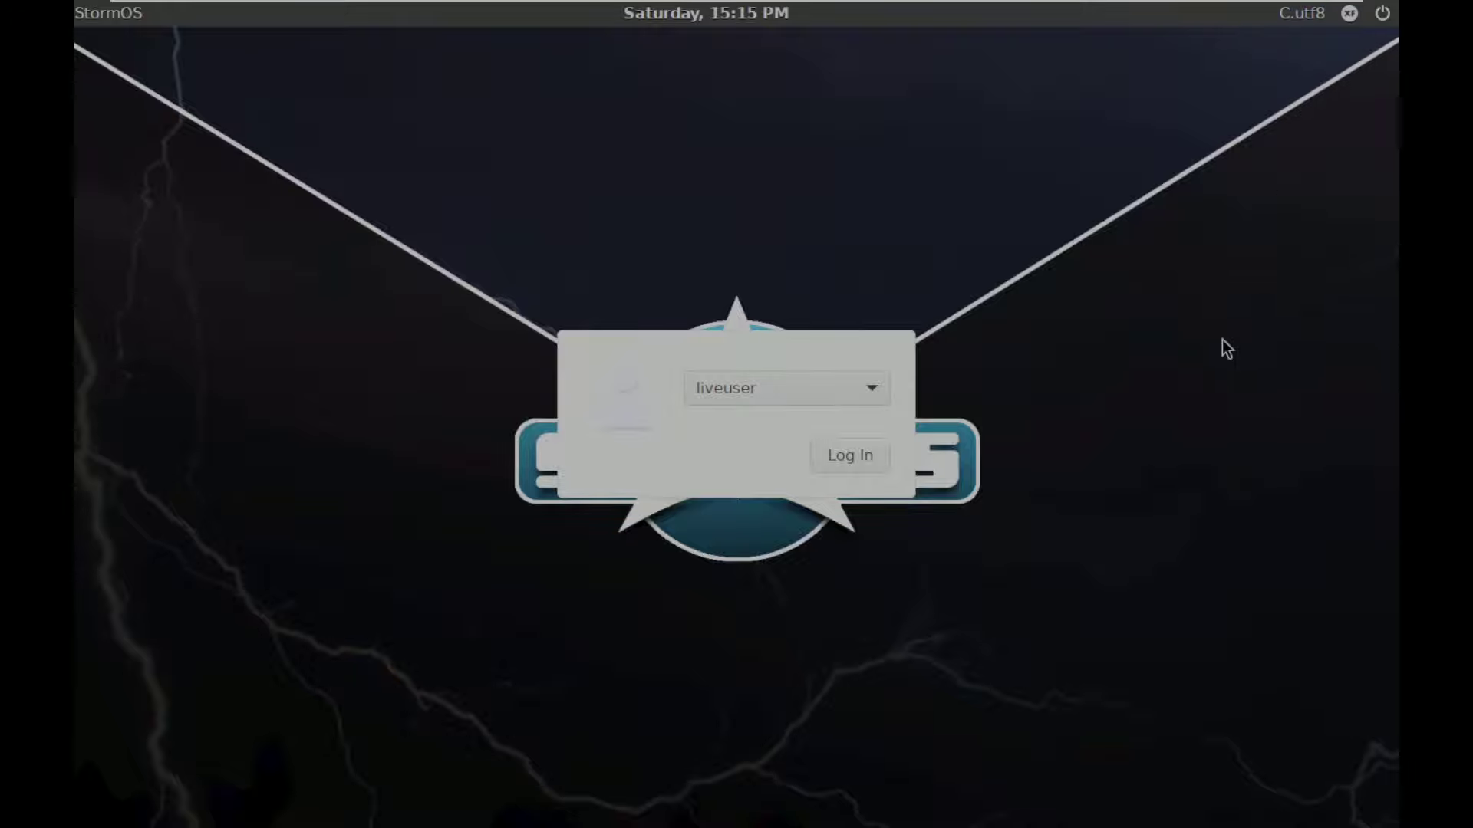